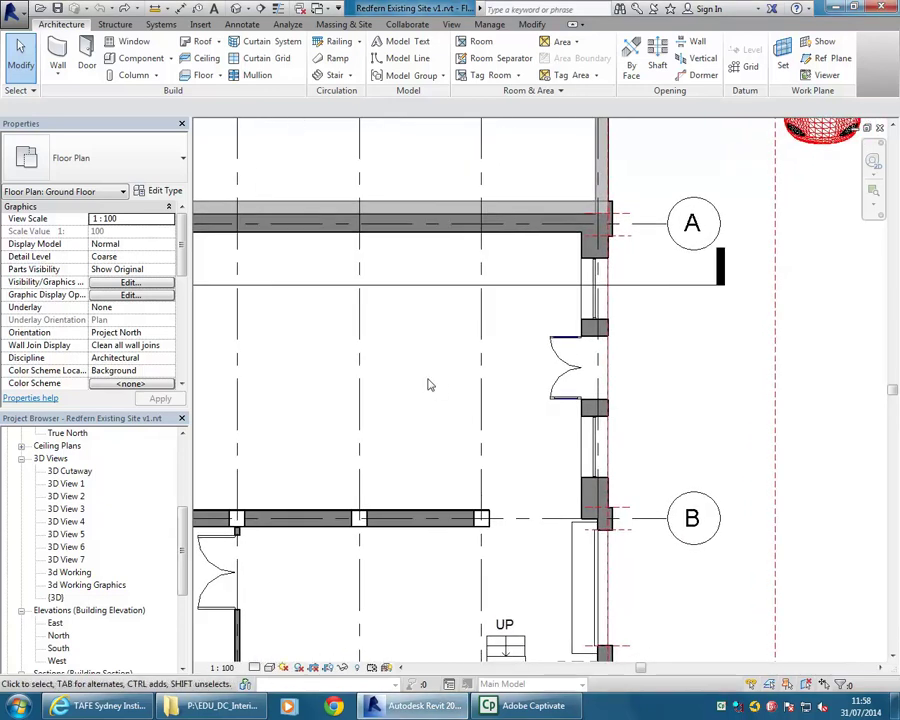
{"action": "middle_click_drag", "start_coordinate": [452, 336], "coordinate": [485, 341]}
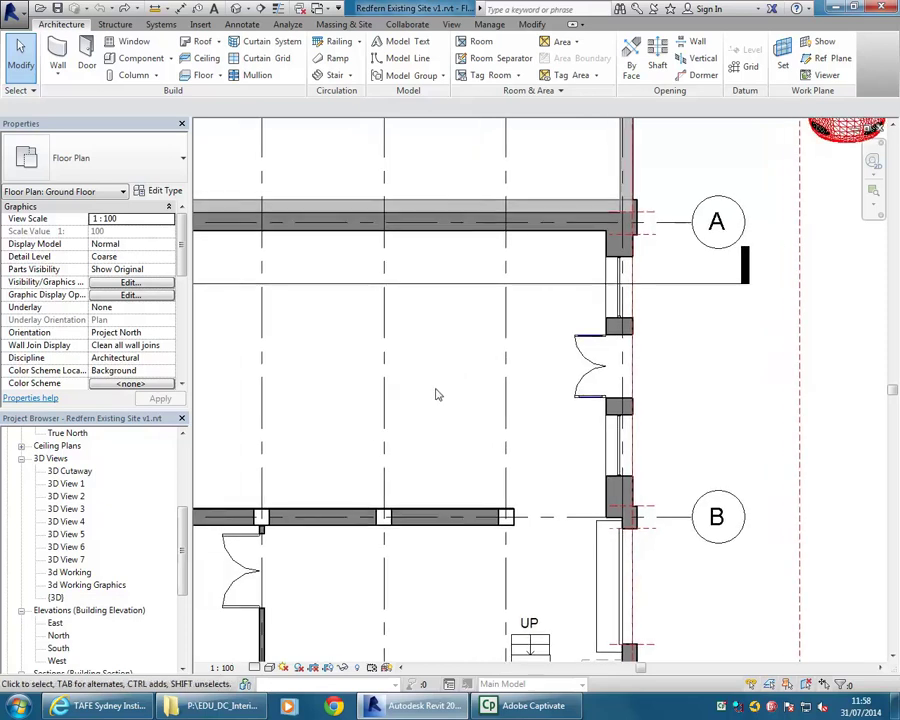
{"action": "scroll", "coordinate": [440, 375], "scroll_direction": "up", "scroll_amount": 1}
{"action": "middle_click_drag", "start_coordinate": [446, 378], "coordinate": [442, 377]}
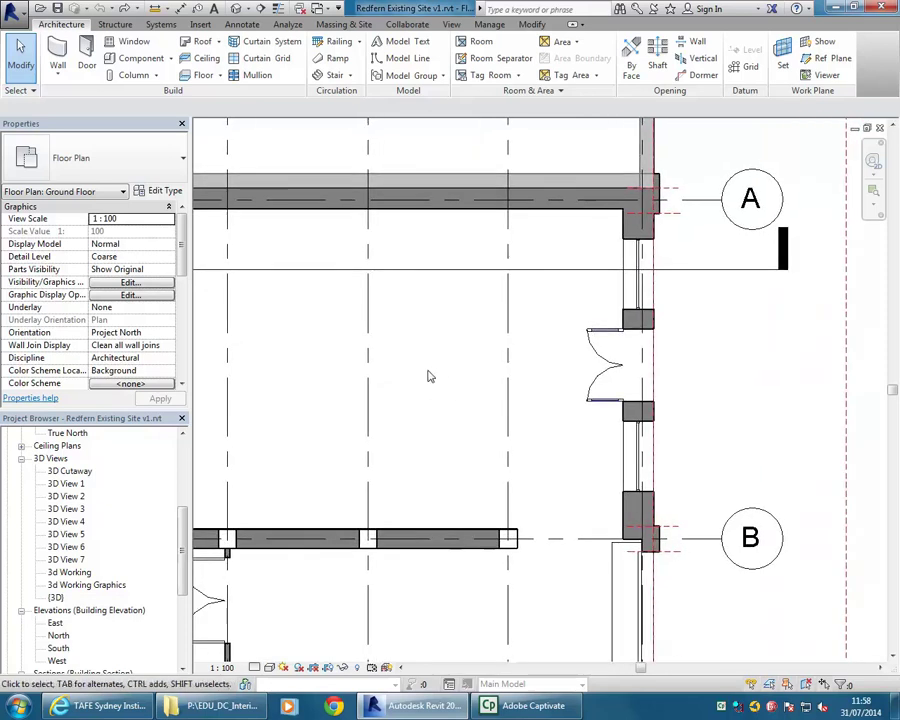
{"action": "scroll", "coordinate": [436, 376], "scroll_direction": "down", "scroll_amount": 3}
{"action": "scroll", "coordinate": [428, 396], "scroll_direction": "up", "scroll_amount": 2}
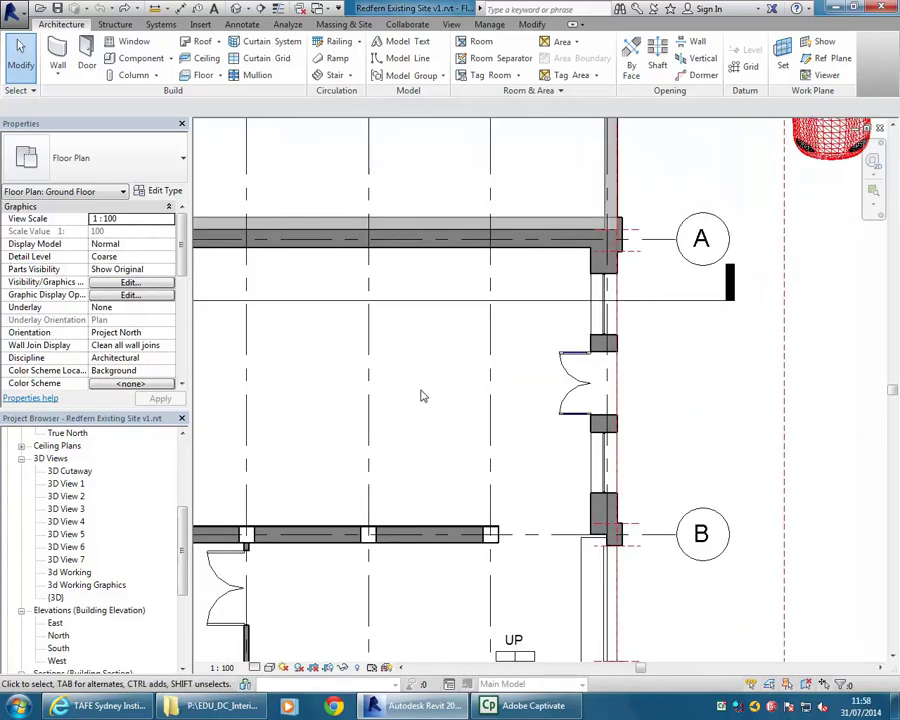
Select the Neighbours mass in the ground floor plan and examine its extent on both sides of the building.
{"action": "left_click", "coordinate": [342, 24]}
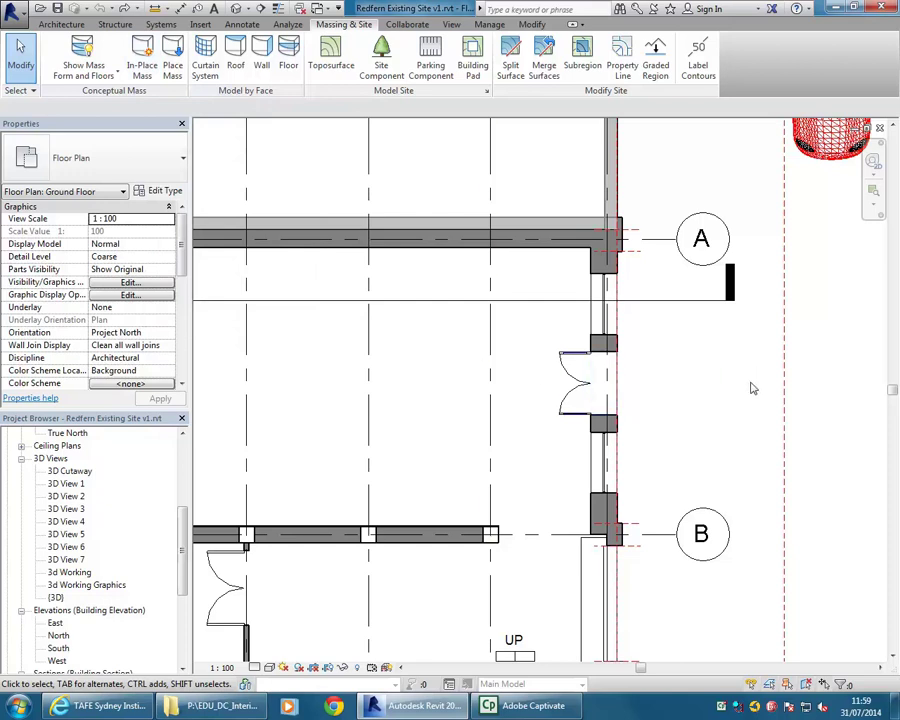
{"action": "scroll", "coordinate": [753, 388], "scroll_direction": "down", "scroll_amount": 3}
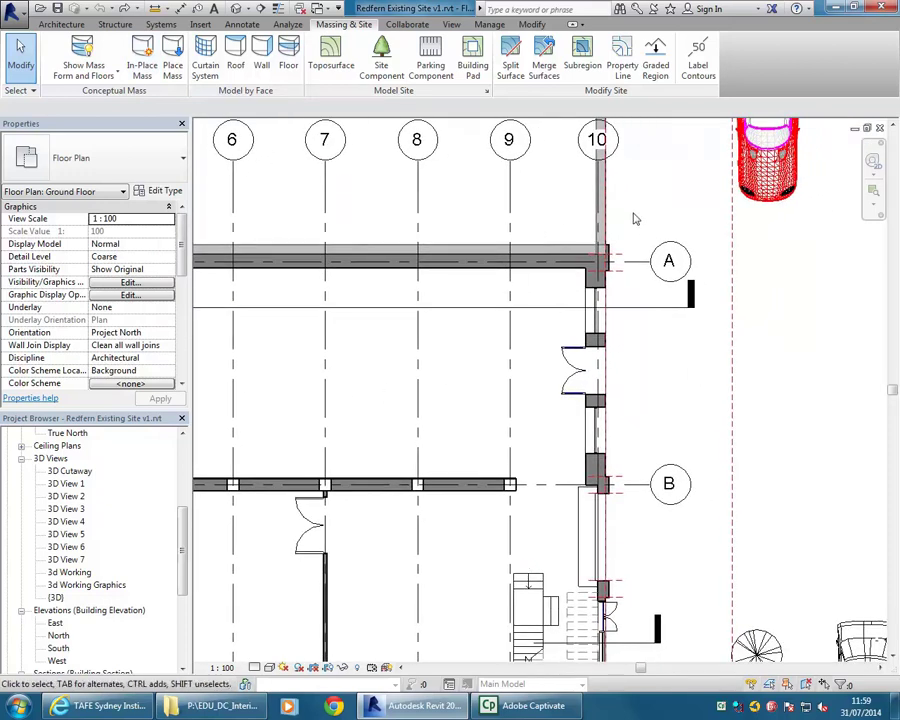
{"action": "key", "text": "Tab"}
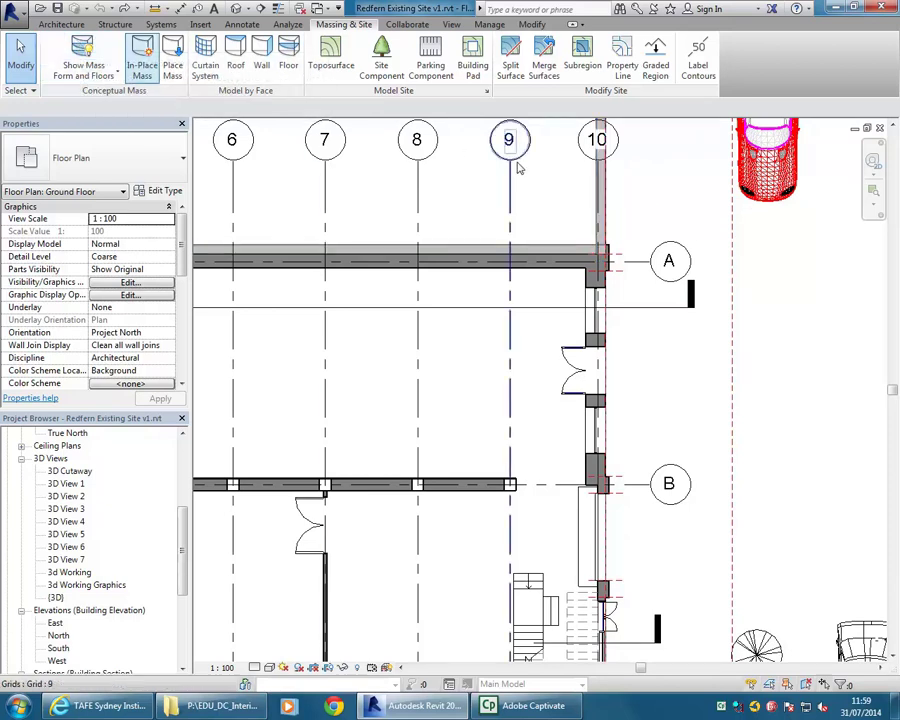
{"action": "key", "text": "Tab"}
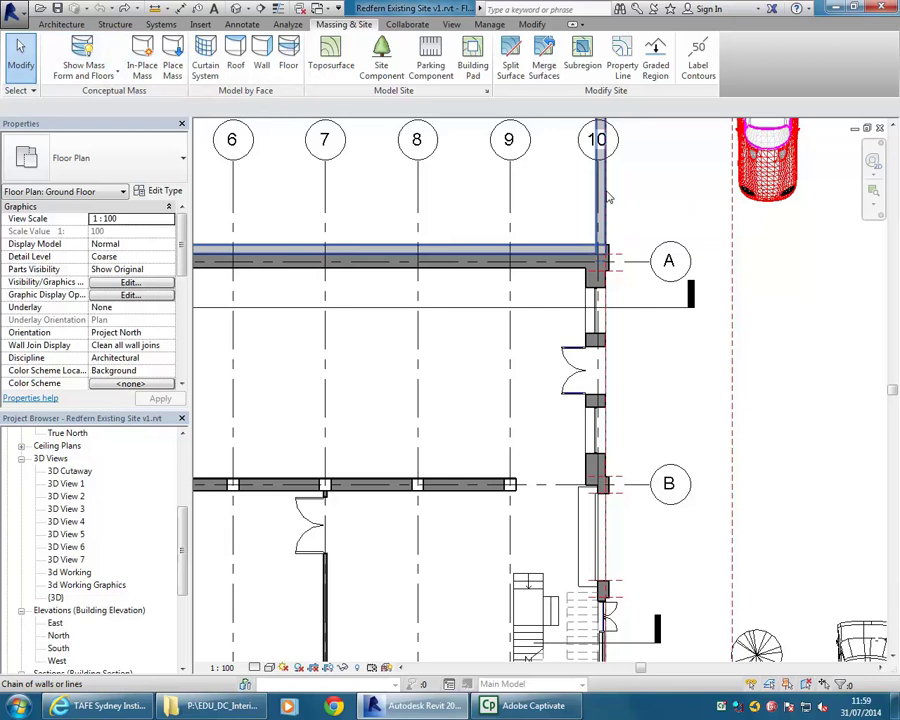
{"action": "key", "text": "Tab"}
{"action": "left_click", "coordinate": [607, 197]}
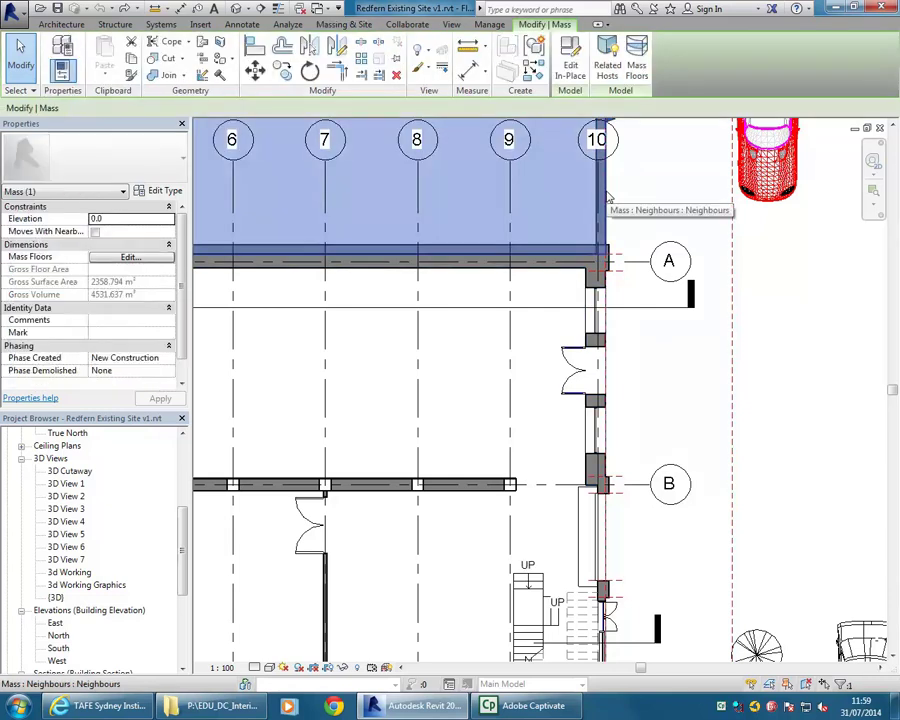
{"action": "scroll", "coordinate": [613, 211], "scroll_direction": "down", "scroll_amount": 2}
{"action": "middle_click_drag", "start_coordinate": [613, 211], "coordinate": [748, 310]}
{"action": "scroll", "coordinate": [763, 408], "scroll_direction": "down", "scroll_amount": 1}
{"action": "scroll", "coordinate": [655, 487], "scroll_direction": "down", "scroll_amount": 1}
{"action": "middle_click_drag", "start_coordinate": [655, 487], "coordinate": [627, 525]}
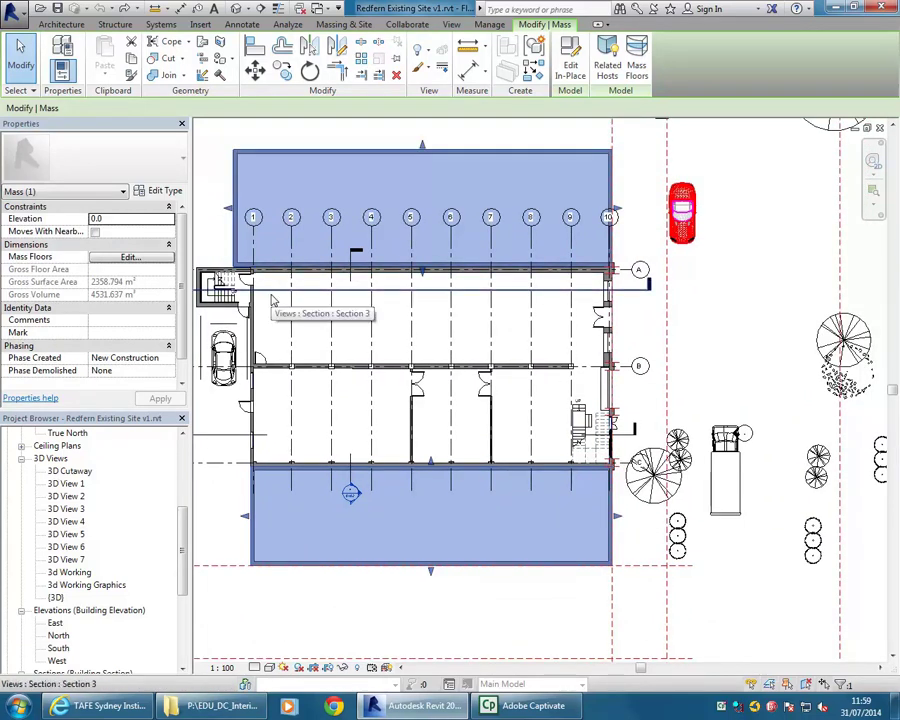
{"action": "left_click", "coordinate": [693, 341]}
{"action": "middle_click_drag", "start_coordinate": [572, 291], "coordinate": [665, 329]}
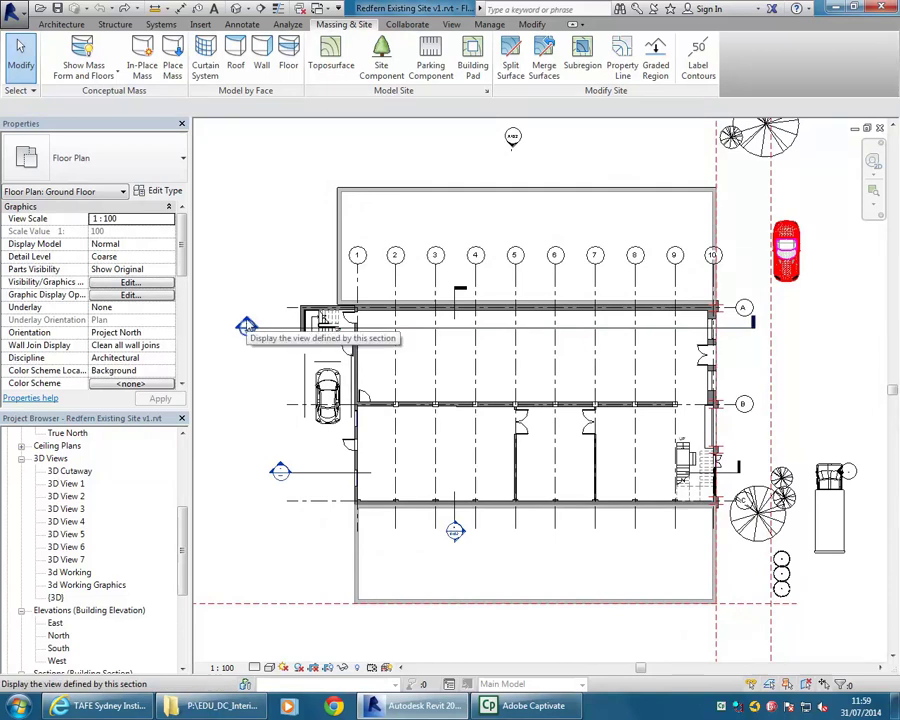
Open the Section 3 view from its marker in the plan and examine the space between Ground Floor and Level 1.
{"action": "double_click", "coordinate": [246, 326]}
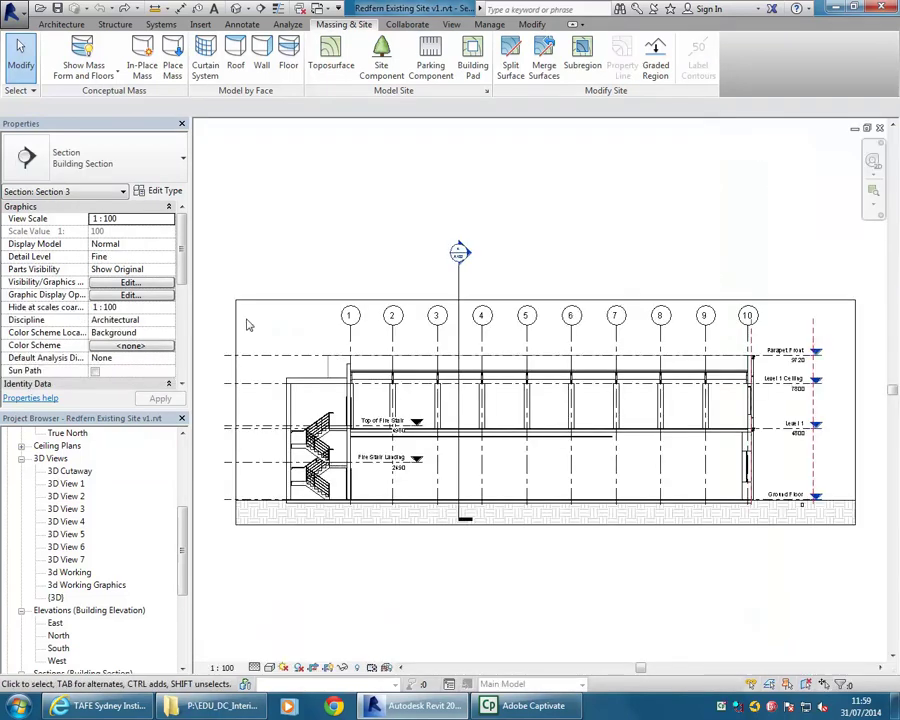
{"action": "scroll", "coordinate": [776, 484], "scroll_direction": "up", "scroll_amount": 5}
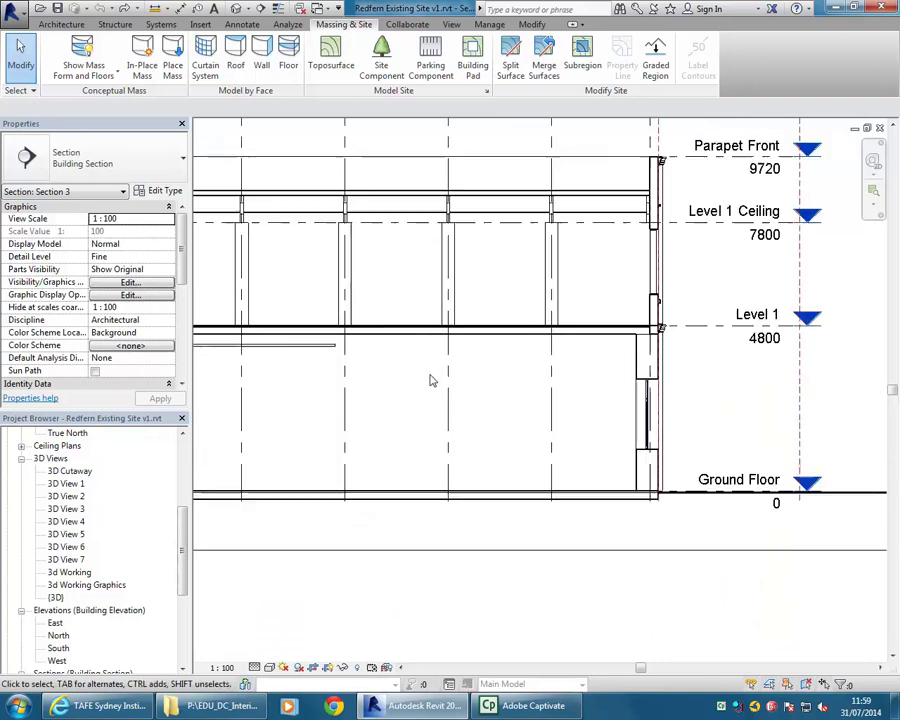
{"action": "mouse_move", "coordinate": [622, 398]}
{"action": "middle_mouse_down"}
{"action": "mouse_move", "coordinate": [680, 363]}
{"action": "mouse_move", "coordinate": [820, 386]}
{"action": "middle_mouse_up"}
{"action": "middle_click_drag", "start_coordinate": [444, 388], "coordinate": [757, 388]}
{"action": "middle_click_drag", "start_coordinate": [581, 370], "coordinate": [675, 370]}
{"action": "middle_click_drag", "start_coordinate": [589, 382], "coordinate": [570, 355]}
{"action": "middle_click_drag", "start_coordinate": [636, 349], "coordinate": [633, 307]}
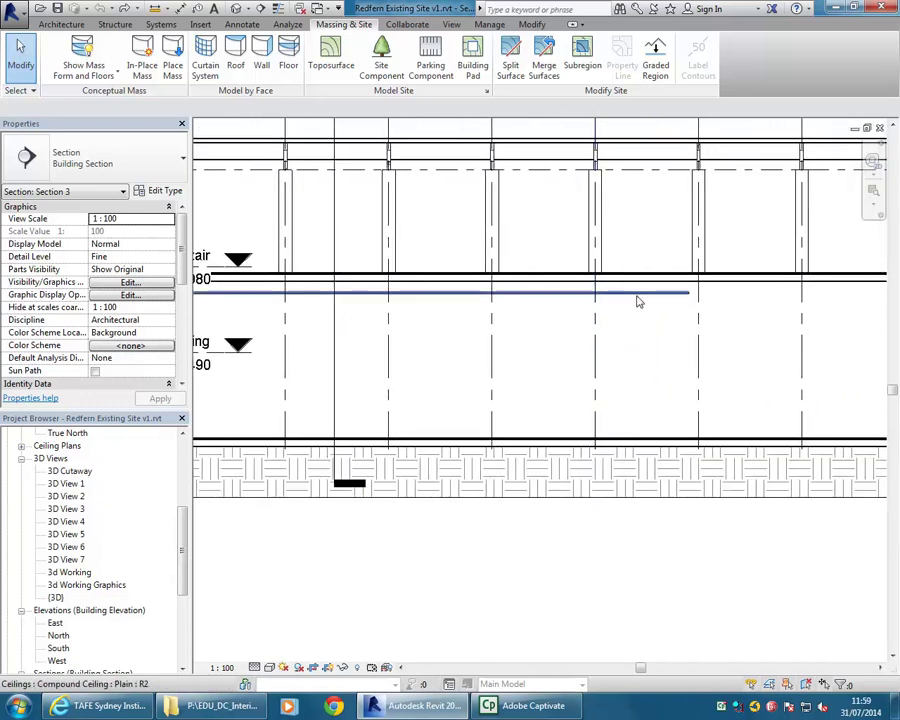
Select the ground floor's compound ceiling in the section to check its height offset.
{"action": "left_click", "coordinate": [639, 295]}
{"action": "scroll", "coordinate": [600, 343], "scroll_direction": "down", "scroll_amount": 2}
{"action": "mouse_move", "coordinate": [600, 343]}
{"action": "middle_mouse_down"}
{"action": "mouse_move", "coordinate": [542, 357]}
{"action": "mouse_move", "coordinate": [667, 376]}
{"action": "mouse_move", "coordinate": [763, 376]}
{"action": "mouse_move", "coordinate": [639, 325]}
{"action": "mouse_move", "coordinate": [617, 351]}
{"action": "middle_mouse_up"}
{"action": "scroll", "coordinate": [639, 325], "scroll_direction": "up", "scroll_amount": 2}
{"action": "scroll", "coordinate": [617, 351], "scroll_direction": "up", "scroll_amount": 1}
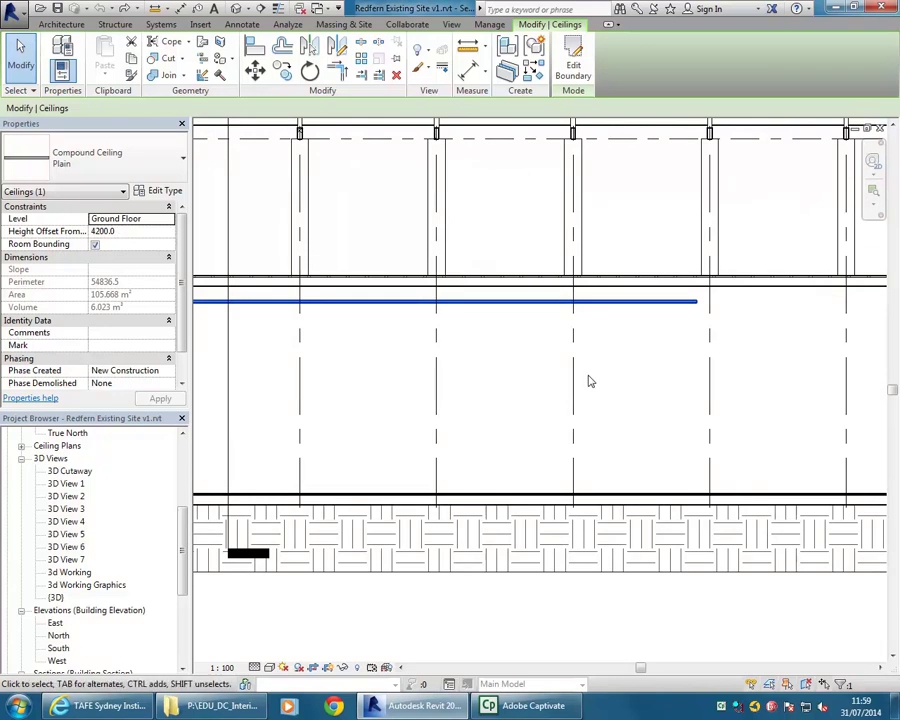
{"action": "key", "text": "Escape"}
Return to the Ground Floor plan and show the room between grids A and B near the entrance doors.
{"action": "left_click_drag", "start_coordinate": [183, 516], "coordinate": [186, 451]}
{"action": "double_click", "coordinate": [80, 469]}
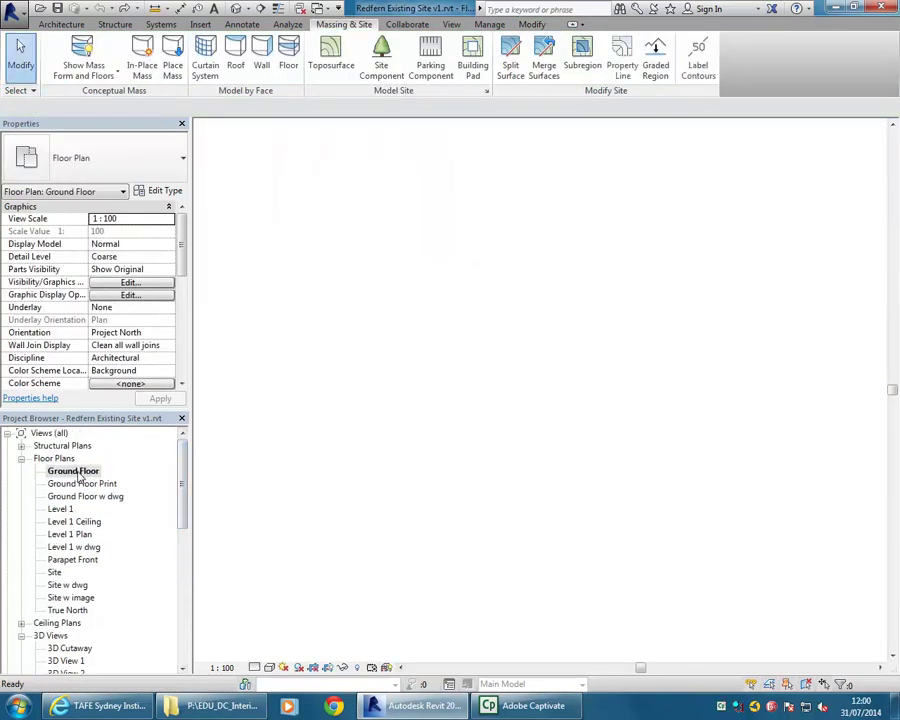
{"action": "scroll", "coordinate": [588, 408], "scroll_direction": "up", "scroll_amount": 6}
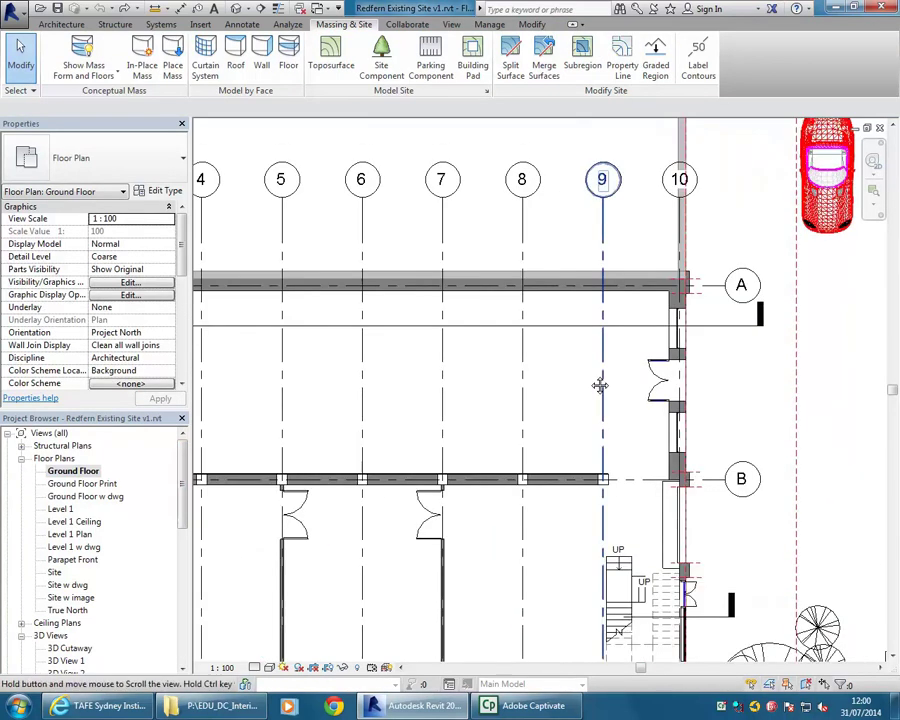
{"action": "scroll", "coordinate": [505, 396], "scroll_direction": "up", "scroll_amount": 3}
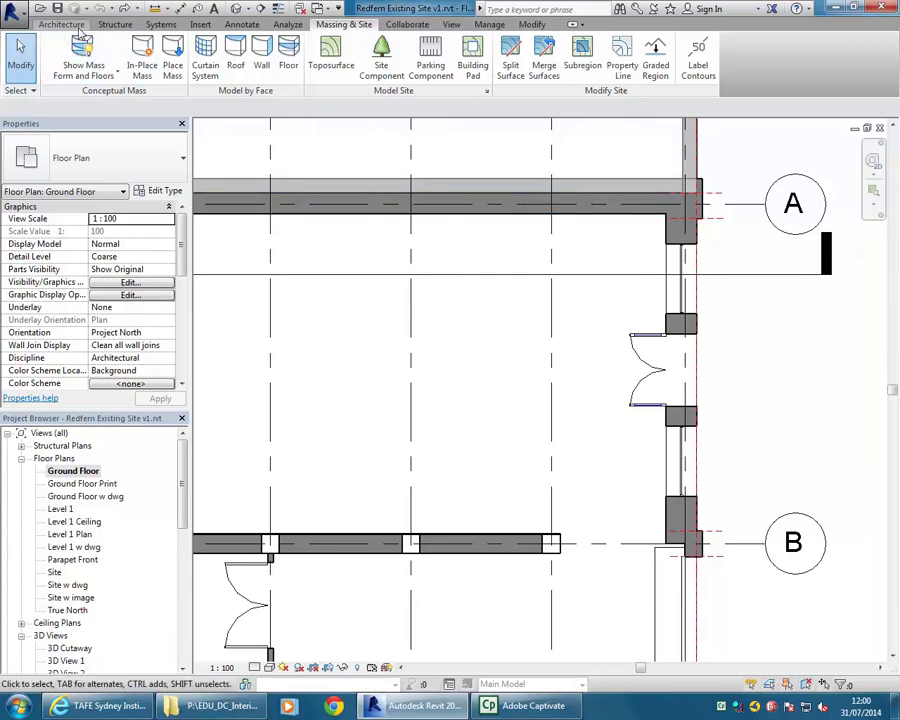
{"action": "left_click", "coordinate": [61, 24]}
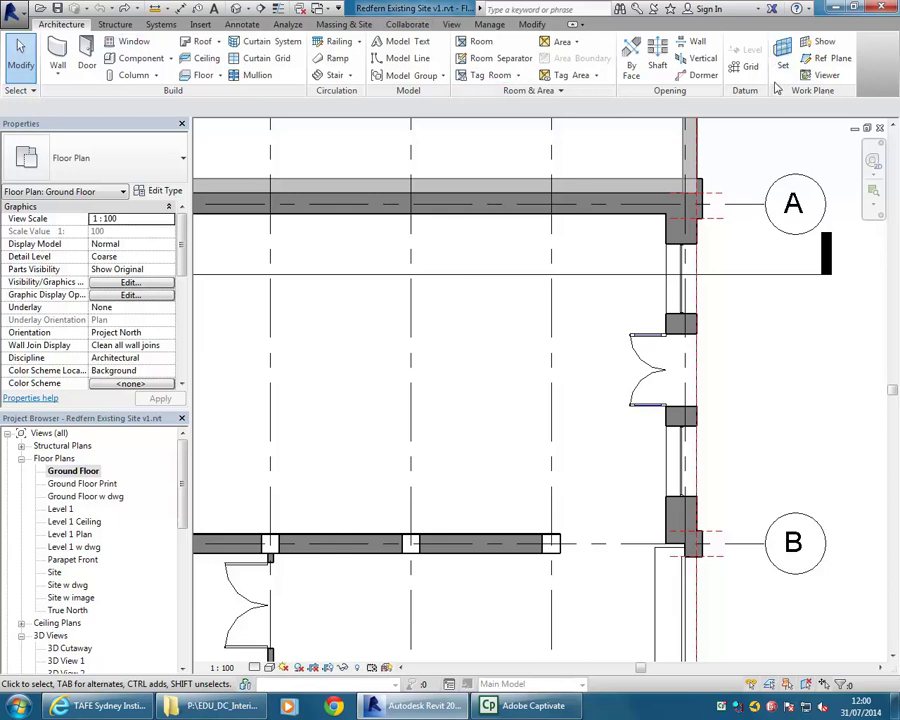
Measure the distance from the inner face of the entrance wall to grid line 8.
{"action": "left_click", "coordinate": [155, 8]}
{"action": "left_click", "coordinate": [666, 302]}
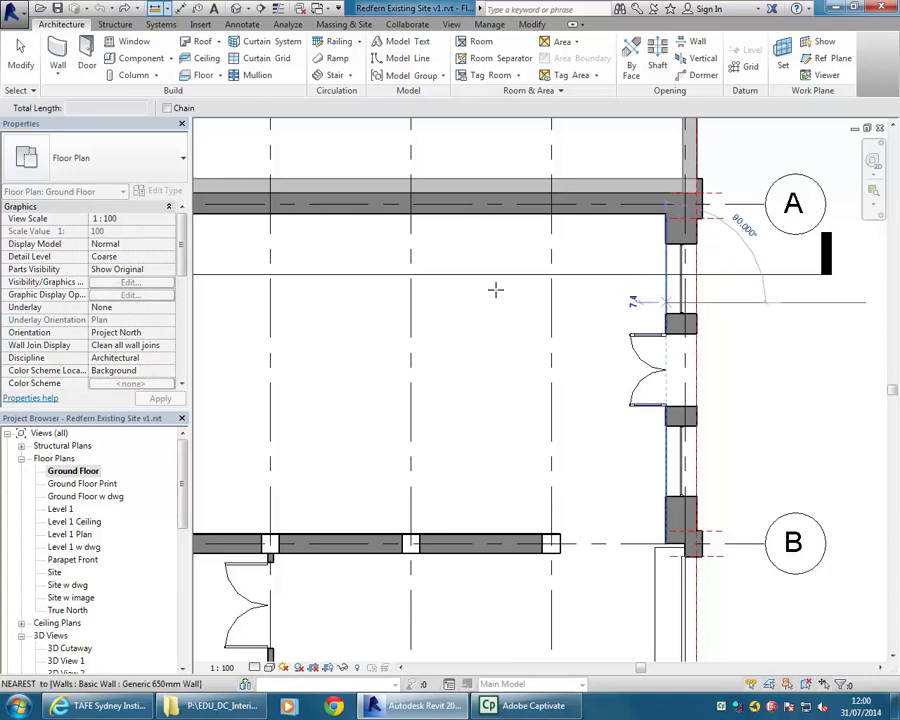
{"action": "left_click", "coordinate": [410, 302]}
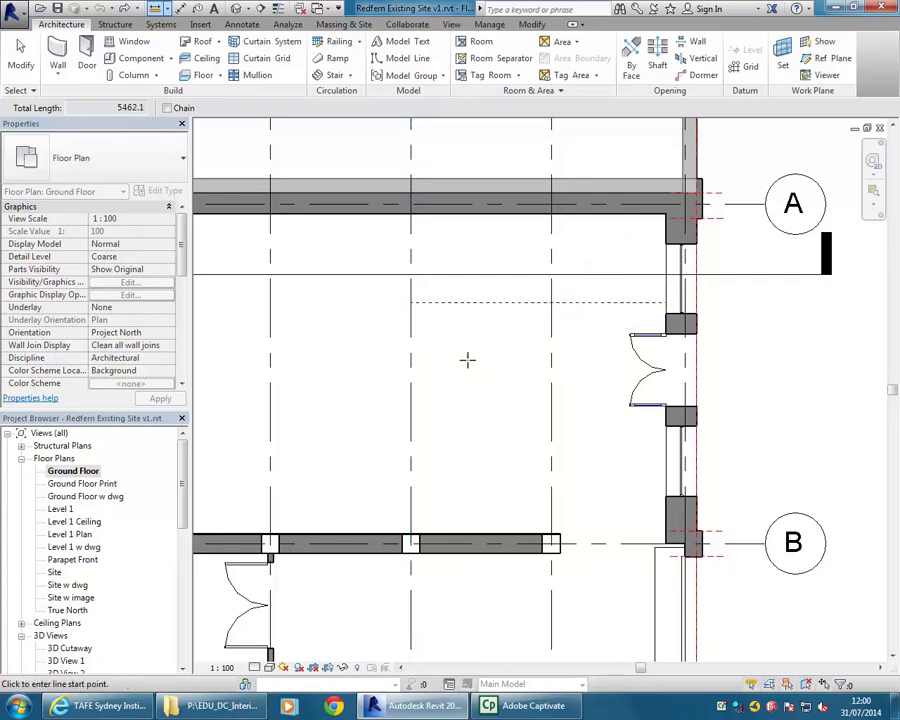
{"action": "key", "text": "Escape"}
{"action": "key", "text": "Escape"}
{"action": "middle_click_drag", "start_coordinate": [468, 366], "coordinate": [458, 366]}
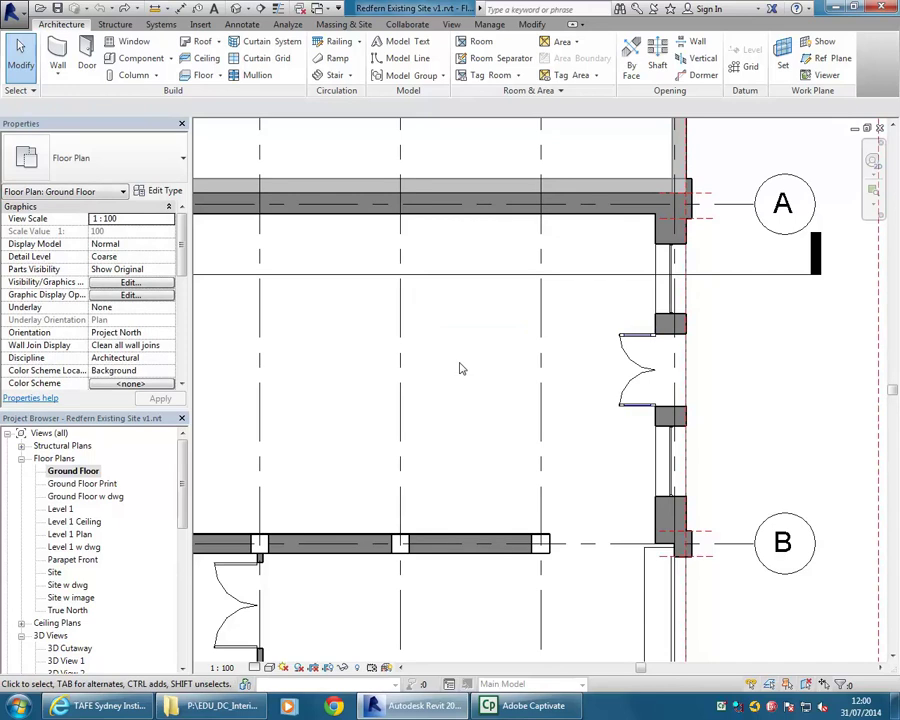
Create a new conceptual mass family from the Metric Mass.rft template.
{"action": "left_click", "coordinate": [12, 14]}
{"action": "mouse_move", "coordinate": [55, 62]}
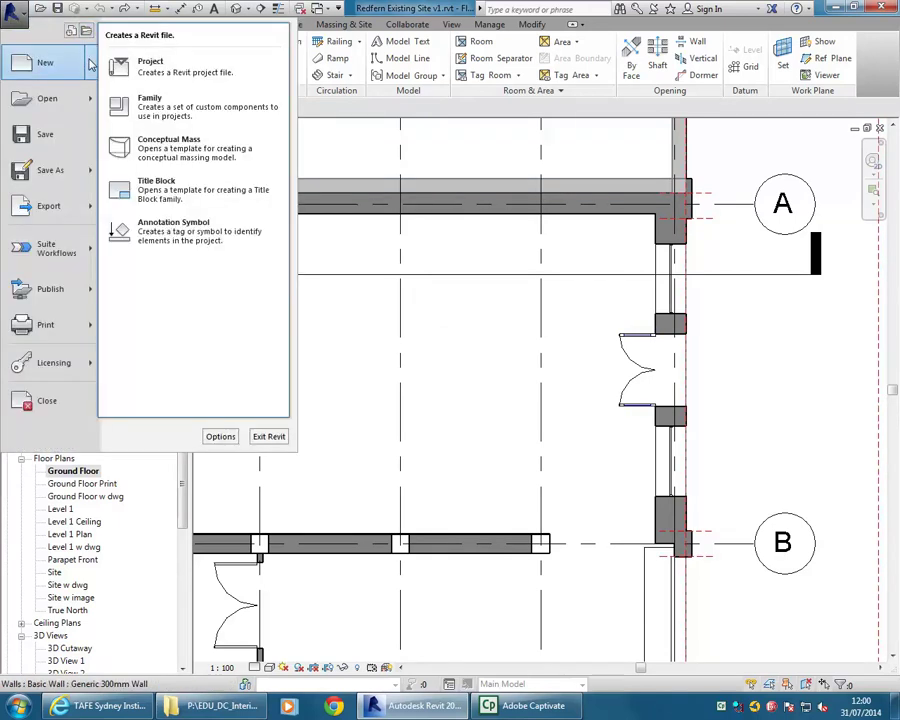
{"action": "left_click", "coordinate": [167, 148]}
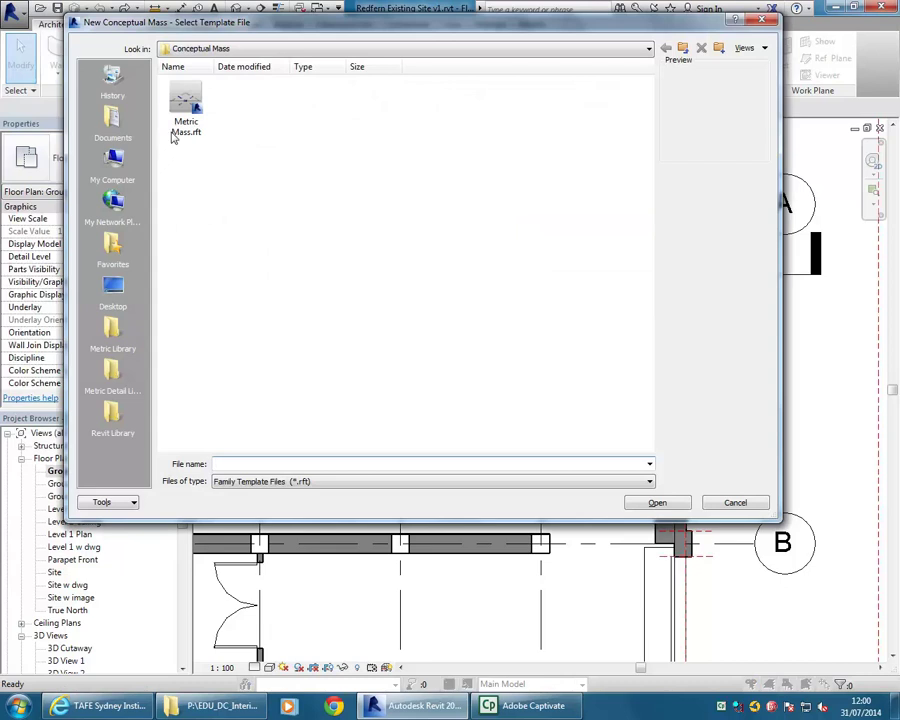
{"action": "left_click", "coordinate": [183, 112]}
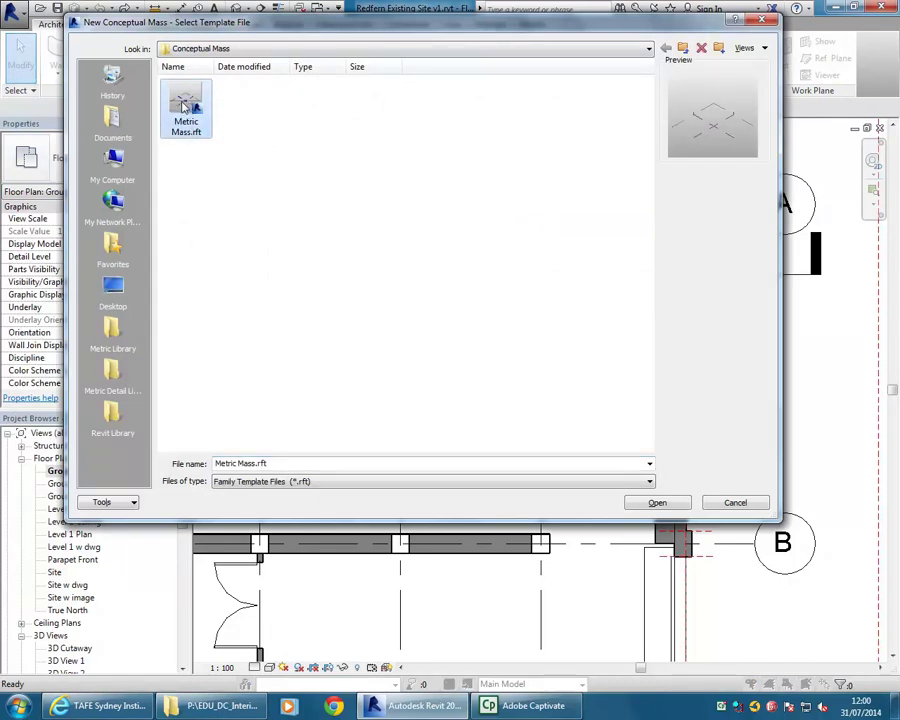
{"action": "double_click", "coordinate": [184, 106]}
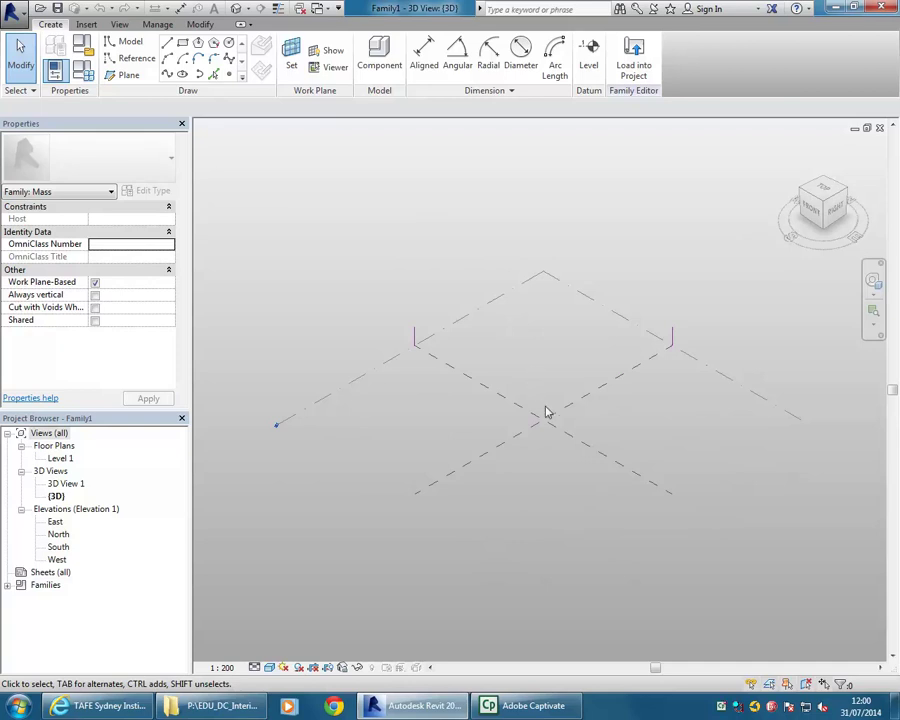
Examine the reference planes in the mass family's 3D view and open its Level 1 floor plan.
{"action": "middle_click_drag", "start_coordinate": [556, 479], "coordinate": [545, 427], "text": "shift"}
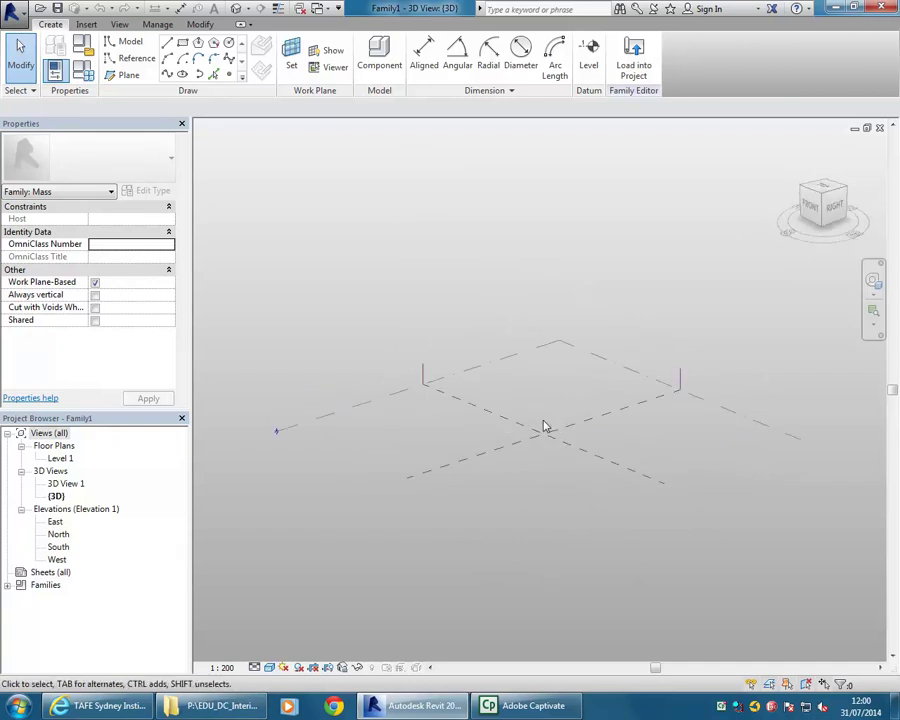
{"action": "scroll", "coordinate": [545, 441], "scroll_direction": "up", "scroll_amount": 2}
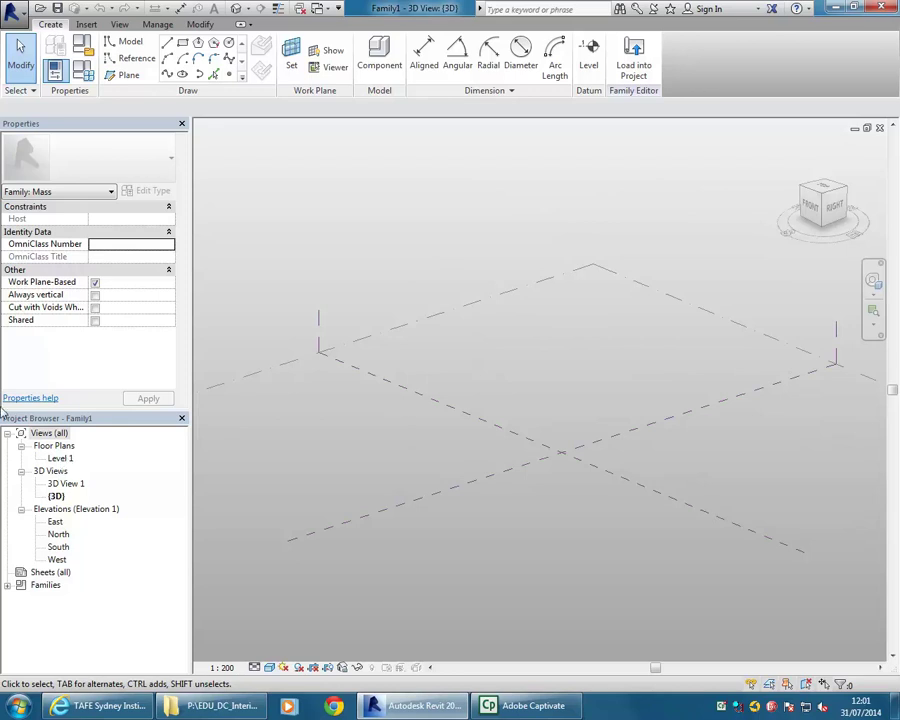
{"action": "double_click", "coordinate": [60, 458]}
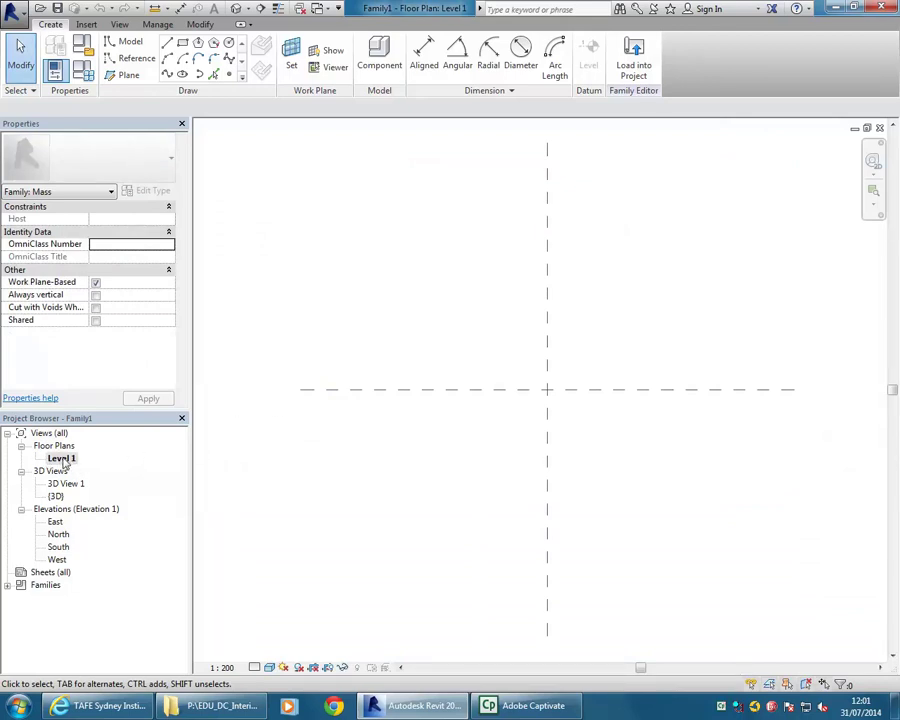
{"action": "middle_click_drag", "start_coordinate": [497, 342], "coordinate": [473, 345]}
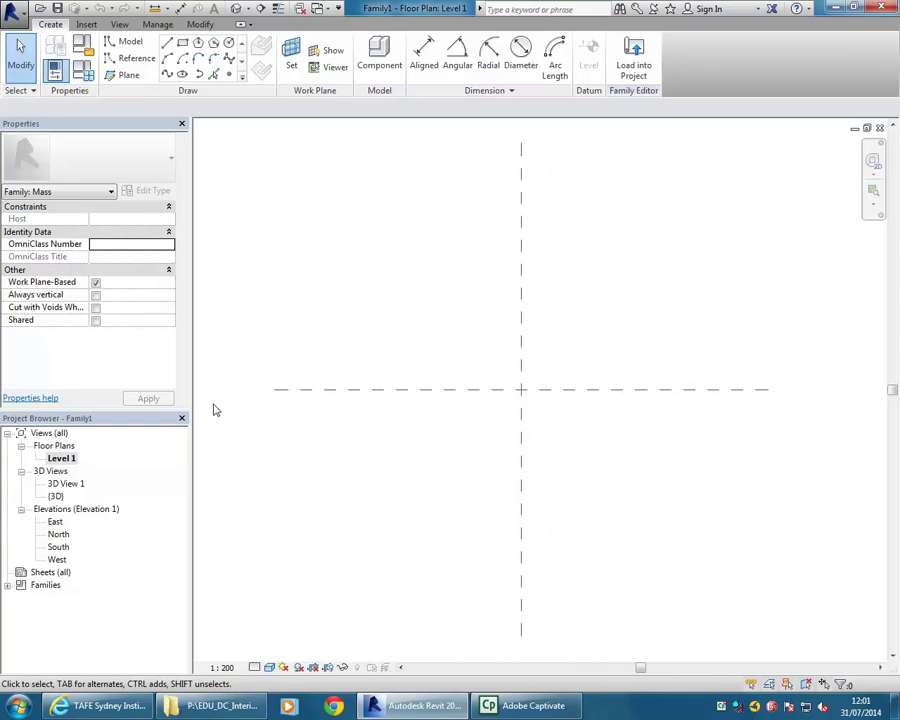
Rename the Level 1 floor plan as Ground Floor, including its corresponding level and views.
{"action": "right_click", "coordinate": [61, 460]}
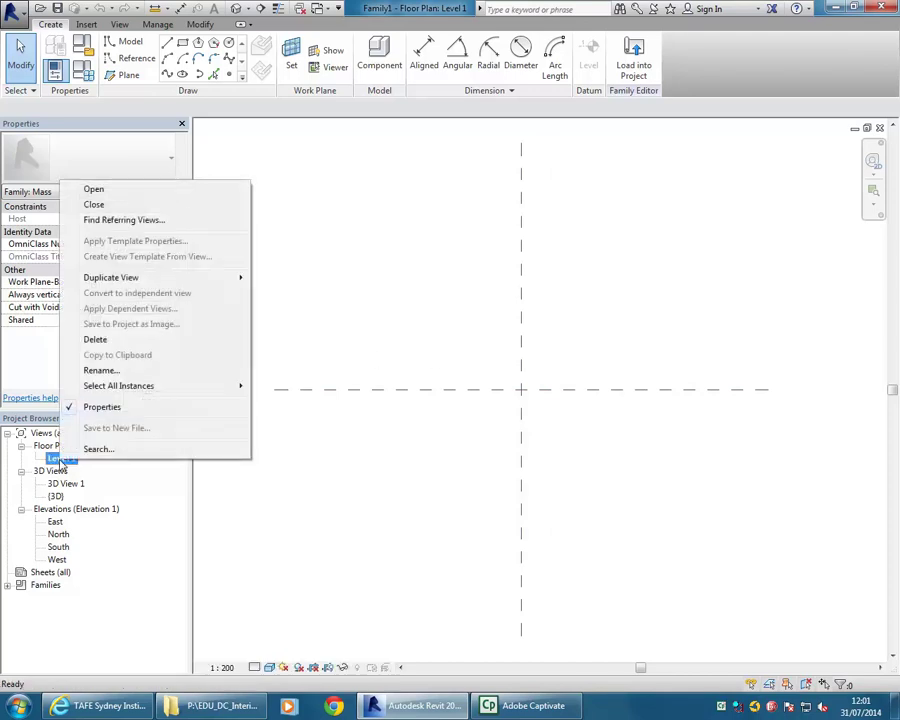
{"action": "left_click", "coordinate": [99, 371]}
{"action": "type", "text": "gROUND flOOR"}
{"action": "key", "text": "BackSpace"}
{"action": "key", "text": "BackSpace"}
{"action": "key", "text": "BackSpace"}
{"action": "key", "text": "BackSpace"}
{"action": "key", "text": "BackSpace"}
{"action": "key", "text": "BackSpace"}
{"action": "key", "text": "BackSpace"}
{"action": "key", "text": "BackSpace"}
{"action": "key", "text": "BackSpace"}
{"action": "key", "text": "BackSpace"}
{"action": "key", "text": "BackSpace"}
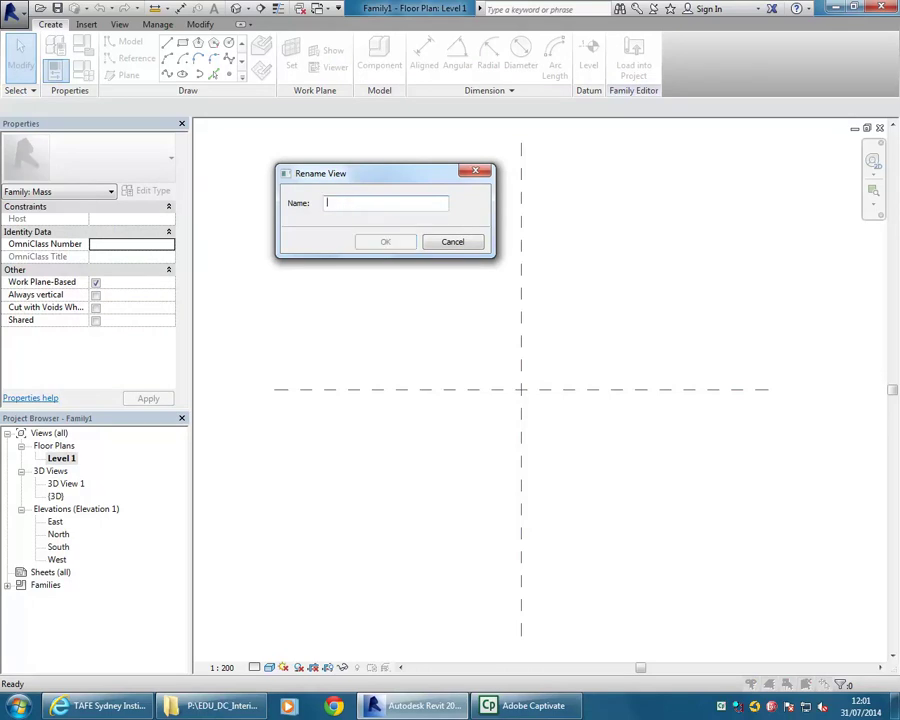
{"action": "type", "text": "Ground Flo"}
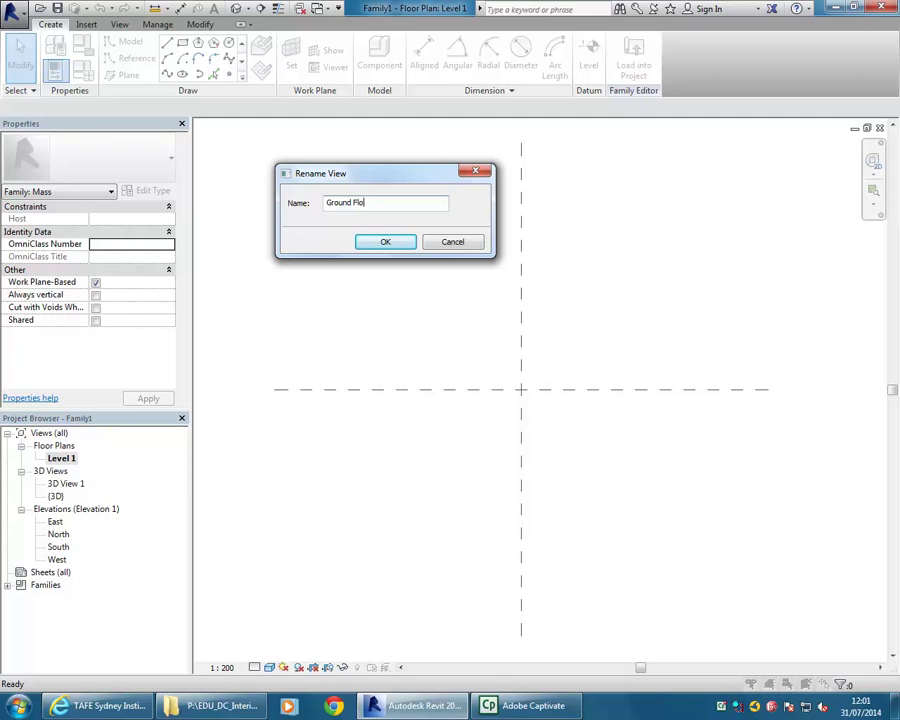
{"action": "type", "text": "or"}
{"action": "left_click", "coordinate": [392, 242]}
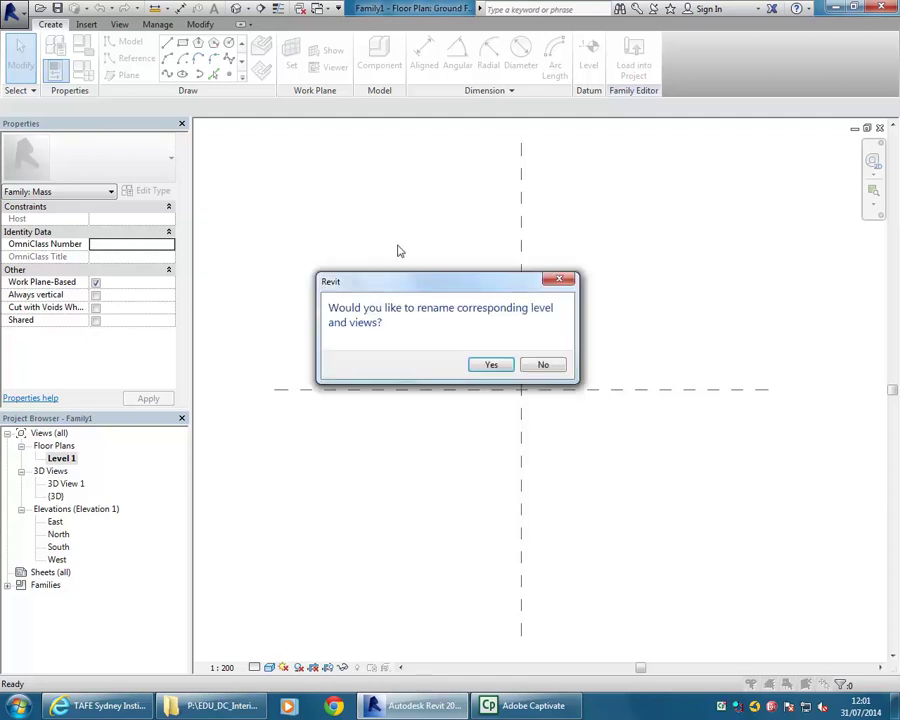
{"action": "left_click", "coordinate": [491, 367]}
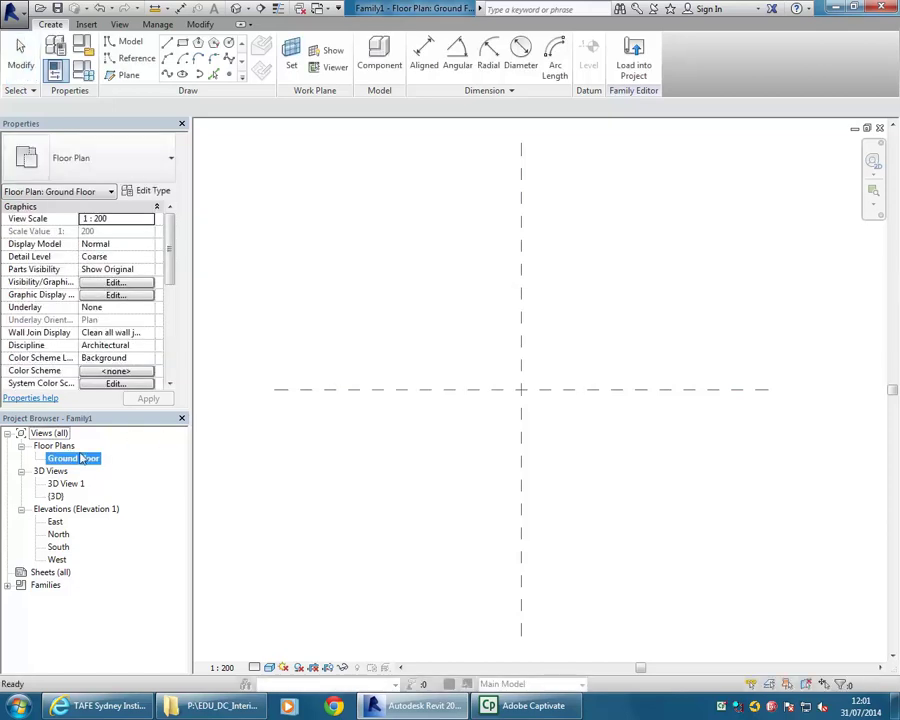
{"action": "left_click", "coordinate": [506, 323]}
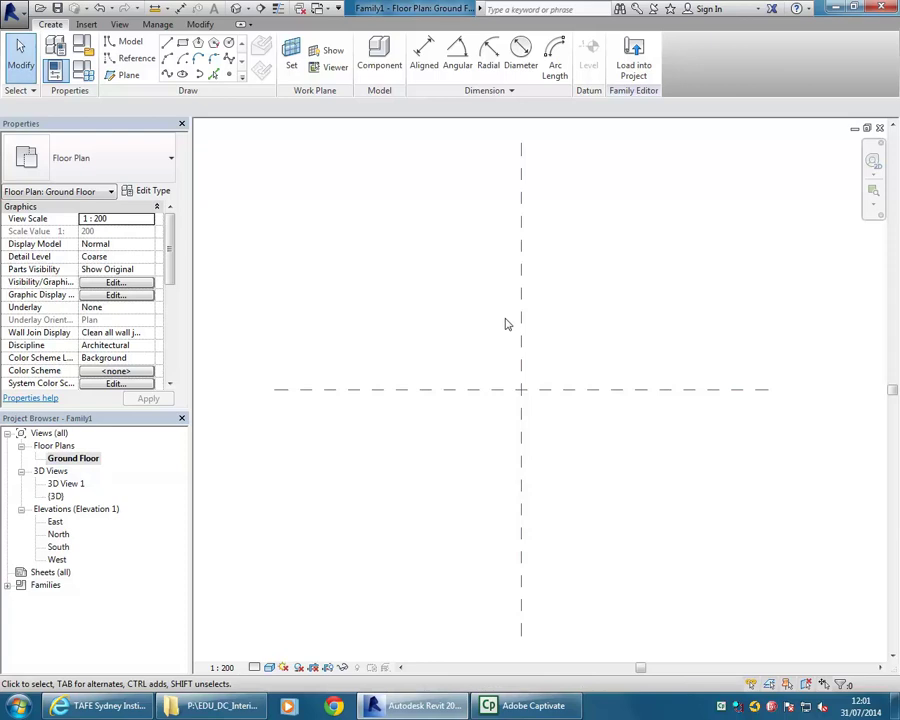
Draw a horizontal reference plane about 9508 mm above the Center (Front/Back) plane, crossing the vertical centre plane in the Ground Floor plan.
{"action": "middle_click_drag", "start_coordinate": [551, 251], "coordinate": [353, 291]}
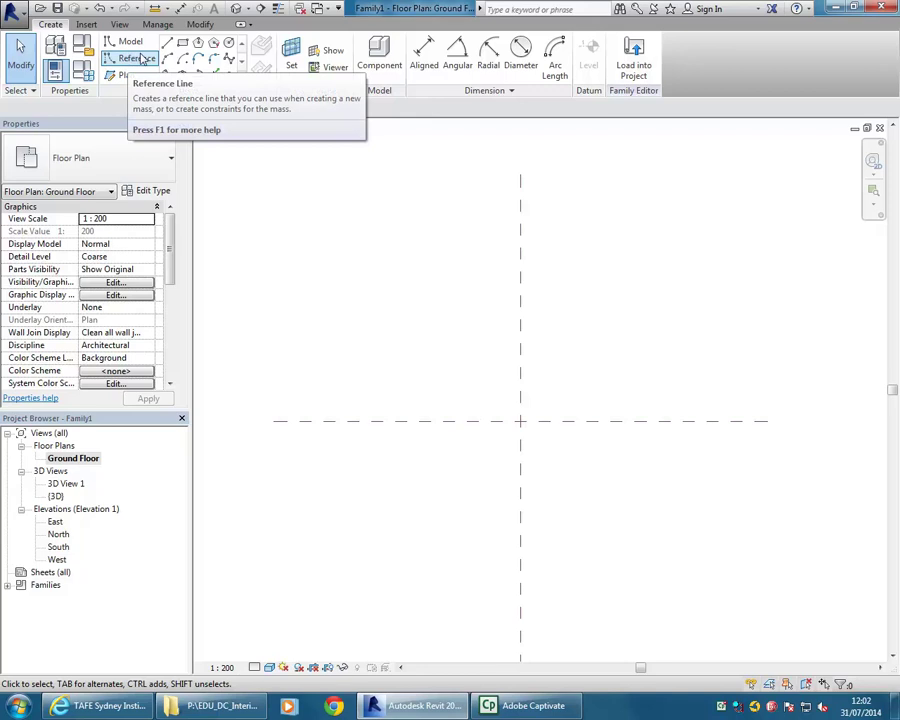
{"action": "left_click", "coordinate": [126, 77]}
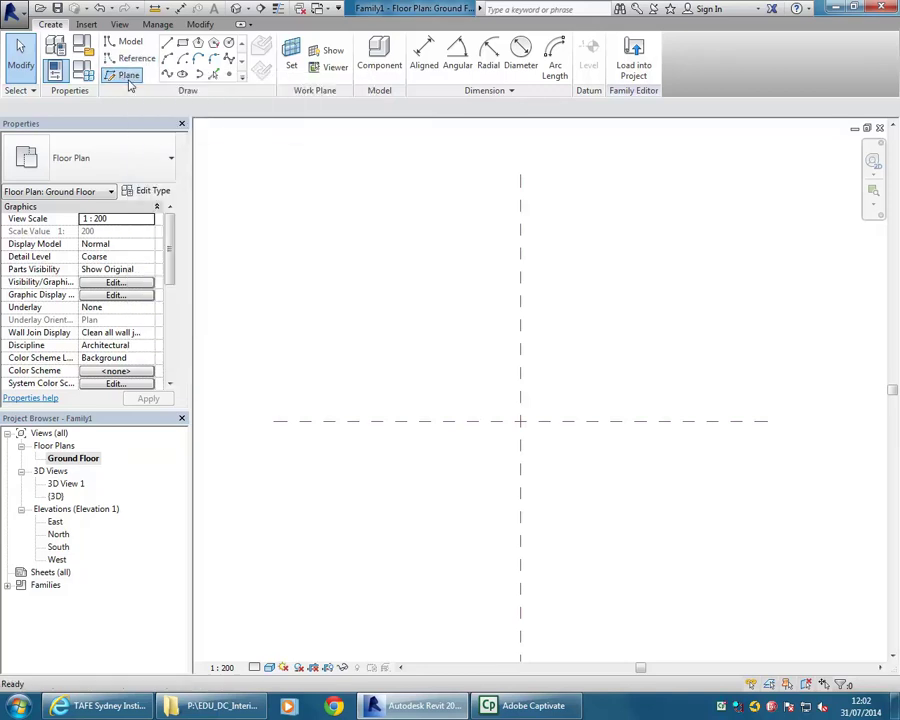
{"action": "left_click", "coordinate": [449, 372]}
{"action": "left_click", "coordinate": [603, 374]}
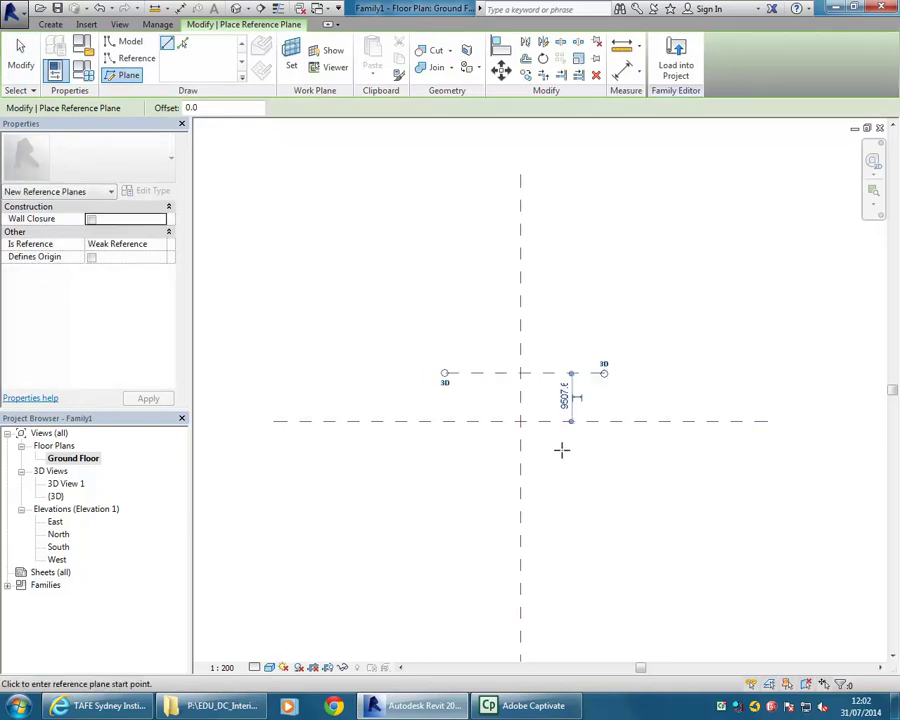
Set the new horizontal reference plane's distance from the Center (Front/Back) plane to 5500 mm.
{"action": "left_click", "coordinate": [566, 394]}
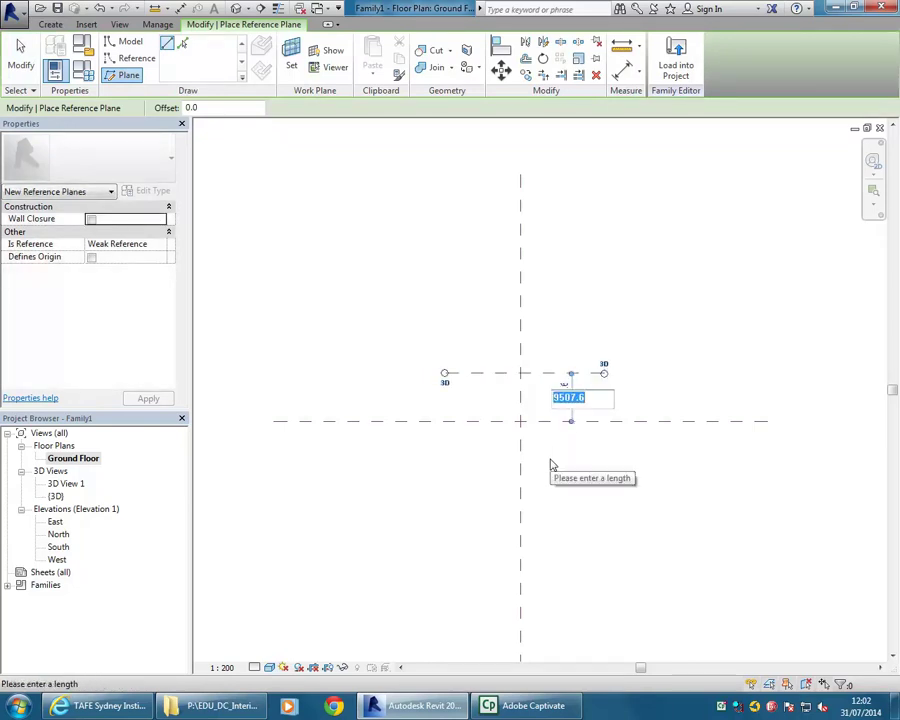
{"action": "type", "text": "55"}
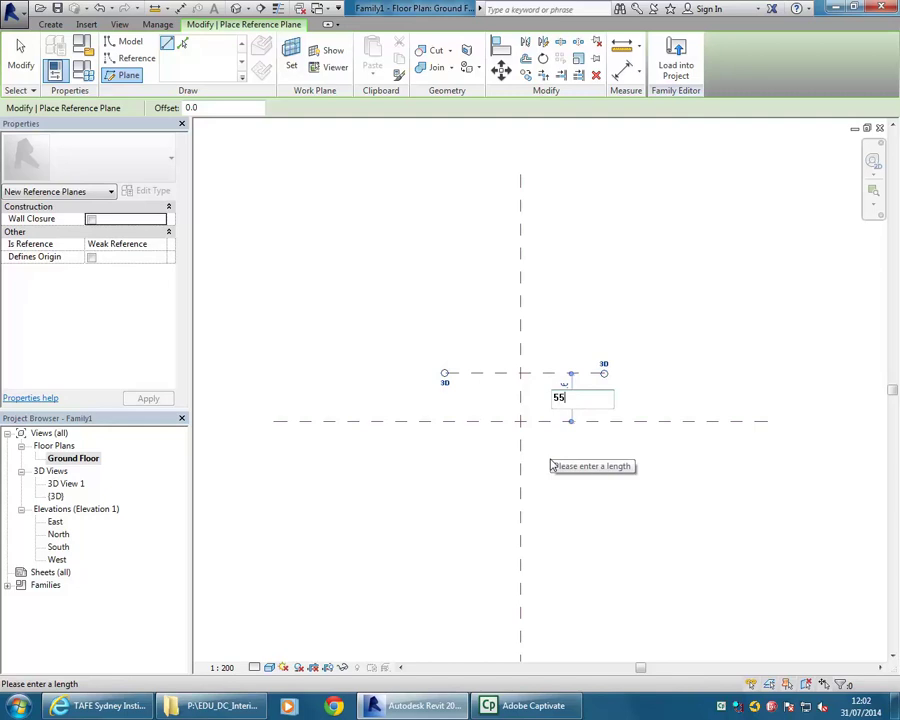
{"action": "type", "text": "00"}
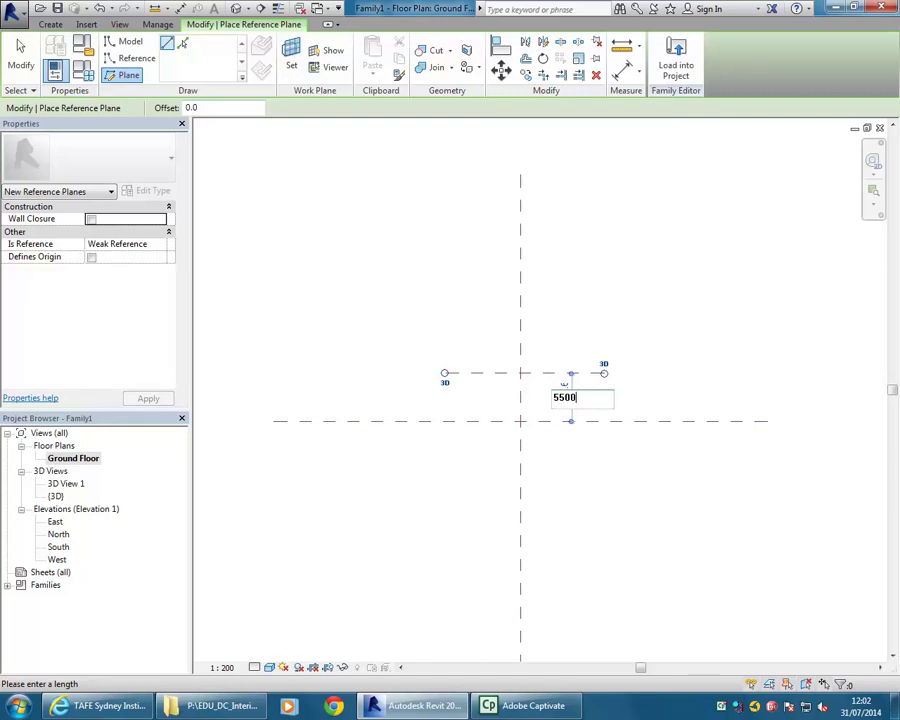
{"action": "key", "text": "Return"}
{"action": "key", "text": "Escape"}
{"action": "key", "text": "Escape"}
{"action": "scroll", "coordinate": [512, 422], "scroll_direction": "up", "scroll_amount": 3}
{"action": "scroll", "coordinate": [430, 350], "scroll_direction": "up", "scroll_amount": 2}
{"action": "middle_click_drag", "start_coordinate": [426, 358], "coordinate": [402, 305]}
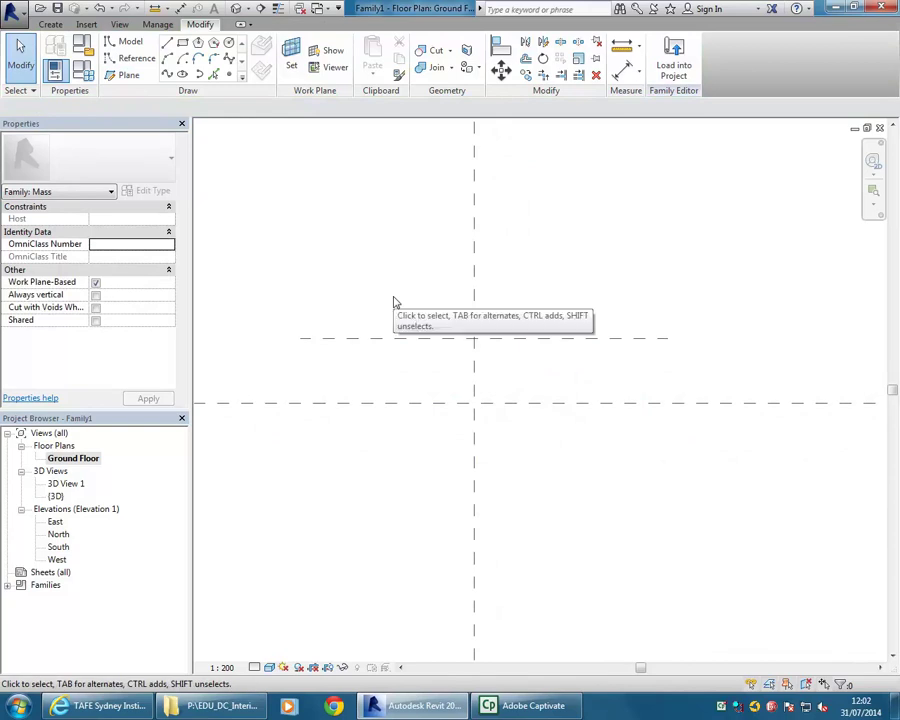
Measure the clear distance between the walls on grid lines A and B in the Redfern Existing Site Ground Floor plan.
{"action": "key", "text": "ctrl+Tab"}
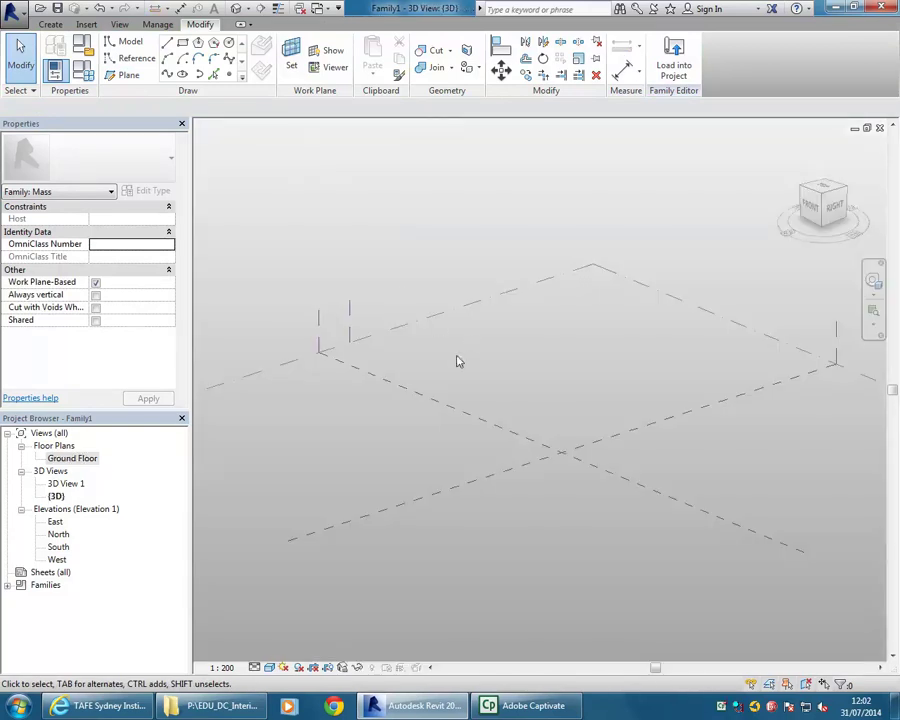
{"action": "key", "text": "ctrl+Tab"}
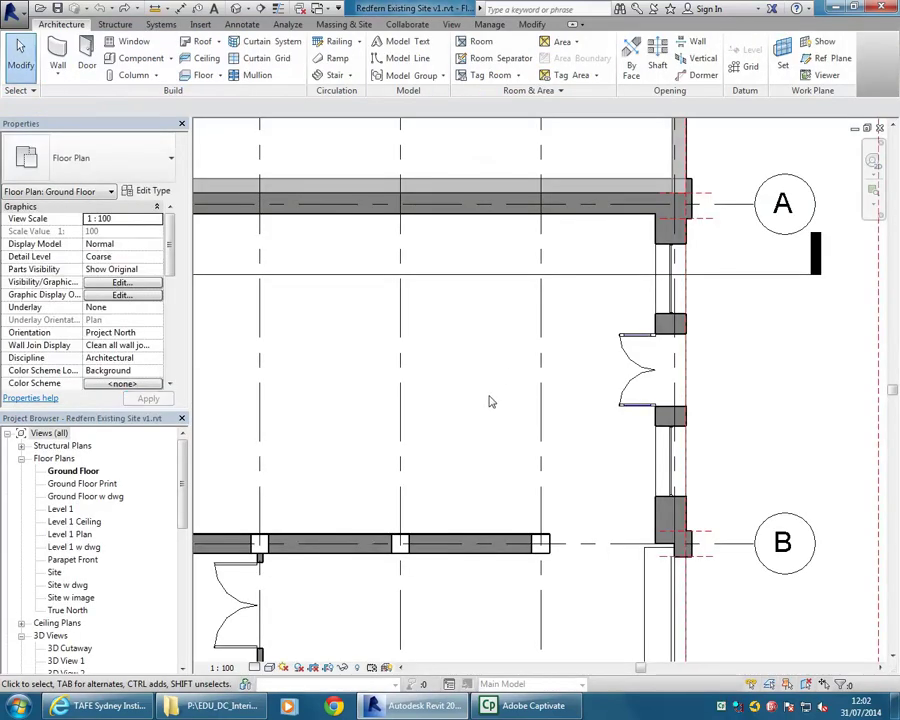
{"action": "left_click", "coordinate": [155, 9]}
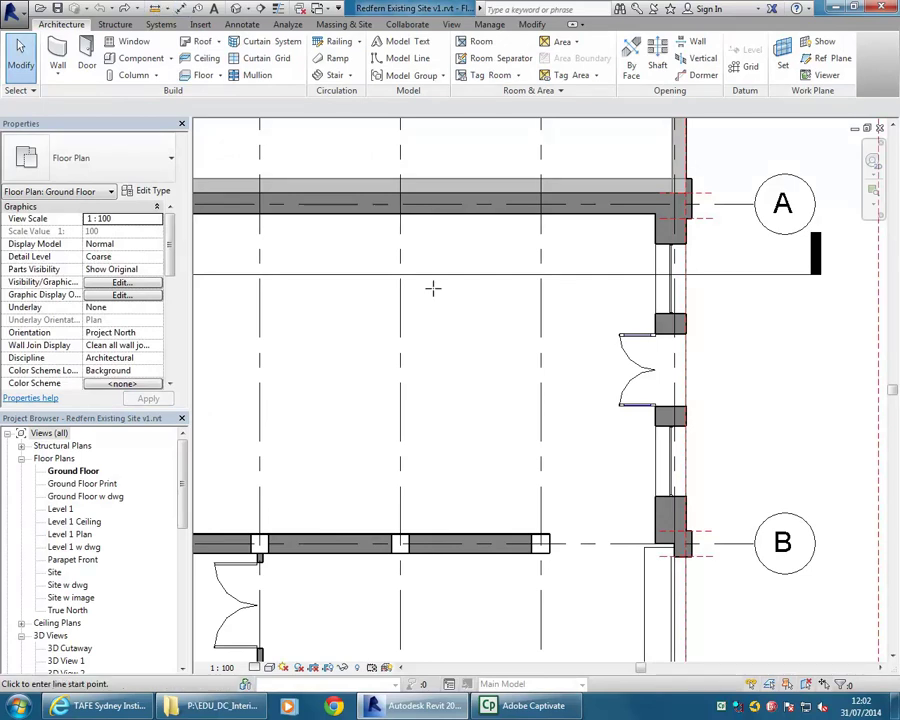
{"action": "left_click", "coordinate": [400, 214]}
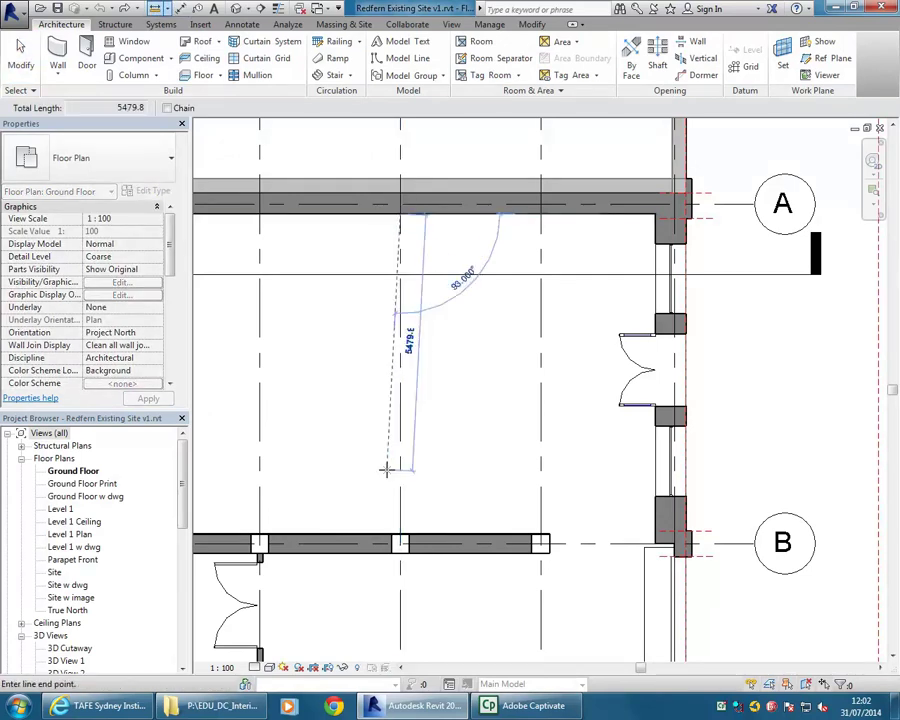
{"action": "left_click", "coordinate": [400, 537]}
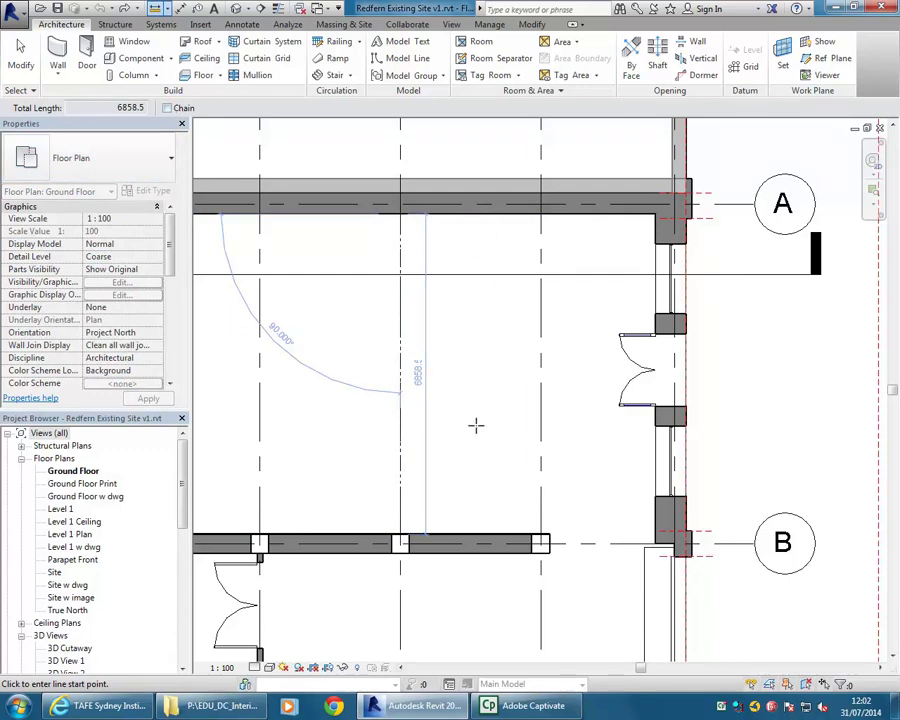
{"action": "key", "text": "Escape"}
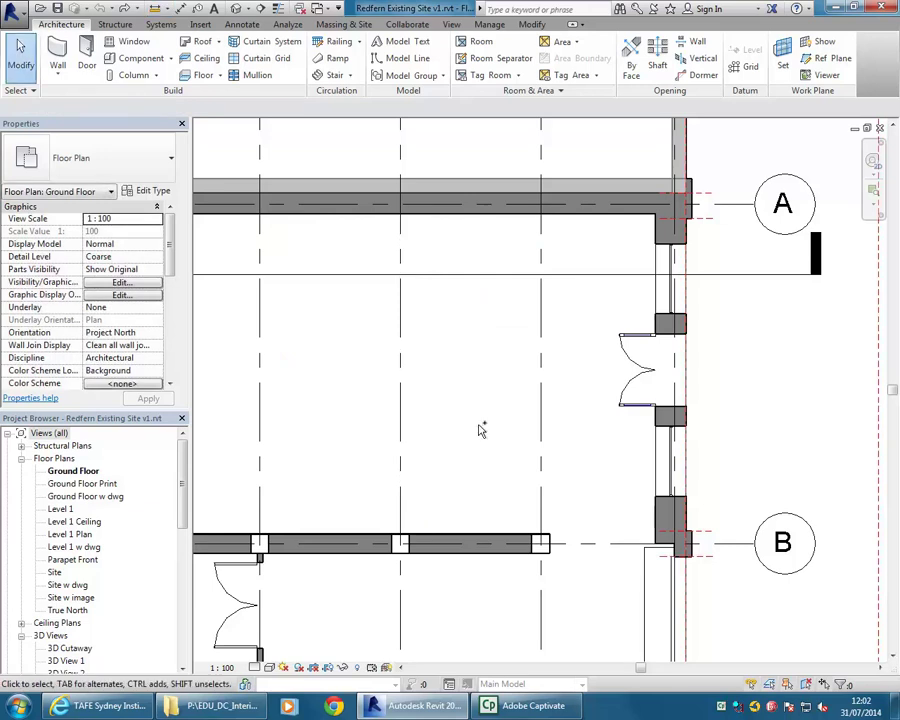
Return from the Redfern project views to the mass family's Ground Floor plan.
{"action": "key", "text": "ctrl+Tab"}
{"action": "key", "text": "ctrl+Tab"}
{"action": "key", "text": "ctrl+Tab"}
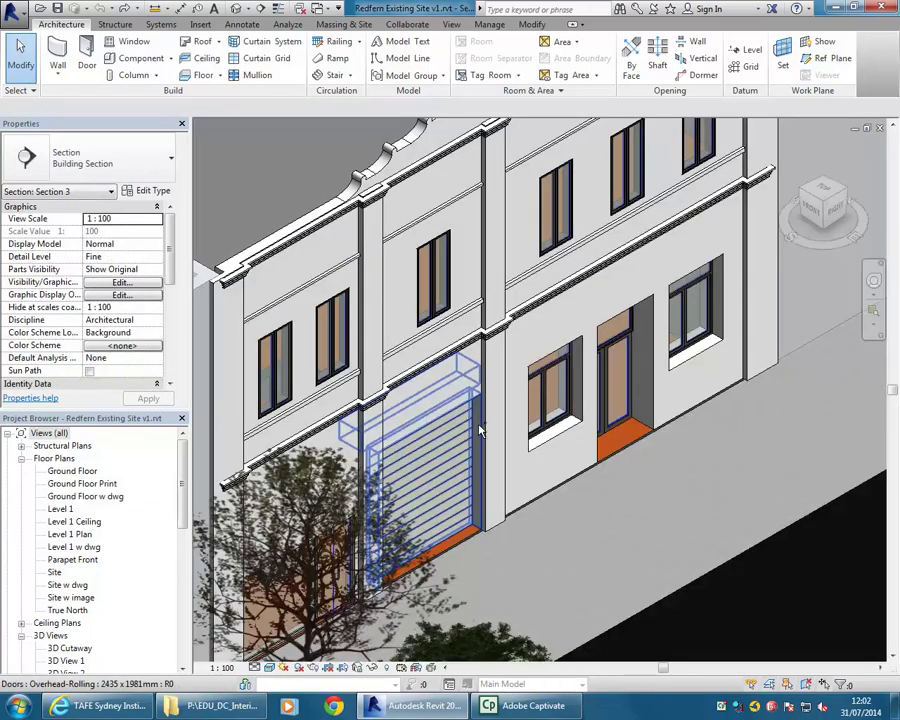
{"action": "key", "text": "ctrl+Tab"}
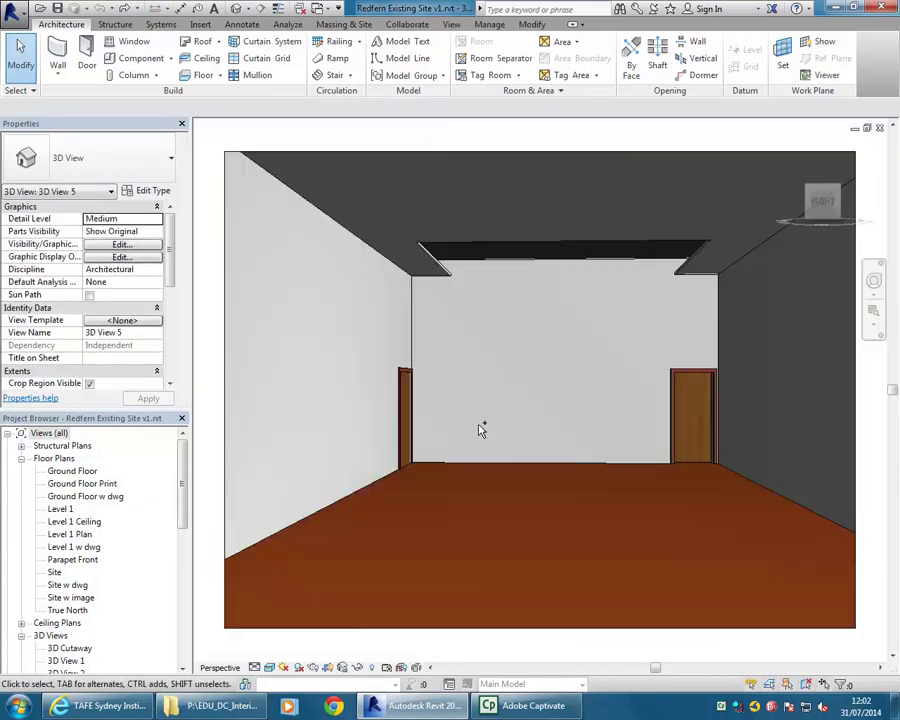
{"action": "key", "text": "ctrl+Tab"}
{"action": "key", "text": "ctrl+Tab"}
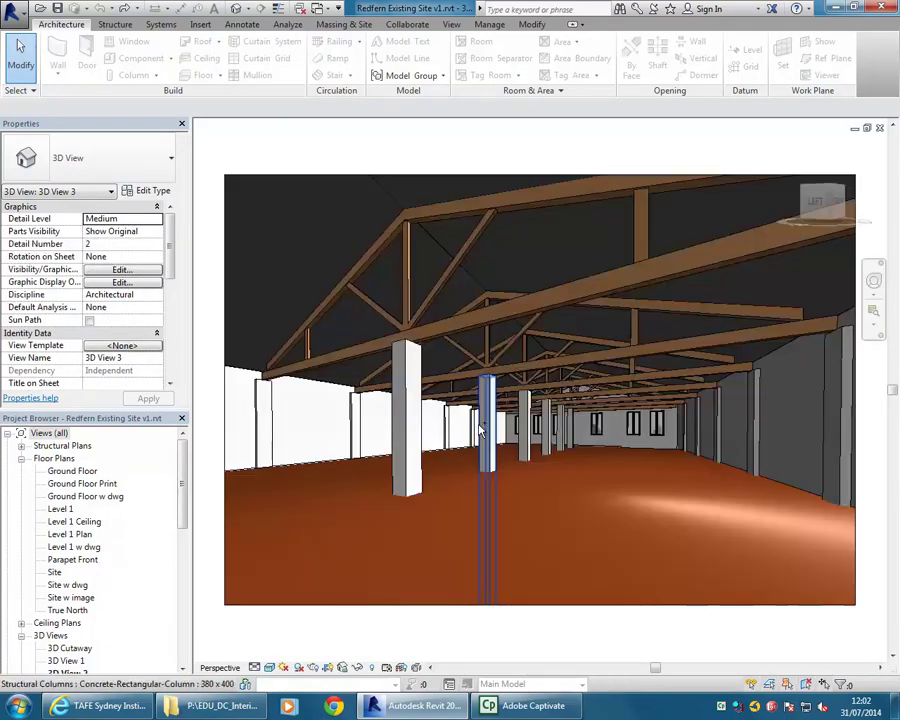
{"action": "key", "text": "ctrl+Tab"}
{"action": "key", "text": "ctrl+Tab"}
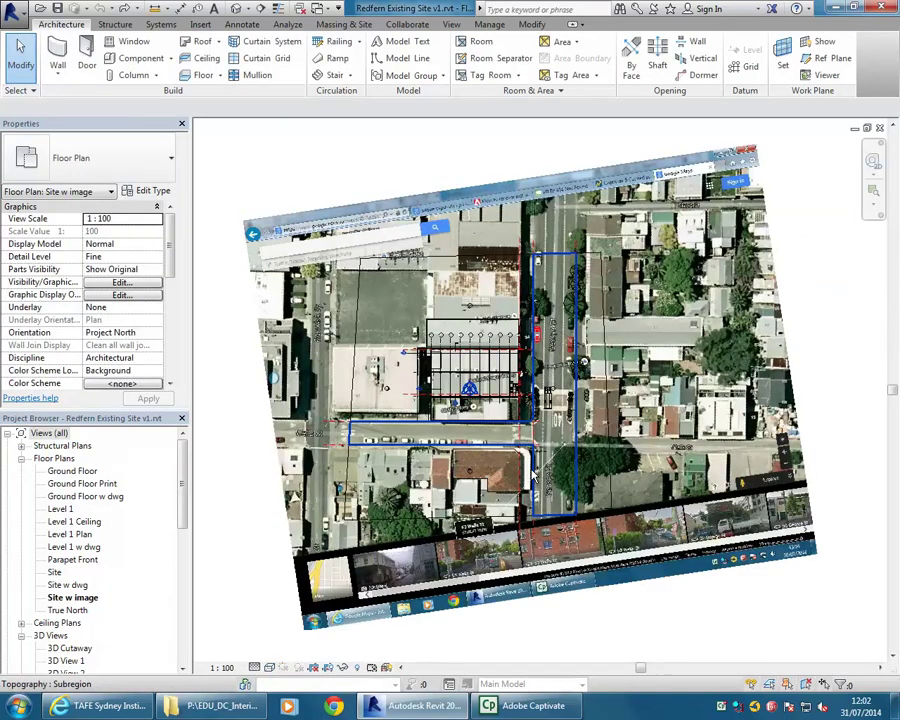
{"action": "key", "text": "ctrl+Tab"}
{"action": "middle_click_drag", "start_coordinate": [505, 317], "coordinate": [541, 316]}
{"action": "middle_click_drag", "start_coordinate": [478, 249], "coordinate": [410, 263]}
{"action": "scroll", "coordinate": [385, 252], "scroll_direction": "up", "scroll_amount": 1}
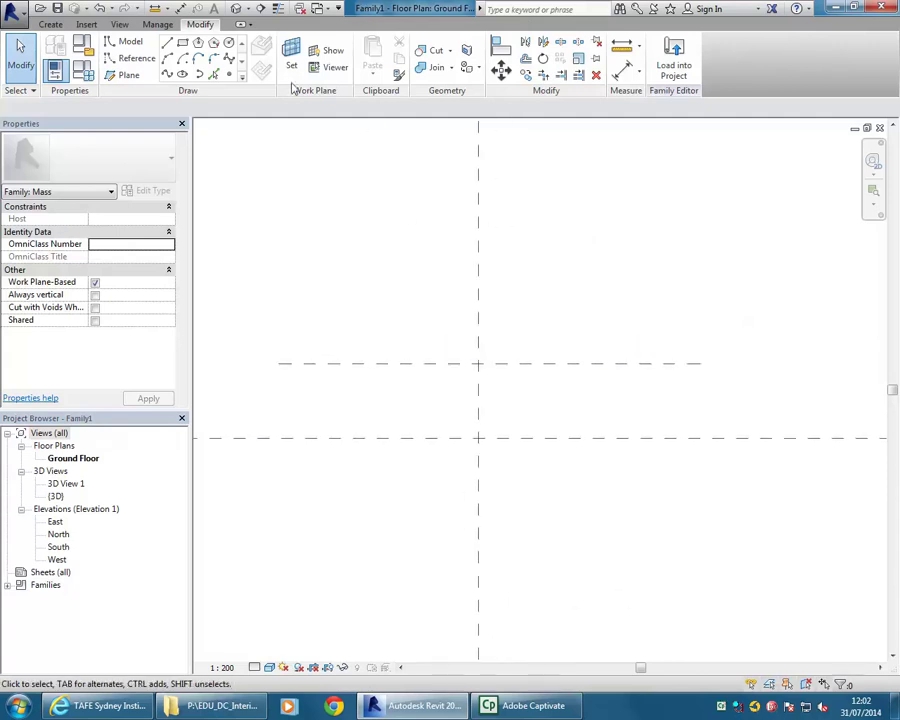
Change the upper horizontal reference plane's distance from the Center (Front/Back) plane to 6000 mm.
{"action": "left_click", "coordinate": [127, 76]}
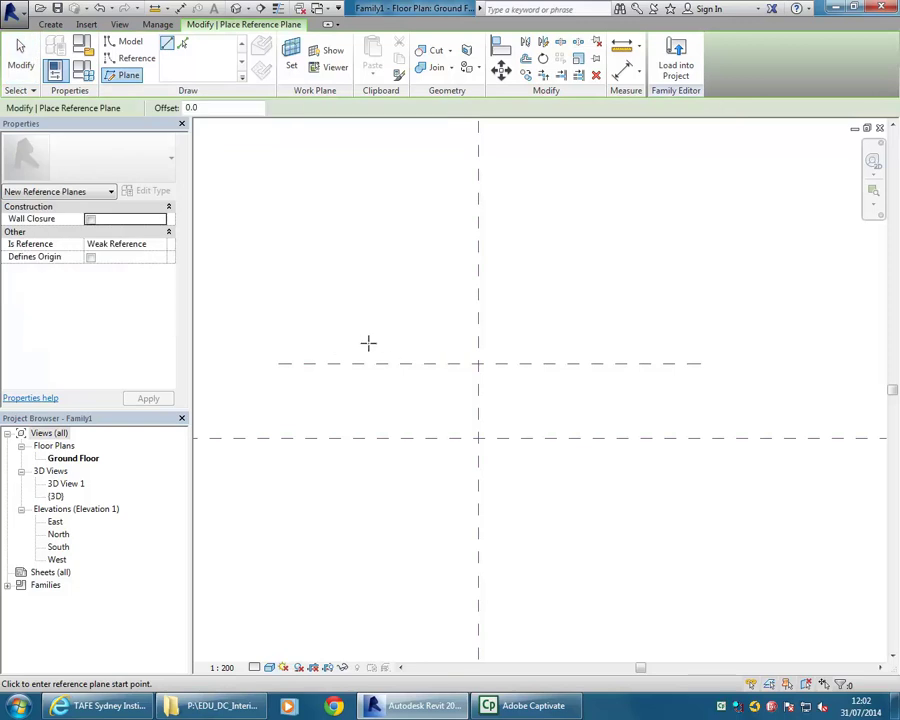
{"action": "key", "text": "Escape"}
{"action": "left_click", "coordinate": [446, 364]}
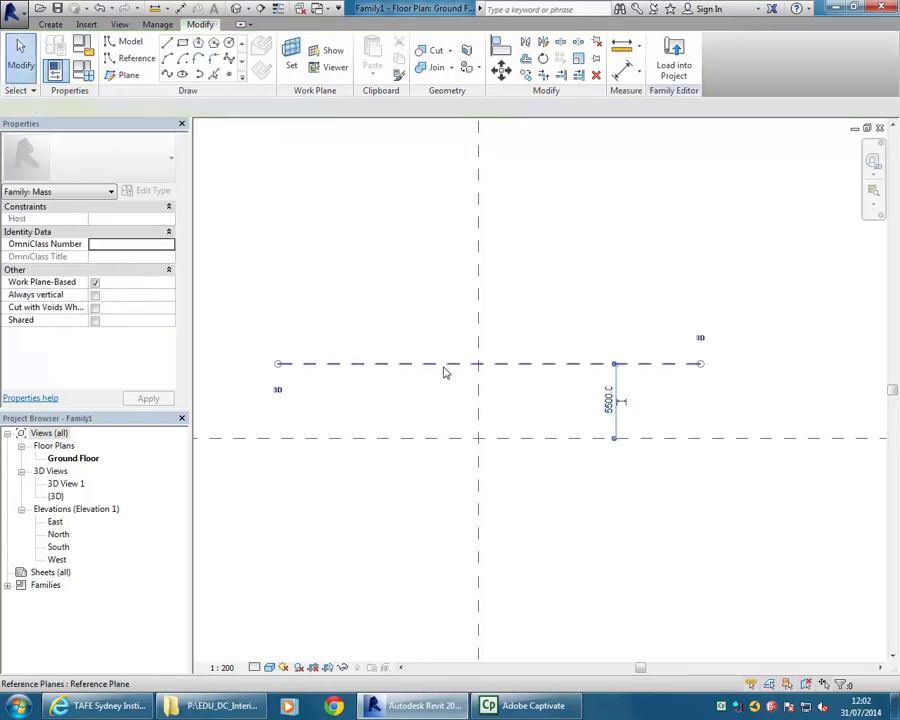
{"action": "left_click", "coordinate": [608, 401]}
{"action": "type", "text": "6000"}
{"action": "key", "text": "Return"}
{"action": "key", "text": "Escape"}
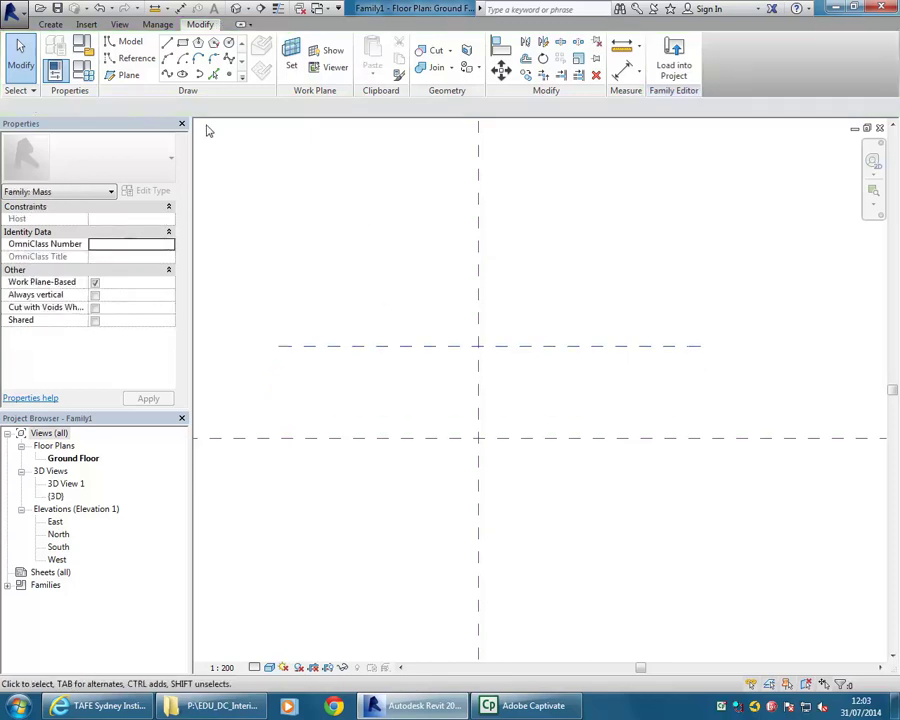
Draw a vertical reference plane left of the Center (Left/Right) plane and set its distance from that plane to 5500 mm.
{"action": "left_click", "coordinate": [130, 76]}
{"action": "scroll", "coordinate": [425, 266], "scroll_direction": "up", "scroll_amount": 2}
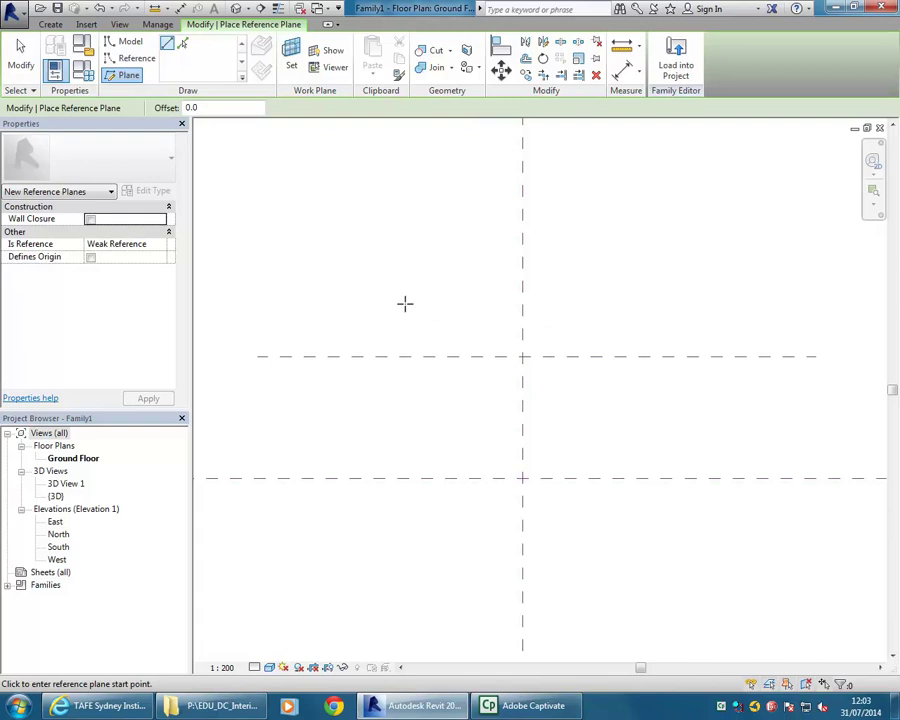
{"action": "left_click", "coordinate": [416, 300]}
{"action": "left_click", "coordinate": [415, 517]}
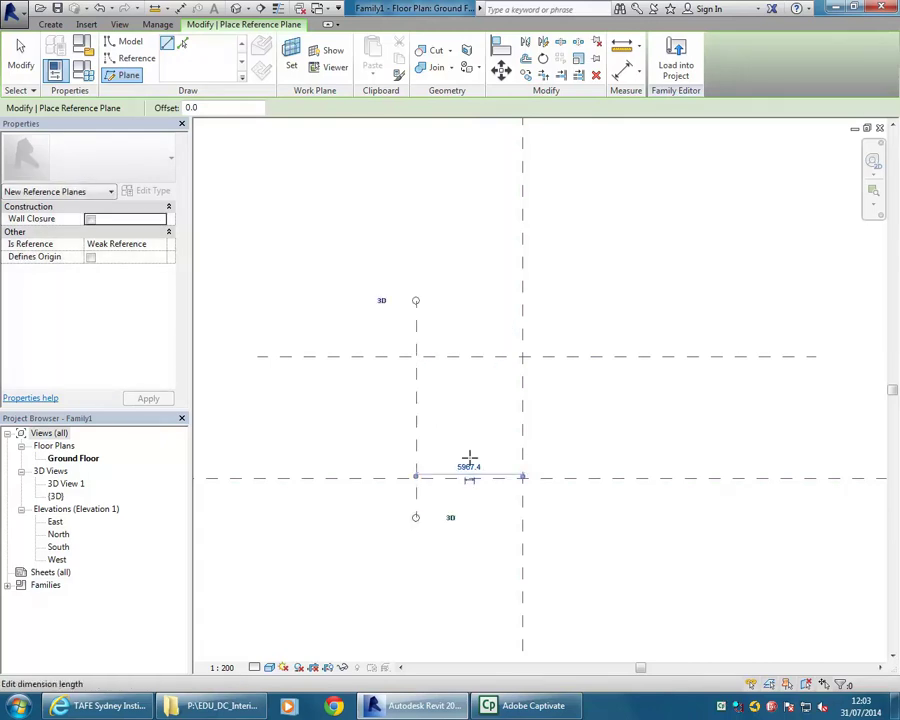
{"action": "left_click", "coordinate": [466, 463]}
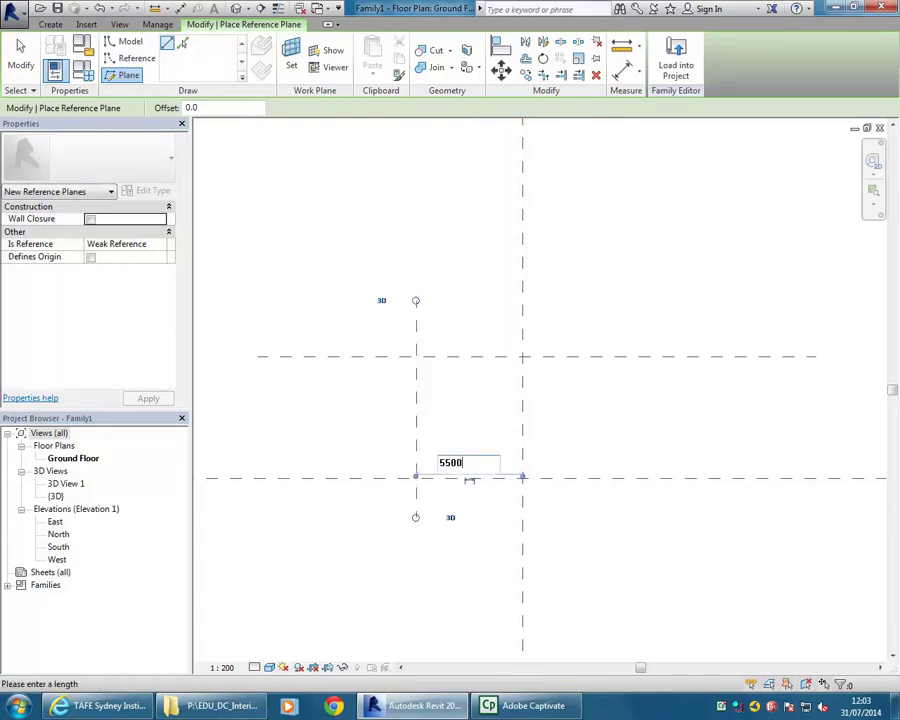
{"action": "type", "text": "5500"}
{"action": "key", "text": "Return"}
{"action": "key", "text": "Escape"}
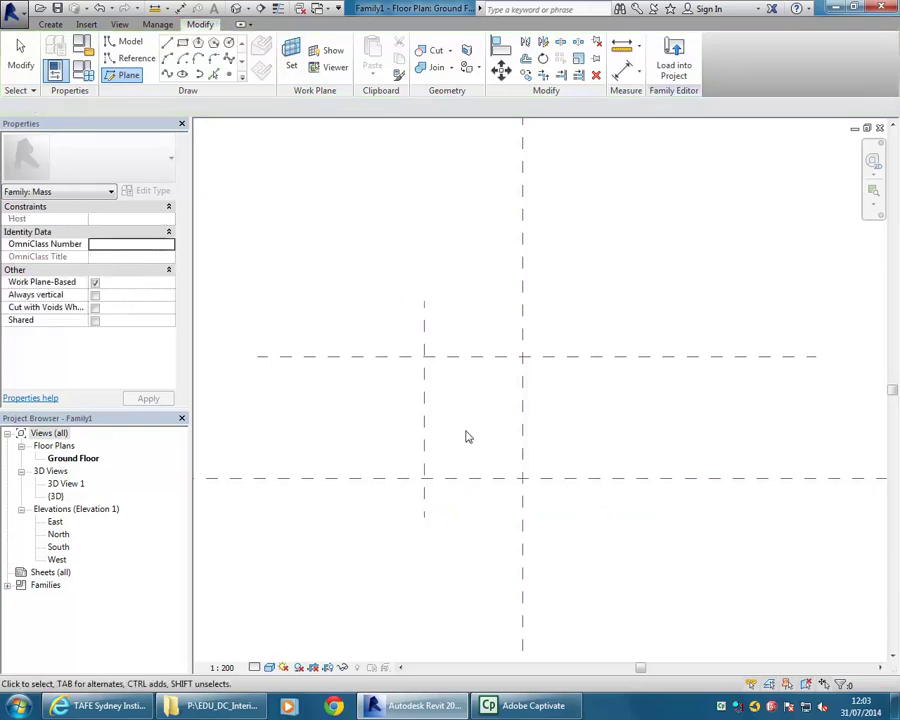
In the North elevation, draw a horizontal reference plane across the two vertical planes and set its height above Ground Floor to 4200 mm.
{"action": "scroll", "coordinate": [470, 425], "scroll_direction": "up", "scroll_amount": 1}
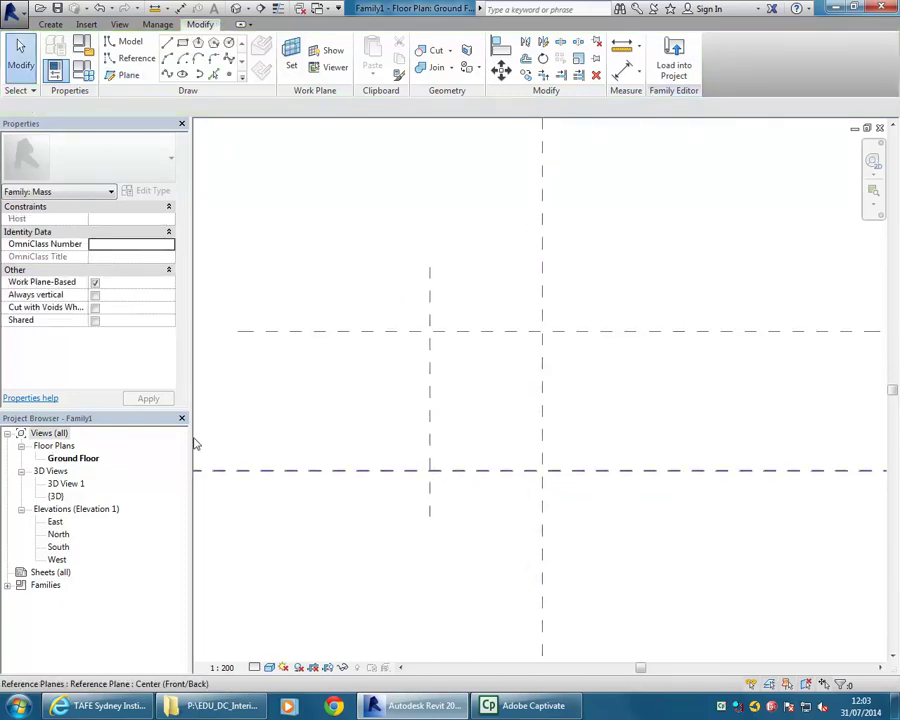
{"action": "scroll", "coordinate": [366, 388], "scroll_direction": "down", "scroll_amount": 1}
{"action": "double_click", "coordinate": [59, 534]}
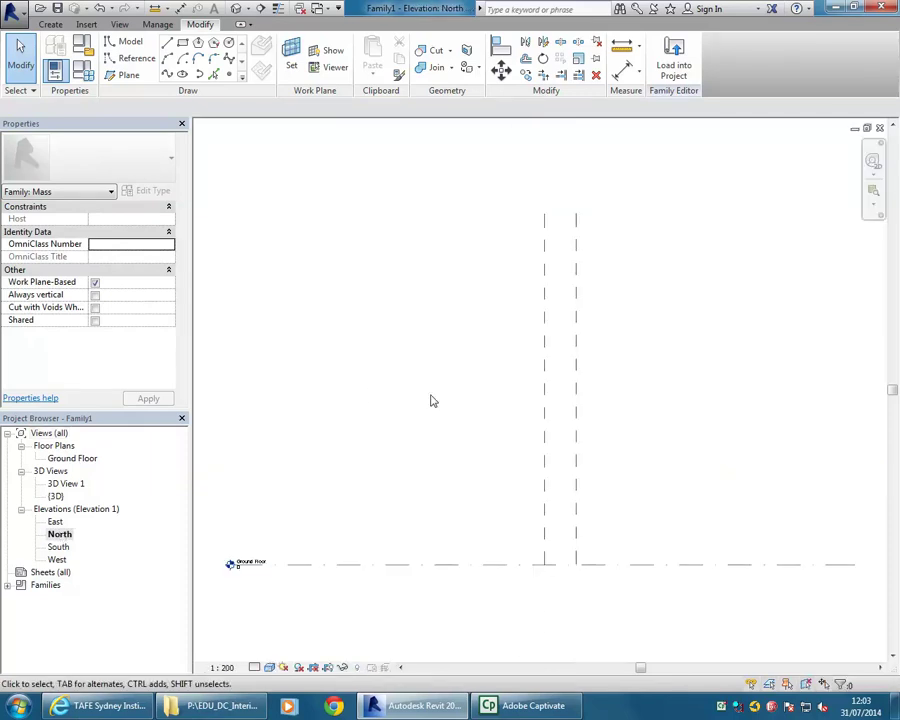
{"action": "middle_click_drag", "start_coordinate": [420, 467], "coordinate": [363, 414]}
{"action": "scroll", "coordinate": [438, 426], "scroll_direction": "up", "scroll_amount": 1}
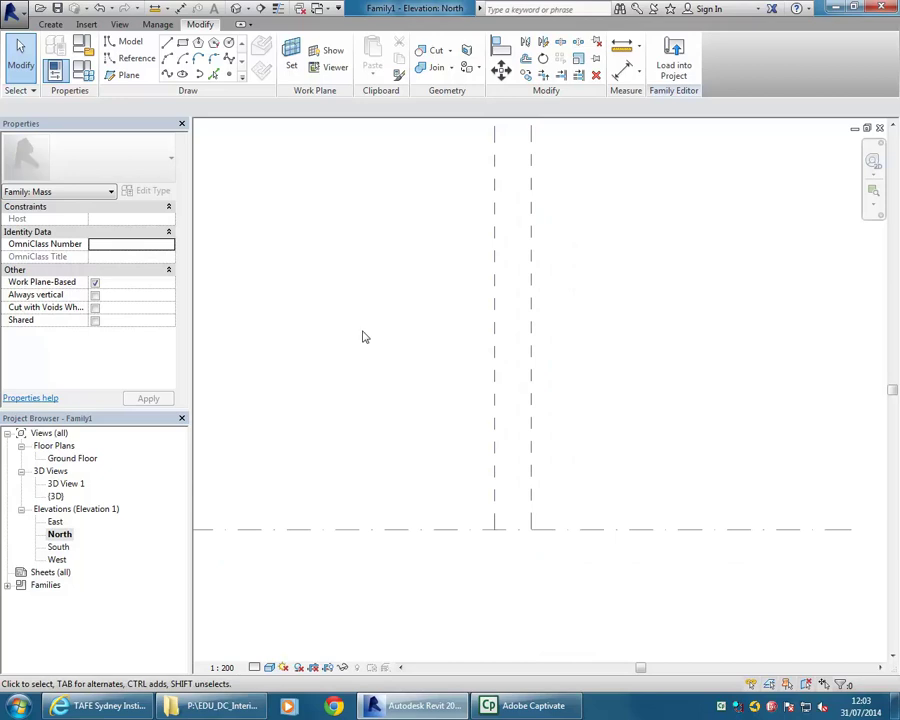
{"action": "left_click", "coordinate": [121, 76]}
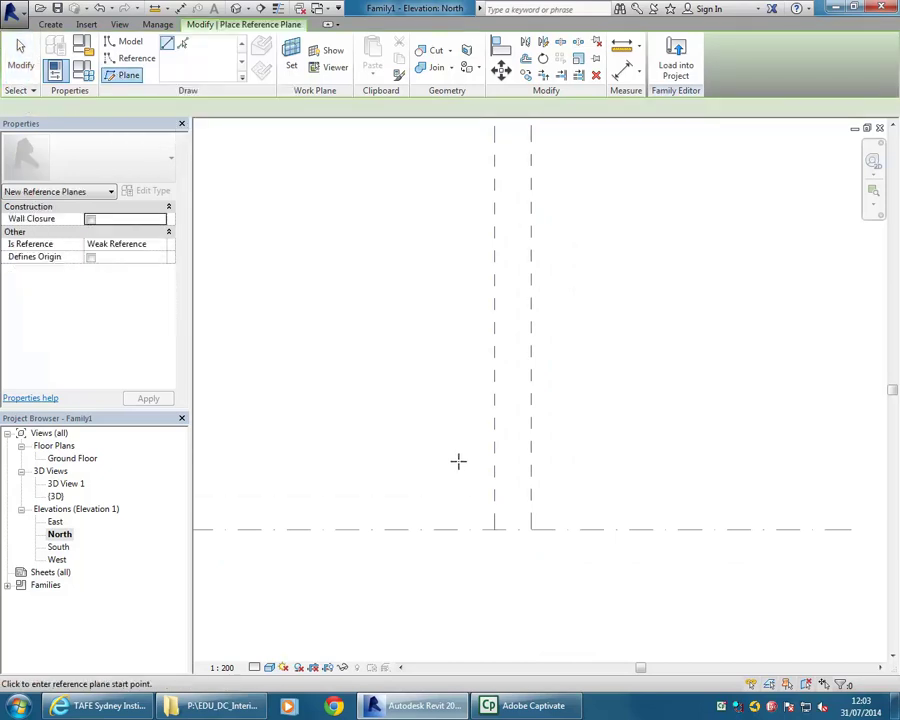
{"action": "left_click", "coordinate": [438, 467]}
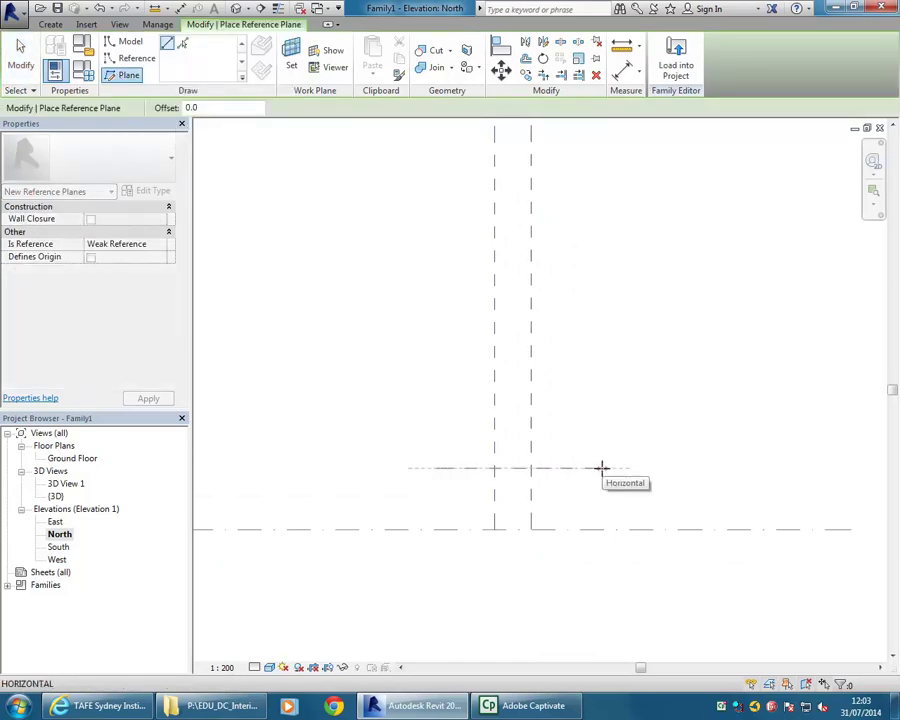
{"action": "left_click", "coordinate": [602, 467]}
{"action": "left_click", "coordinate": [565, 496]}
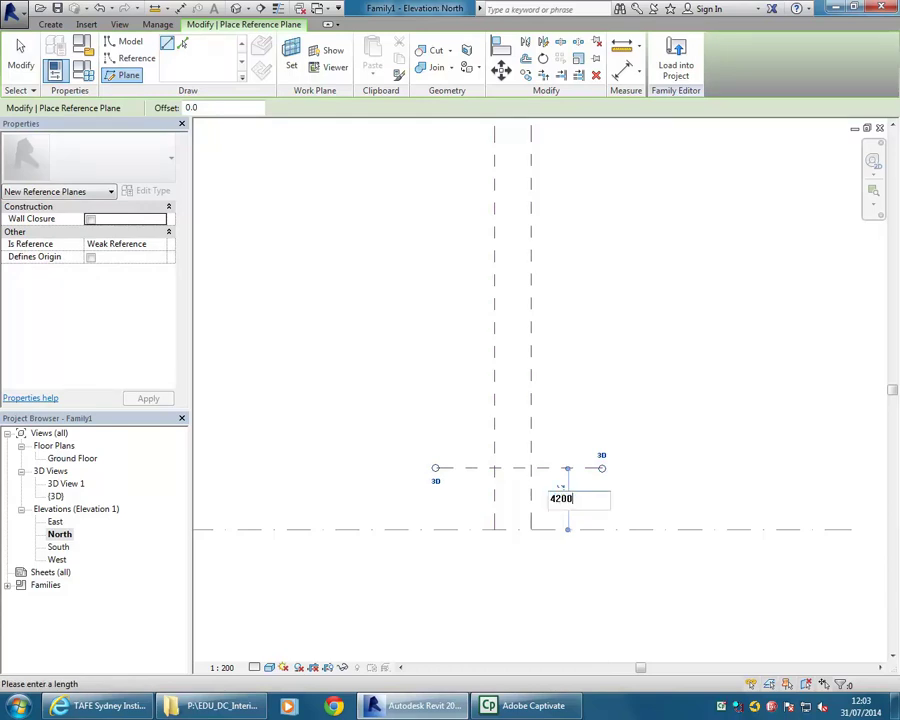
{"action": "key", "text": "Return"}
{"action": "key", "text": "Escape"}
{"action": "key", "text": "Escape"}
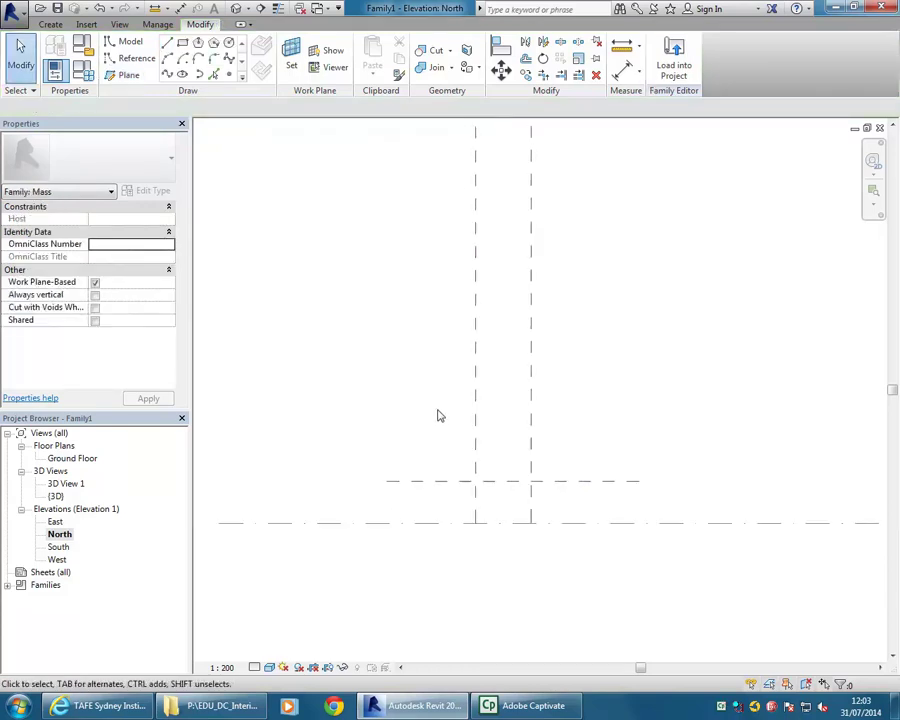
Shorten both vertical reference planes in the North elevation so their upper ends finish just above the horizontal height plane.
{"action": "scroll", "coordinate": [438, 415], "scroll_direction": "down", "scroll_amount": 3}
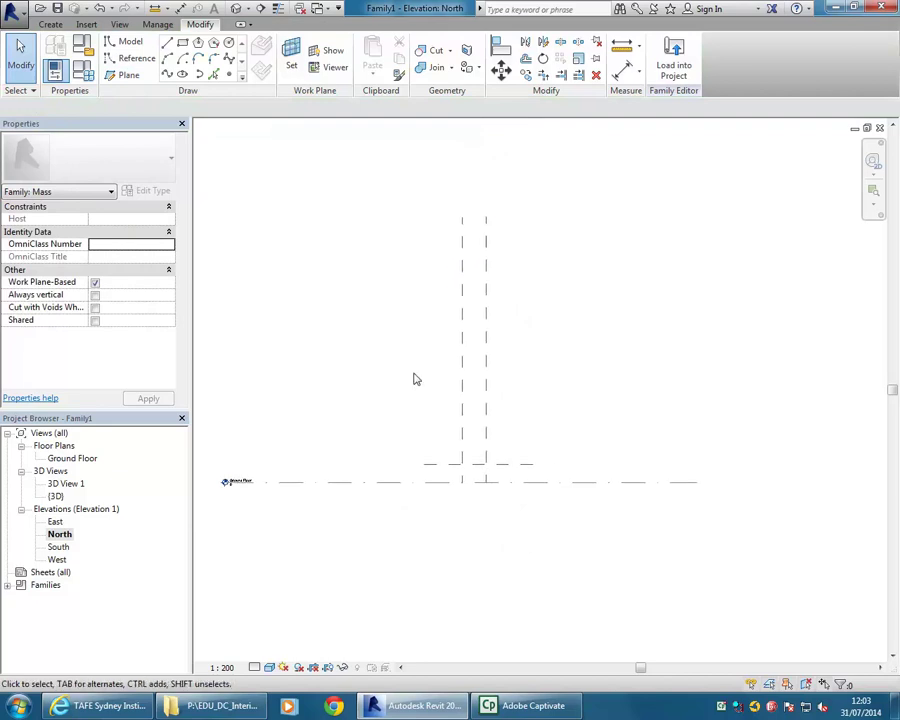
{"action": "scroll", "coordinate": [500, 385], "scroll_direction": "up", "scroll_amount": 2}
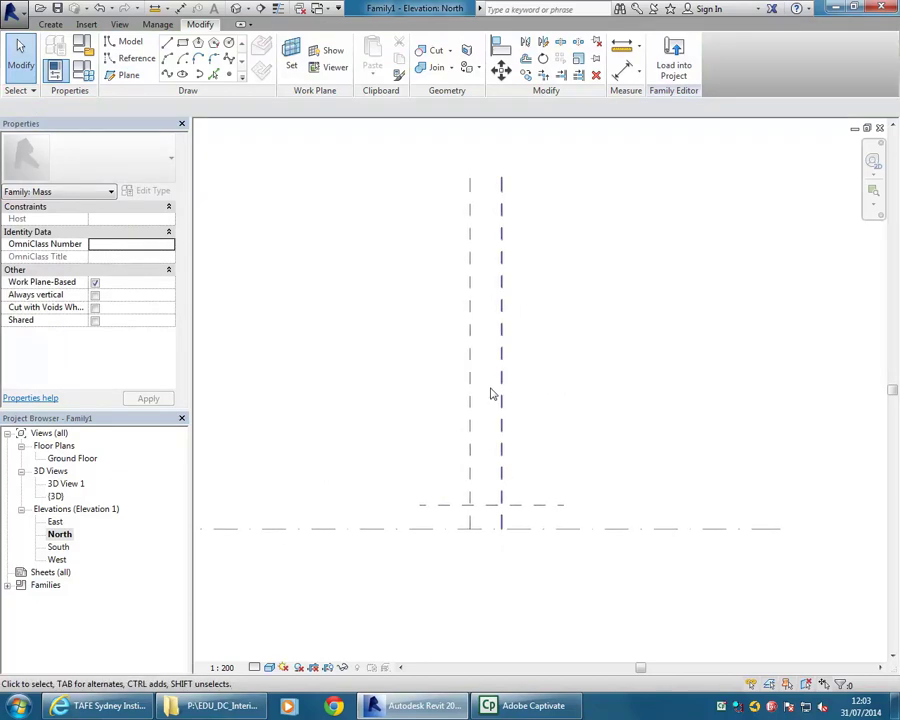
{"action": "left_click", "coordinate": [469, 372]}
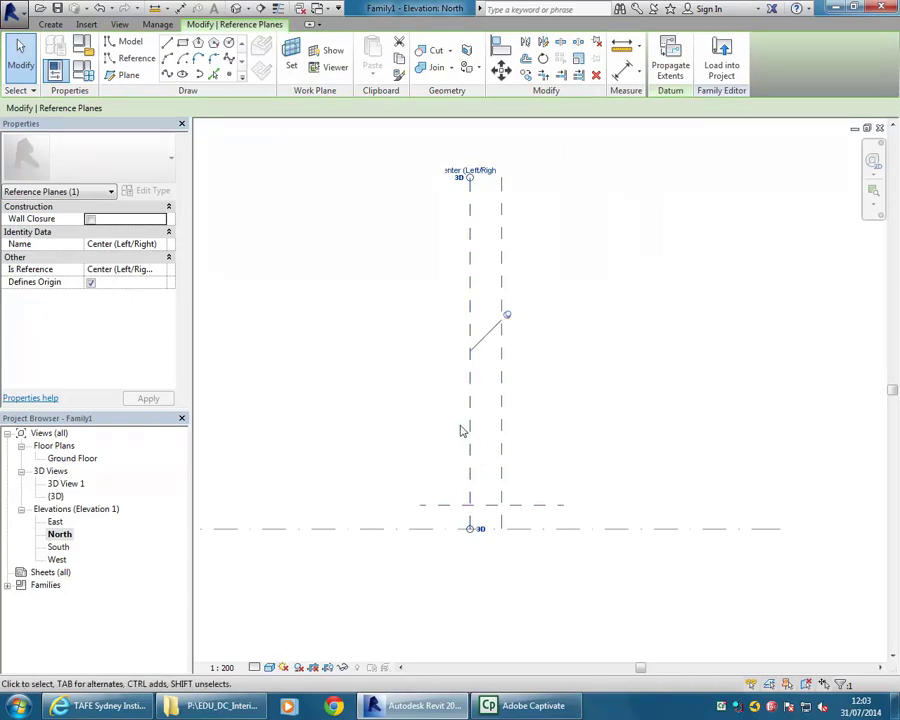
{"action": "left_click_drag", "start_coordinate": [470, 177], "coordinate": [470, 430]}
{"action": "left_click", "coordinate": [502, 342]}
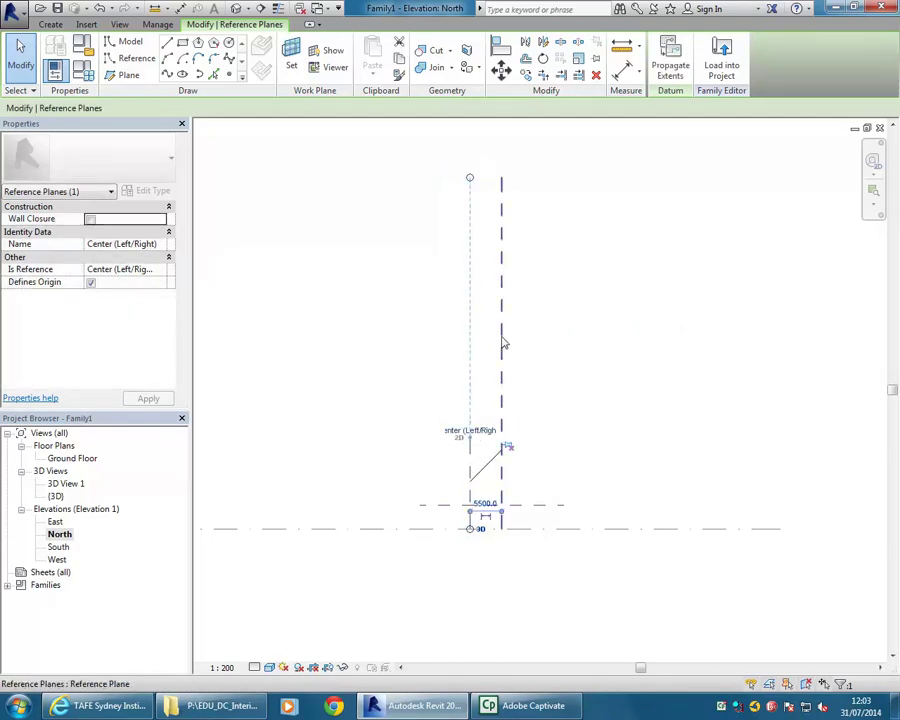
{"action": "left_click_drag", "start_coordinate": [500, 177], "coordinate": [497, 438]}
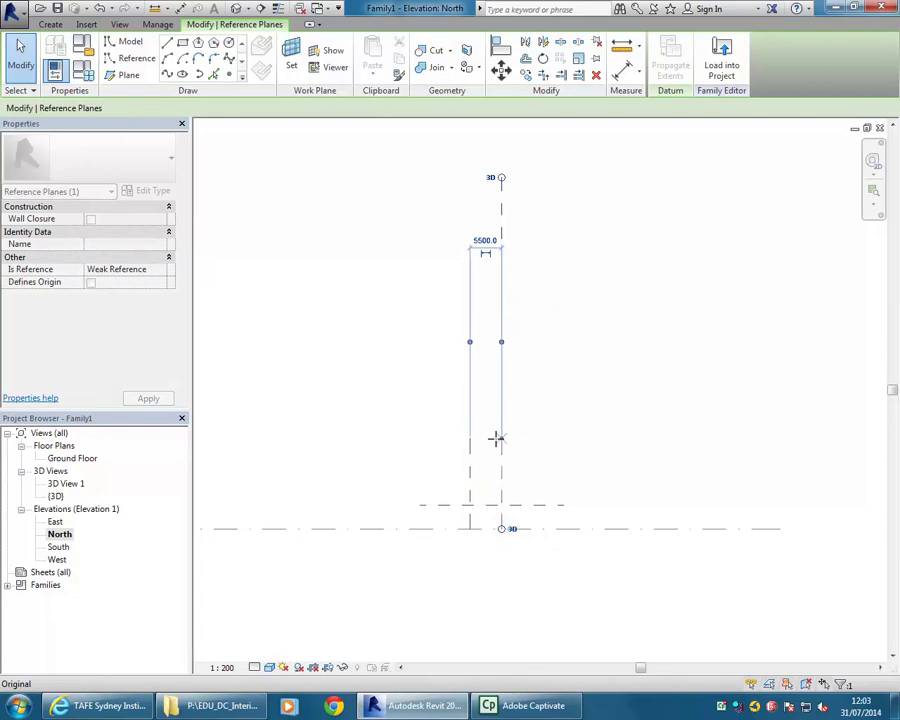
{"action": "left_click", "coordinate": [414, 426]}
{"action": "scroll", "coordinate": [522, 518], "scroll_direction": "up", "scroll_amount": 2}
{"action": "middle_click_drag", "start_coordinate": [543, 470], "coordinate": [577, 464]}
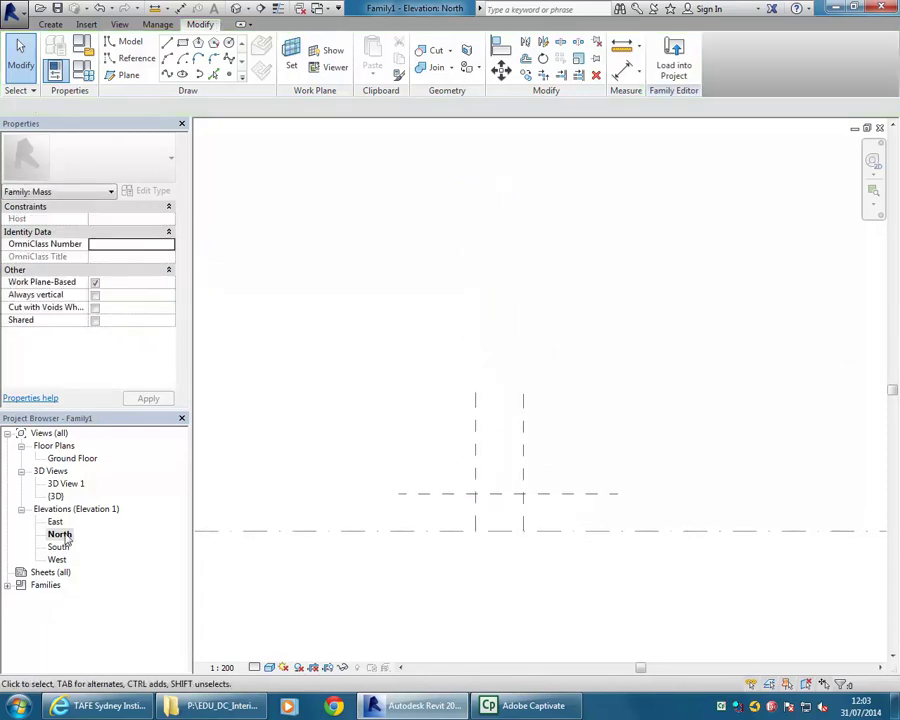
Open the {3D} view and examine the arrangement of the reference planes from several sides.
{"action": "double_click", "coordinate": [55, 496]}
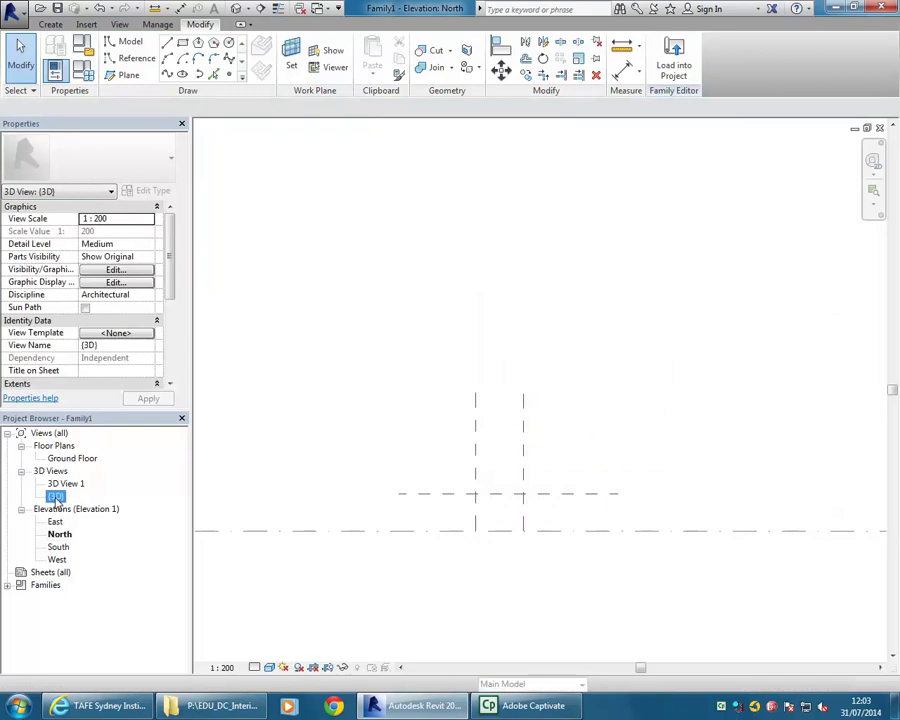
{"action": "middle_click_drag", "start_coordinate": [418, 399], "coordinate": [407, 297]}
{"action": "scroll", "coordinate": [420, 410], "scroll_direction": "down", "scroll_amount": 1}
{"action": "scroll", "coordinate": [400, 293], "scroll_direction": "down", "scroll_amount": 1}
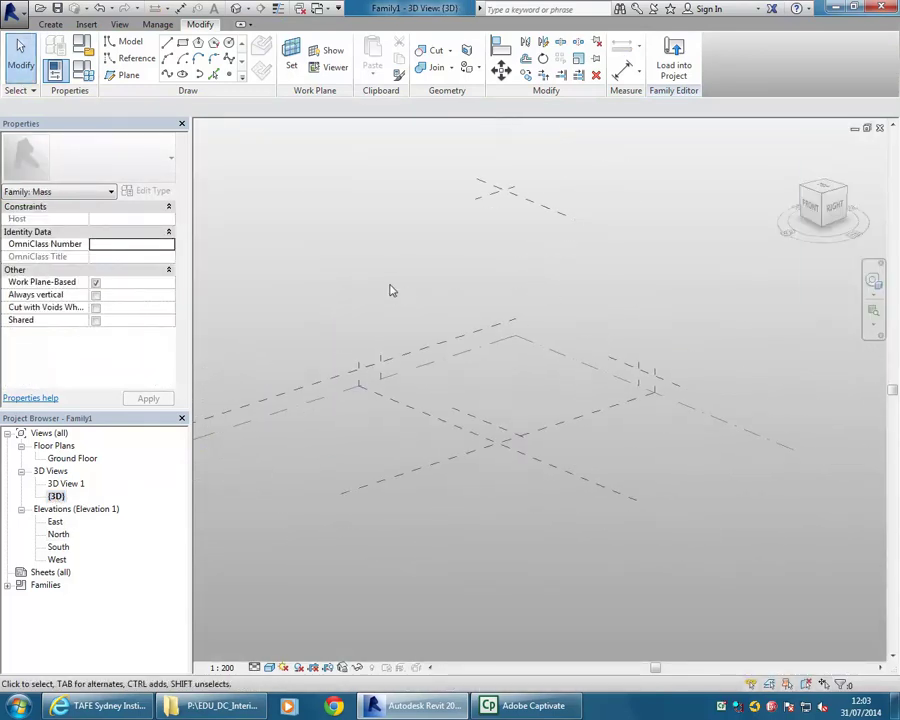
{"action": "middle_click_drag", "start_coordinate": [350, 414], "coordinate": [677, 442], "text": "shift"}
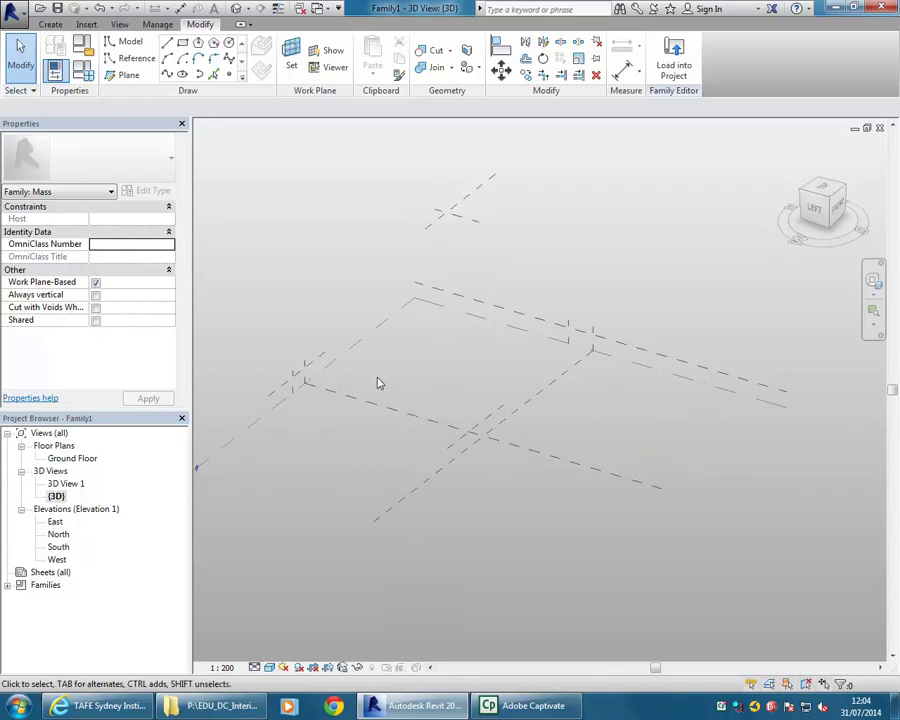
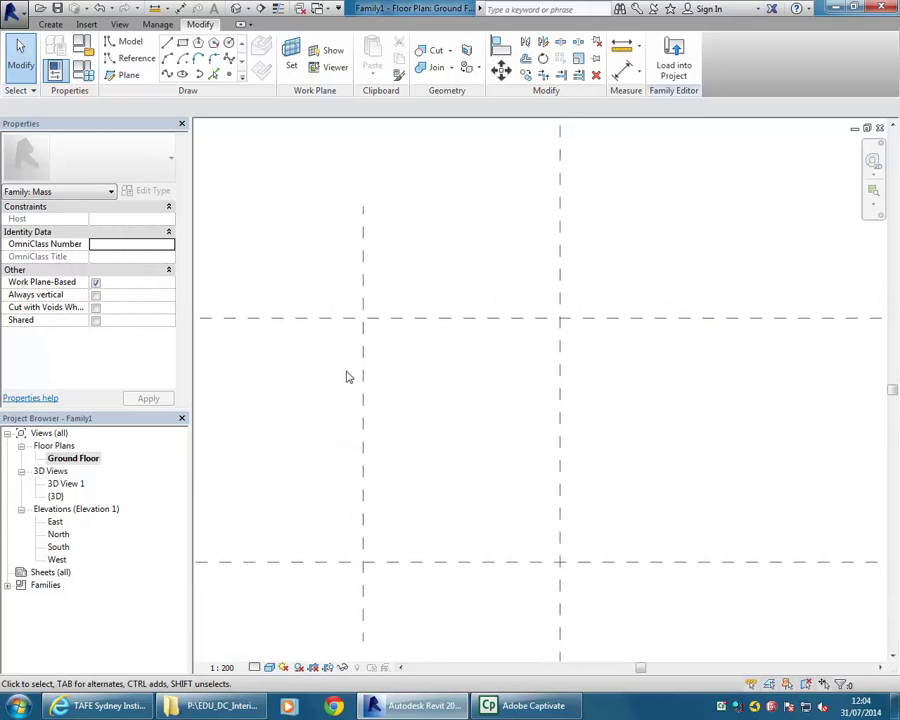
In the Ground Floor plan, draw a bent chain of six model lines between the reference planes, ending at the upper Center (Left/Right) plane intersection.
{"action": "middle_click_drag", "start_coordinate": [310, 305], "coordinate": [332, 316]}
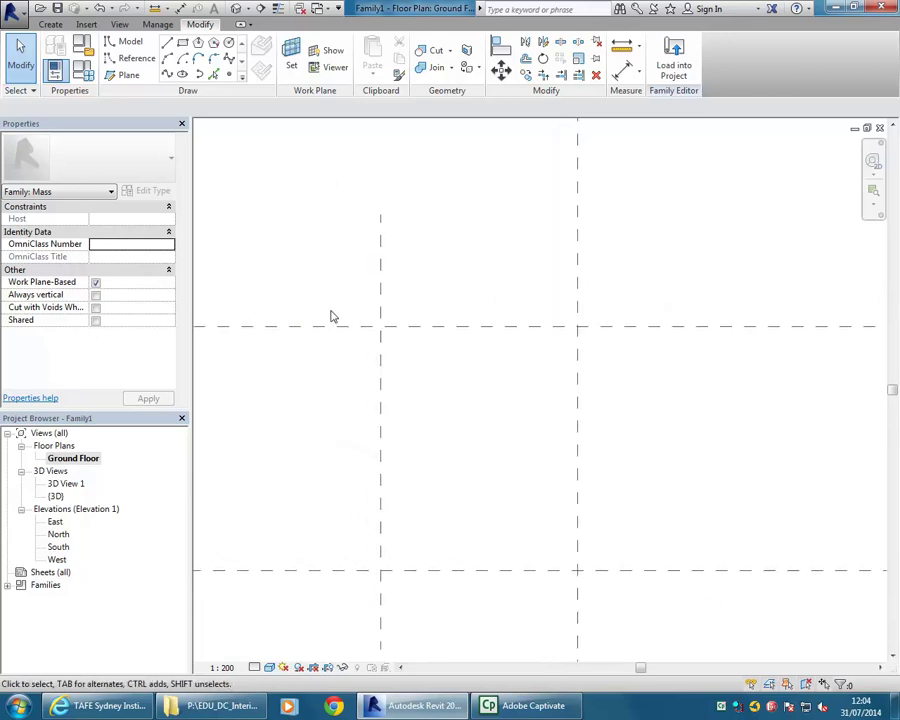
{"action": "left_click", "coordinate": [122, 46]}
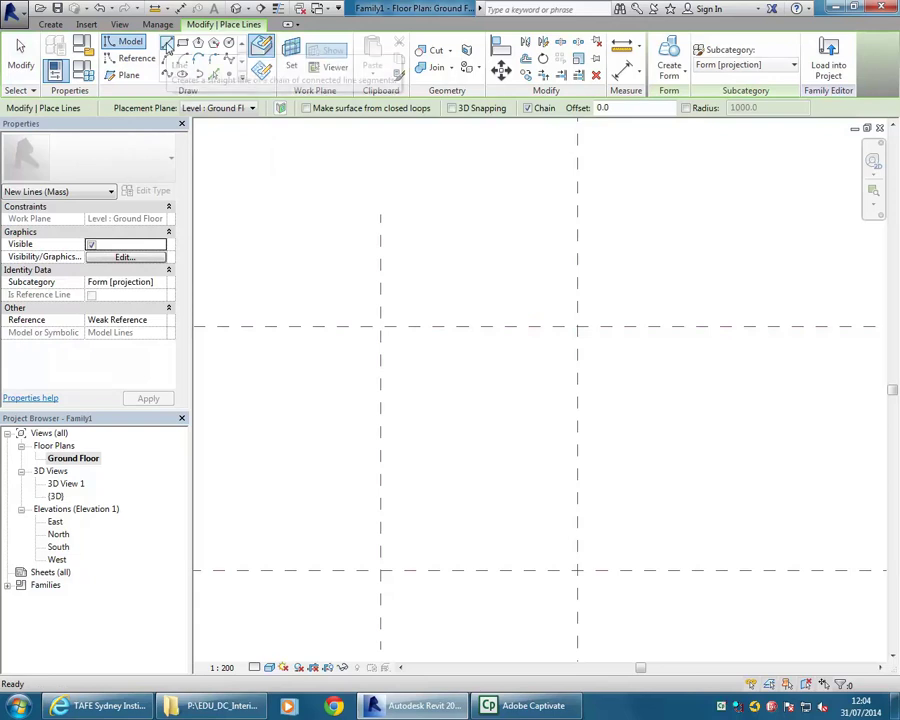
{"action": "scroll", "coordinate": [515, 385], "scroll_direction": "up", "scroll_amount": 1}
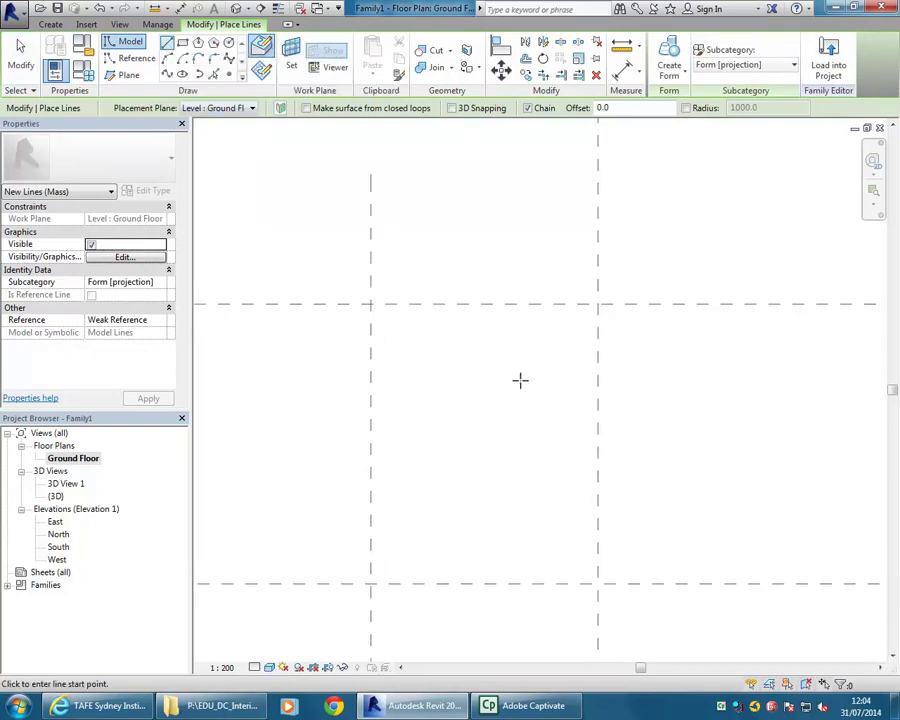
{"action": "middle_click_drag", "start_coordinate": [519, 379], "coordinate": [542, 360]}
{"action": "scroll", "coordinate": [566, 362], "scroll_direction": "up", "scroll_amount": 1}
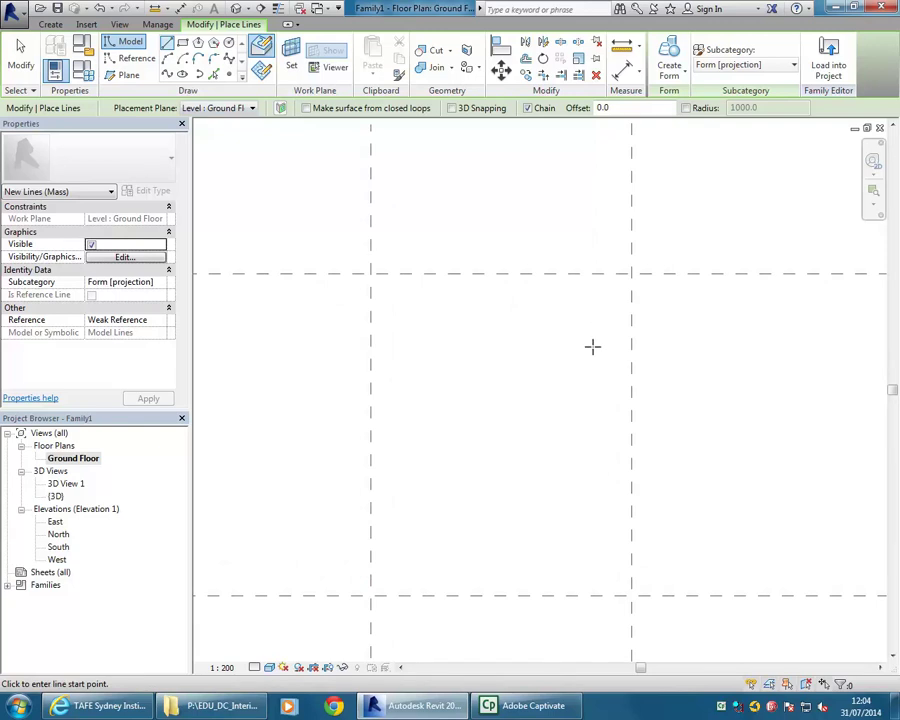
{"action": "left_click", "coordinate": [597, 321]}
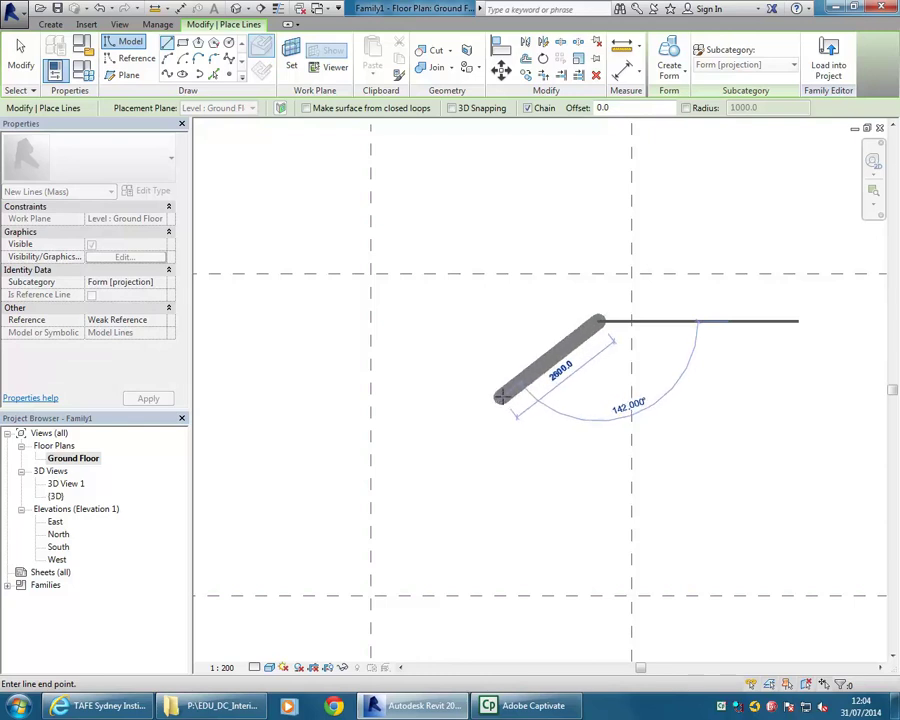
{"action": "left_click", "coordinate": [505, 470]}
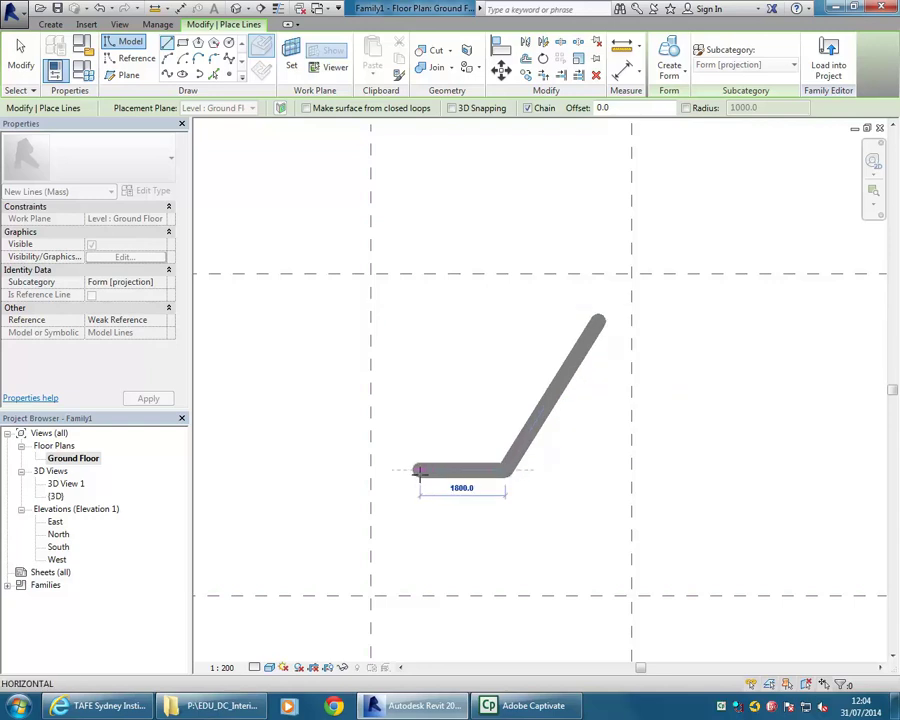
{"action": "left_click", "coordinate": [400, 522]}
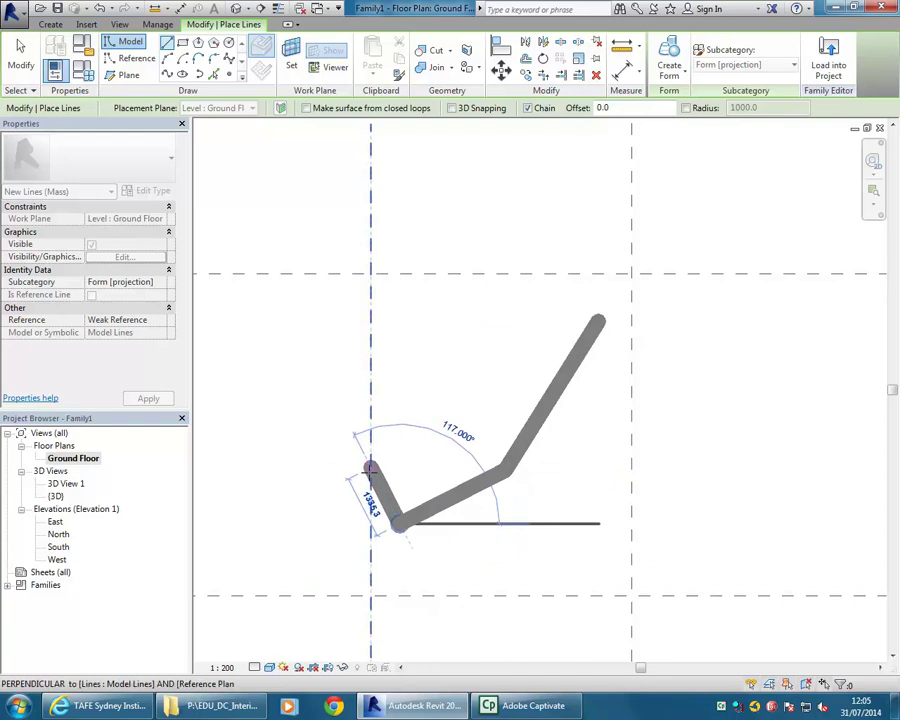
{"action": "left_click", "coordinate": [370, 468]}
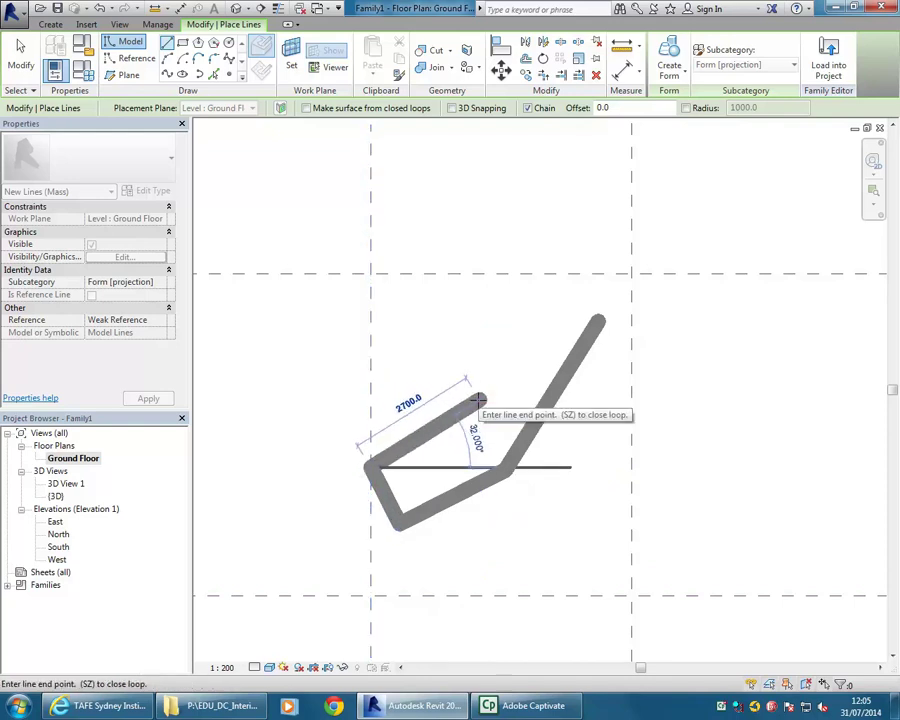
{"action": "left_click", "coordinate": [478, 400]}
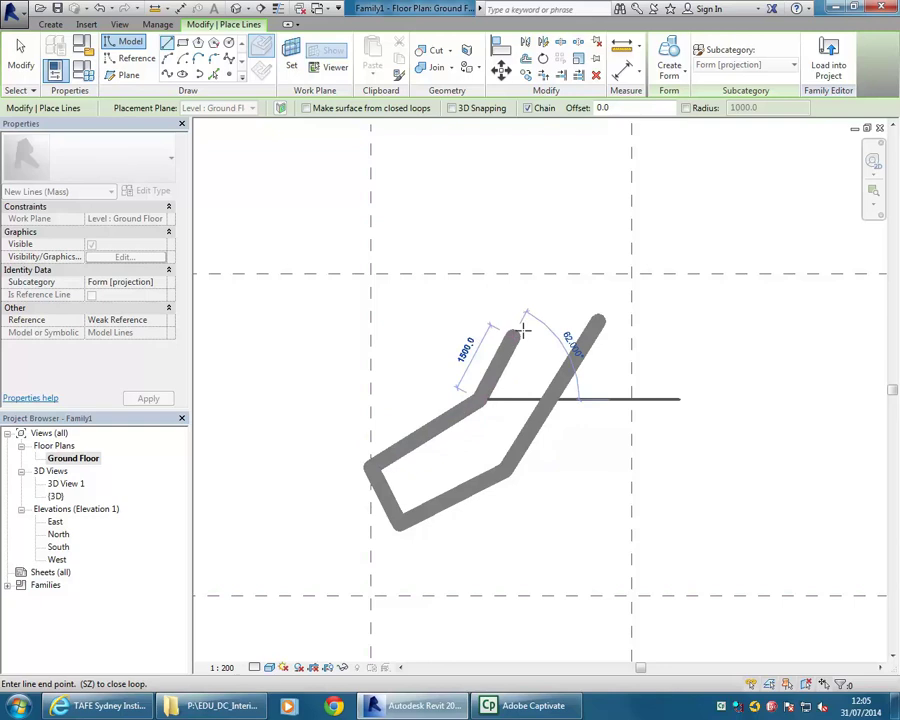
{"action": "left_click", "coordinate": [564, 273]}
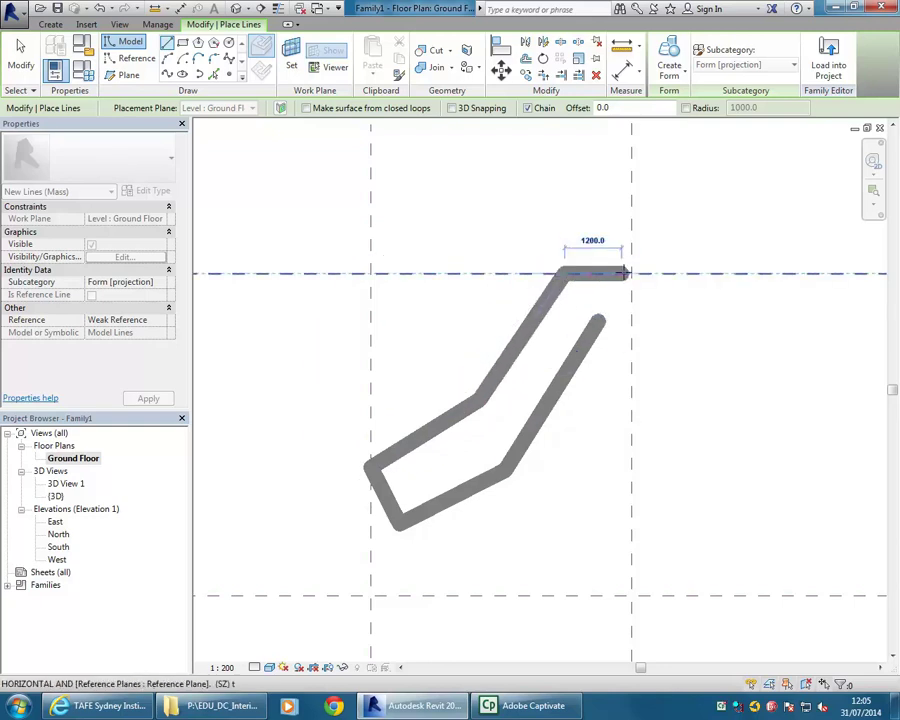
{"action": "left_click", "coordinate": [631, 273]}
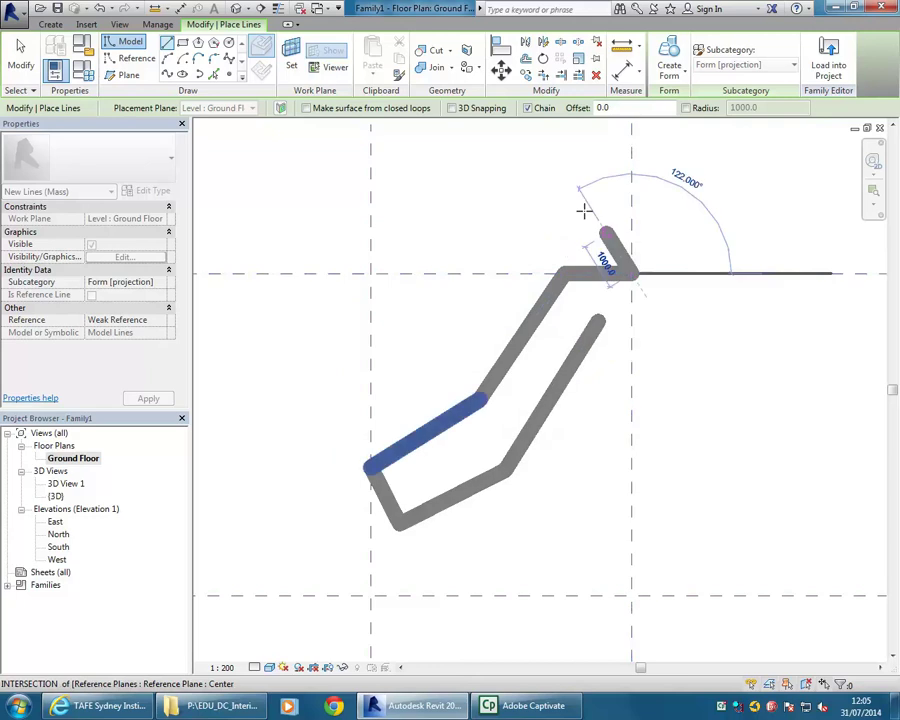
Trim the short upper line and the open long sloping line to a corner, closing the outline.
{"action": "left_click", "coordinate": [561, 58]}
{"action": "left_click", "coordinate": [590, 276]}
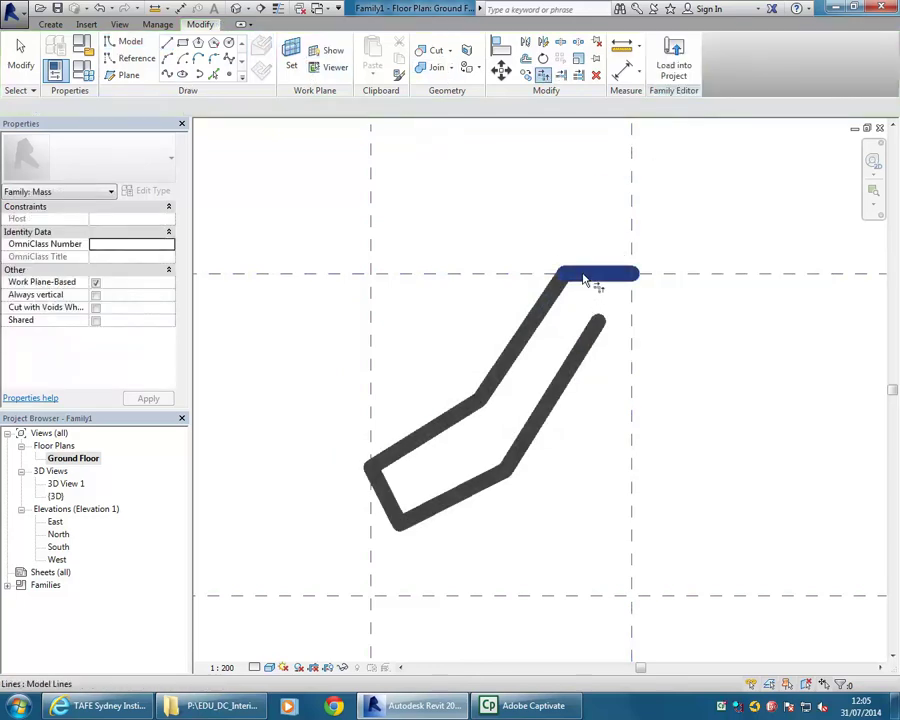
{"action": "left_click", "coordinate": [593, 356]}
{"action": "mouse_move", "coordinate": [547, 268]}
{"action": "middle_mouse_down"}
{"action": "mouse_move", "coordinate": [462, 353]}
{"action": "mouse_move", "coordinate": [455, 349]}
{"action": "middle_mouse_up"}
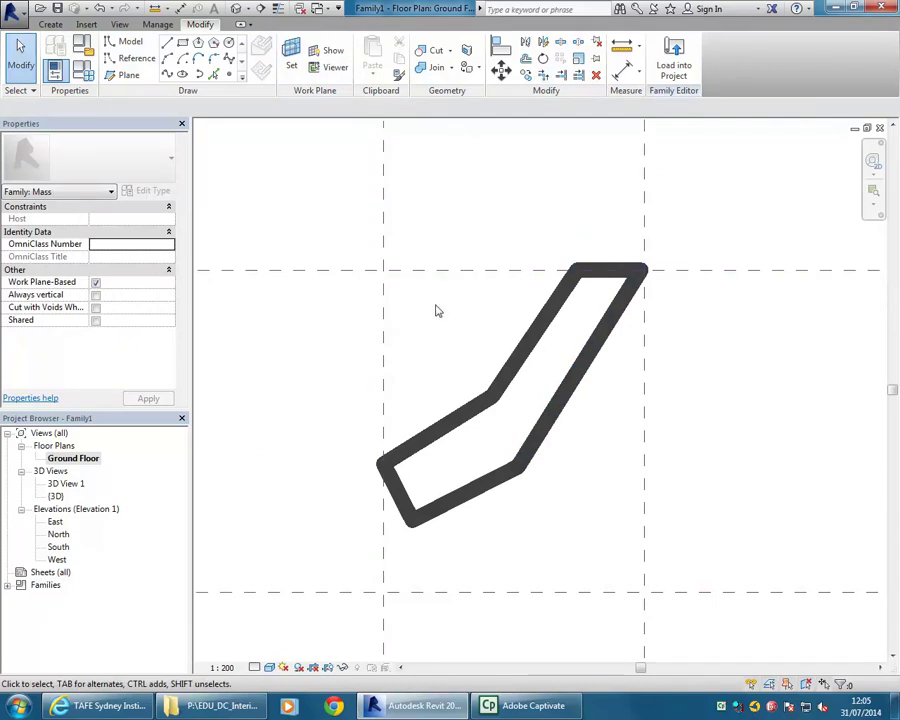
{"action": "middle_click_drag", "start_coordinate": [448, 325], "coordinate": [405, 309]}
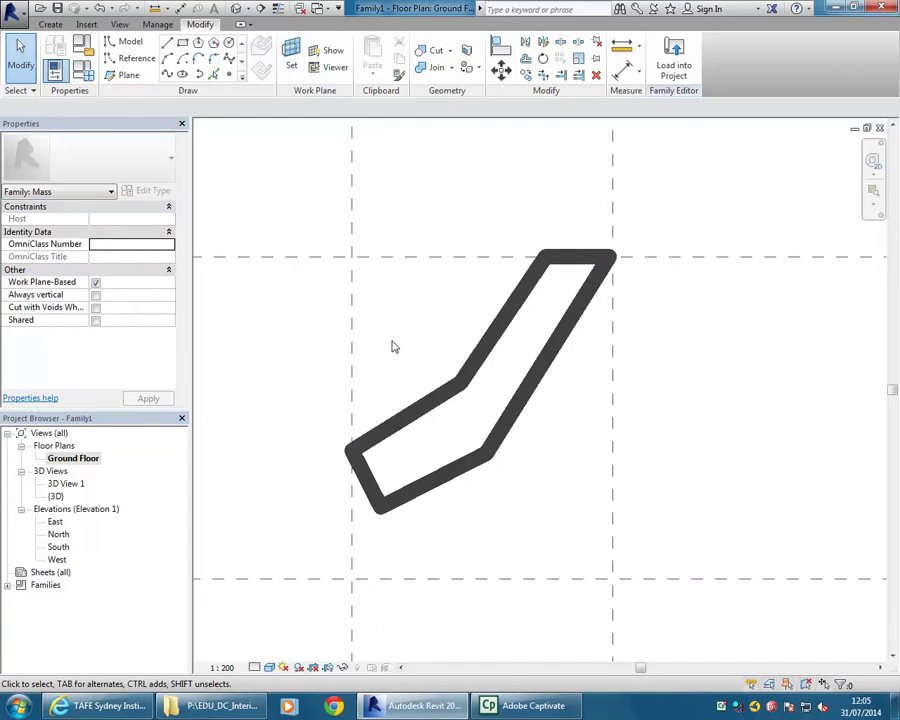
Set the Ground Floor plan's view scale to 1 : 50.
{"action": "left_click", "coordinate": [221, 667]}
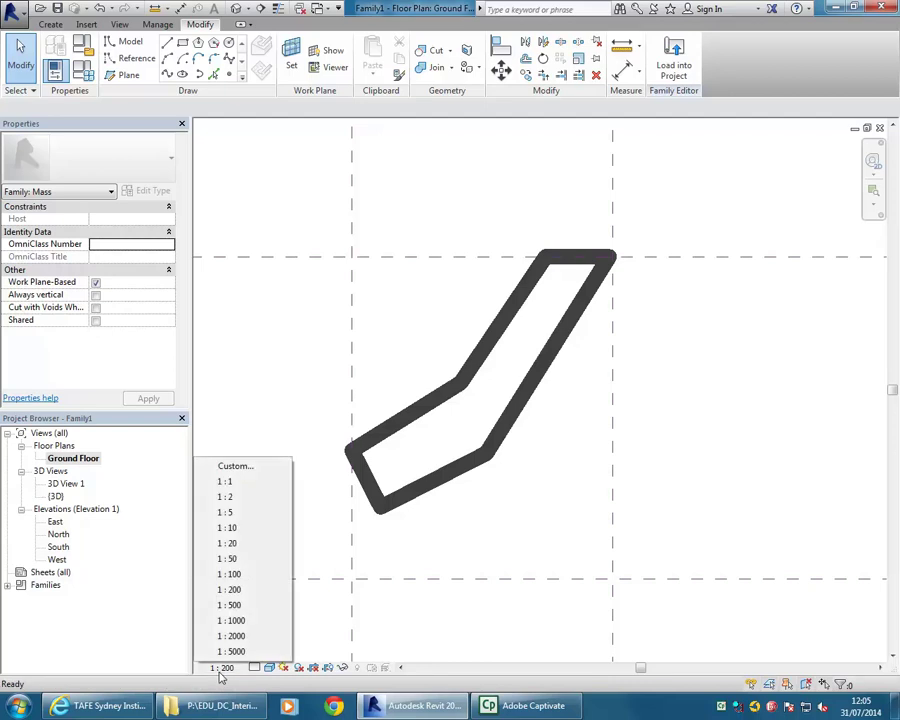
{"action": "left_click", "coordinate": [236, 559]}
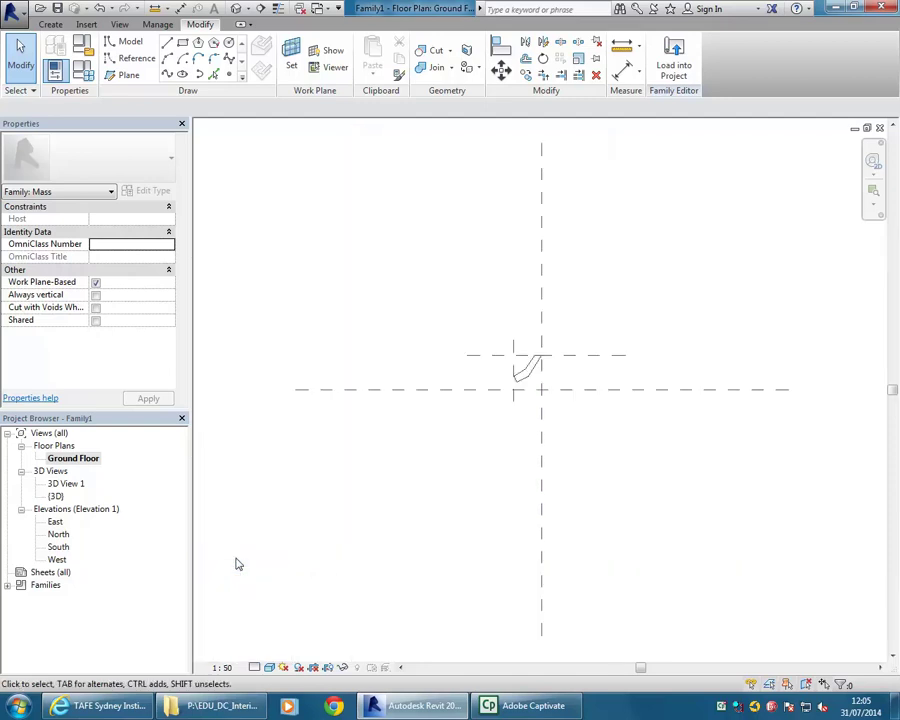
{"action": "scroll", "coordinate": [516, 368], "scroll_direction": "up", "scroll_amount": 4}
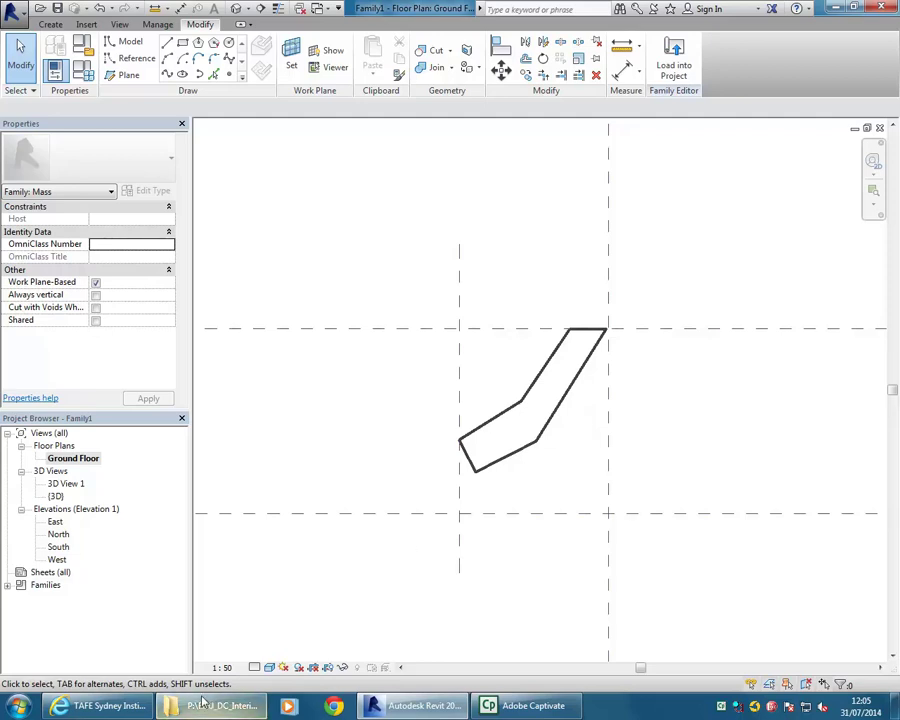
{"action": "scroll", "coordinate": [574, 437], "scroll_direction": "up", "scroll_amount": 2}
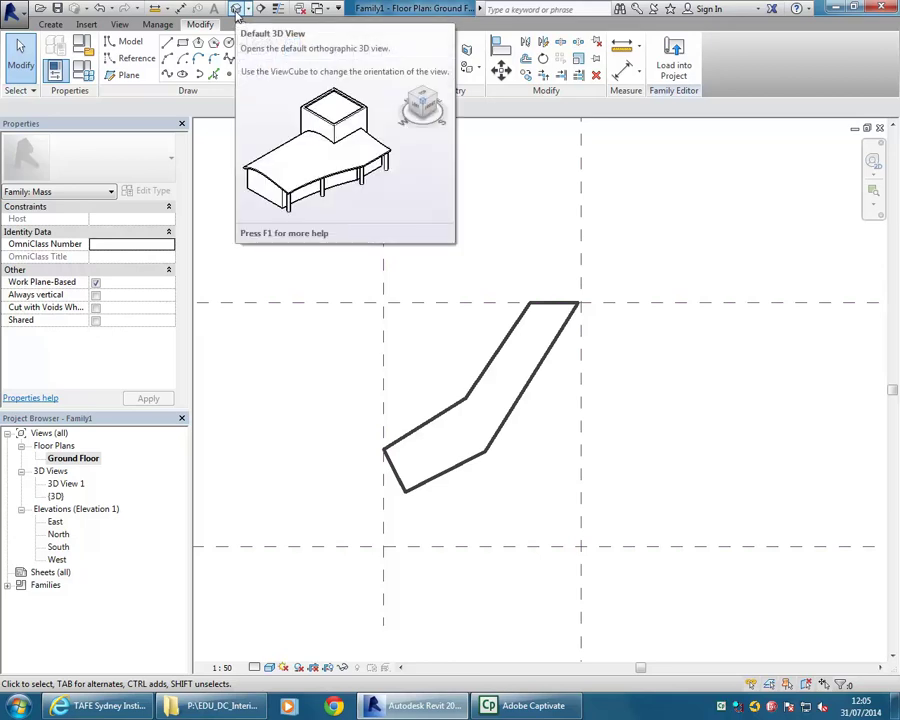
Open the {3D} view and set its view scale to 1 : 50.
{"action": "double_click", "coordinate": [56, 496]}
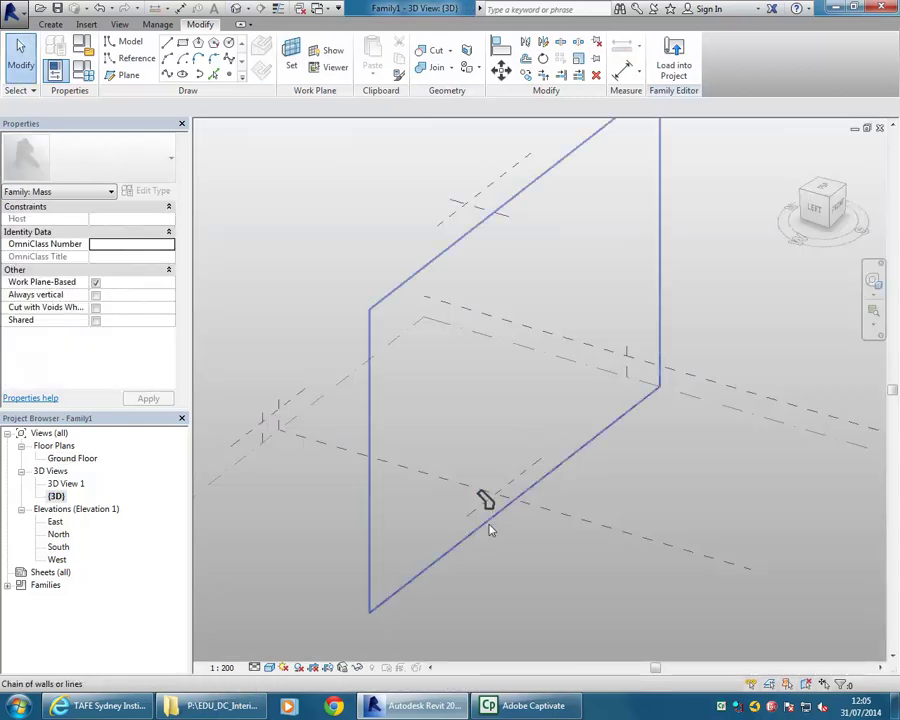
{"action": "middle_click_drag", "start_coordinate": [490, 530], "coordinate": [482, 504], "text": "shift"}
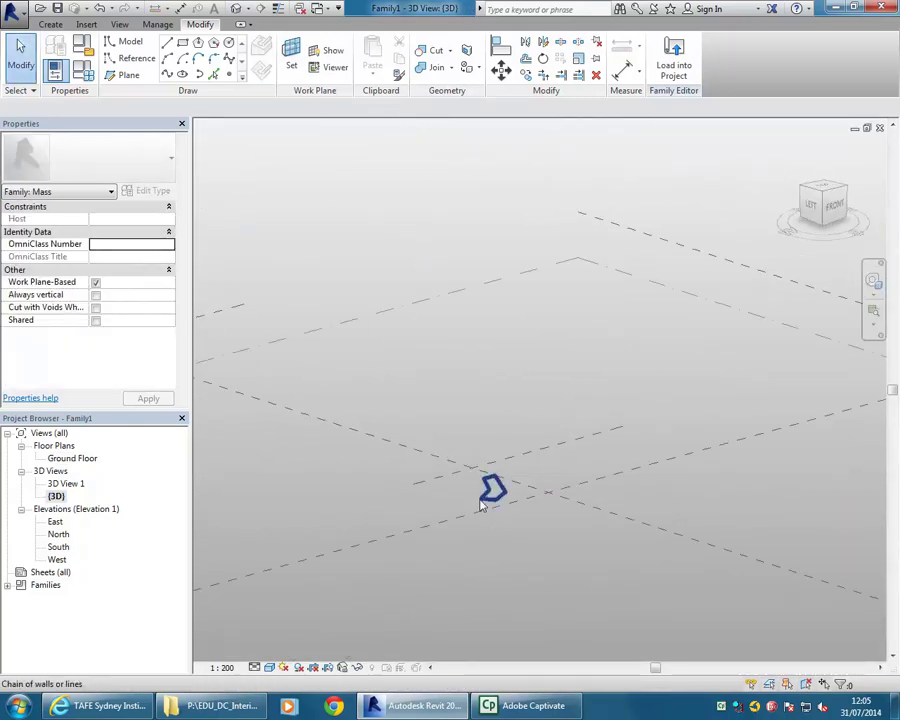
{"action": "scroll", "coordinate": [482, 504], "scroll_direction": "up", "scroll_amount": 3}
{"action": "left_click", "coordinate": [221, 667]}
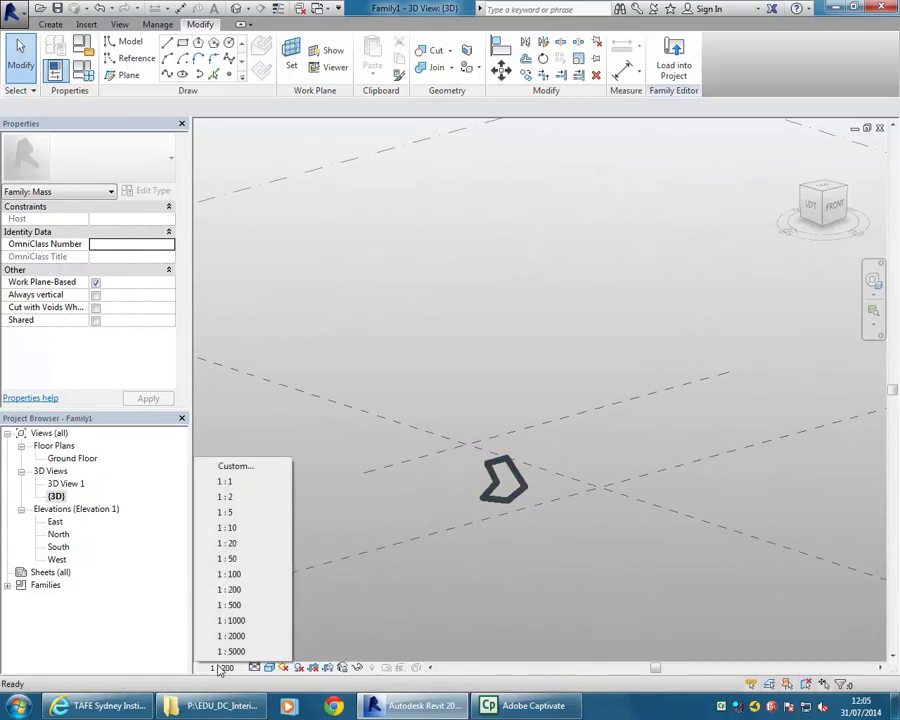
{"action": "left_click", "coordinate": [229, 558]}
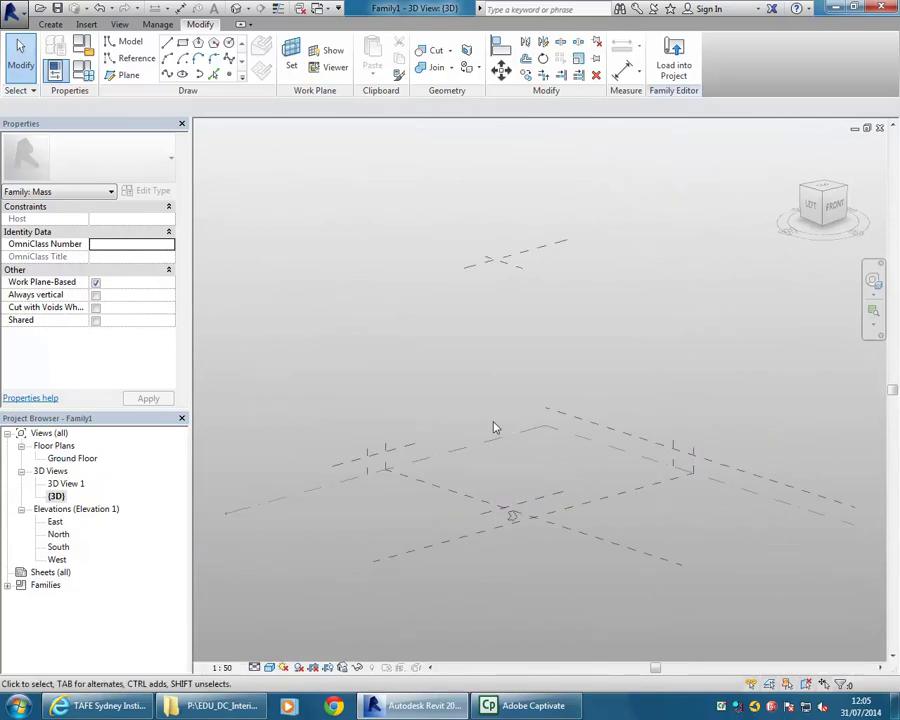
Select the whole chain of outline lines, create a solid form from it and raise its top face to a height of 4200 mm.
{"action": "middle_click_drag", "start_coordinate": [464, 500], "coordinate": [481, 521]}
{"action": "middle_click_drag", "start_coordinate": [430, 500], "coordinate": [497, 518], "text": "shift"}
{"action": "key", "text": "Tab"}
{"action": "left_click", "coordinate": [514, 528]}
{"action": "middle_click_drag", "start_coordinate": [477, 471], "coordinate": [538, 426], "text": "shift"}
{"action": "mouse_move", "coordinate": [497, 383]}
{"action": "middle_mouse_down", "text": "shift"}
{"action": "mouse_move", "coordinate": [500, 400]}
{"action": "mouse_move", "coordinate": [507, 372]}
{"action": "middle_mouse_up", "text": "shift"}
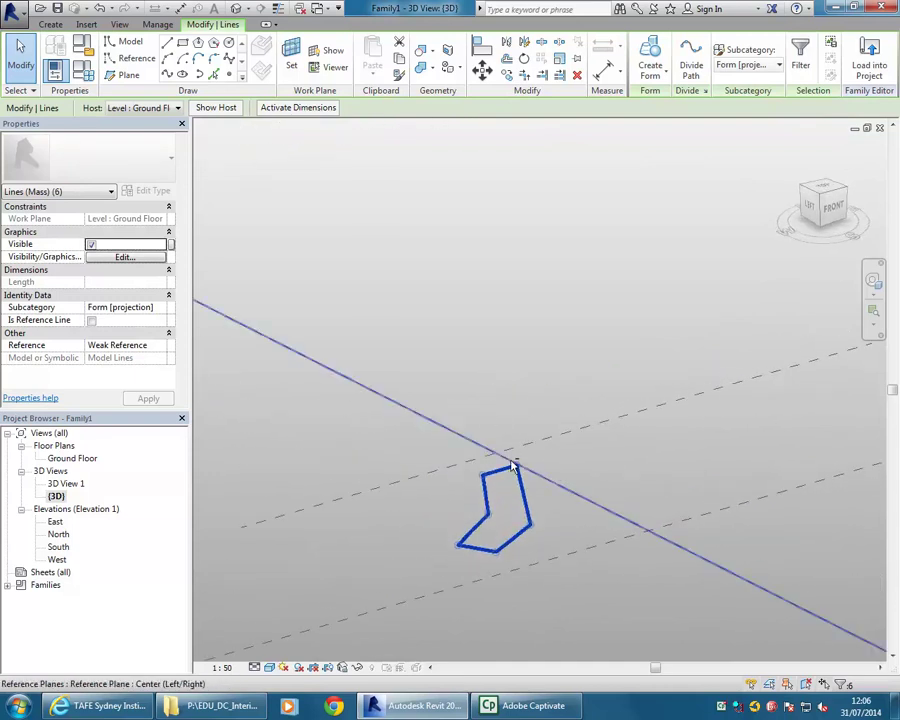
{"action": "middle_click_drag", "start_coordinate": [512, 466], "coordinate": [454, 434], "text": "shift"}
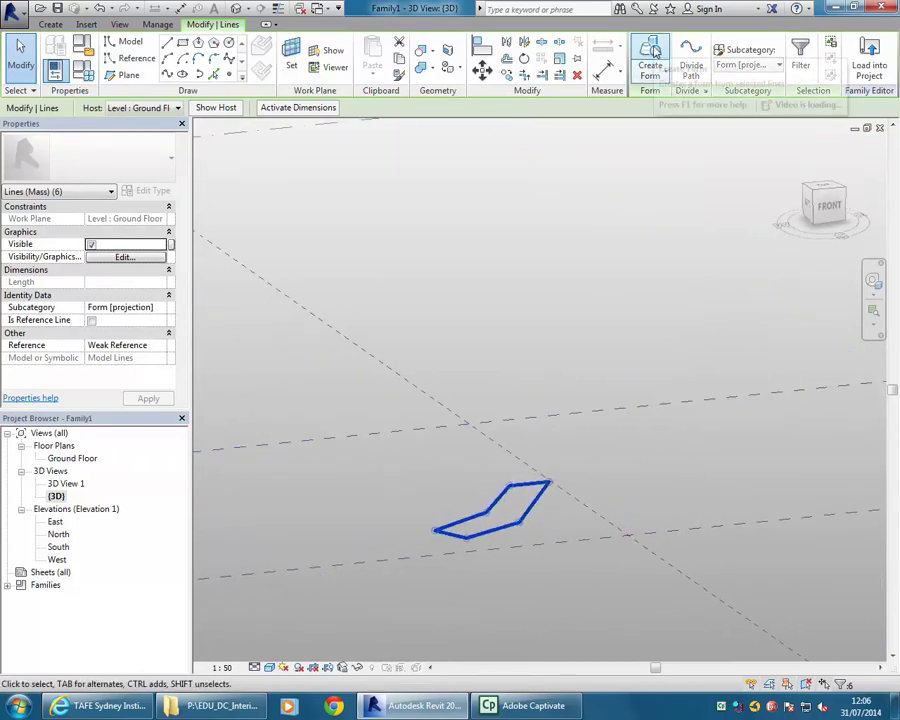
{"action": "left_click", "coordinate": [651, 58]}
{"action": "left_click_drag", "start_coordinate": [495, 436], "coordinate": [494, 352]}
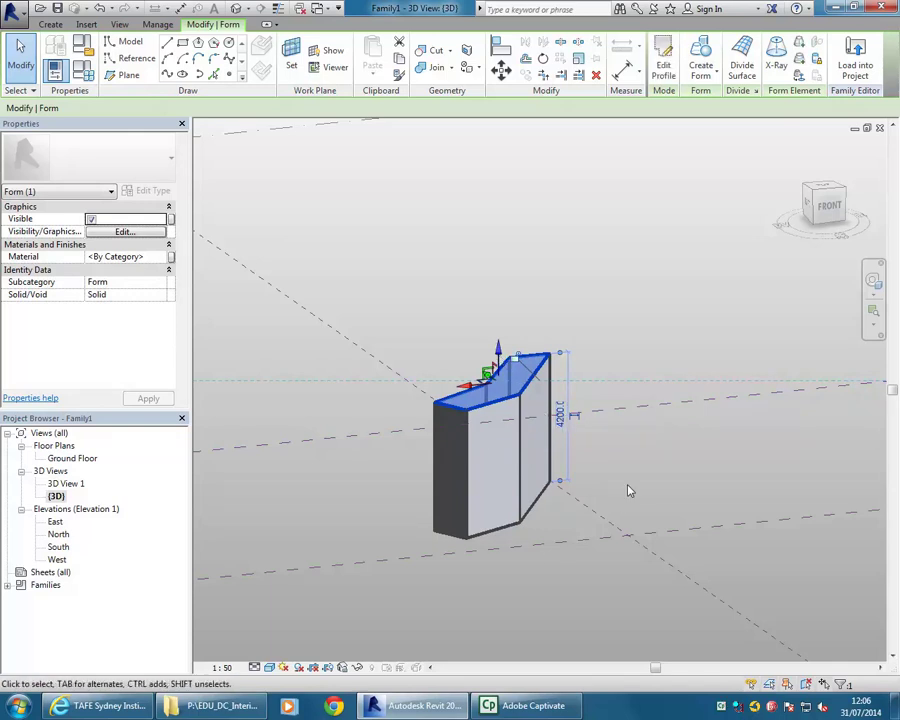
Examine the solid form from several sides, including its end face, bent long side and top.
{"action": "middle_click_drag", "start_coordinate": [618, 483], "coordinate": [307, 545], "text": "shift"}
{"action": "left_click", "coordinate": [307, 545]}
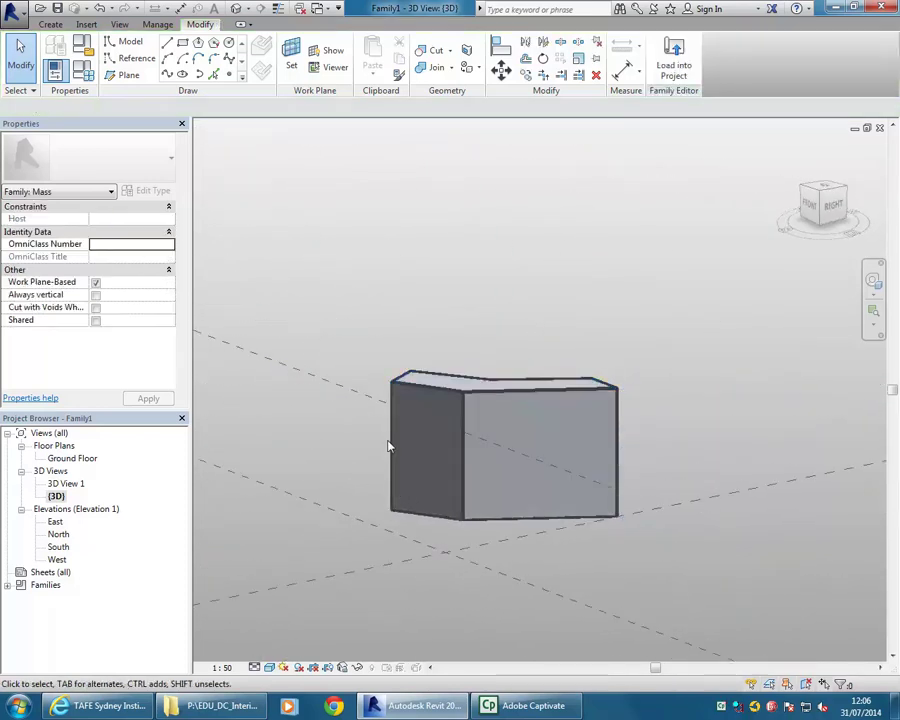
{"action": "scroll", "coordinate": [390, 447], "scroll_direction": "up", "scroll_amount": 2}
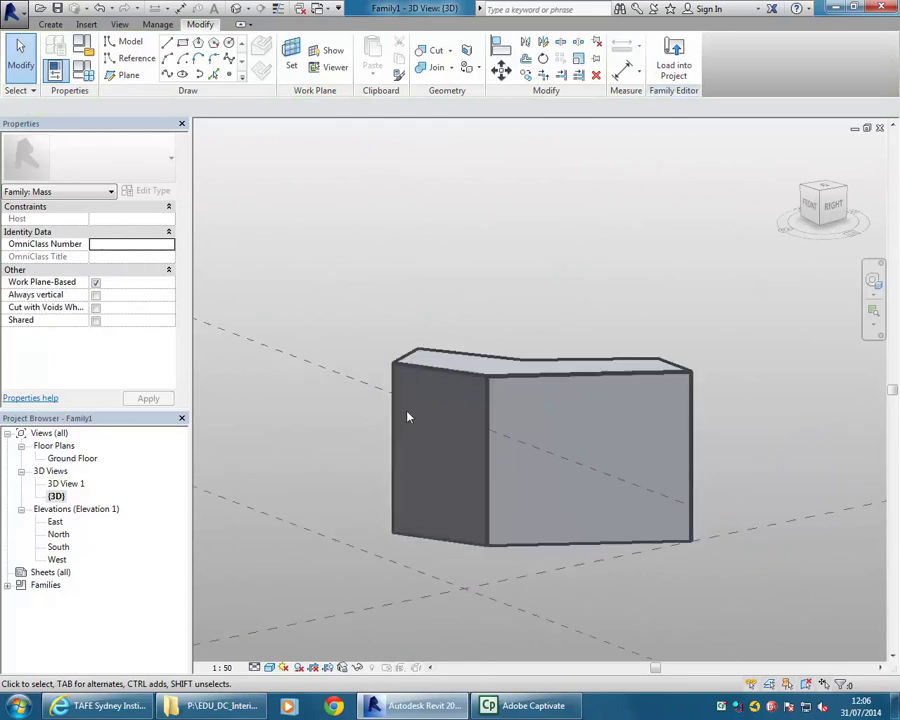
{"action": "scroll", "coordinate": [414, 416], "scroll_direction": "down", "scroll_amount": 3}
{"action": "middle_click_drag", "start_coordinate": [414, 416], "coordinate": [464, 450], "text": "shift"}
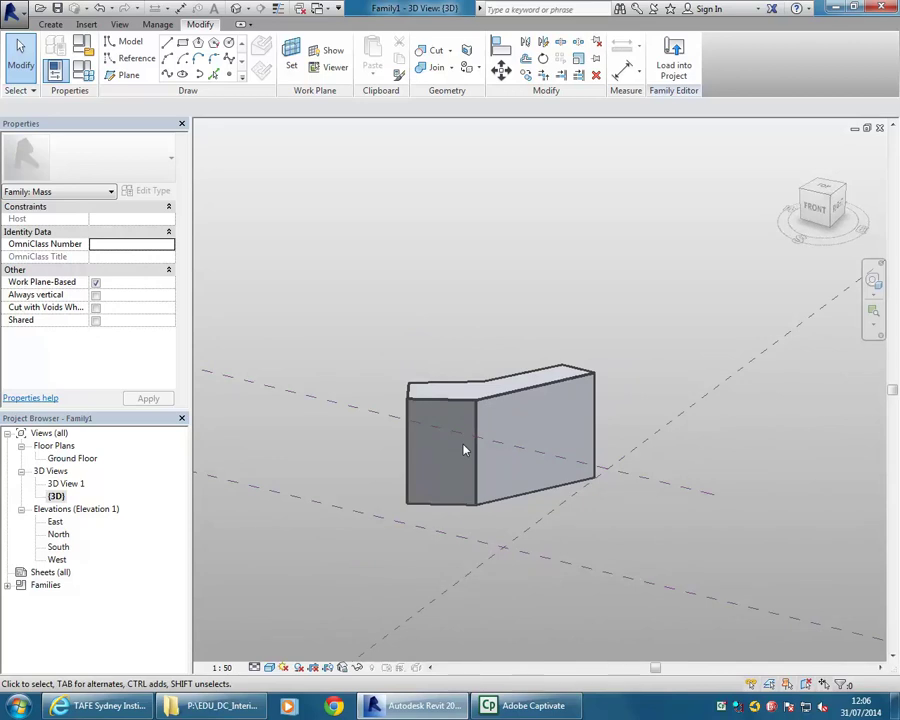
{"action": "scroll", "coordinate": [441, 423], "scroll_direction": "up", "scroll_amount": 1}
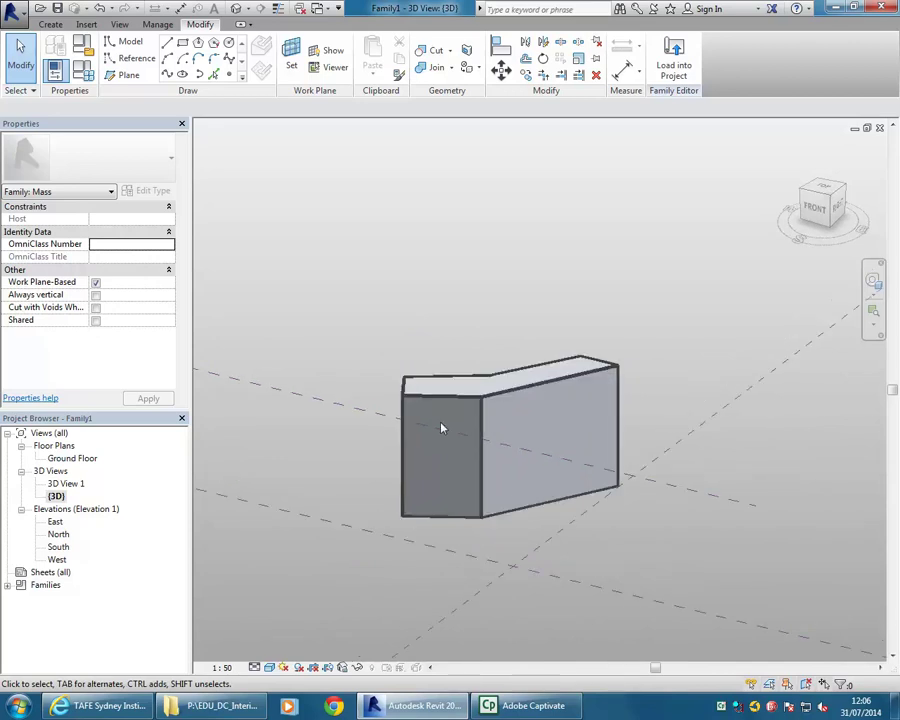
{"action": "middle_click_drag", "start_coordinate": [406, 443], "coordinate": [512, 468], "text": "shift"}
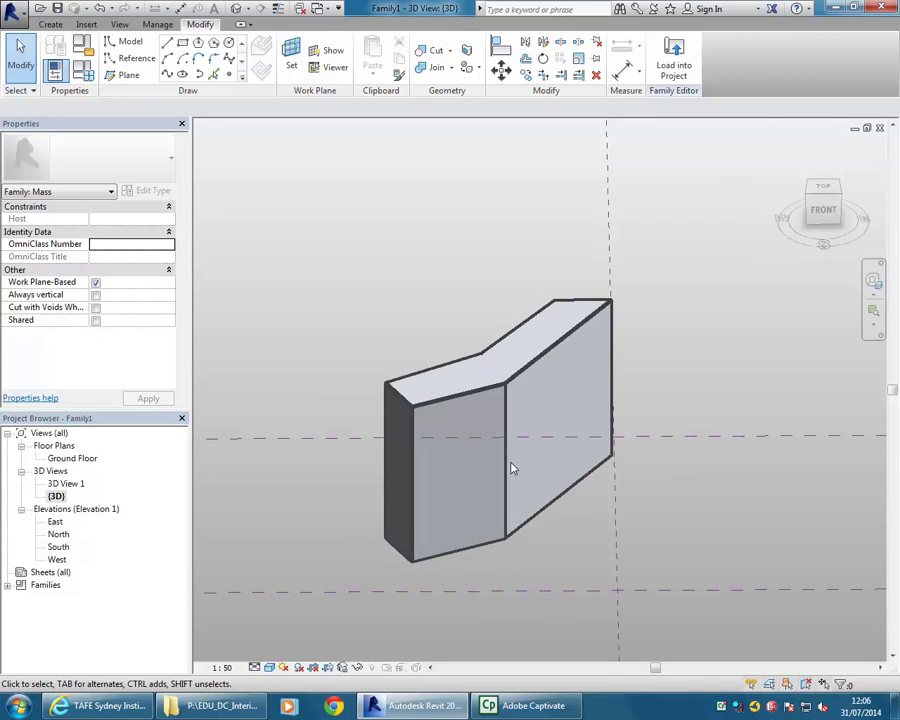
{"action": "middle_click_drag", "start_coordinate": [476, 456], "coordinate": [418, 455]}
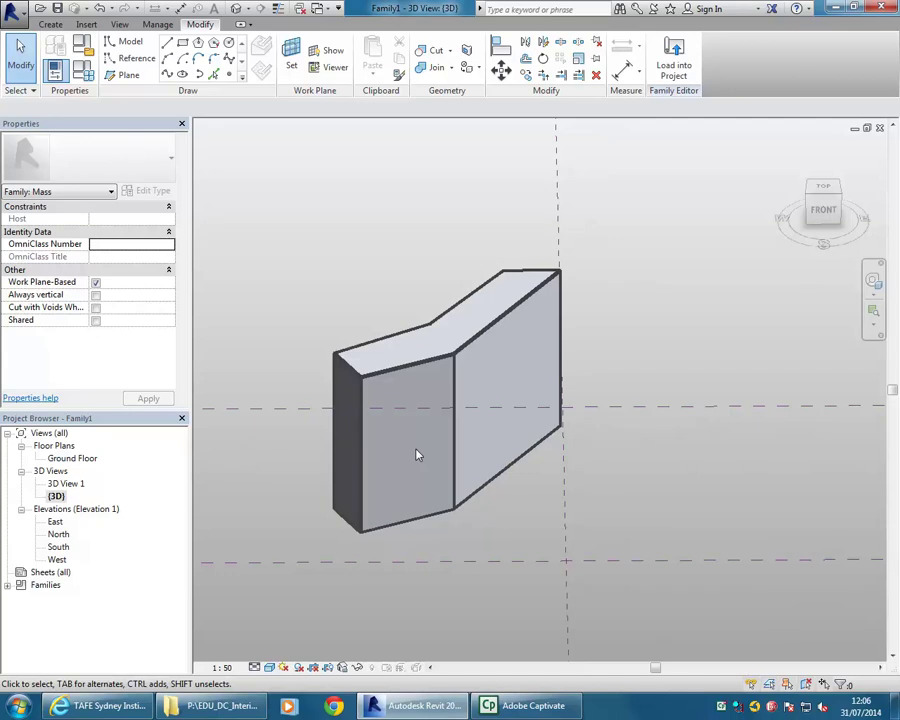
{"action": "middle_click_drag", "start_coordinate": [406, 436], "coordinate": [426, 446]}
{"action": "scroll", "coordinate": [426, 446], "scroll_direction": "up", "scroll_amount": 1}
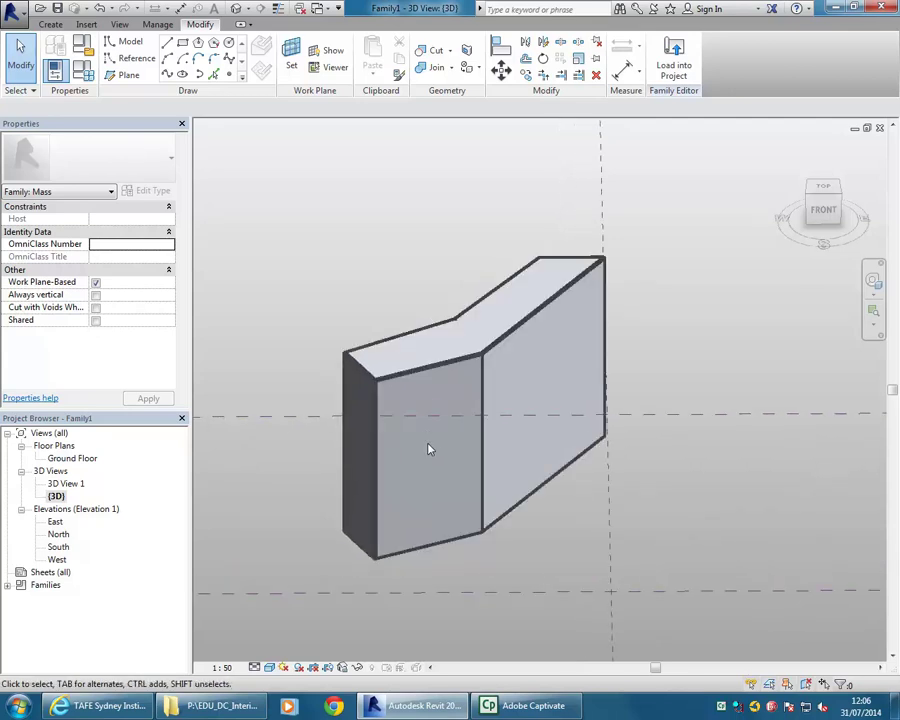
Try pulling the long sloping front top edge and the short top edge of the narrow end outward, and undo the move.
{"action": "left_click", "coordinate": [504, 342]}
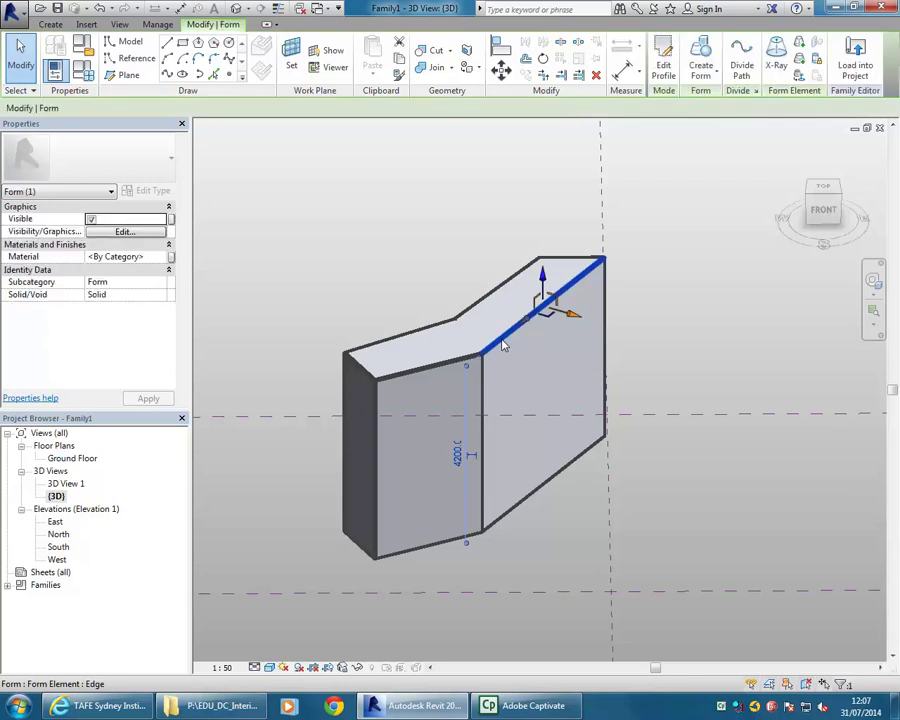
{"action": "left_click_drag", "start_coordinate": [572, 315], "coordinate": [604, 312]}
{"action": "key", "text": "Escape"}
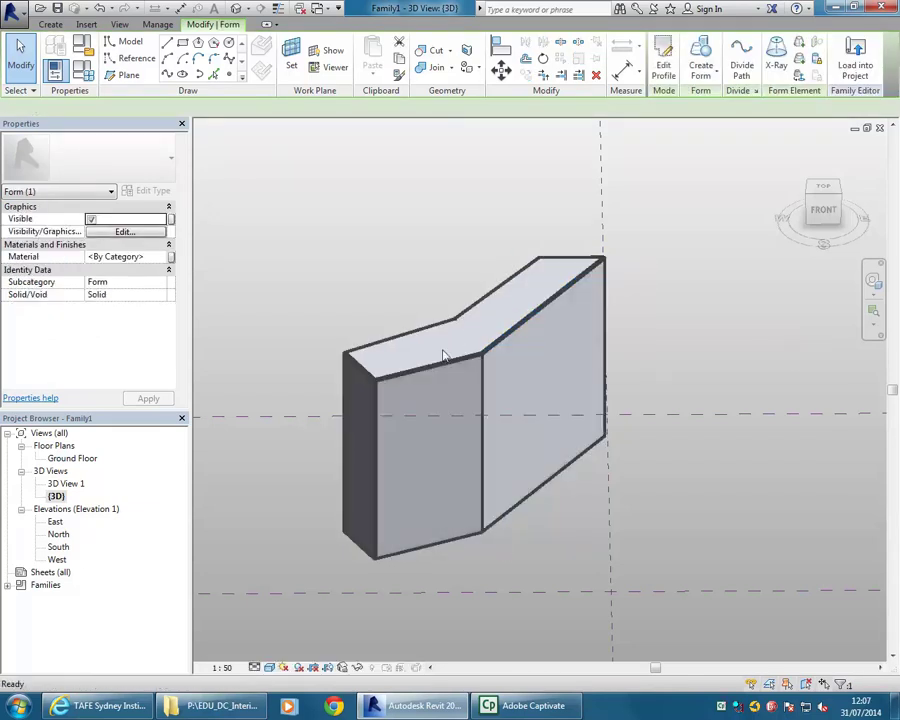
{"action": "left_click", "coordinate": [350, 362]}
{"action": "left_click_drag", "start_coordinate": [330, 373], "coordinate": [298, 381]}
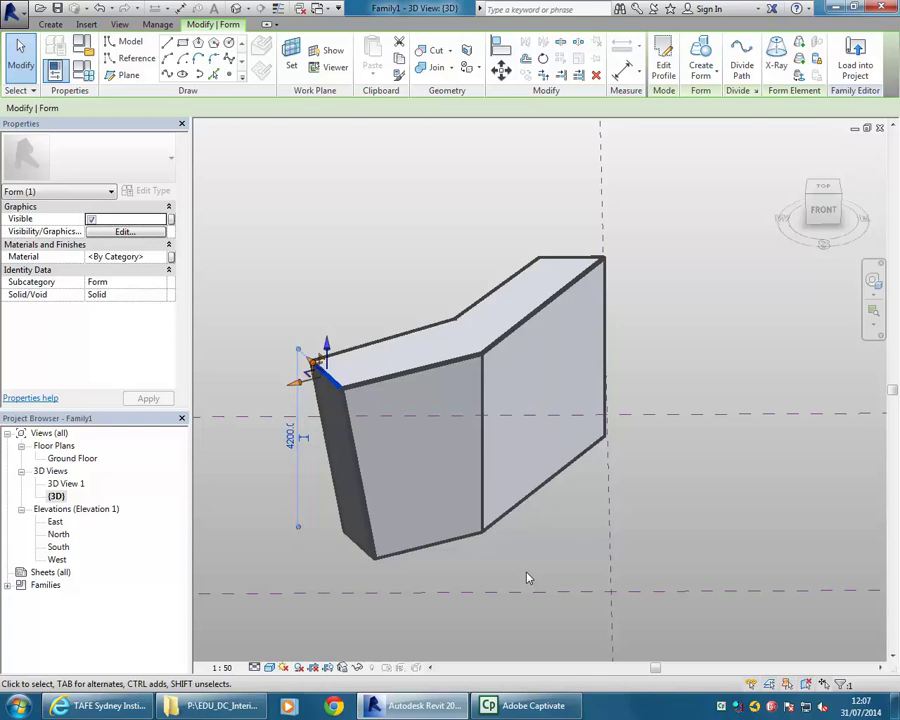
{"action": "key", "text": "ctrl+z"}
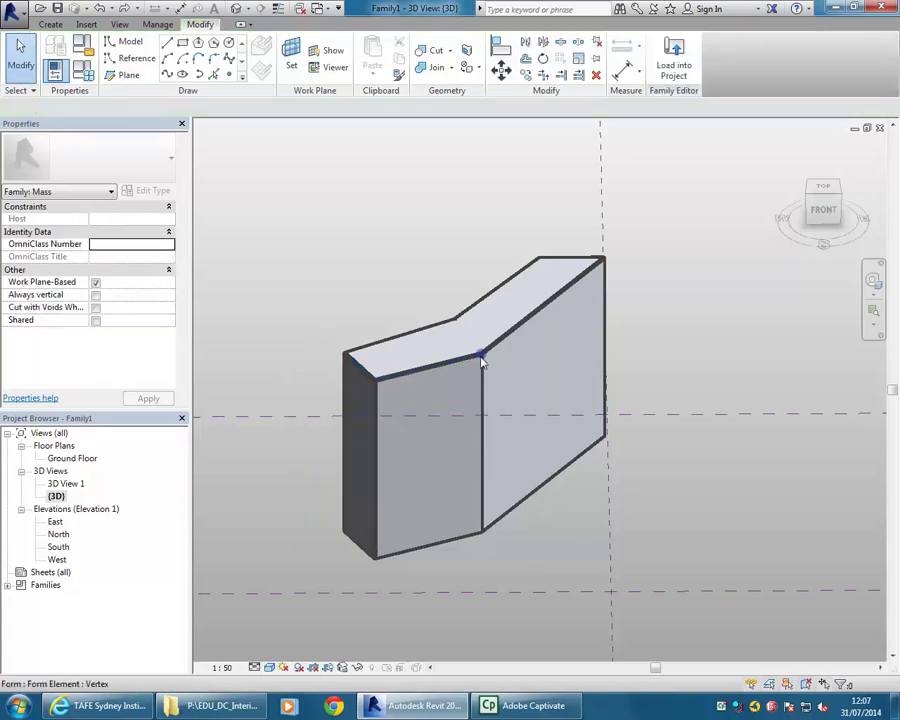
Try pulling the front top edge between the narrow end and the bend outward, and undo the move.
{"action": "left_click", "coordinate": [352, 363]}
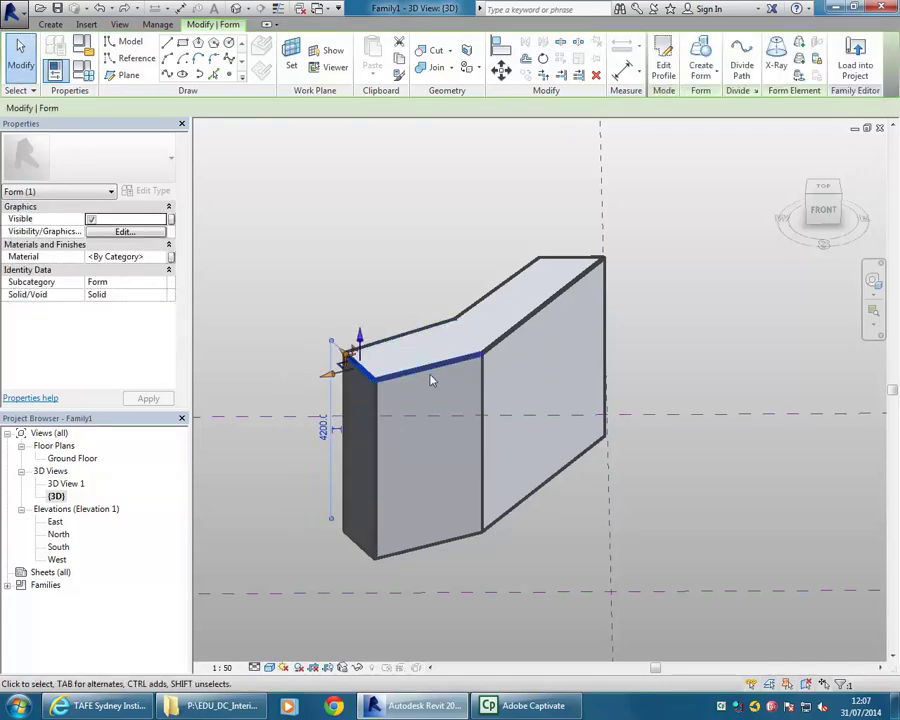
{"action": "left_click", "coordinate": [432, 368]}
{"action": "left_click_drag", "start_coordinate": [443, 383], "coordinate": [458, 395]}
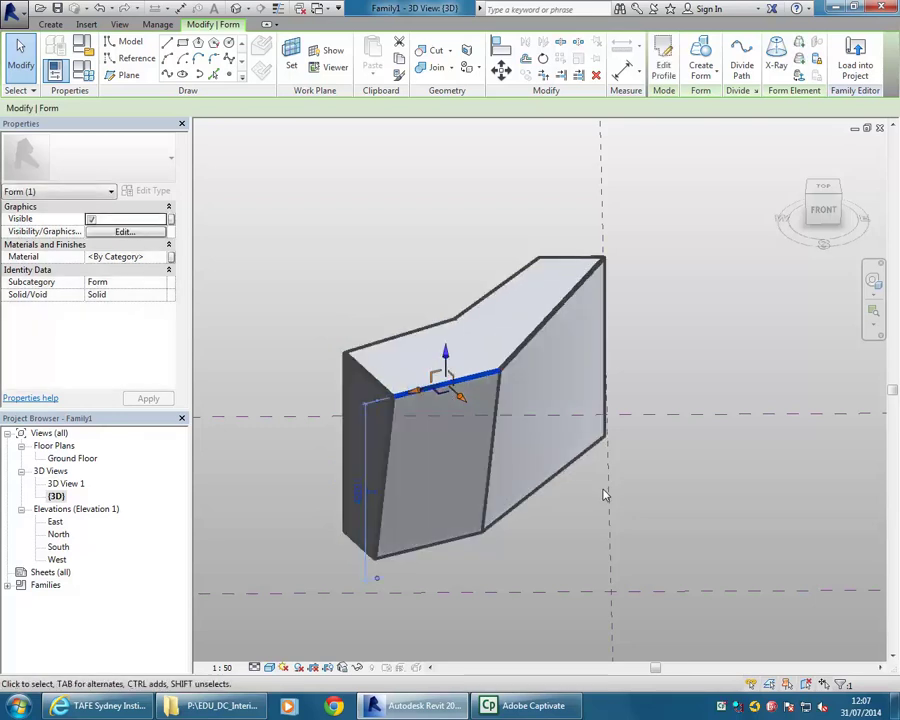
{"action": "key", "text": "ctrl+z"}
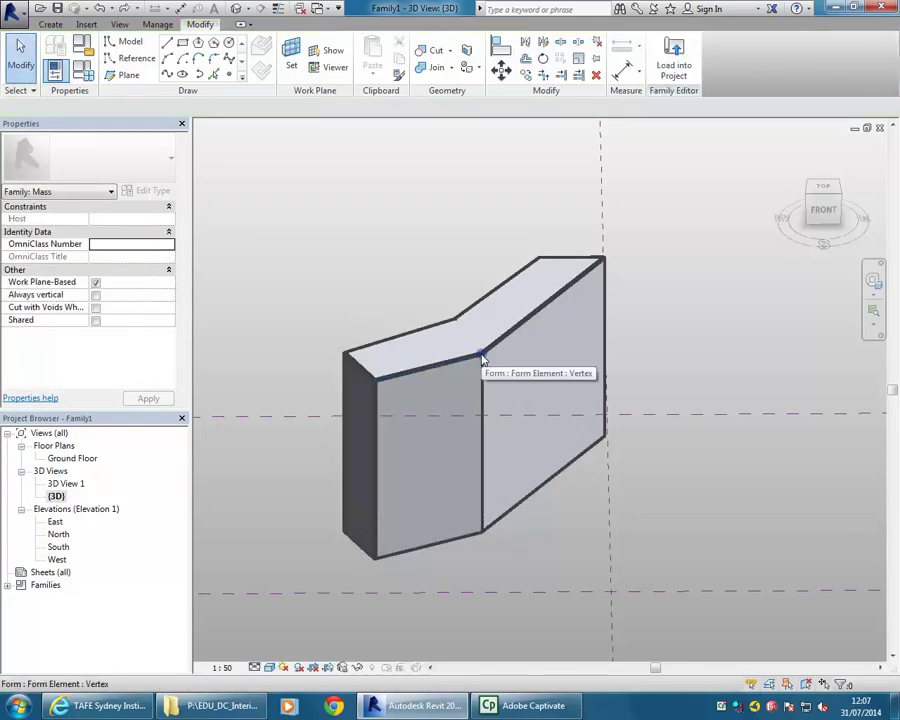
Select the rear top vertex at the form's narrow end and switch its 3D control to global coordinates.
{"action": "left_click", "coordinate": [481, 357]}
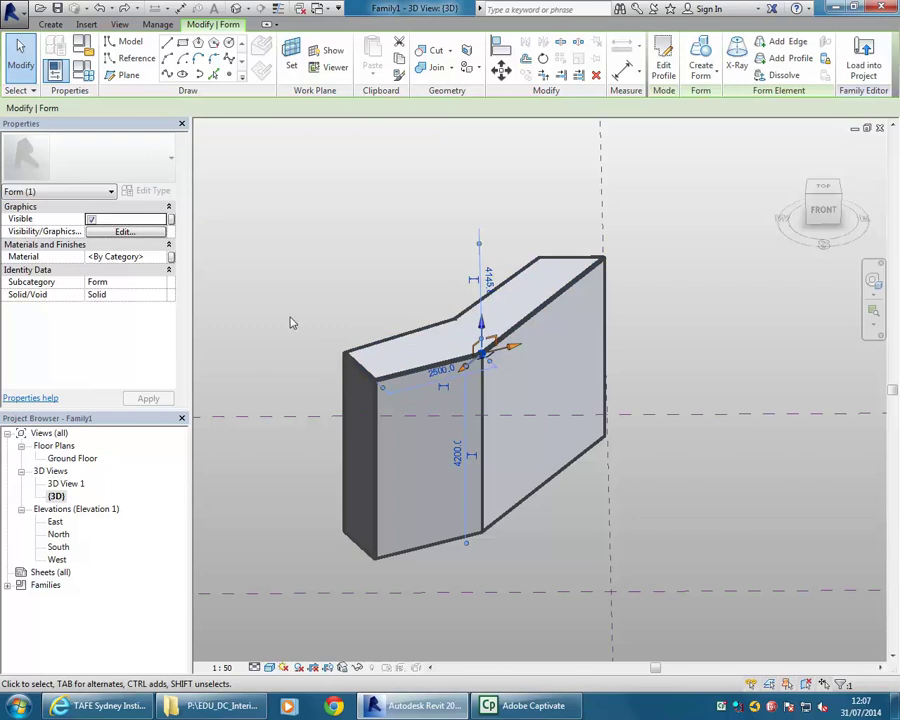
{"action": "left_click", "coordinate": [344, 355]}
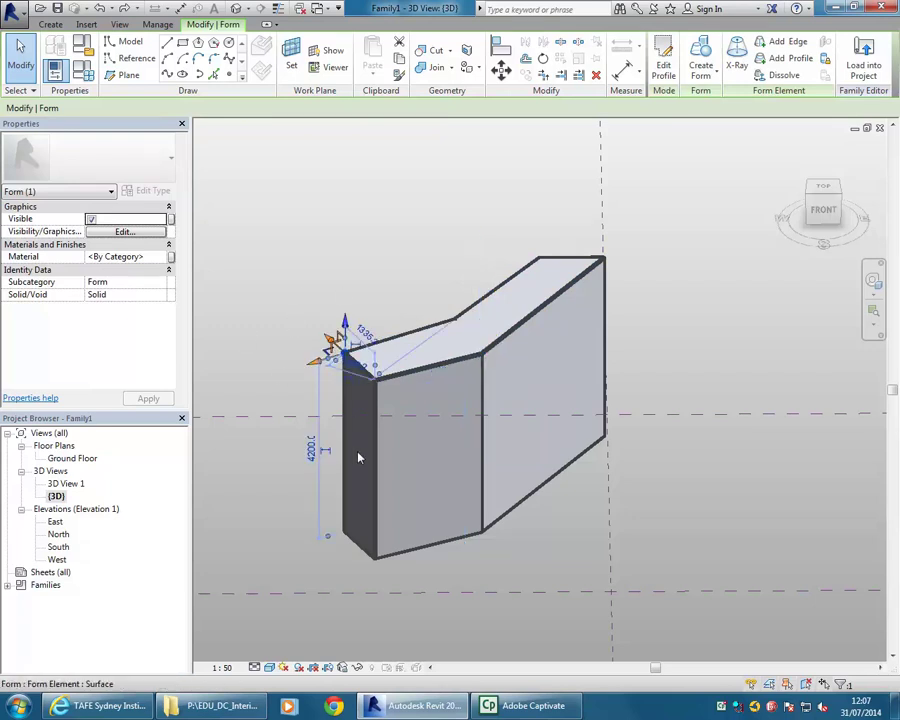
{"action": "scroll", "coordinate": [310, 272], "scroll_direction": "up", "scroll_amount": 2}
{"action": "middle_click_drag", "start_coordinate": [312, 274], "coordinate": [338, 313]}
{"action": "scroll", "coordinate": [338, 313], "scroll_direction": "up", "scroll_amount": 2}
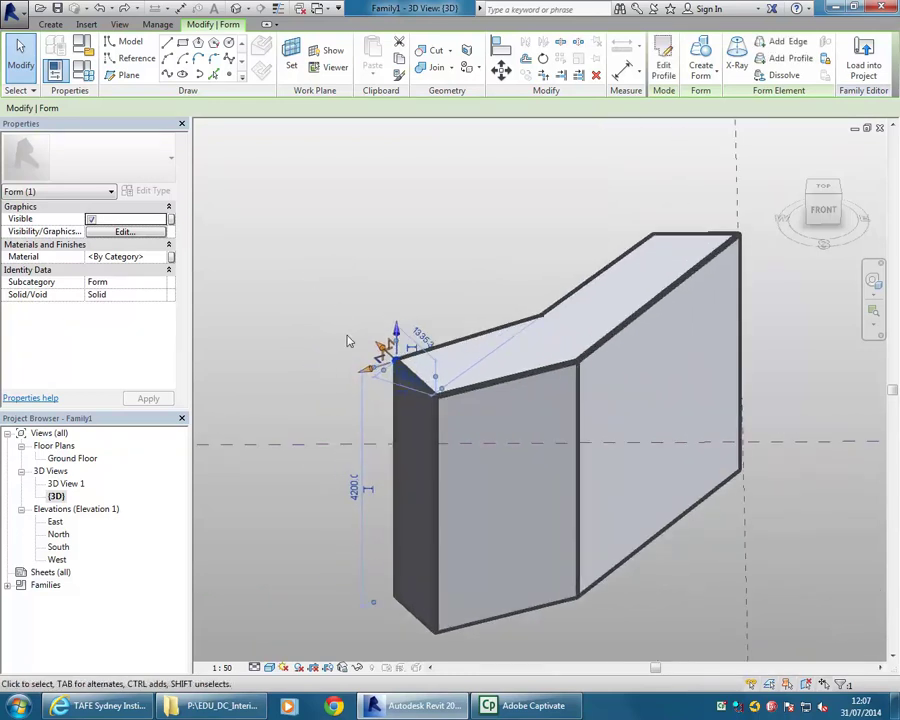
{"action": "scroll", "coordinate": [368, 360], "scroll_direction": "up", "scroll_amount": 2}
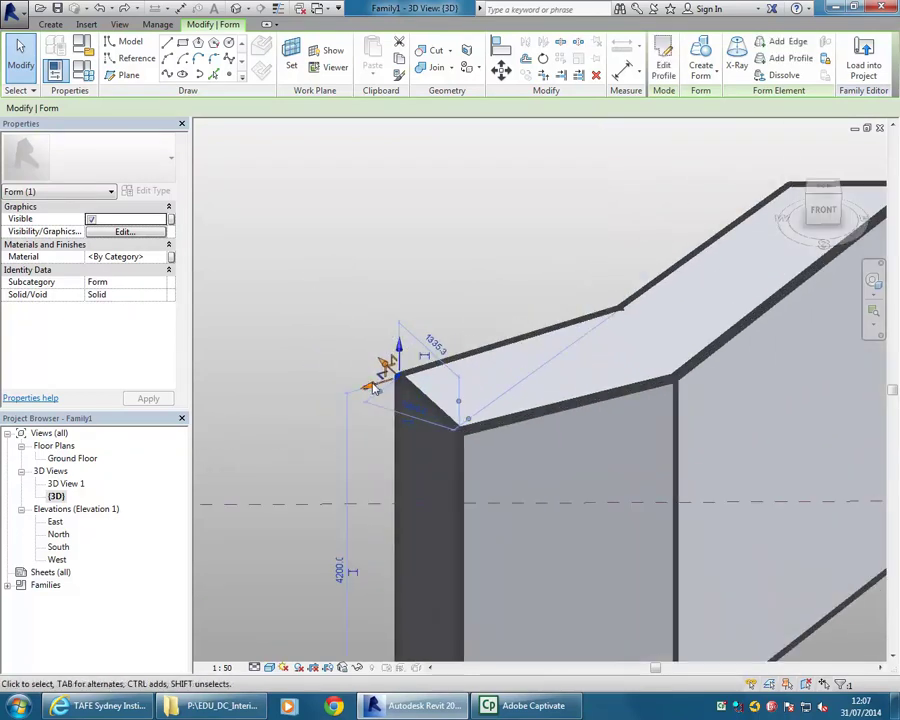
{"action": "scroll", "coordinate": [372, 385], "scroll_direction": "down", "scroll_amount": 2}
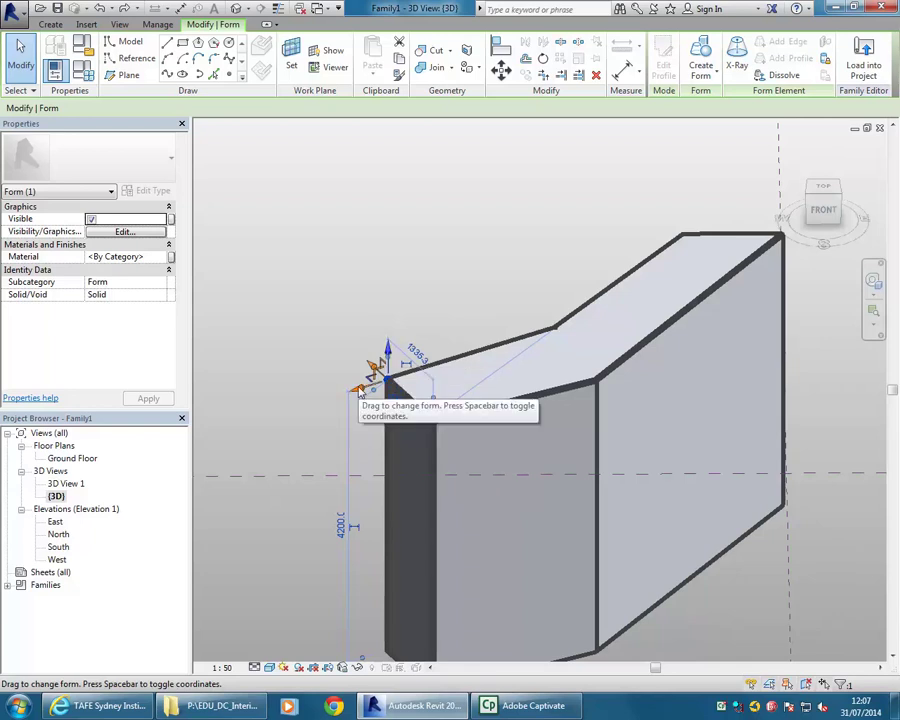
{"action": "left_click", "coordinate": [359, 389]}
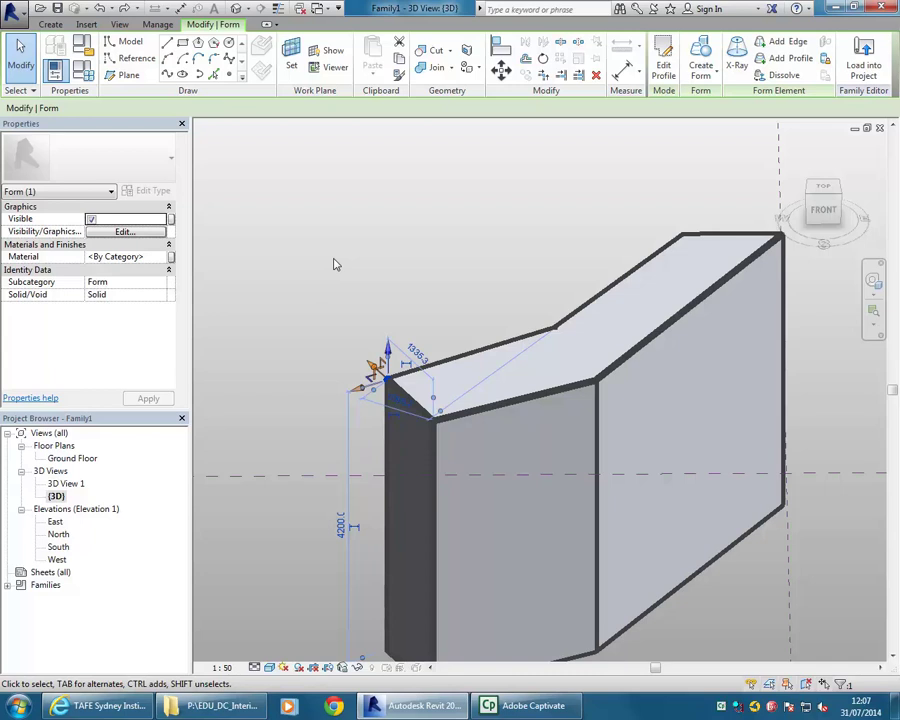
{"action": "key", "text": "space"}
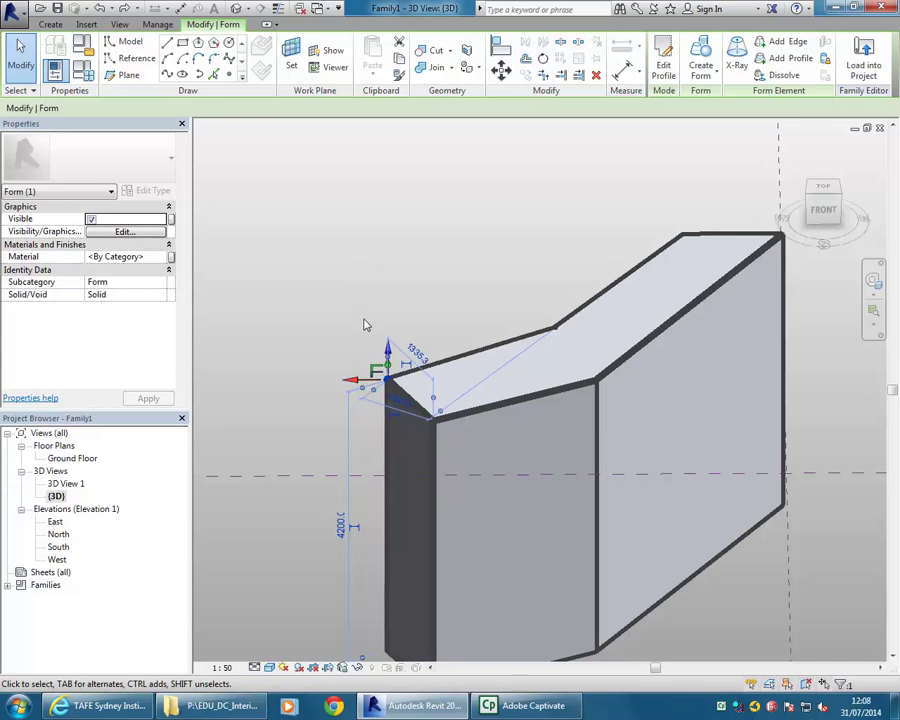
Switch the selected vertex's 3D control back to local coordinates and deselect the vertex.
{"action": "middle_click_drag", "start_coordinate": [365, 329], "coordinate": [426, 344], "text": "shift"}
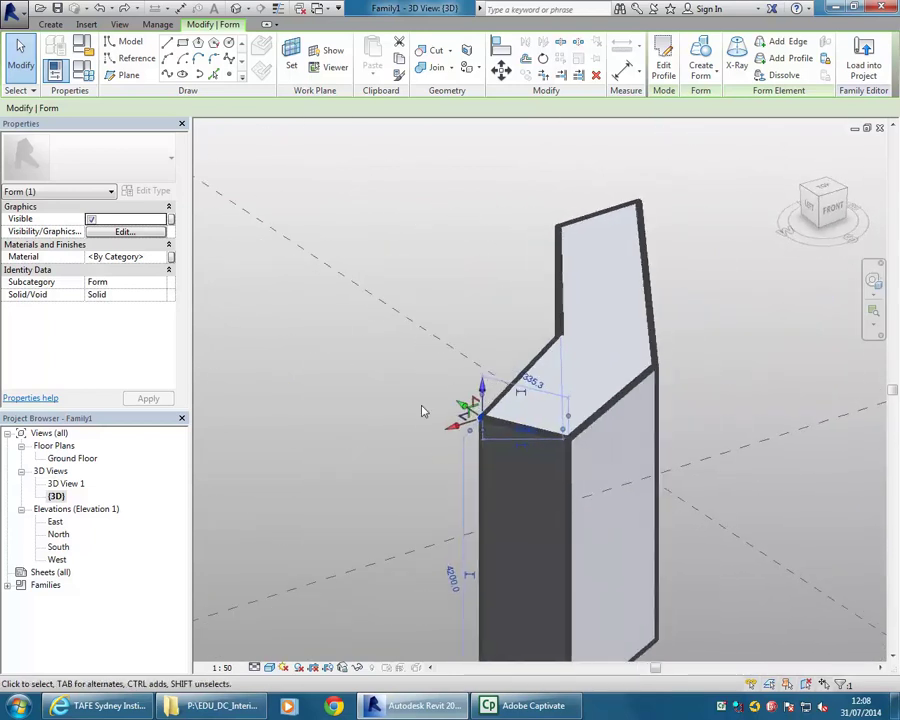
{"action": "left_click", "coordinate": [466, 410]}
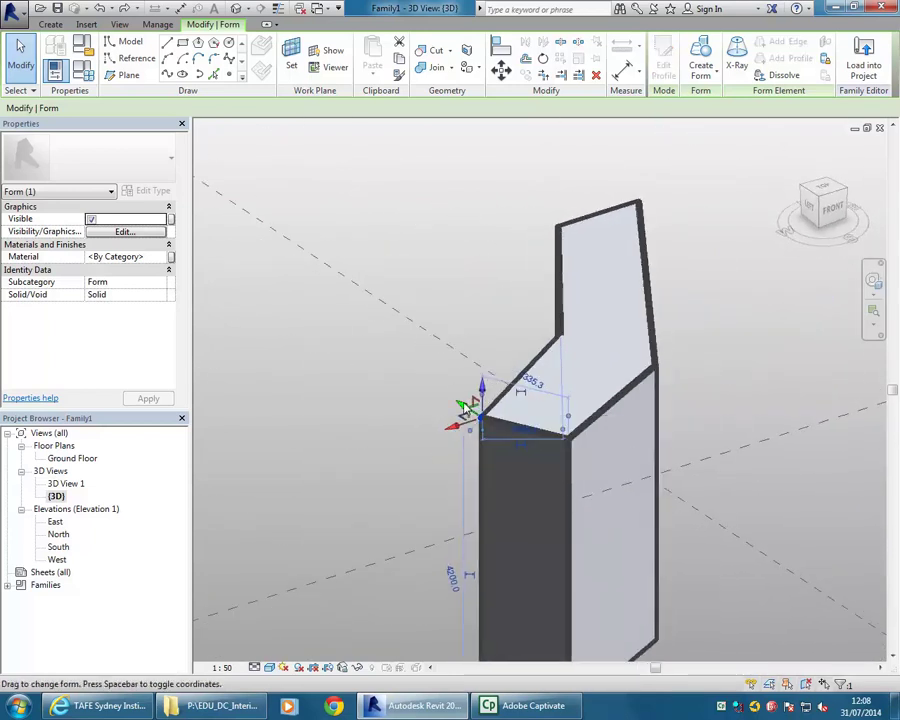
{"action": "key", "text": "space"}
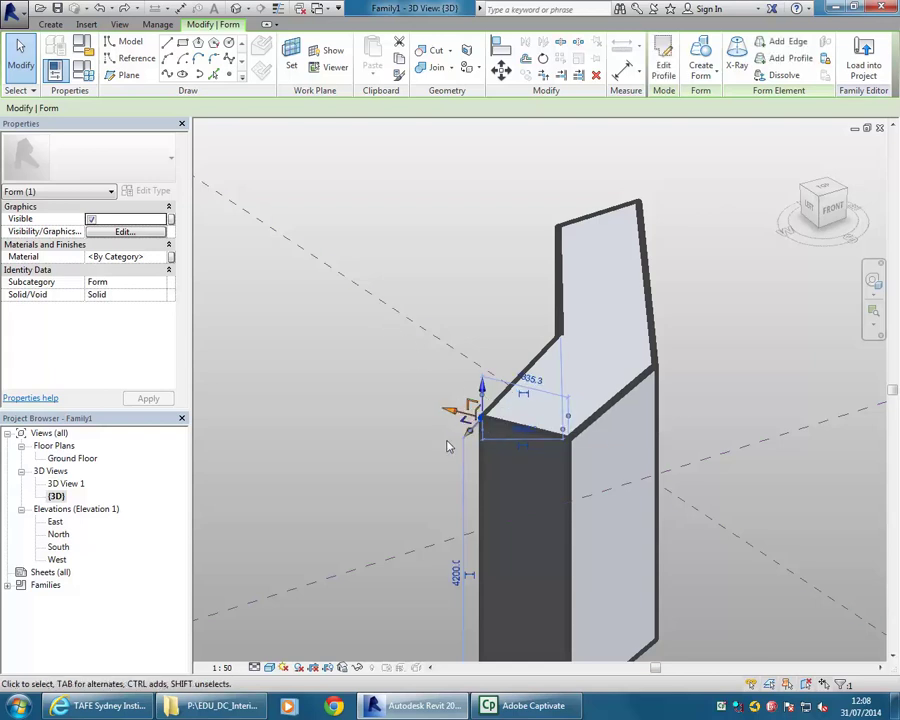
{"action": "scroll", "coordinate": [449, 446], "scroll_direction": "down", "scroll_amount": 2}
{"action": "middle_click_drag", "start_coordinate": [450, 472], "coordinate": [381, 491], "text": "shift"}
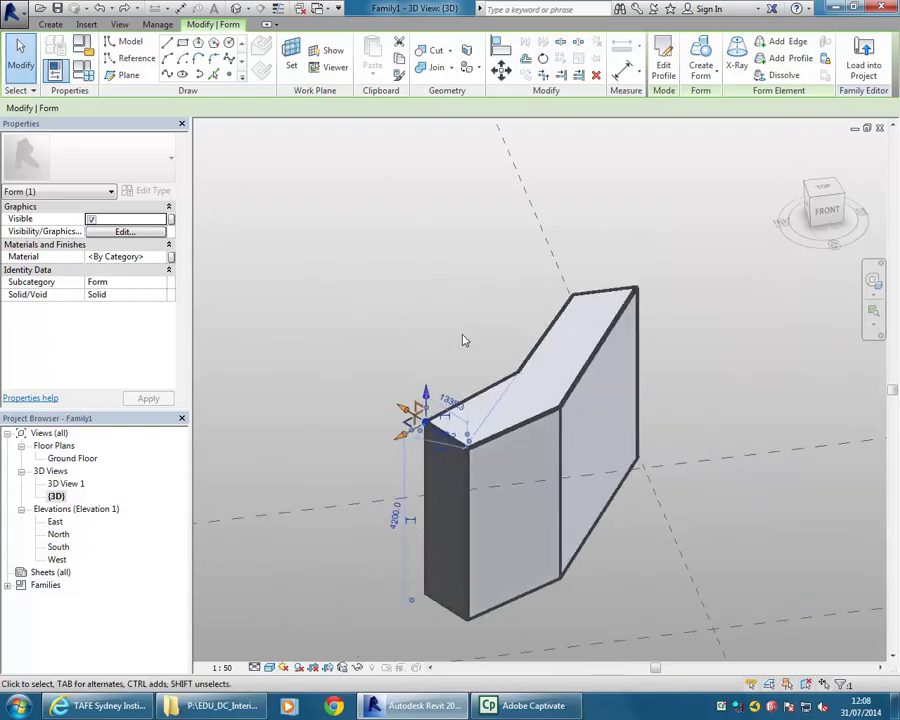
{"action": "key", "text": "Escape"}
Pull the front top vertex at the form's narrow end outward, away from the bend.
{"action": "middle_click_drag", "start_coordinate": [454, 392], "coordinate": [430, 381]}
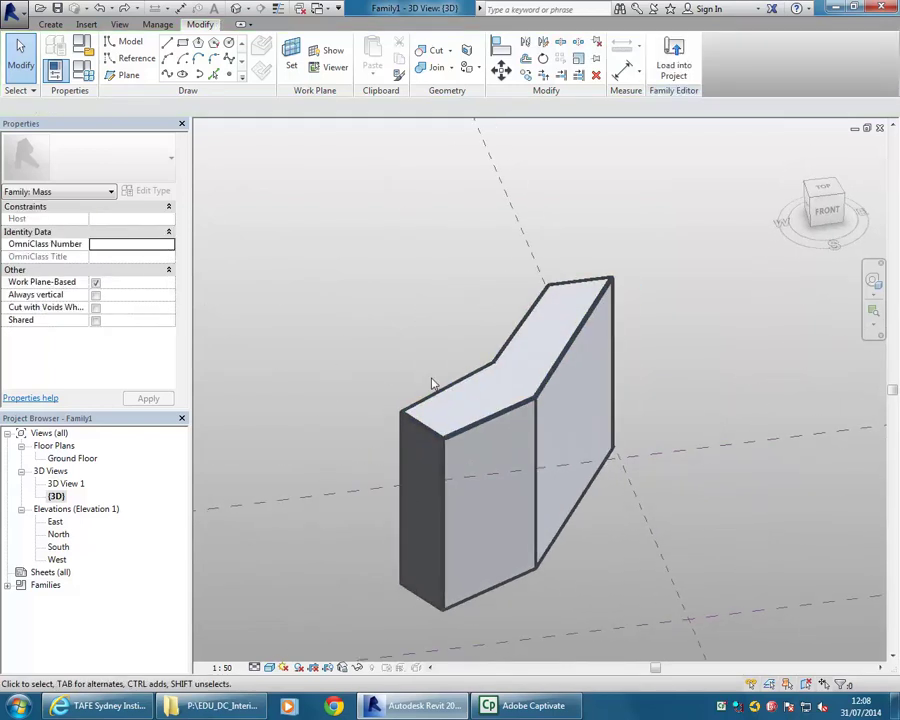
{"action": "left_click", "coordinate": [445, 445]}
{"action": "scroll", "coordinate": [430, 450], "scroll_direction": "up", "scroll_amount": 1}
{"action": "left_click_drag", "start_coordinate": [416, 448], "coordinate": [380, 456]}
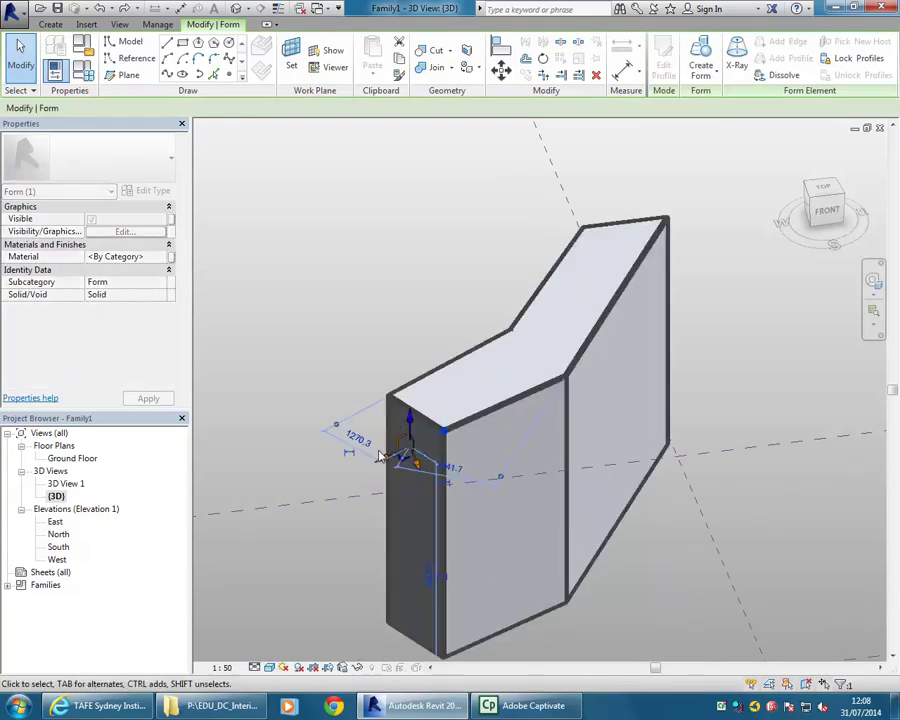
Switch the 3D control of the front top vertex at the bend to global coordinates and move the vertex outward in the horizontal plane.
{"action": "left_click", "coordinate": [563, 379]}
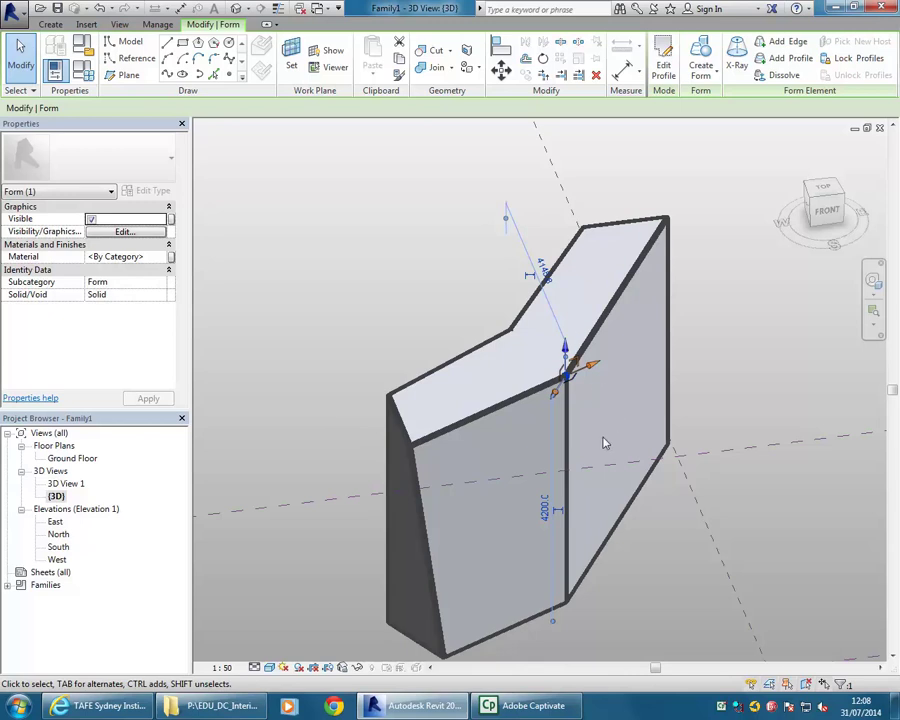
{"action": "key", "text": "space"}
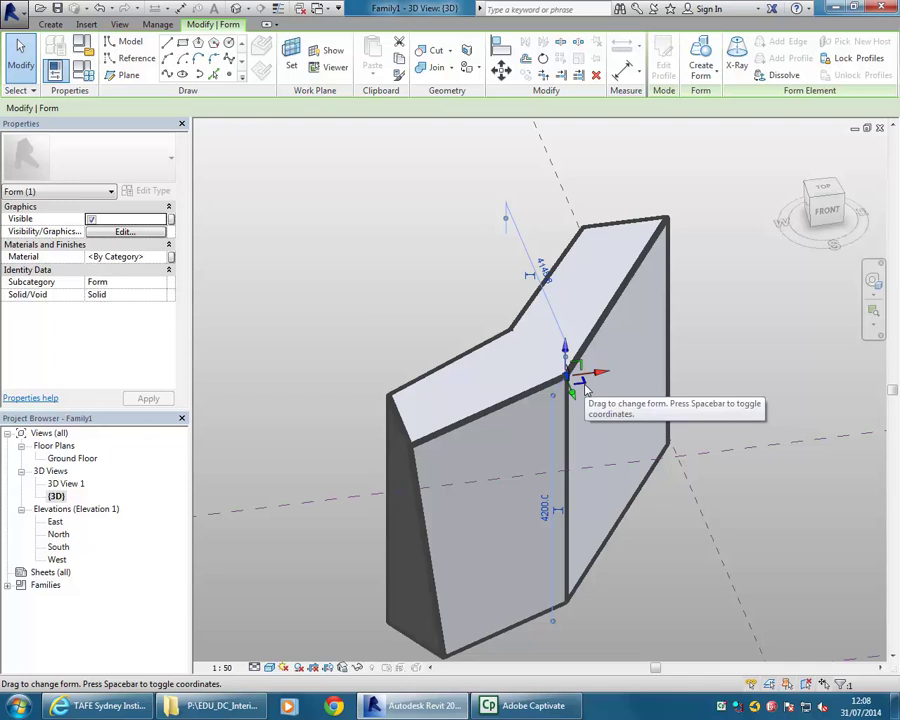
{"action": "left_click_drag", "start_coordinate": [585, 388], "coordinate": [628, 404]}
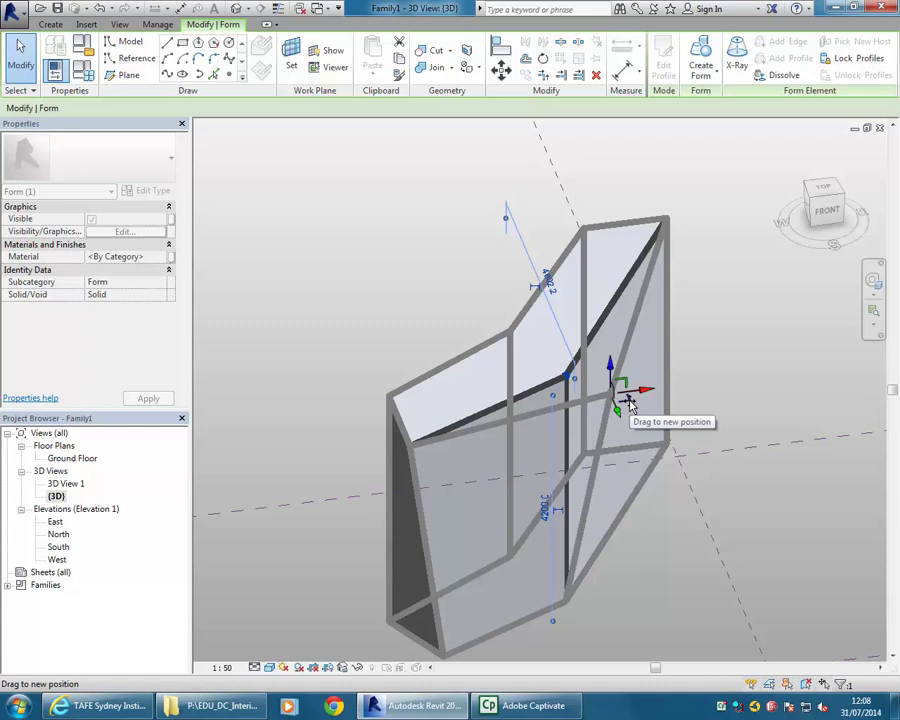
{"action": "left_click_drag", "start_coordinate": [628, 404], "coordinate": [628, 405]}
{"action": "middle_click_drag", "start_coordinate": [625, 472], "coordinate": [520, 384], "text": "shift"}
{"action": "left_click", "coordinate": [607, 531]}
{"action": "middle_click_drag", "start_coordinate": [607, 531], "coordinate": [551, 578], "text": "shift"}
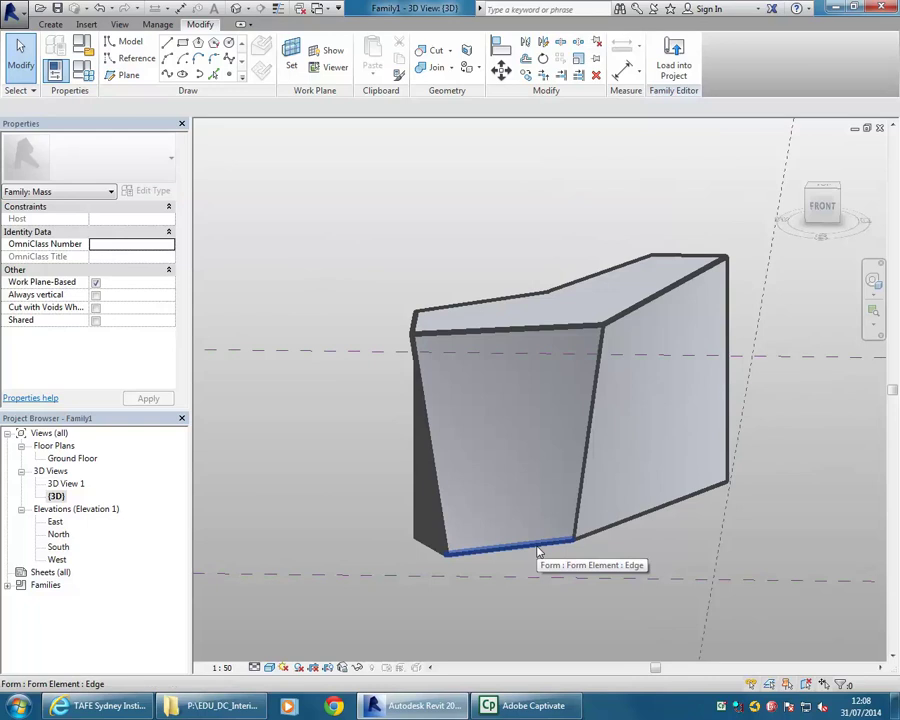
{"action": "middle_click_drag", "start_coordinate": [603, 512], "coordinate": [577, 468], "text": "shift"}
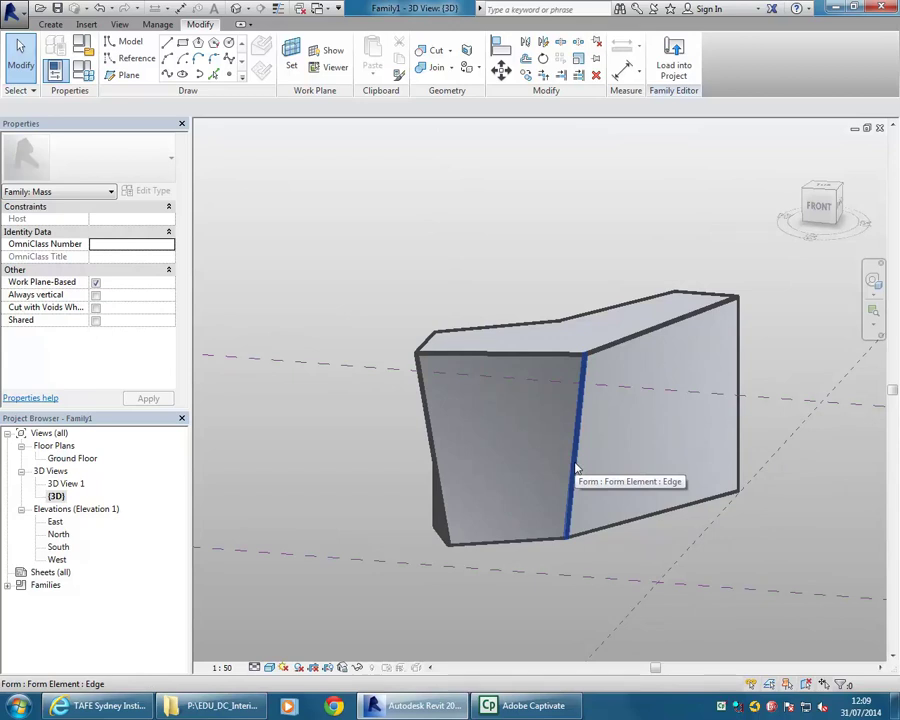
Select the form's top face and turn on X-Ray display for the form.
{"action": "left_click", "coordinate": [616, 533]}
{"action": "key", "text": "Escape"}
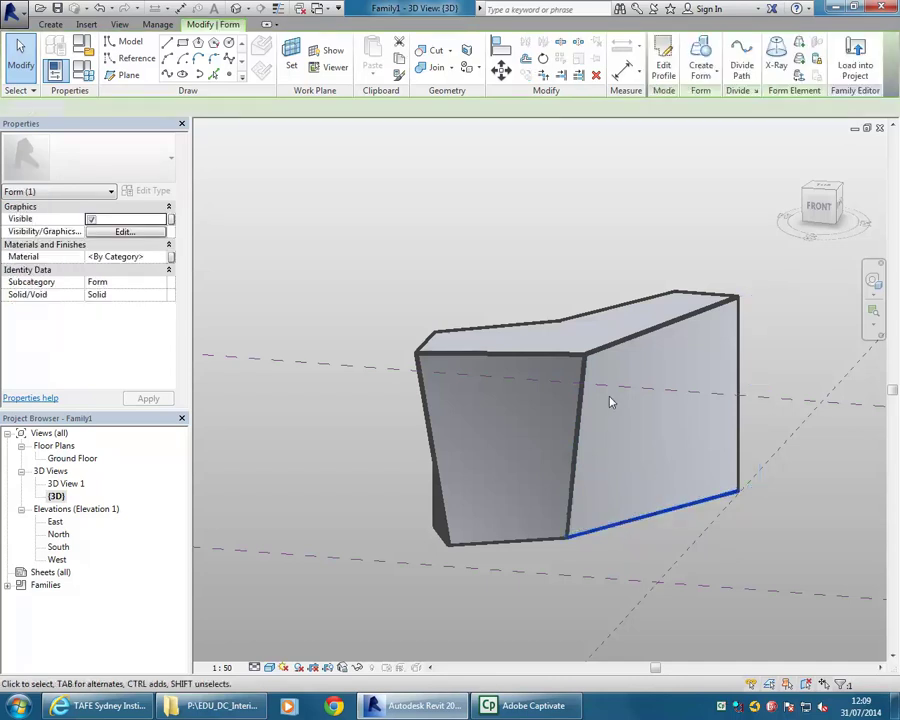
{"action": "left_click", "coordinate": [615, 345]}
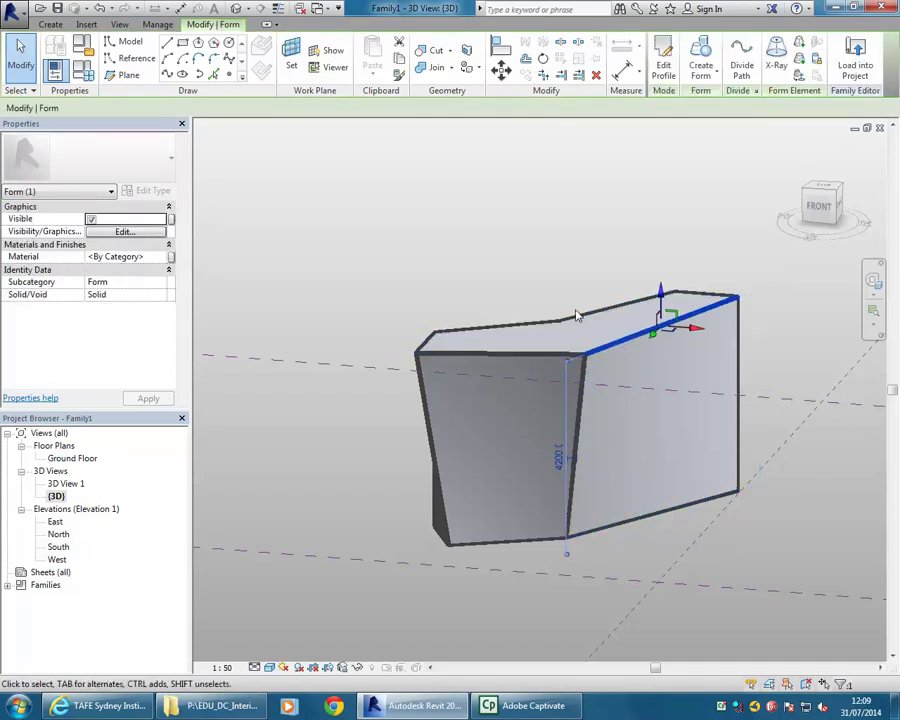
{"action": "left_click", "coordinate": [585, 322]}
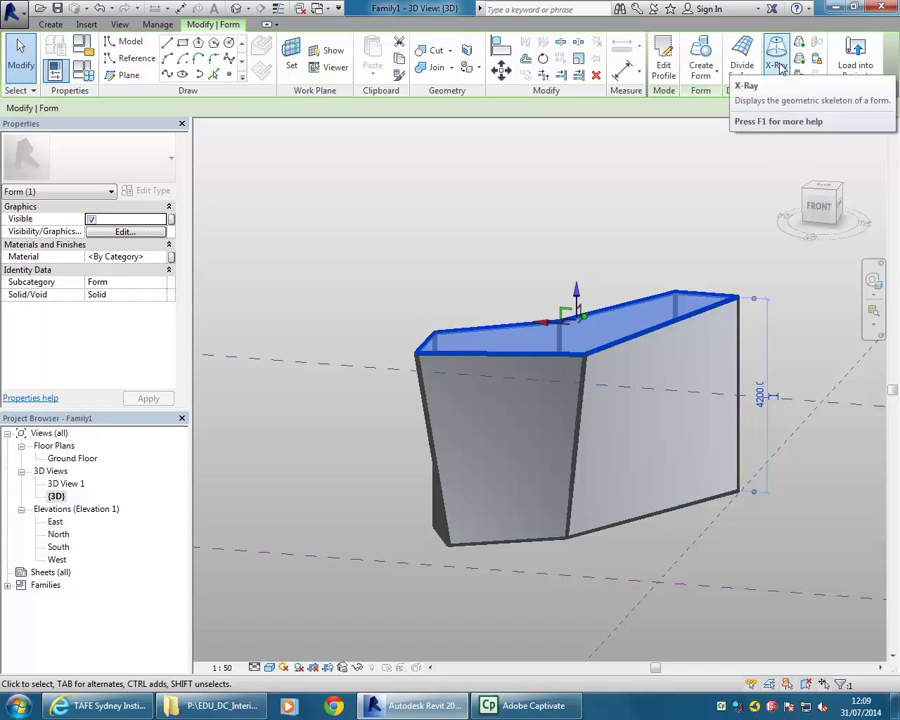
{"action": "left_click", "coordinate": [778, 62]}
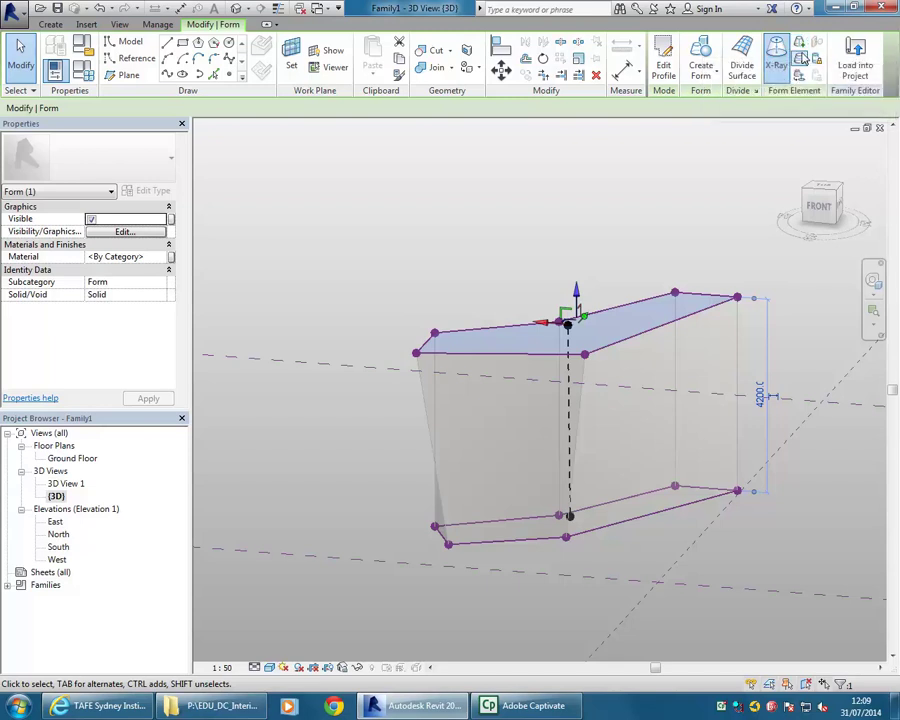
Add a vertical edge midway along the form's long front face and end the command.
{"action": "left_click", "coordinate": [801, 44]}
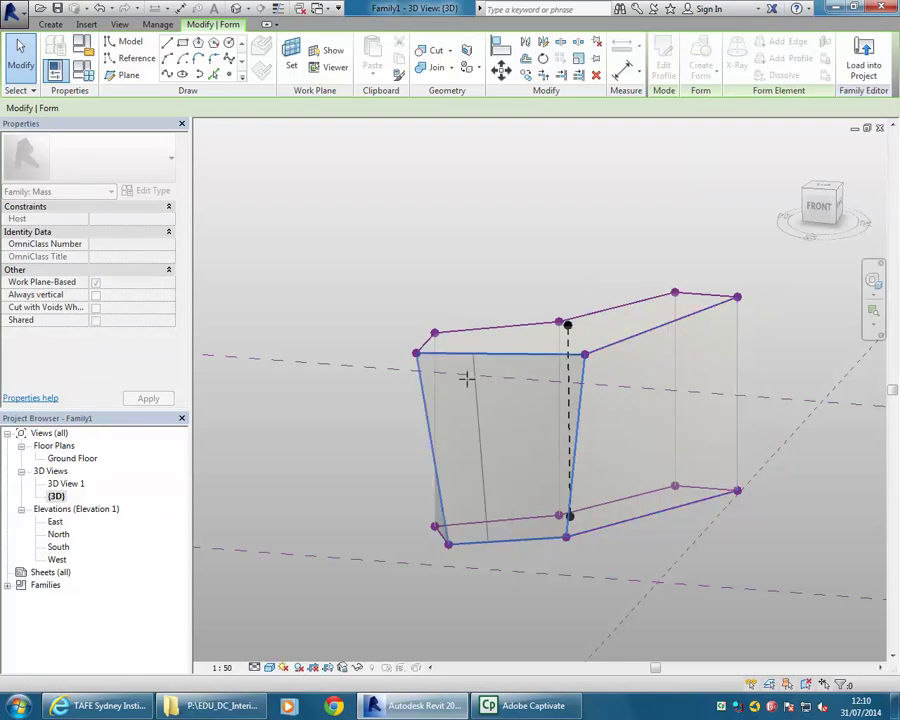
{"action": "left_click", "coordinate": [656, 412]}
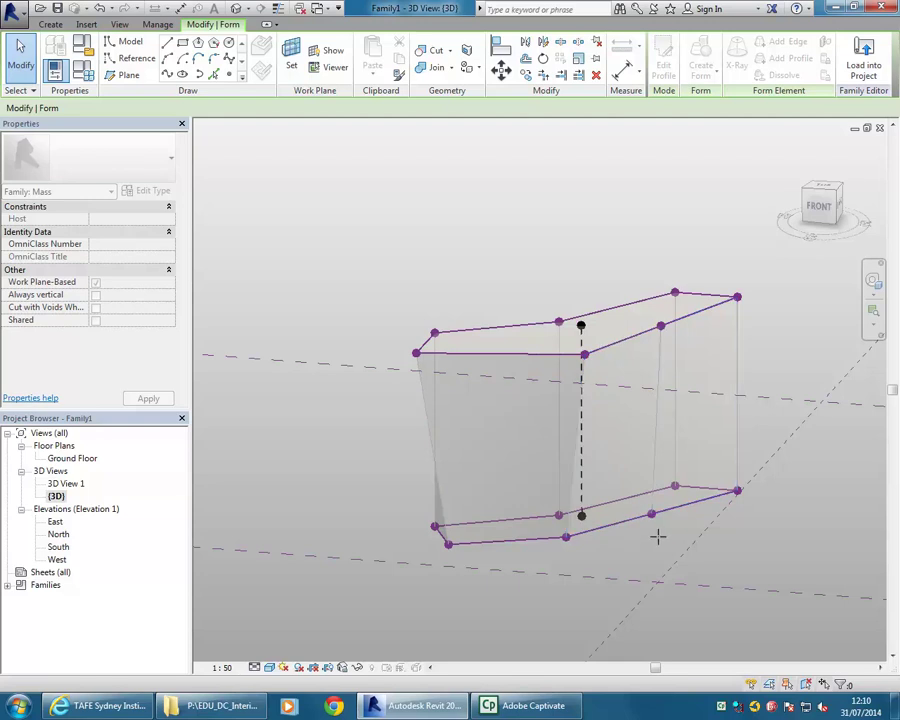
{"action": "key", "text": "Escape"}
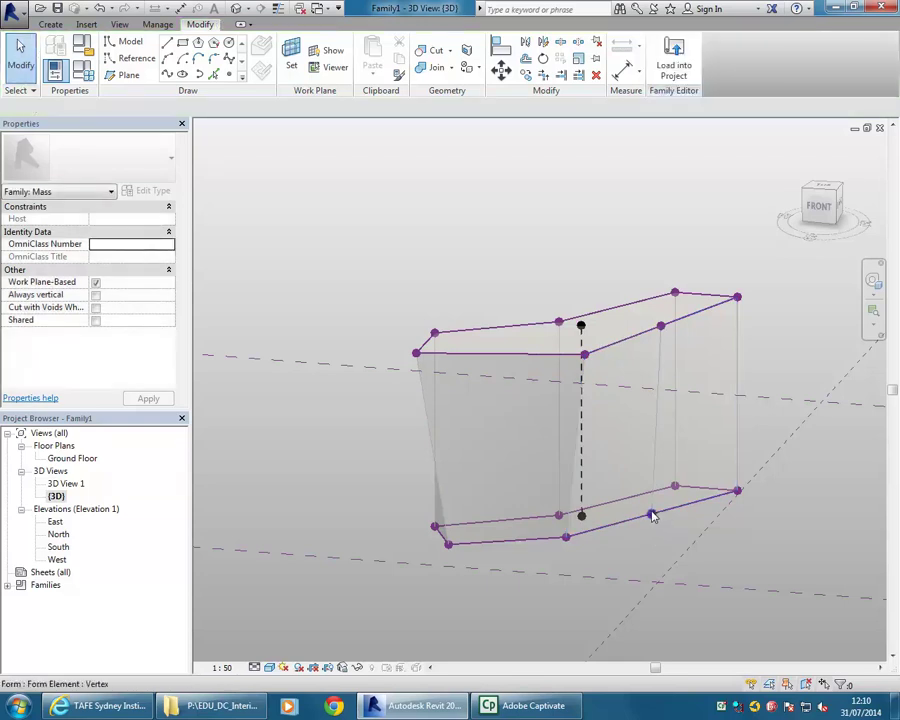
Pull the added edge's bottom vertex outward from the long front face and deselect it.
{"action": "left_click", "coordinate": [651, 530]}
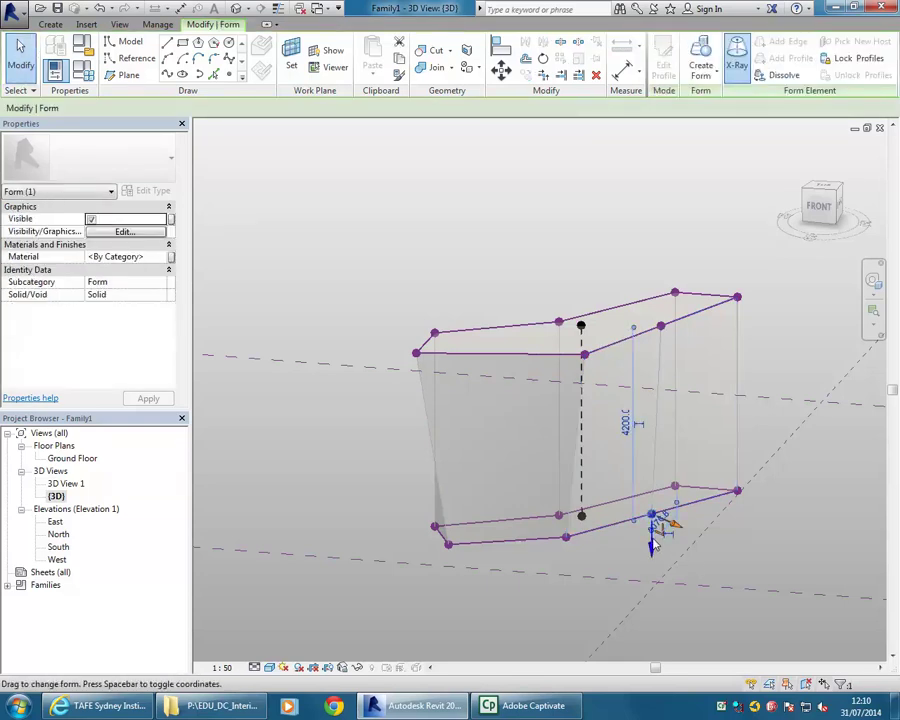
{"action": "middle_click_drag", "start_coordinate": [612, 578], "coordinate": [555, 587], "text": "shift"}
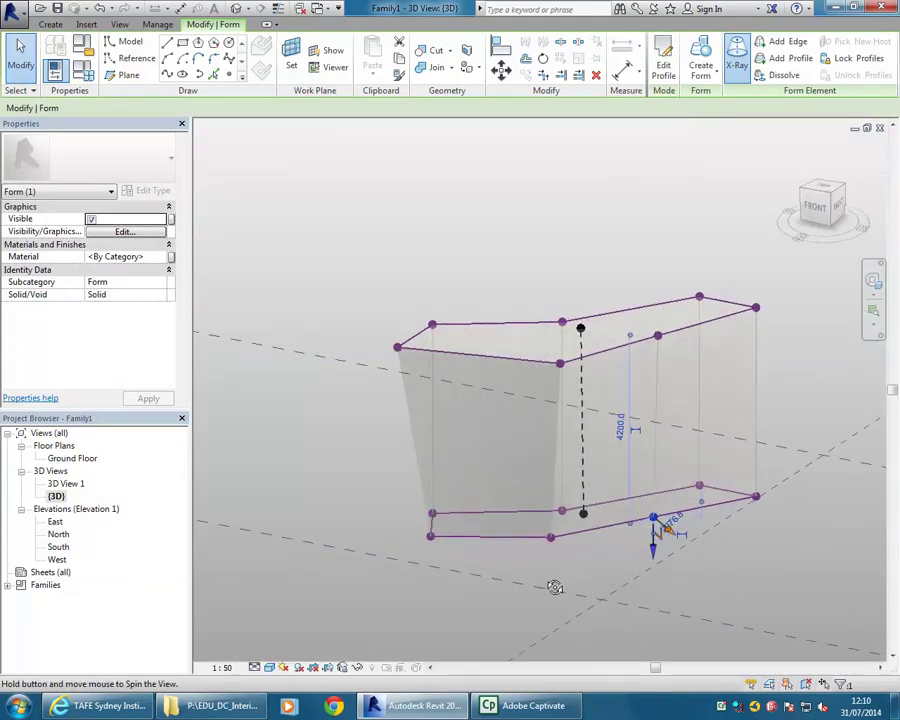
{"action": "scroll", "coordinate": [660, 527], "scroll_direction": "up", "scroll_amount": 2}
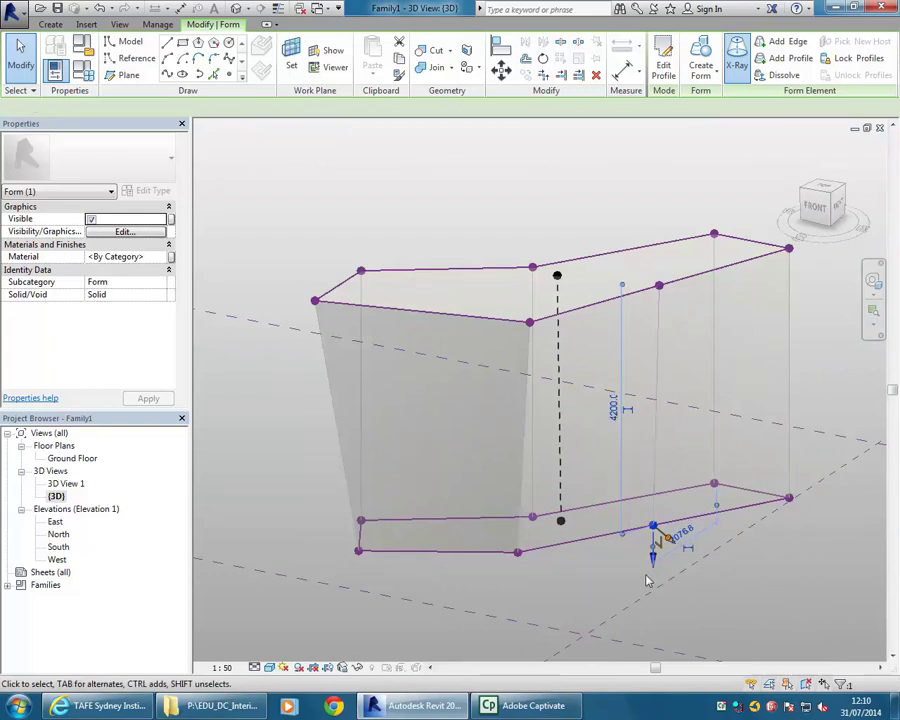
{"action": "middle_click_drag", "start_coordinate": [616, 563], "coordinate": [703, 552], "text": "shift"}
{"action": "scroll", "coordinate": [655, 516], "scroll_direction": "up", "scroll_amount": 2}
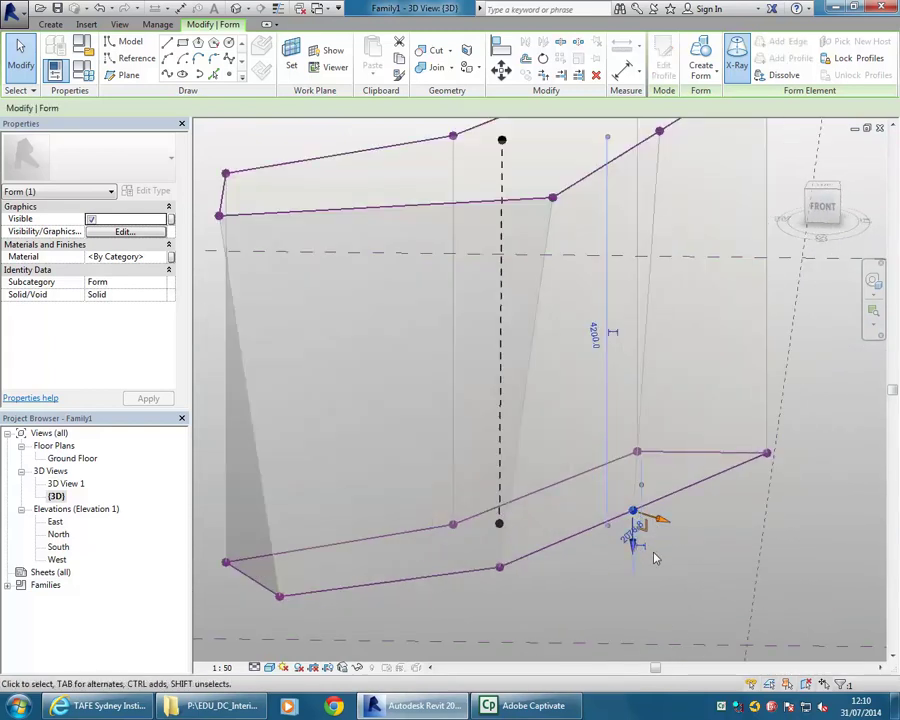
{"action": "left_click_drag", "start_coordinate": [659, 521], "coordinate": [689, 589]}
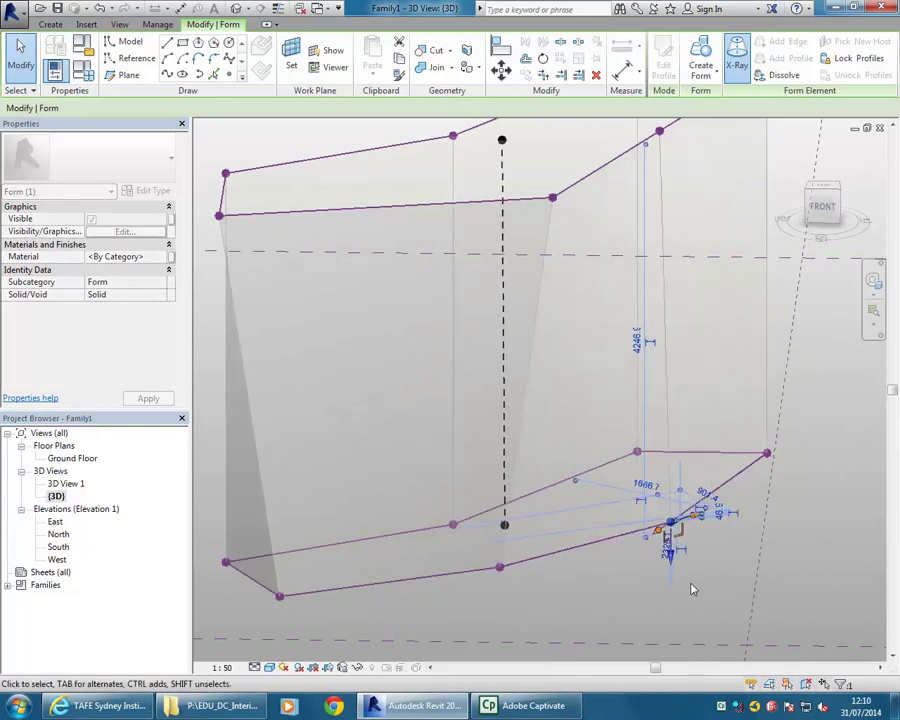
{"action": "scroll", "coordinate": [662, 560], "scroll_direction": "down", "scroll_amount": 2}
{"action": "middle_click_drag", "start_coordinate": [663, 560], "coordinate": [561, 569]}
{"action": "left_click", "coordinate": [593, 542]}
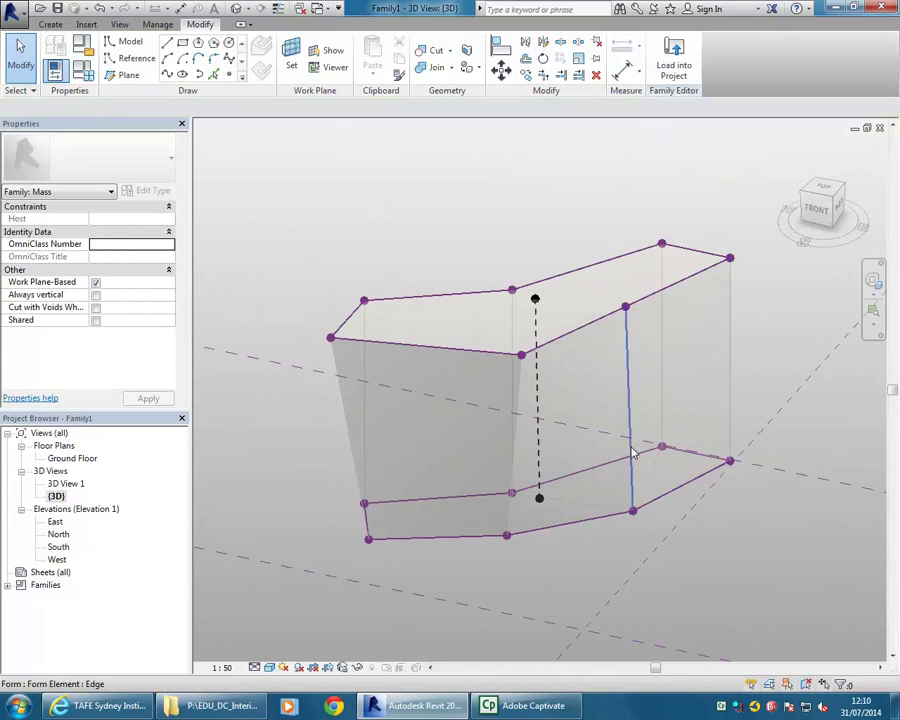
Undo the bottom vertex move and the edge added to the long front face.
{"action": "scroll", "coordinate": [627, 546], "scroll_direction": "up", "scroll_amount": 3}
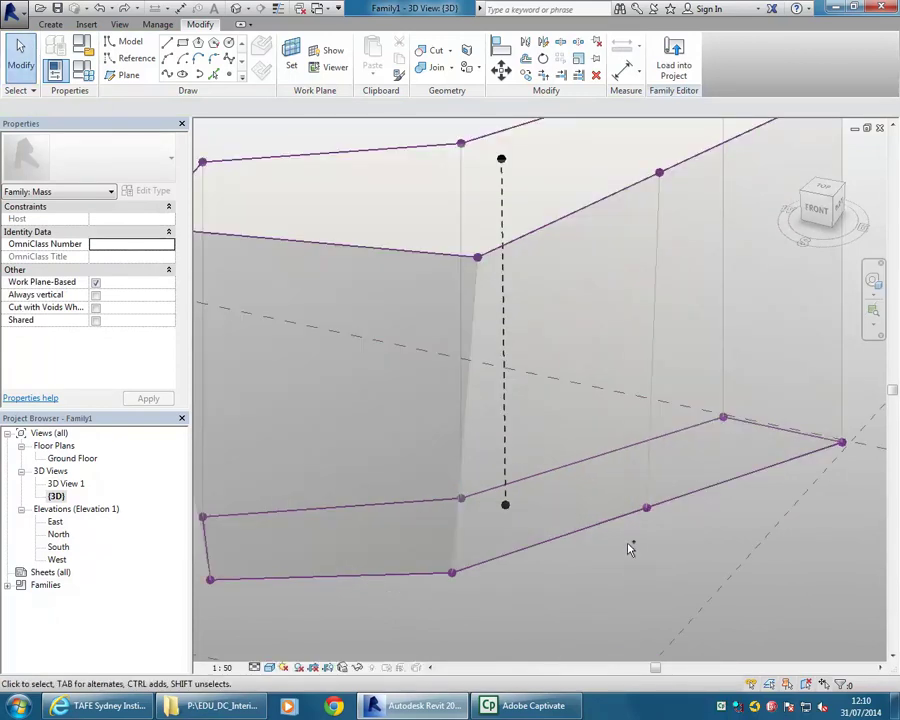
{"action": "scroll", "coordinate": [628, 548], "scroll_direction": "down", "scroll_amount": 3}
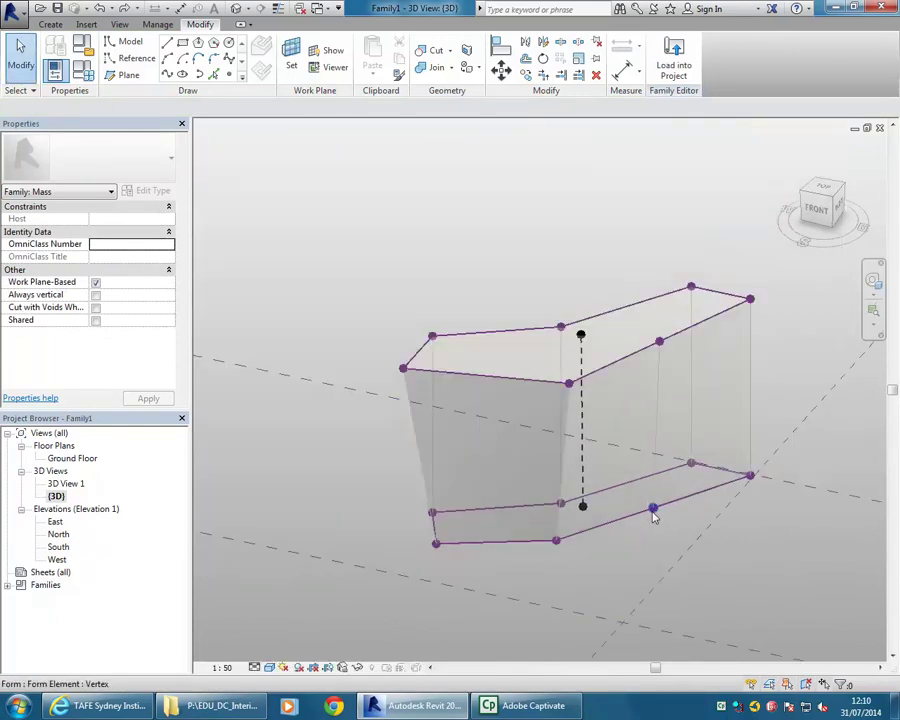
{"action": "left_click", "coordinate": [100, 10]}
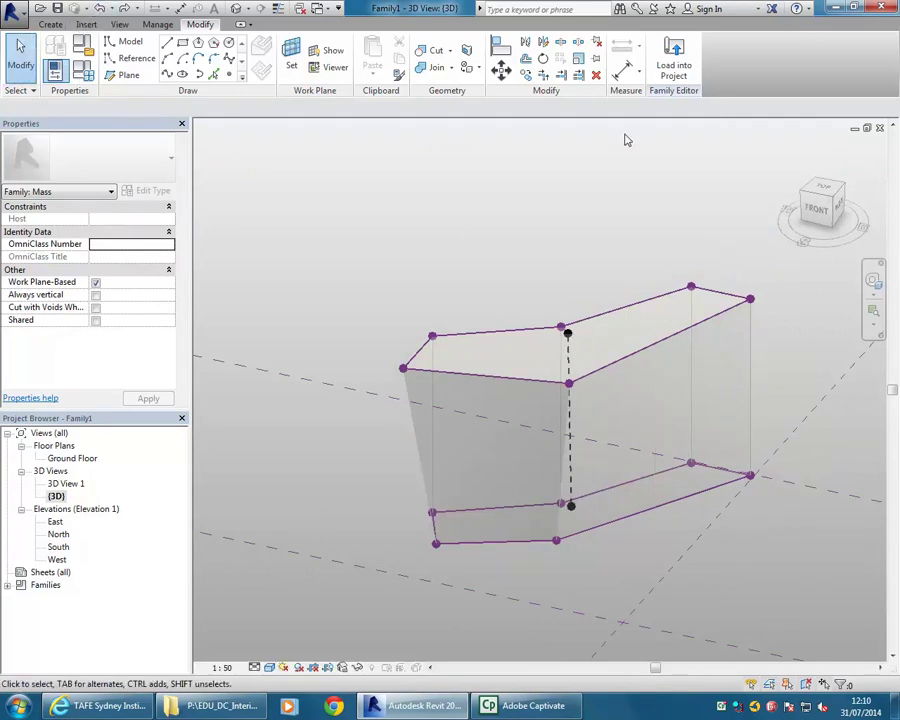
Add a horizontal profile around the form at about mid-height and deselect it.
{"action": "left_click", "coordinate": [631, 356]}
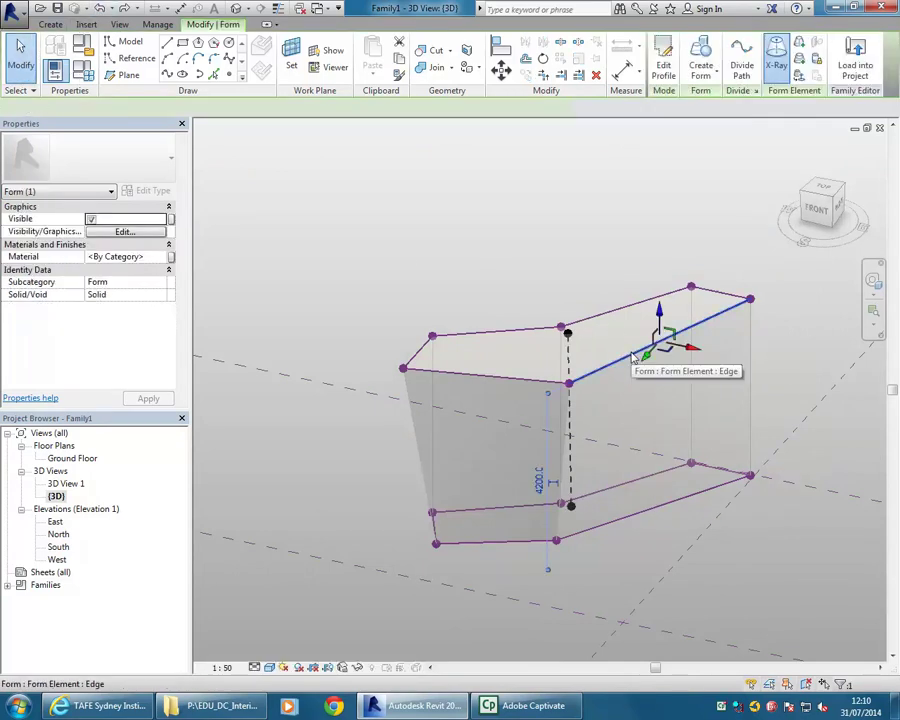
{"action": "left_click", "coordinate": [800, 62]}
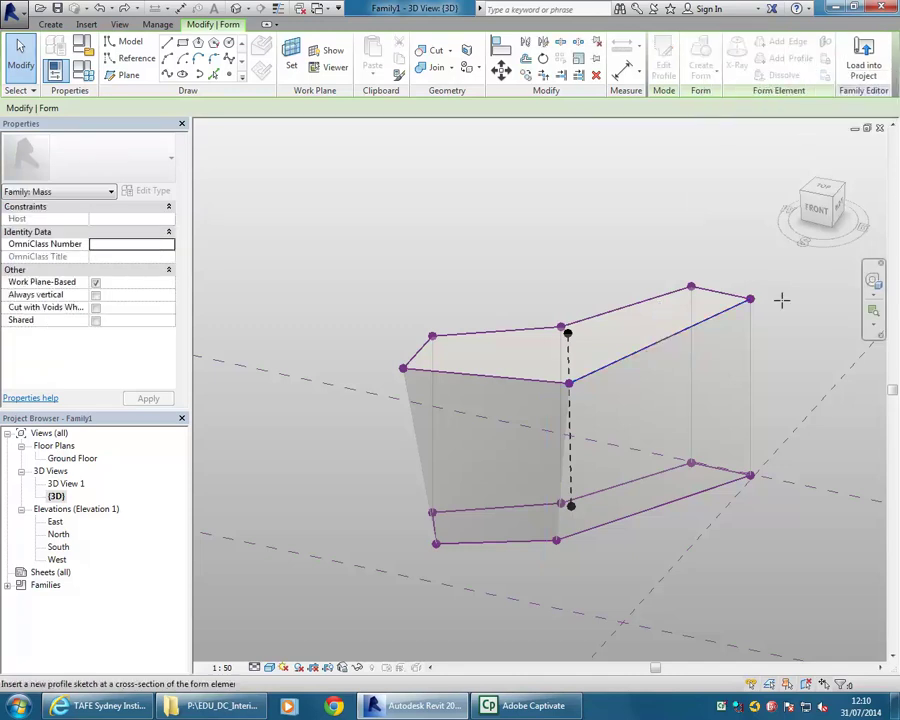
{"action": "left_click", "coordinate": [751, 377]}
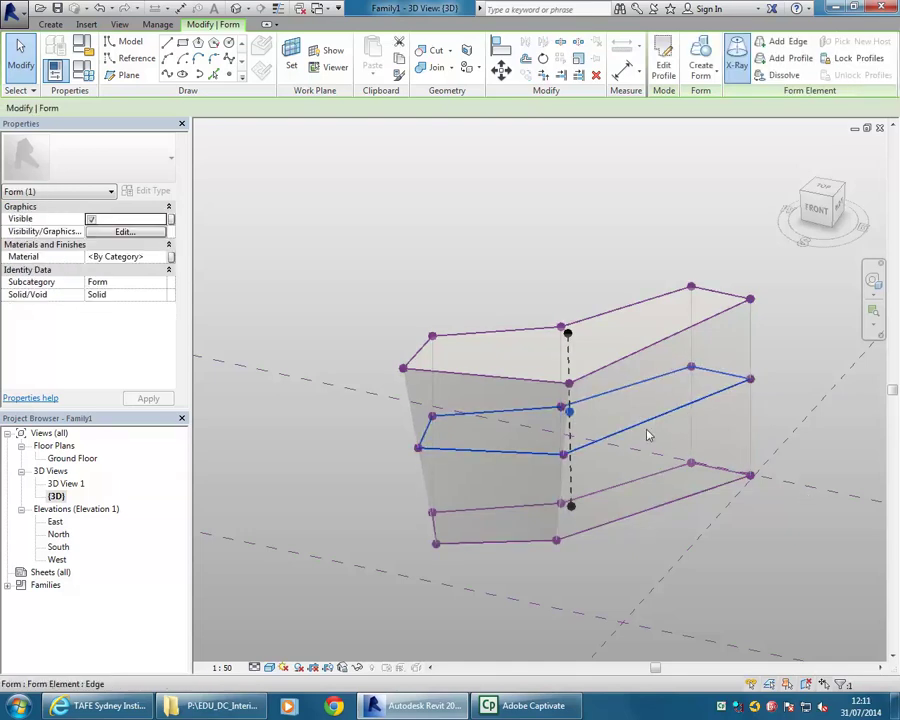
{"action": "left_click", "coordinate": [633, 250]}
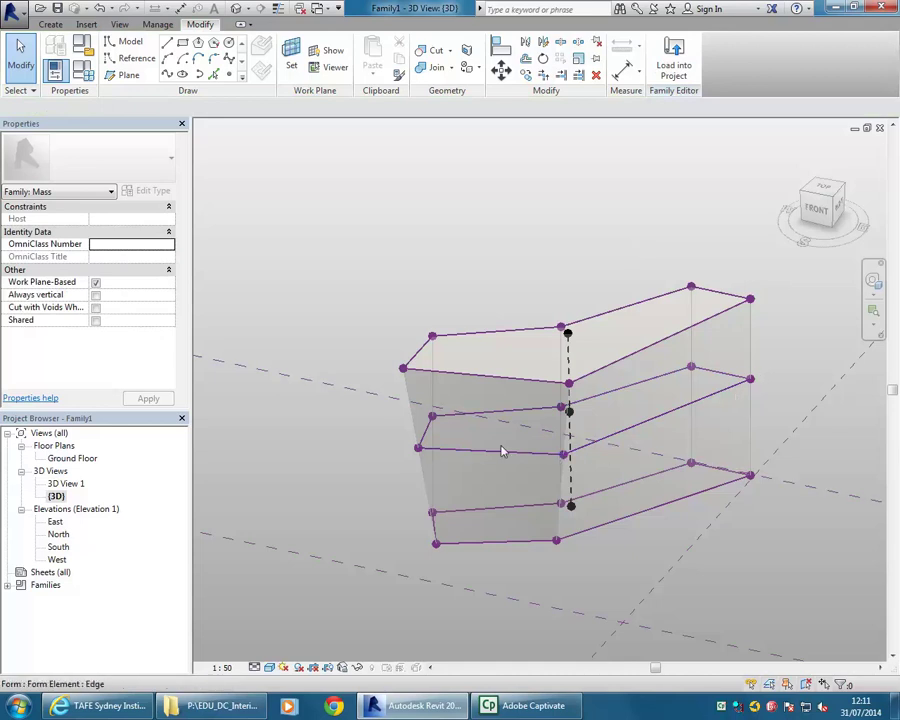
Move the middle profile's front vertex at the form's narrow end inward, bowing the adjoining faces.
{"action": "left_click", "coordinate": [418, 450]}
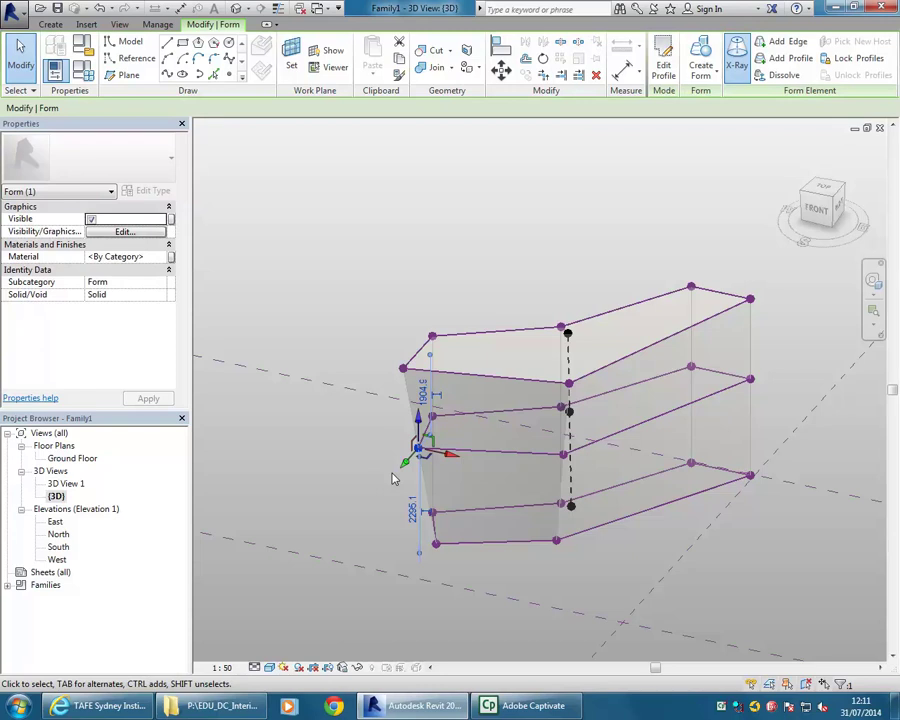
{"action": "mouse_move", "coordinate": [421, 449]}
{"action": "left_mouse_down"}
{"action": "mouse_move", "coordinate": [478, 466]}
{"action": "mouse_move", "coordinate": [428, 458]}
{"action": "mouse_move", "coordinate": [450, 443]}
{"action": "mouse_move", "coordinate": [500, 446]}
{"action": "left_mouse_up"}
{"action": "scroll", "coordinate": [430, 458], "scroll_direction": "up", "scroll_amount": 3}
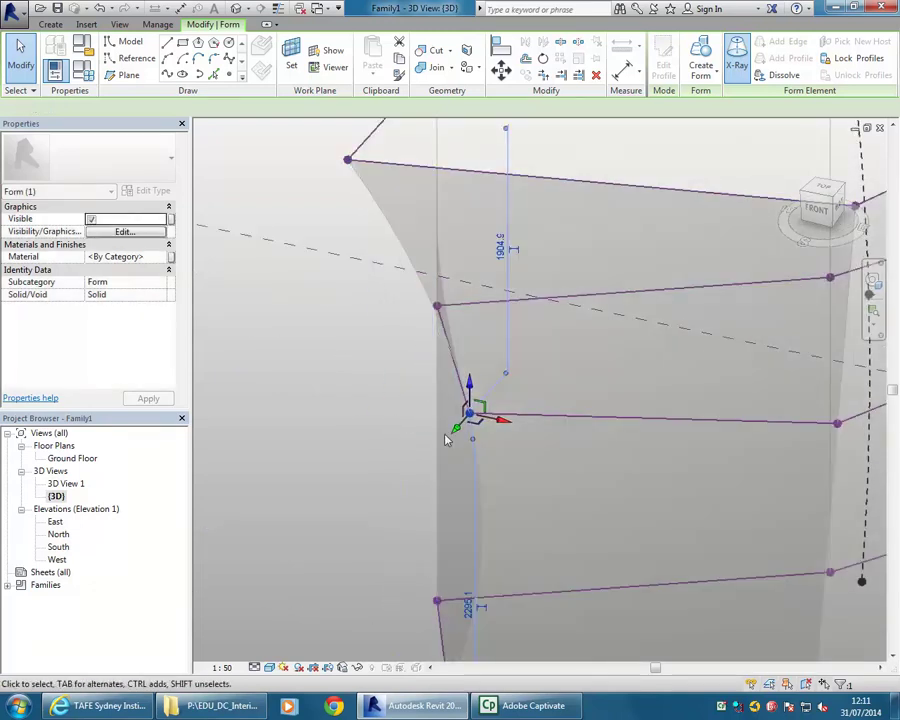
{"action": "scroll", "coordinate": [385, 462], "scroll_direction": "down", "scroll_amount": 3}
{"action": "left_click", "coordinate": [390, 456]}
Move the middle profile's rear vertex at the narrow end slightly inward and deselect it.
{"action": "middle_click_drag", "start_coordinate": [390, 456], "coordinate": [552, 454], "text": "shift"}
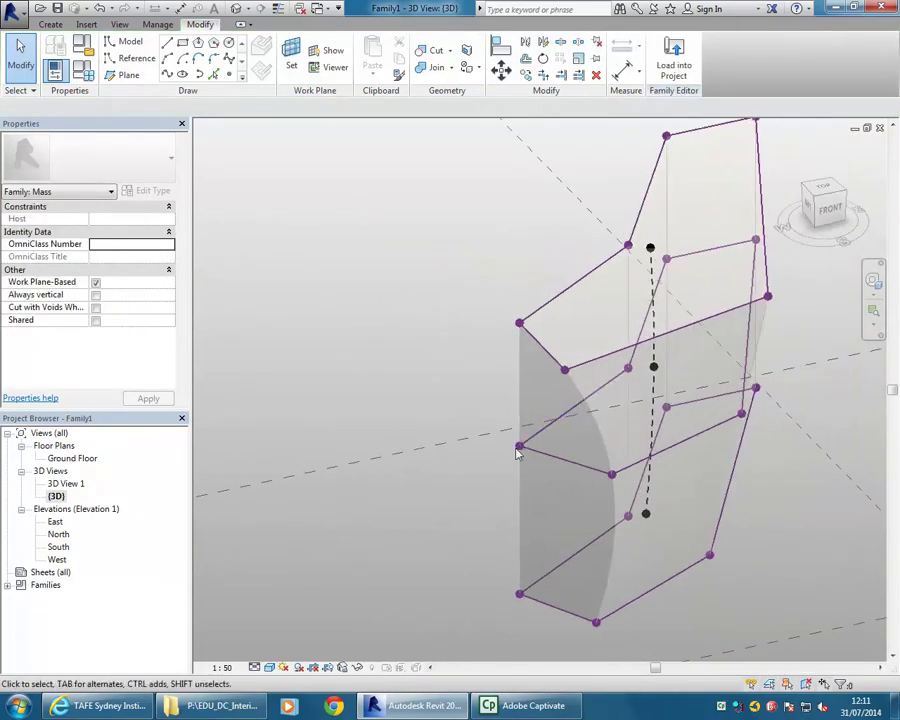
{"action": "left_click", "coordinate": [519, 447]}
{"action": "scroll", "coordinate": [521, 448], "scroll_direction": "up", "scroll_amount": 2}
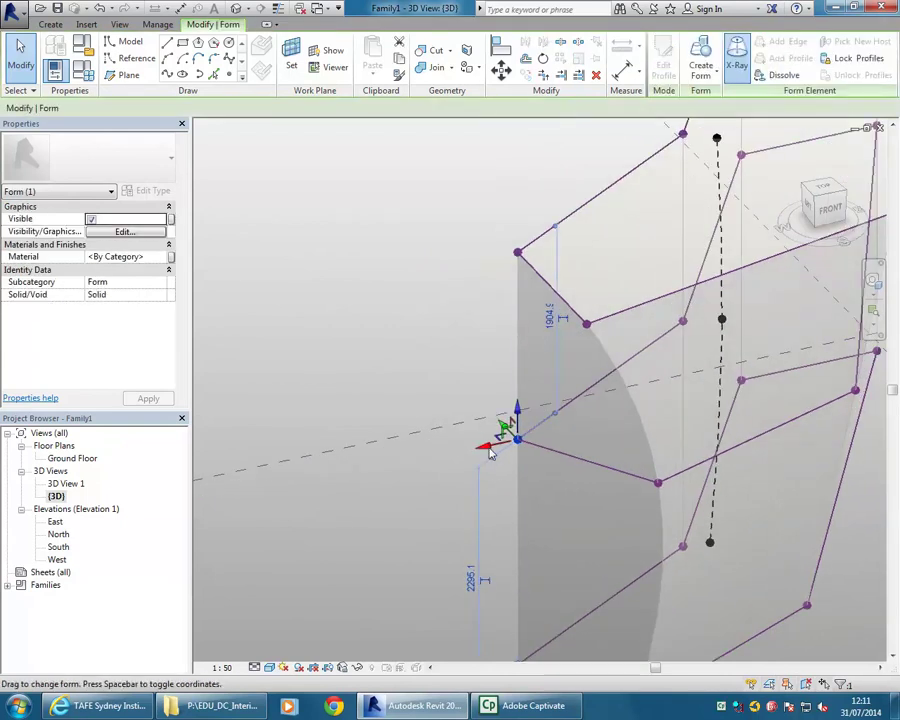
{"action": "scroll", "coordinate": [525, 445], "scroll_direction": "down", "scroll_amount": 4}
{"action": "left_click", "coordinate": [606, 464]}
{"action": "middle_click_drag", "start_coordinate": [606, 464], "coordinate": [321, 522]}
{"action": "scroll", "coordinate": [518, 543], "scroll_direction": "down", "scroll_amount": 2}
{"action": "middle_click_drag", "start_coordinate": [518, 543], "coordinate": [540, 561], "text": "shift"}
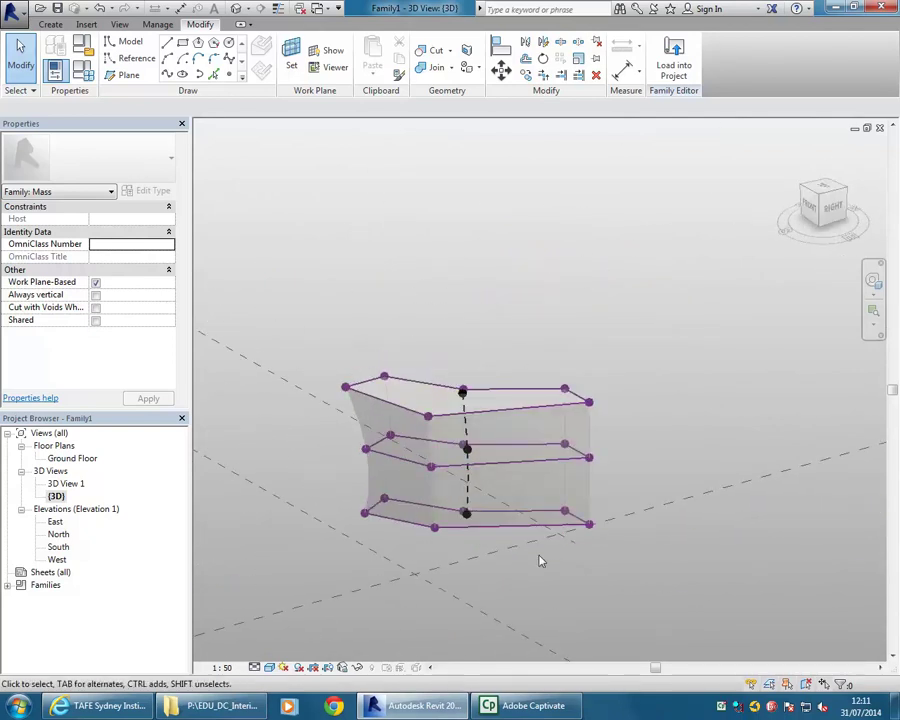
Open the Ground Floor plan and examine the form's outline against the reference planes.
{"action": "double_click", "coordinate": [85, 459]}
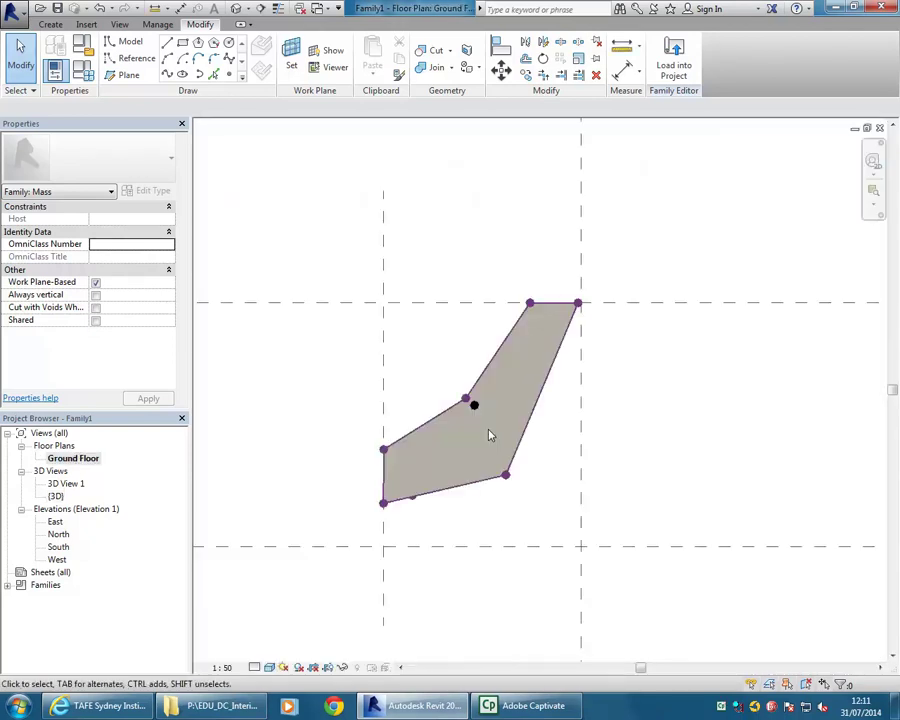
{"action": "middle_click_drag", "start_coordinate": [532, 271], "coordinate": [466, 310]}
{"action": "scroll", "coordinate": [466, 311], "scroll_direction": "down", "scroll_amount": 1}
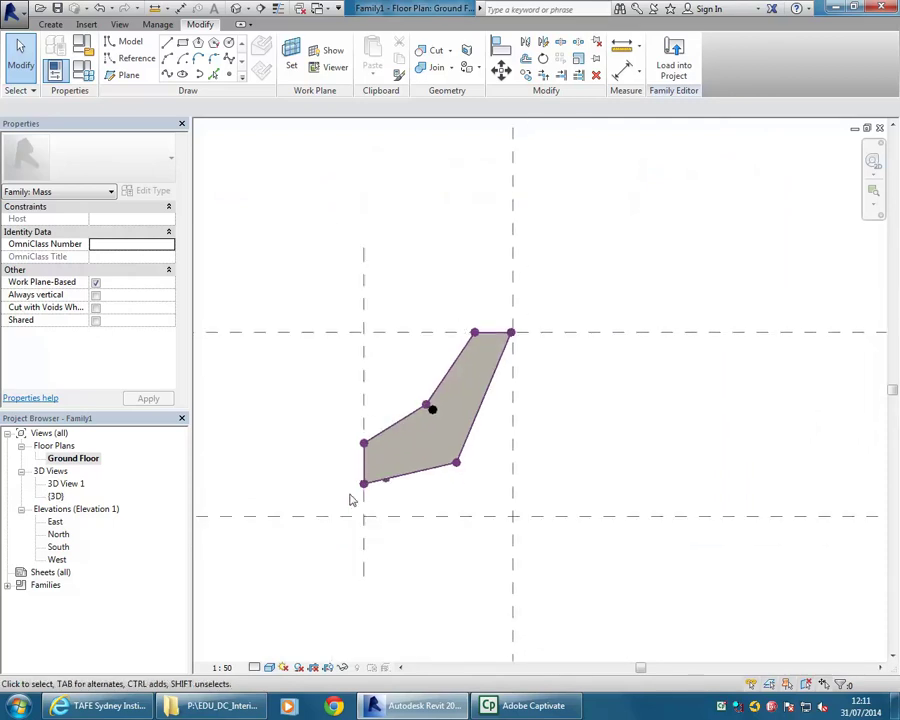
{"action": "middle_click_drag", "start_coordinate": [351, 500], "coordinate": [430, 496]}
{"action": "scroll", "coordinate": [474, 422], "scroll_direction": "up", "scroll_amount": 2}
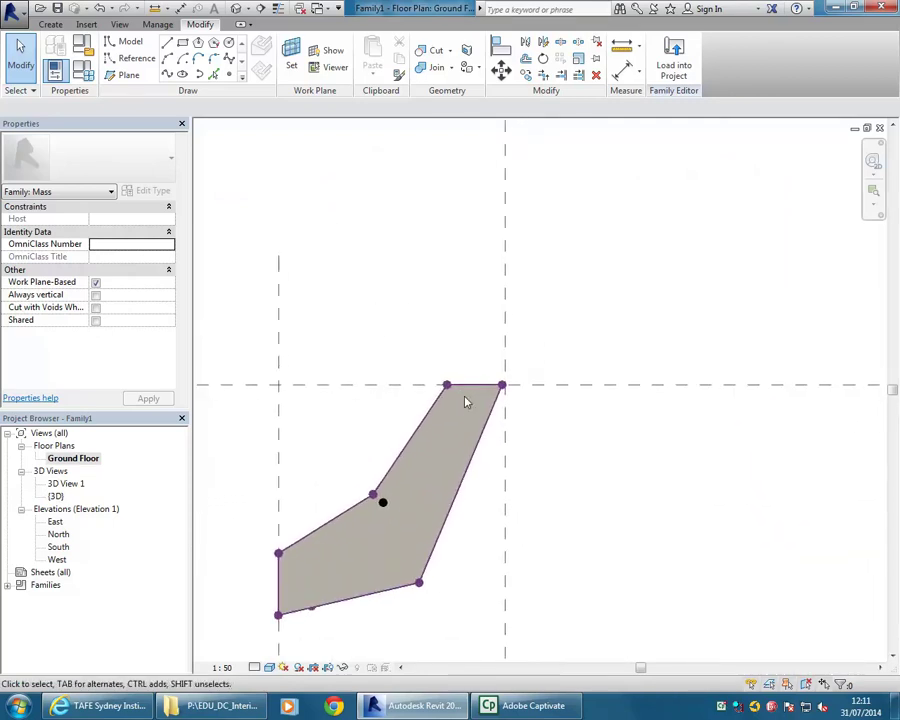
{"action": "scroll", "coordinate": [467, 400], "scroll_direction": "up", "scroll_amount": 2}
{"action": "scroll", "coordinate": [510, 380], "scroll_direction": "down", "scroll_amount": 2}
{"action": "mouse_move", "coordinate": [500, 372]}
{"action": "middle_mouse_down"}
{"action": "mouse_move", "coordinate": [472, 352]}
{"action": "mouse_move", "coordinate": [484, 352]}
{"action": "middle_mouse_up"}
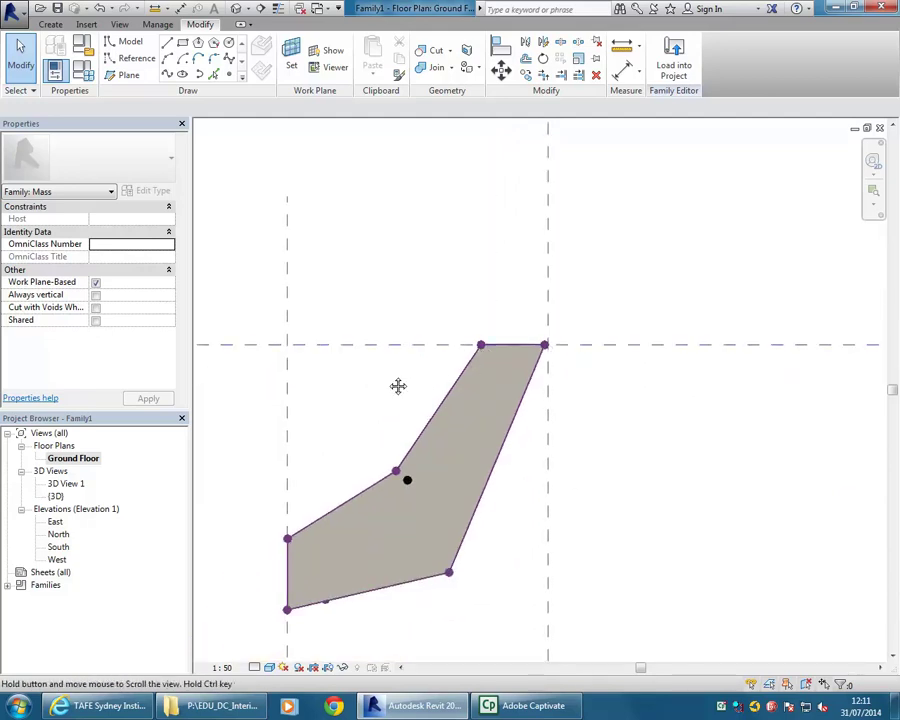
{"action": "middle_click_drag", "start_coordinate": [398, 386], "coordinate": [522, 319]}
{"action": "scroll", "coordinate": [382, 392], "scroll_direction": "down", "scroll_amount": 2}
{"action": "middle_click_drag", "start_coordinate": [478, 382], "coordinate": [382, 392]}
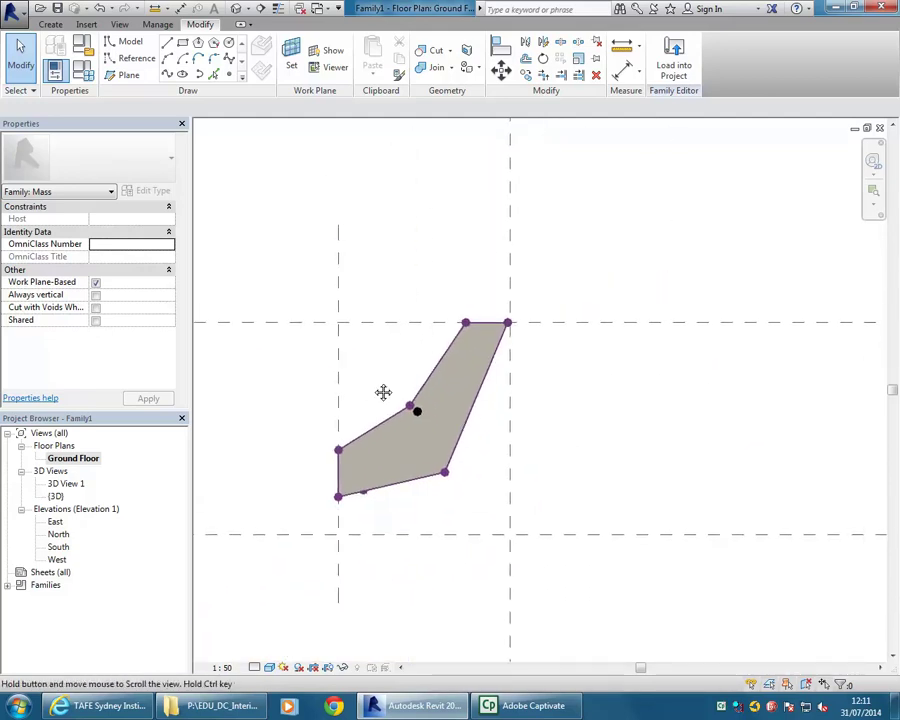
Return to the {3D} view and move the middle profile's front vertex at the bend inward.
{"action": "double_click", "coordinate": [56, 496]}
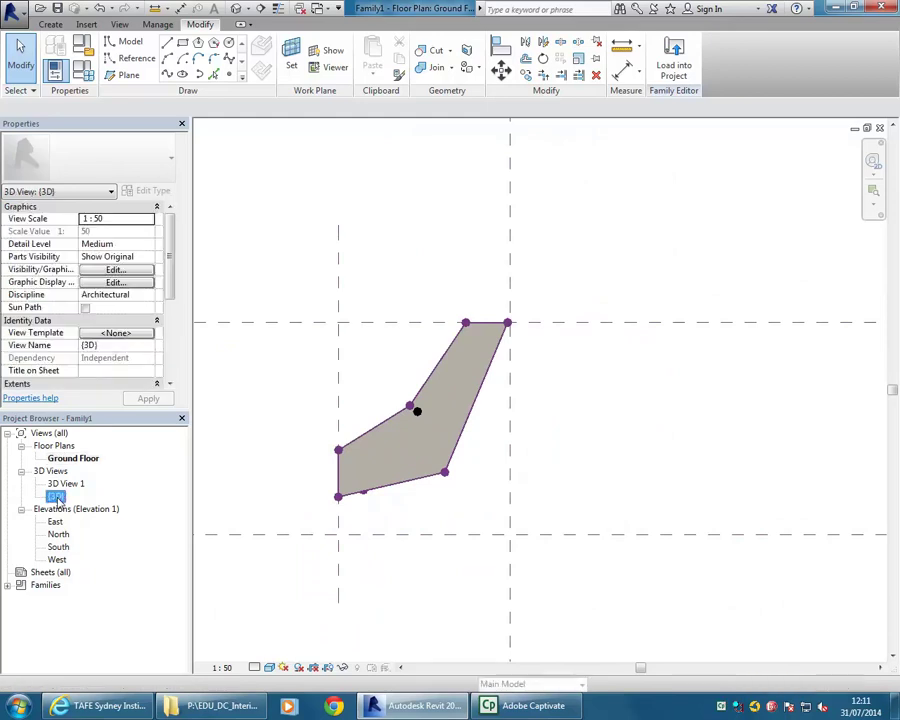
{"action": "middle_click_drag", "start_coordinate": [342, 478], "coordinate": [382, 474], "text": "shift"}
{"action": "scroll", "coordinate": [450, 476], "scroll_direction": "up", "scroll_amount": 2}
{"action": "left_click", "coordinate": [411, 434]}
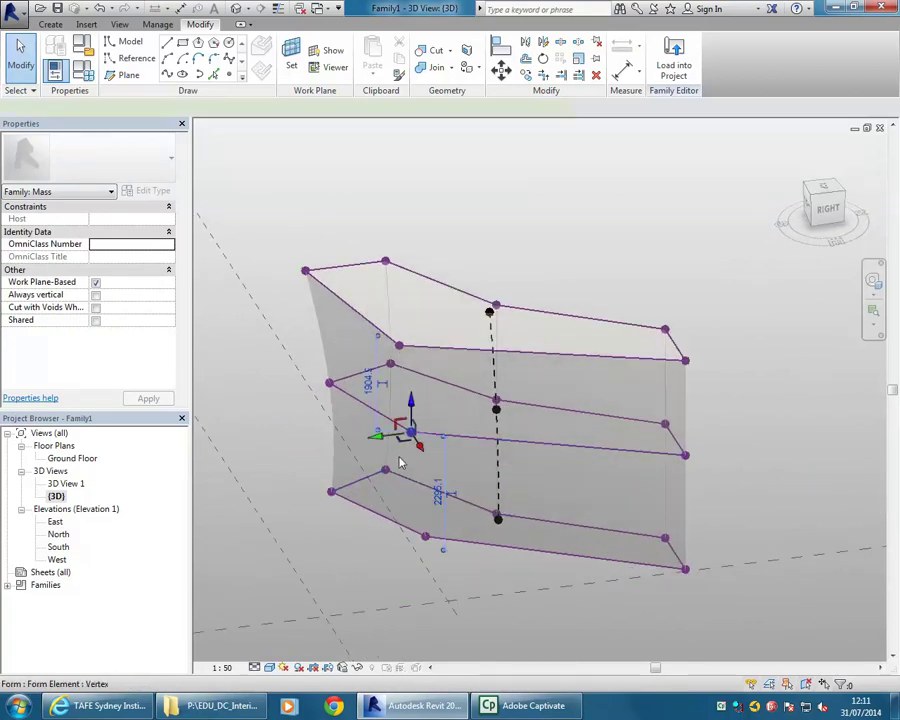
{"action": "scroll", "coordinate": [412, 430], "scroll_direction": "up", "scroll_amount": 3}
{"action": "left_click_drag", "start_coordinate": [410, 428], "coordinate": [426, 404]}
{"action": "scroll", "coordinate": [416, 446], "scroll_direction": "down", "scroll_amount": 3}
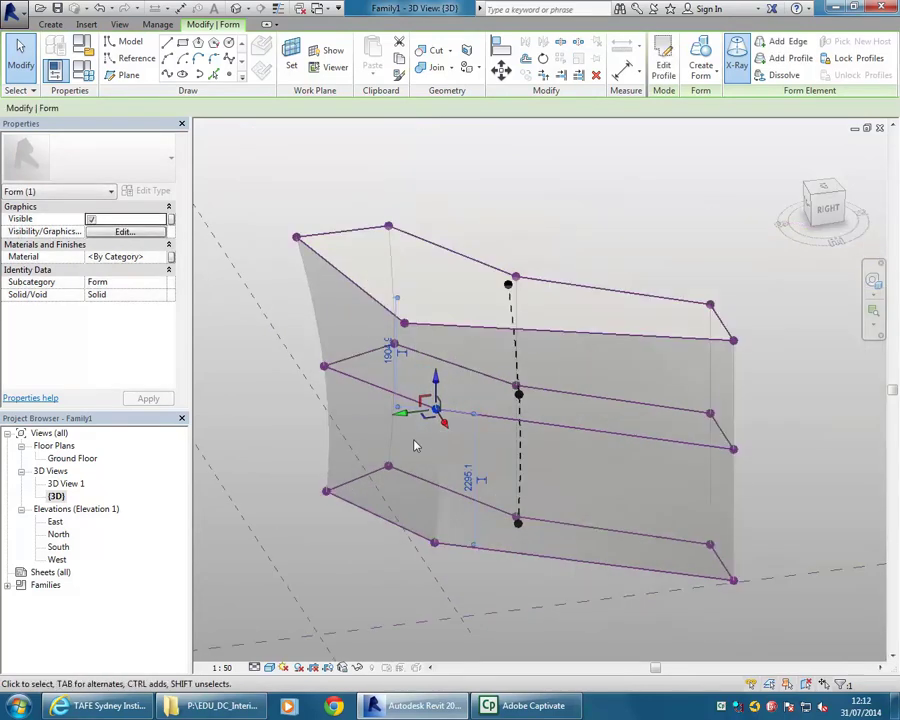
{"action": "left_click", "coordinate": [460, 566]}
{"action": "middle_click_drag", "start_coordinate": [460, 566], "coordinate": [522, 573], "text": "shift"}
{"action": "scroll", "coordinate": [520, 506], "scroll_direction": "up", "scroll_amount": 2}
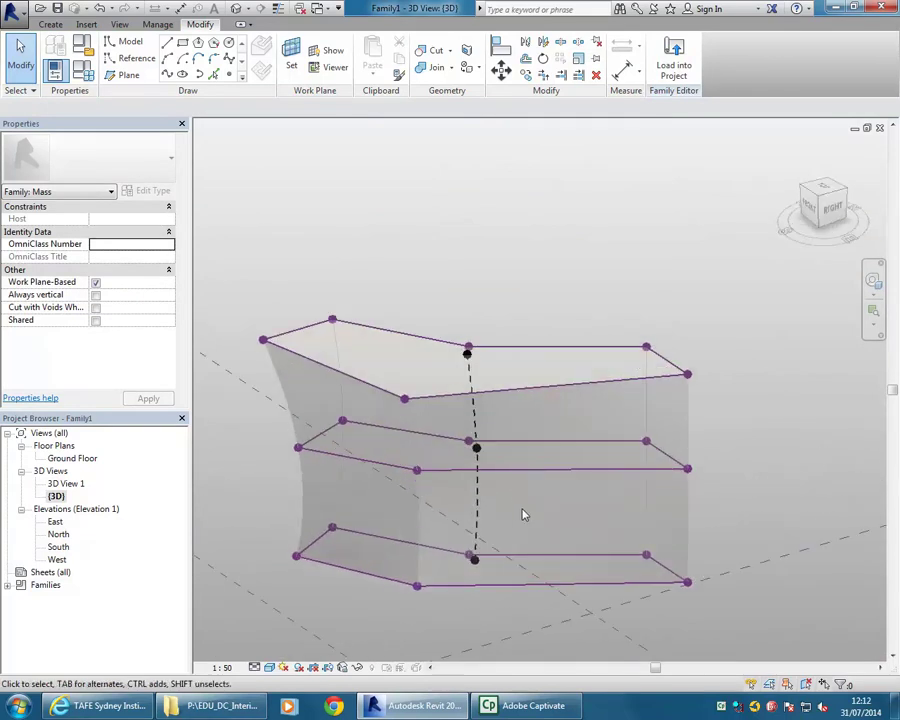
{"action": "scroll", "coordinate": [540, 515], "scroll_direction": "up", "scroll_amount": 1}
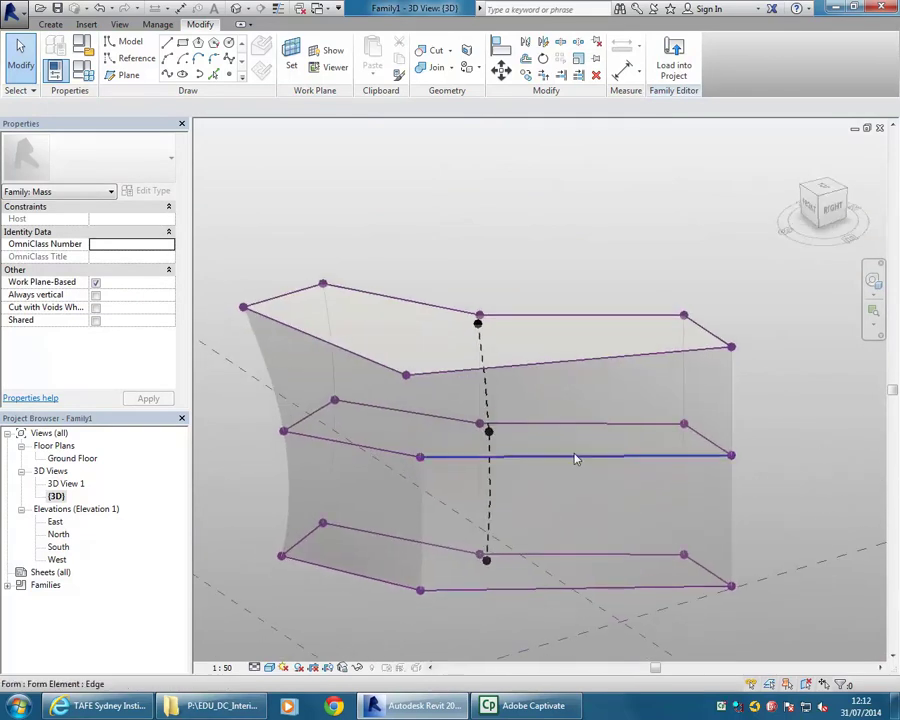
Turn off X-Ray for the form and deselect it.
{"action": "left_click", "coordinate": [595, 359]}
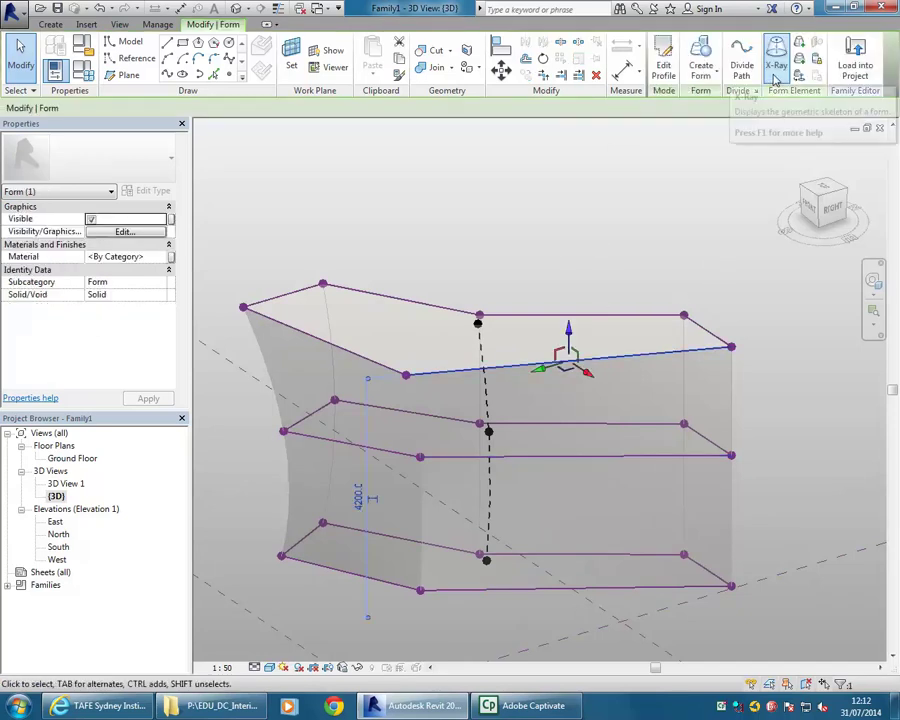
{"action": "left_click", "coordinate": [776, 80]}
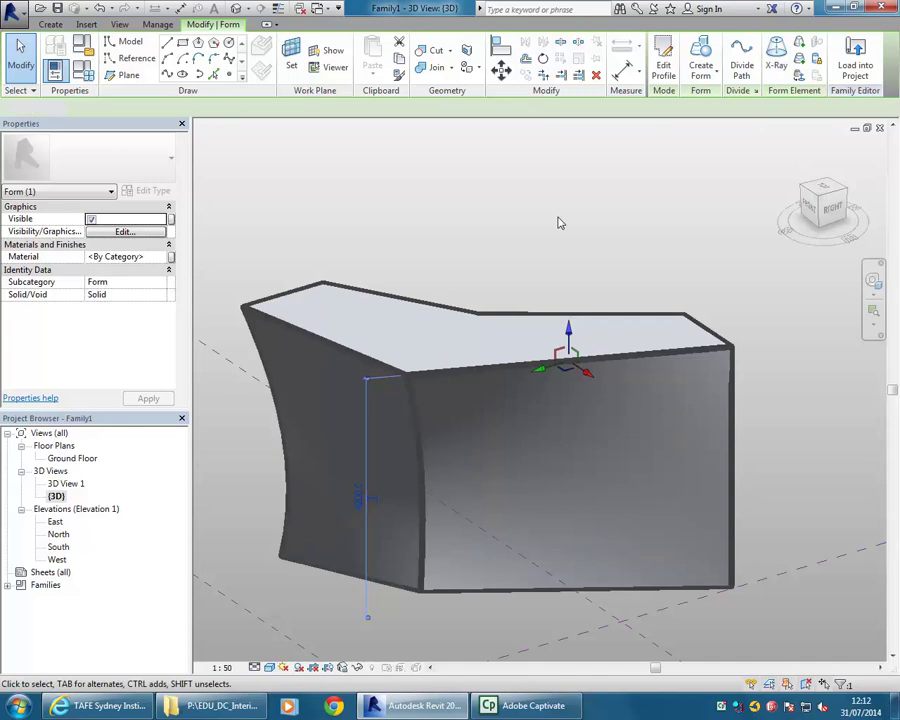
{"action": "left_click", "coordinate": [538, 257]}
{"action": "scroll", "coordinate": [538, 257], "scroll_direction": "down", "scroll_amount": 3}
{"action": "middle_click_drag", "start_coordinate": [538, 257], "coordinate": [482, 251], "text": "shift"}
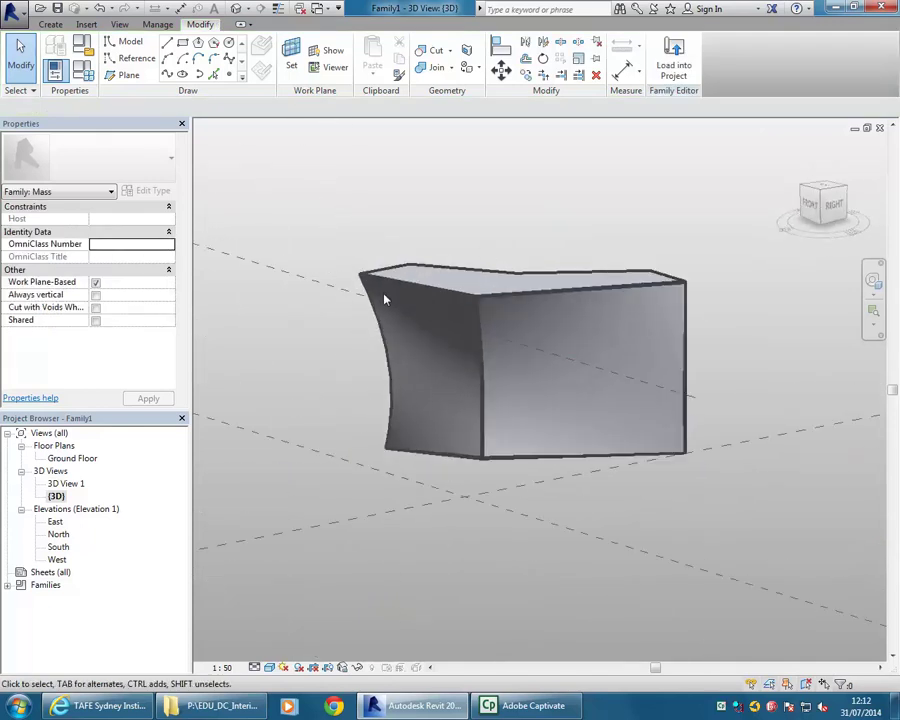
In the Ground Floor plan, draw a closed four-sided loop of model lines crossing the form's narrow arm above the bend.
{"action": "double_click", "coordinate": [74, 459]}
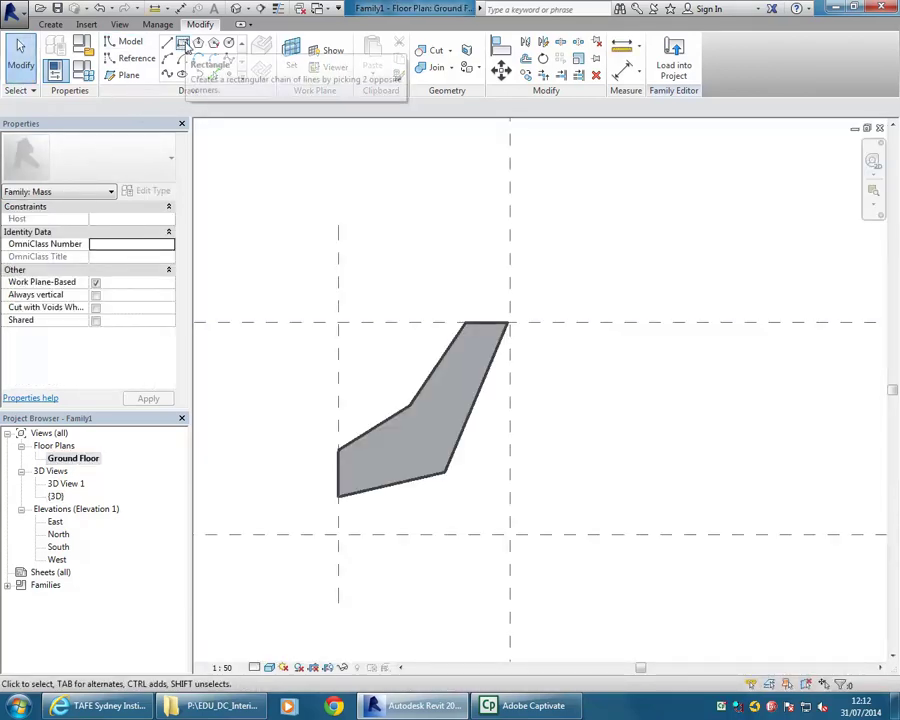
{"action": "left_click", "coordinate": [184, 44]}
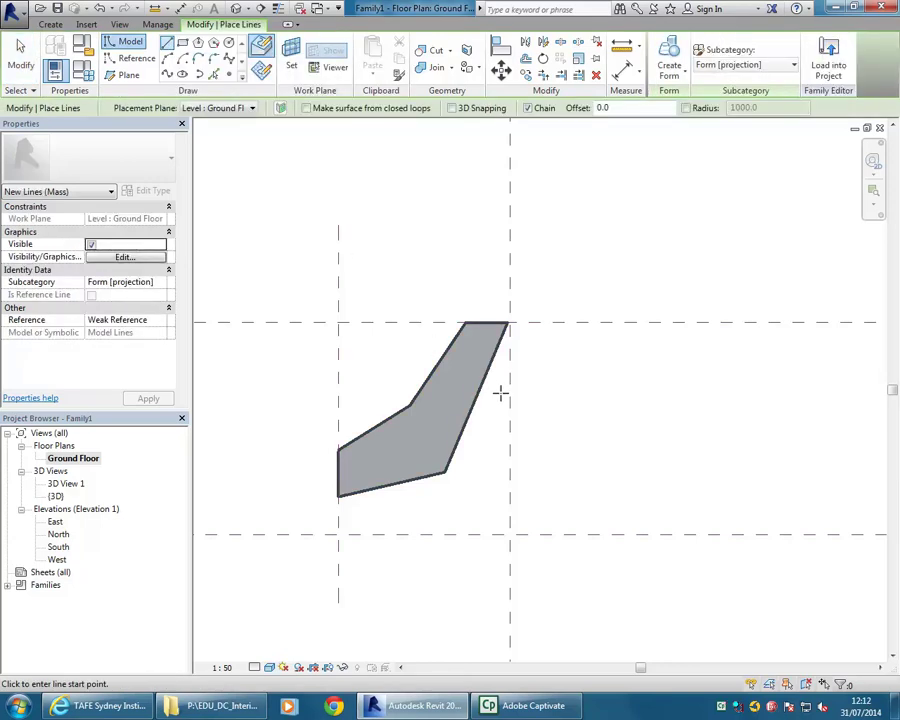
{"action": "scroll", "coordinate": [498, 390], "scroll_direction": "up", "scroll_amount": 2}
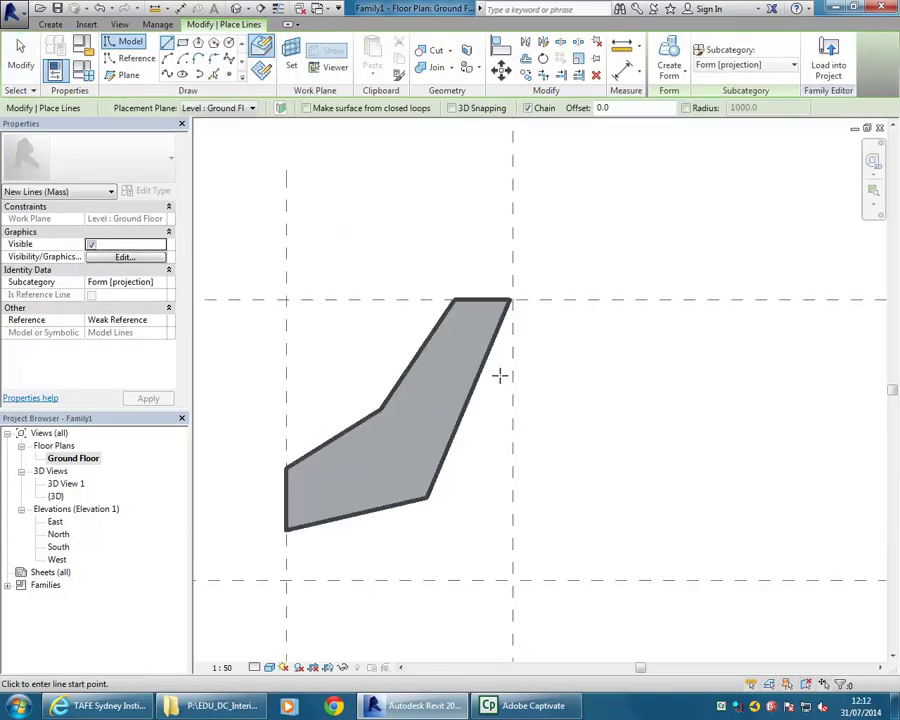
{"action": "scroll", "coordinate": [500, 375], "scroll_direction": "up", "scroll_amount": 1}
{"action": "left_click", "coordinate": [516, 385]}
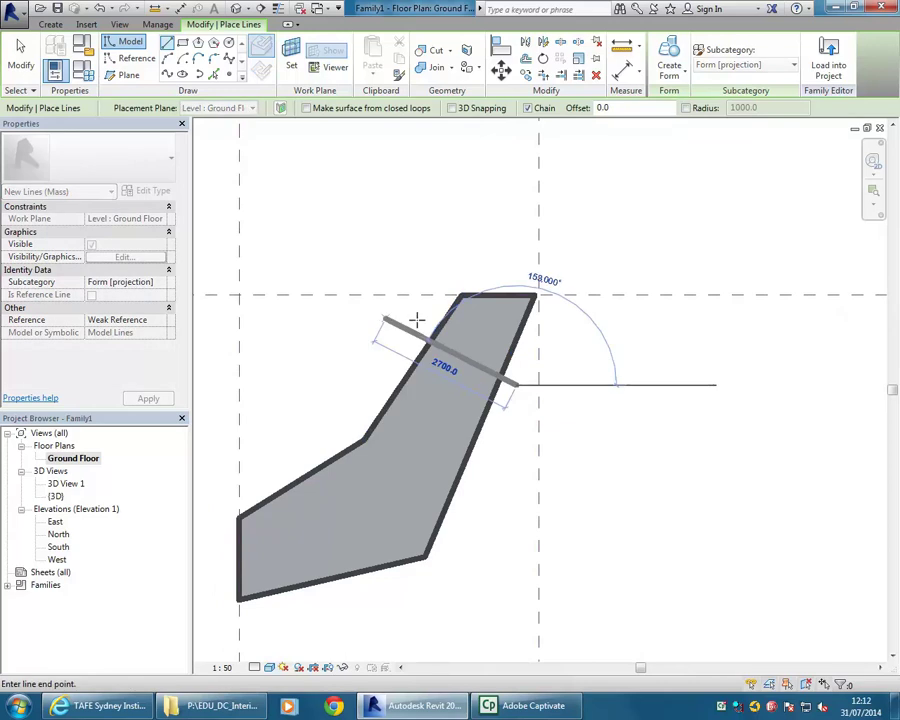
{"action": "left_click", "coordinate": [429, 317]}
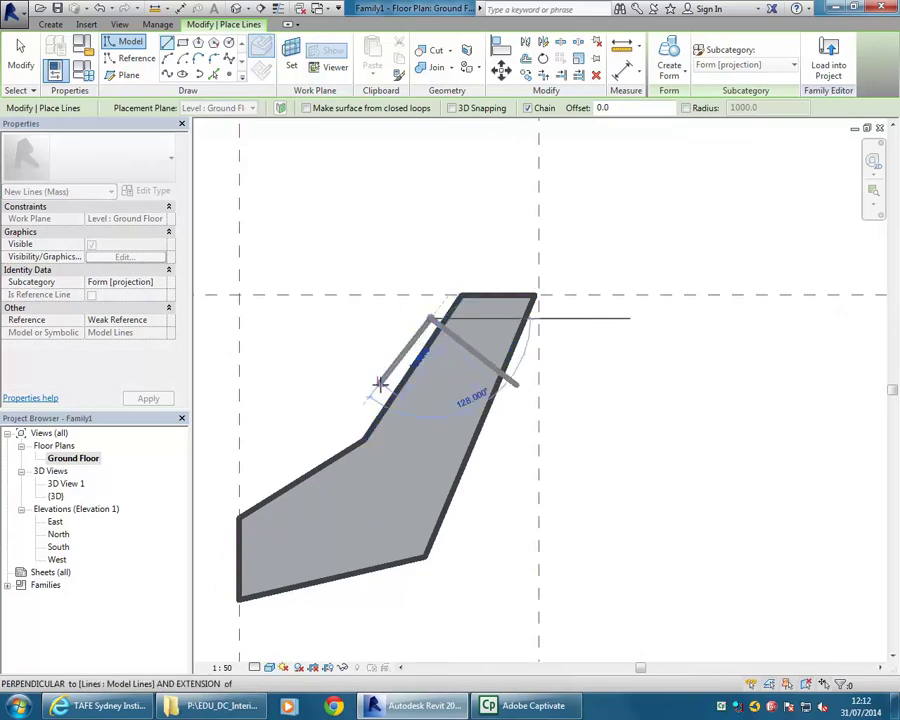
{"action": "left_click", "coordinate": [361, 408]}
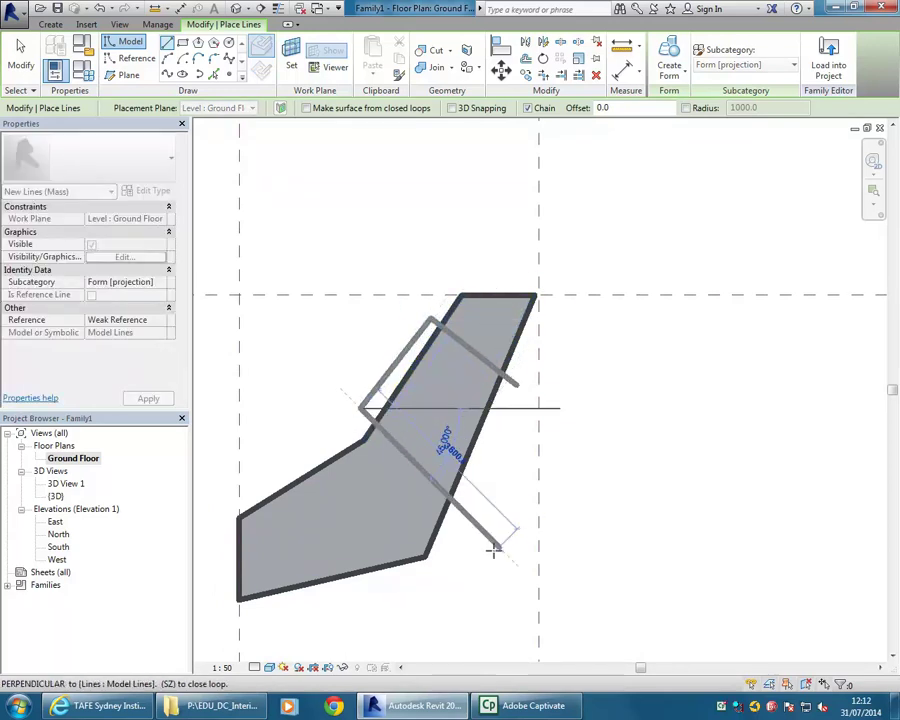
{"action": "left_click", "coordinate": [457, 573]}
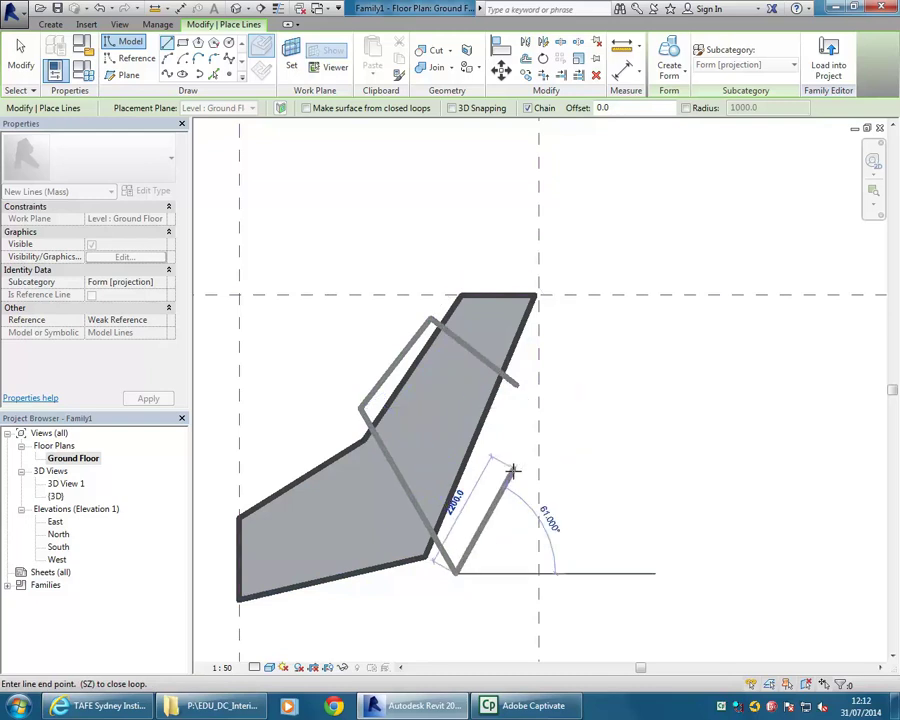
{"action": "left_click", "coordinate": [516, 385]}
{"action": "key", "text": "Escape"}
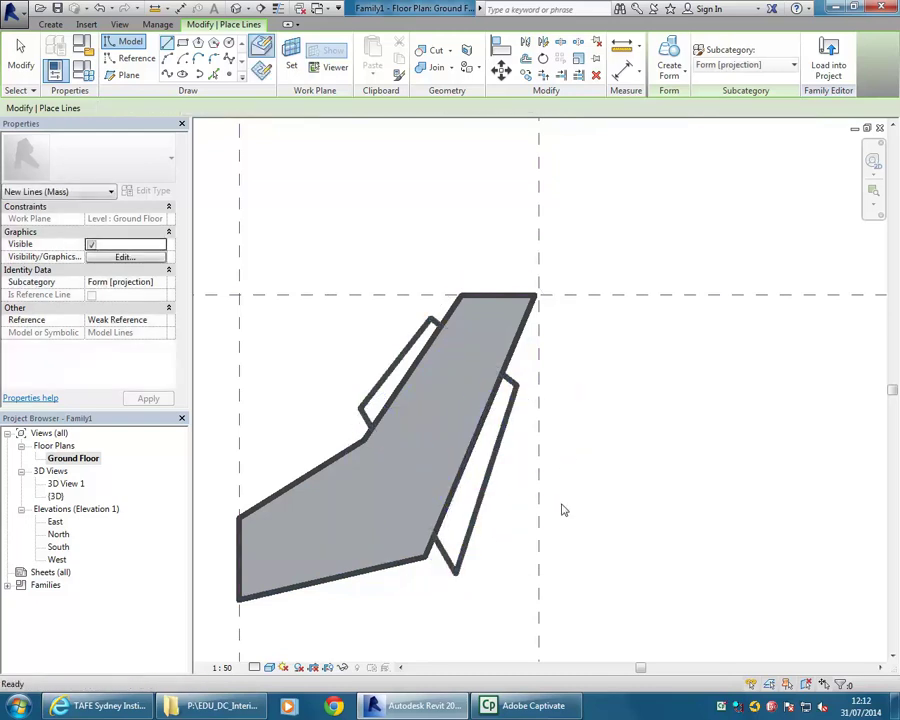
{"action": "key", "text": "Escape"}
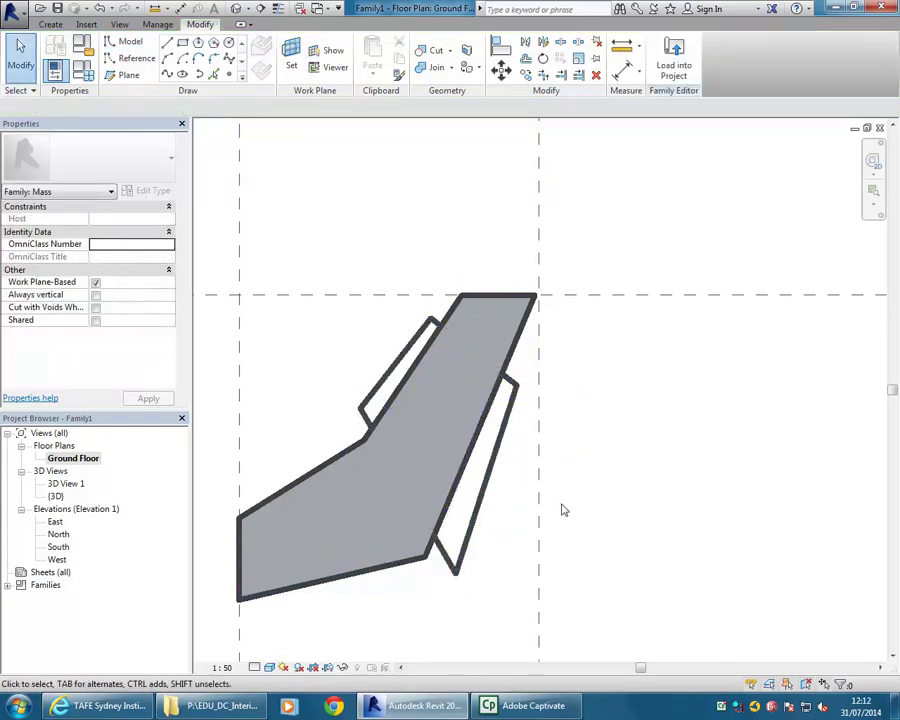
In the {3D} view, create a void form from the four-sided loop and stretch it to about 2950 mm high.
{"action": "double_click", "coordinate": [55, 497]}
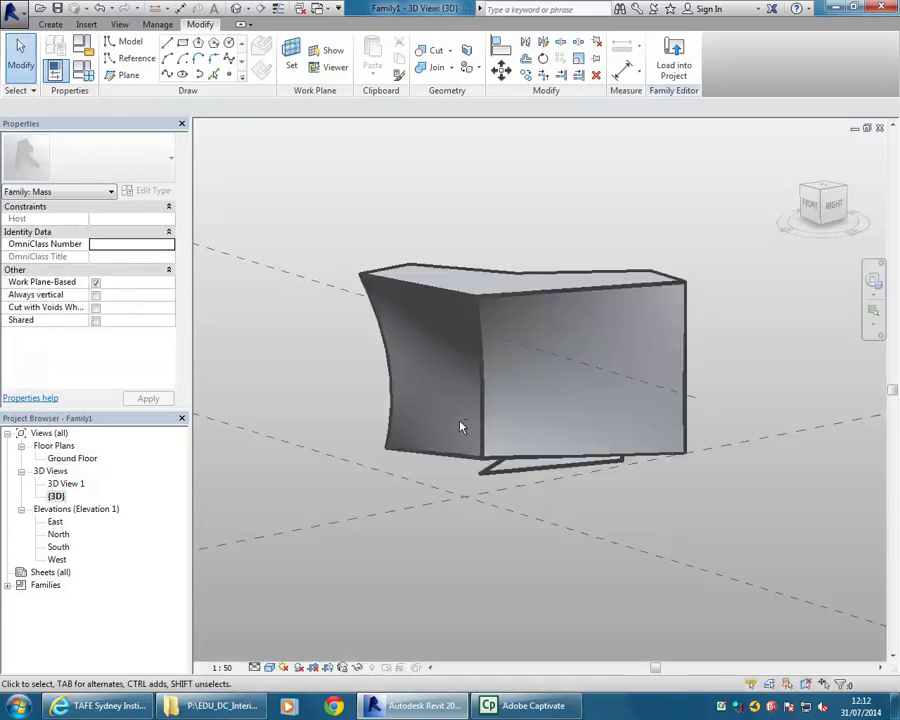
{"action": "middle_click_drag", "start_coordinate": [460, 427], "coordinate": [452, 474], "text": "shift"}
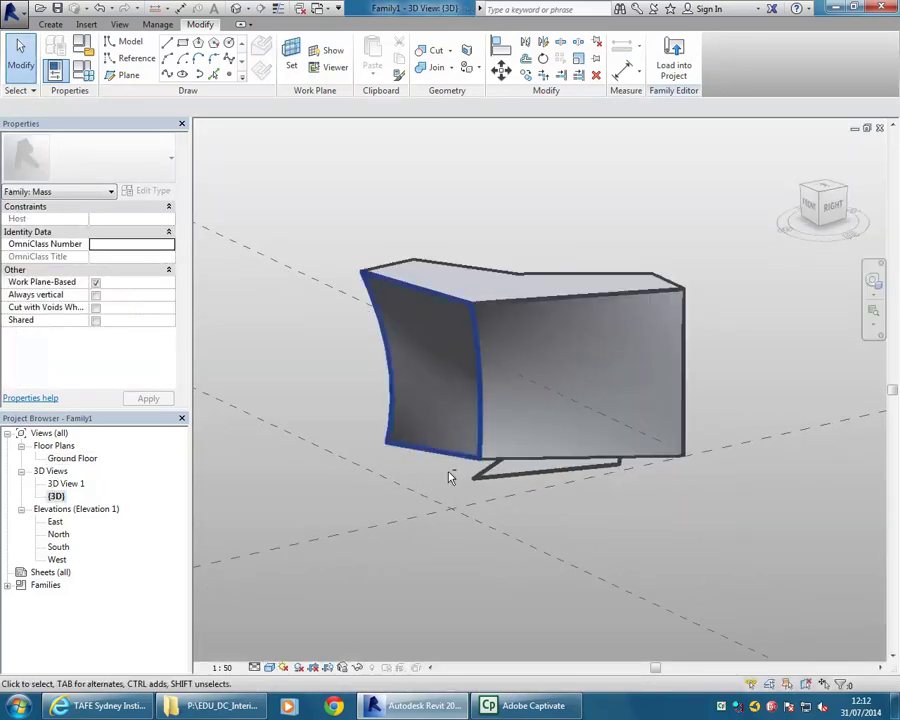
{"action": "left_click", "coordinate": [505, 479]}
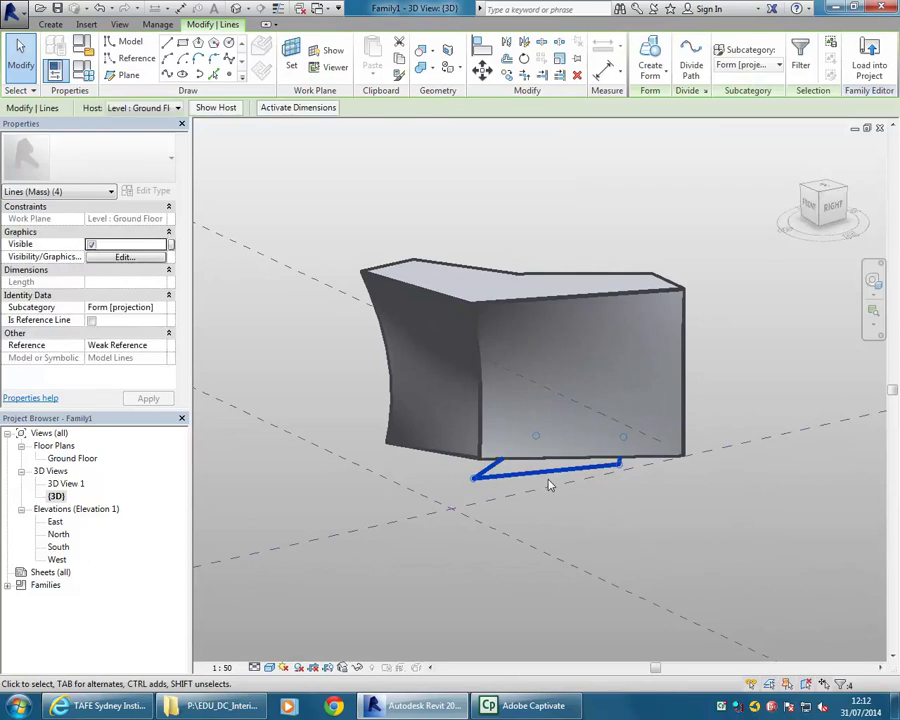
{"action": "left_click", "coordinate": [650, 70]}
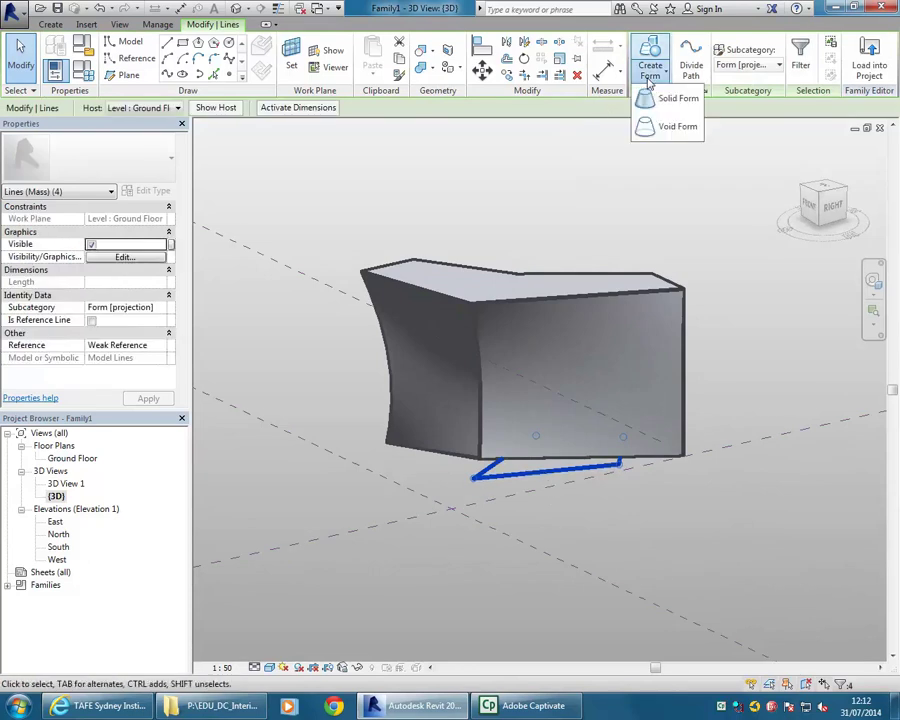
{"action": "left_click", "coordinate": [661, 127]}
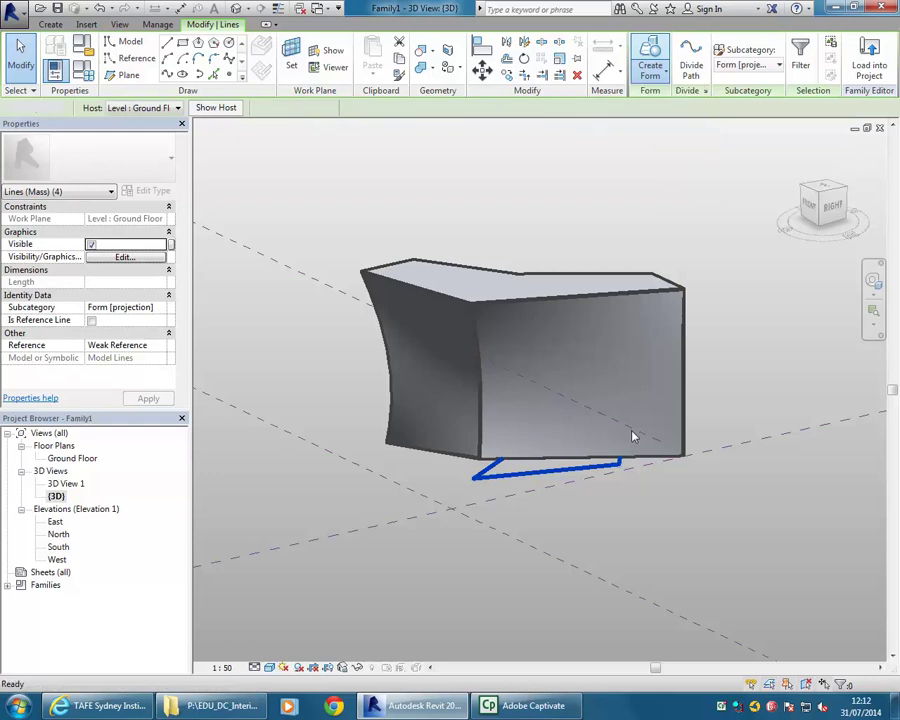
{"action": "left_click_drag", "start_coordinate": [549, 419], "coordinate": [548, 377]}
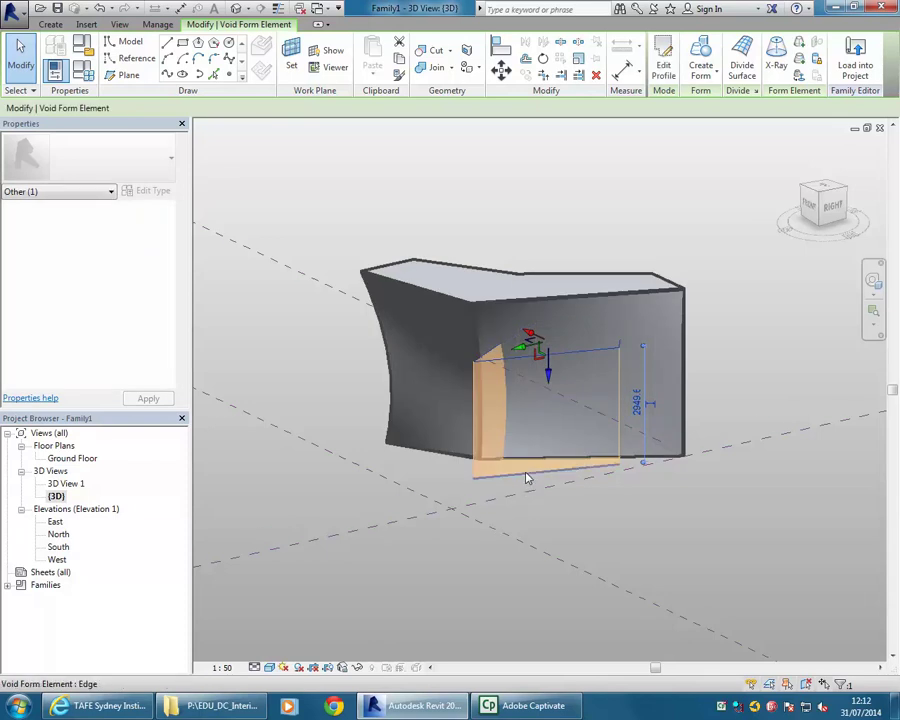
Raise the void's bottom face so the void is about 1990 mm high, and deselect it to cut the solid.
{"action": "key", "text": "Tab"}
{"action": "key", "text": "Tab"}
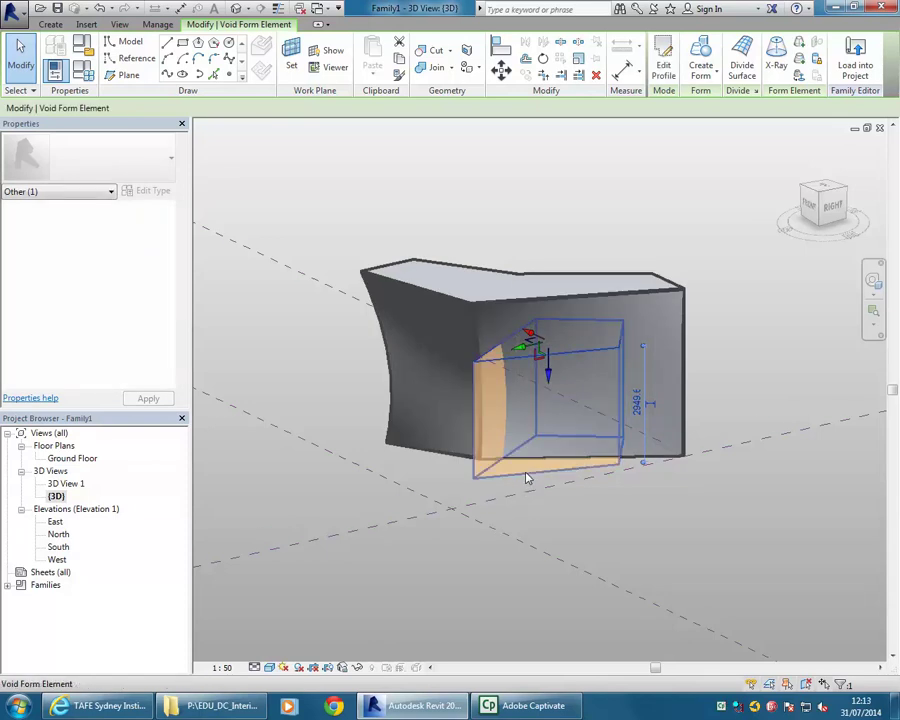
{"action": "left_click", "coordinate": [527, 478]}
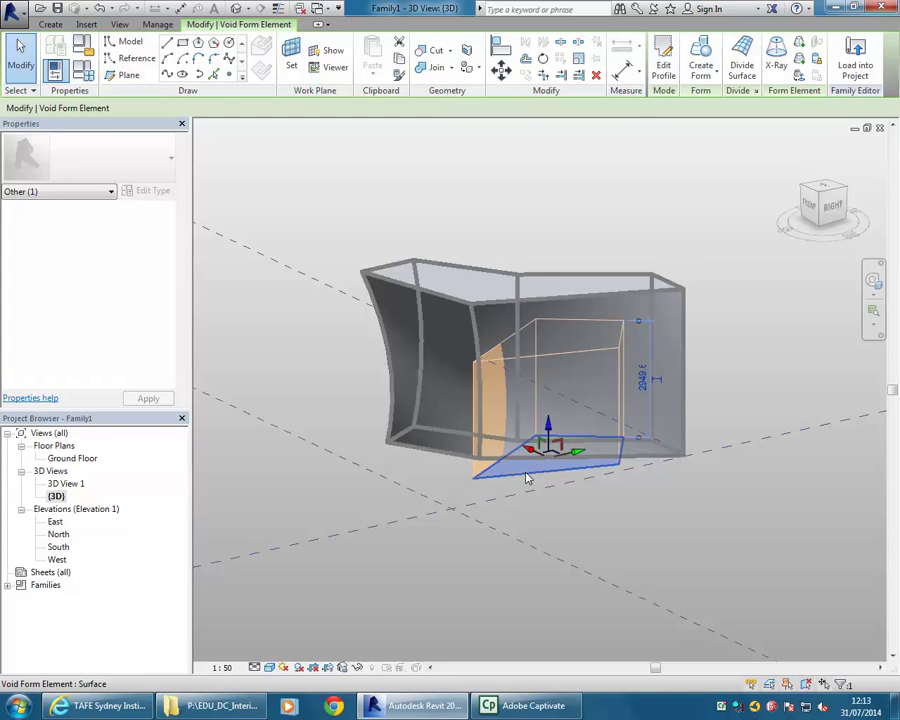
{"action": "left_click_drag", "start_coordinate": [527, 478], "coordinate": [530, 443]}
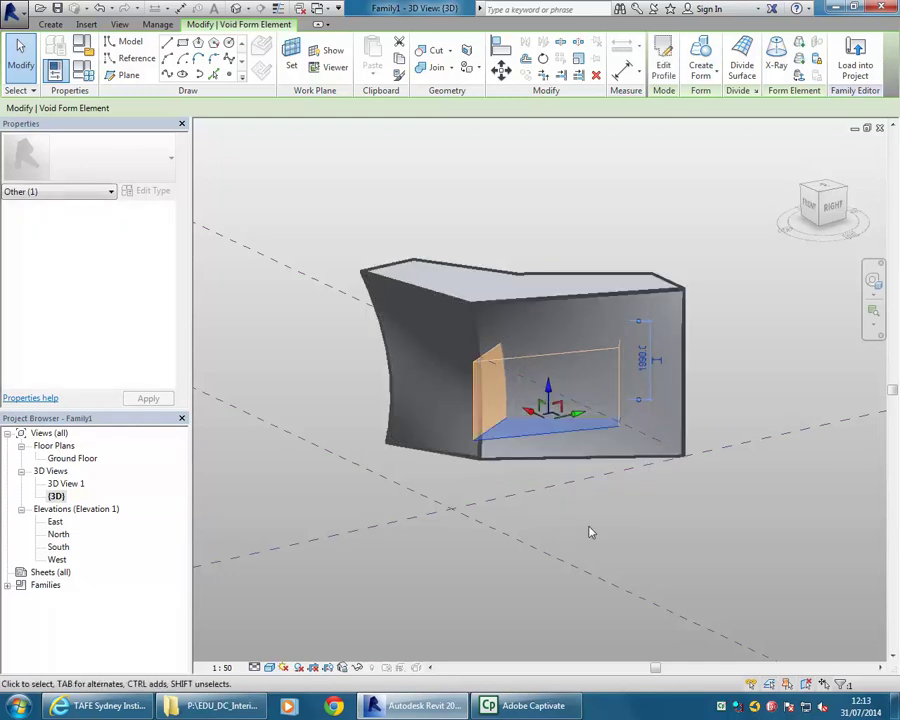
{"action": "left_click", "coordinate": [589, 532]}
Examine the opening cut through the form from the right and front sides.
{"action": "middle_click_drag", "start_coordinate": [556, 456], "coordinate": [452, 424], "text": "shift"}
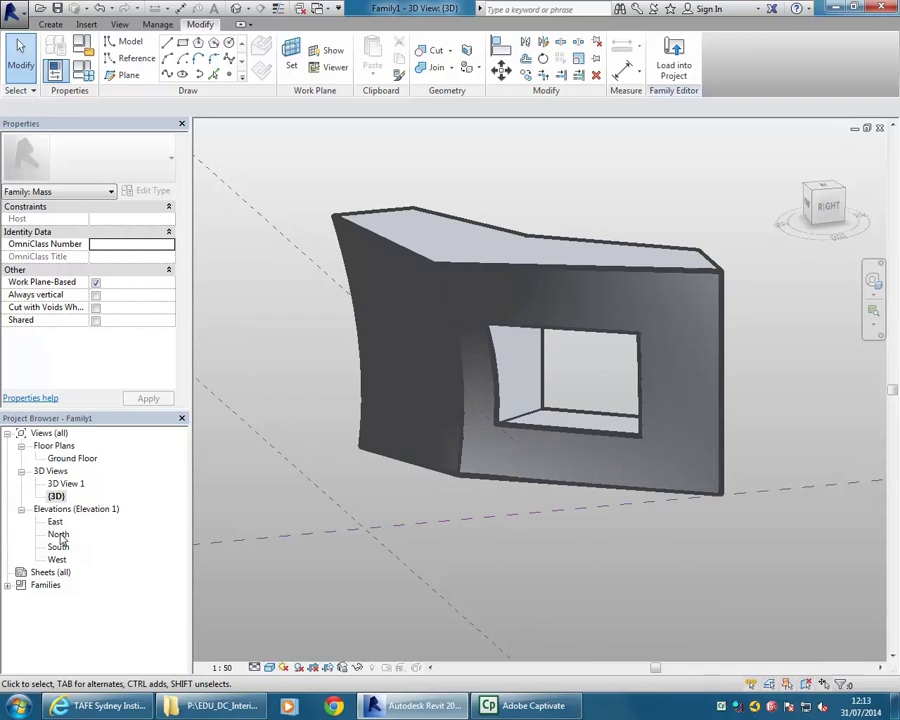
{"action": "scroll", "coordinate": [404, 352], "scroll_direction": "down", "scroll_amount": 2}
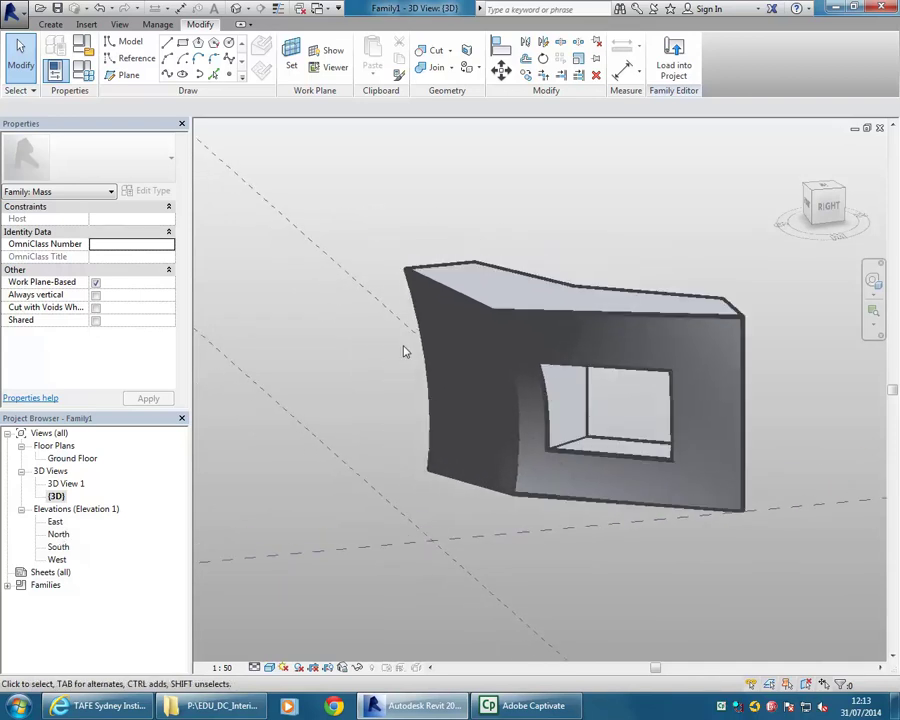
{"action": "scroll", "coordinate": [417, 466], "scroll_direction": "down", "scroll_amount": 1}
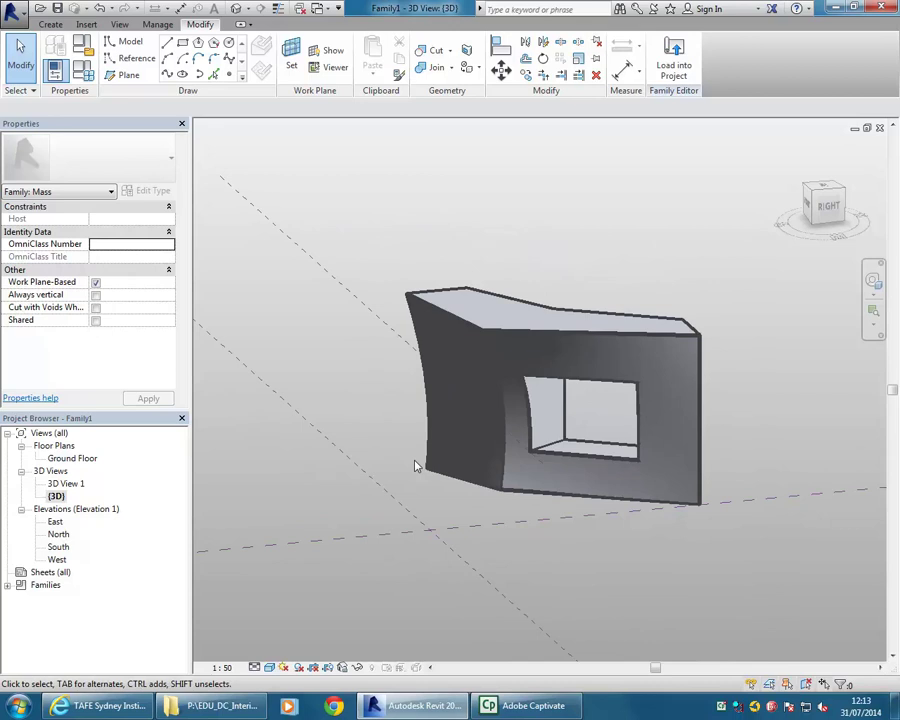
{"action": "middle_click_drag", "start_coordinate": [329, 385], "coordinate": [390, 447], "text": "shift"}
{"action": "middle_click_drag", "start_coordinate": [373, 373], "coordinate": [610, 457], "text": "shift"}
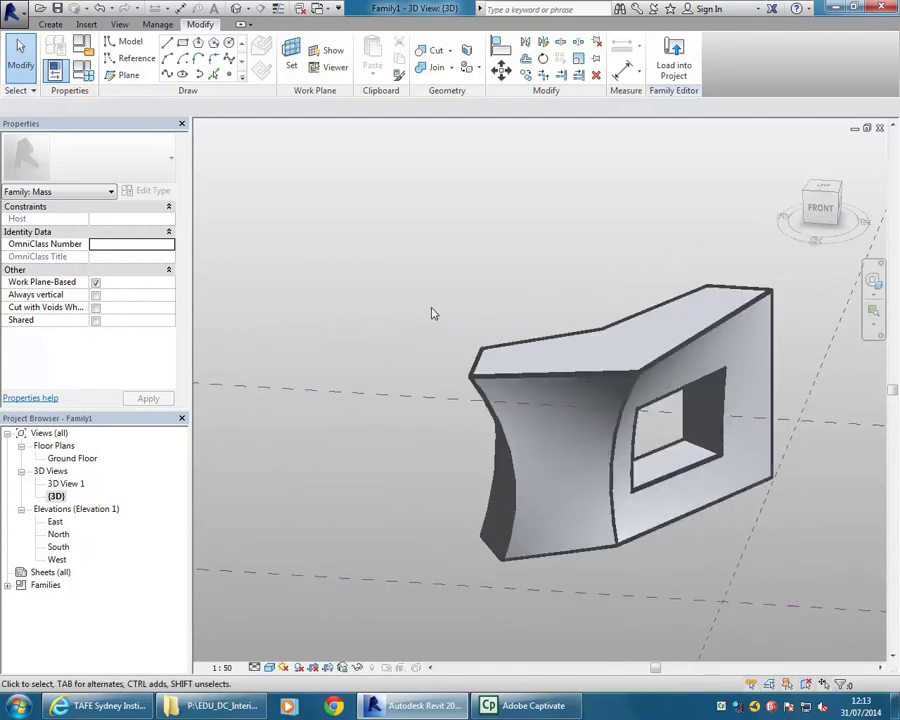
{"action": "middle_click_drag", "start_coordinate": [373, 396], "coordinate": [413, 351]}
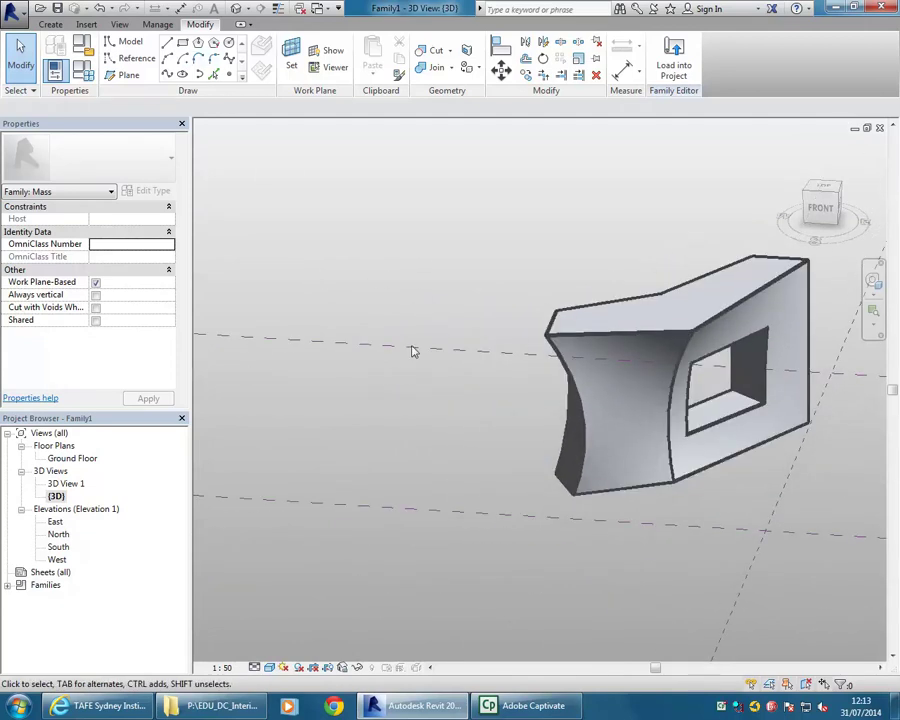
{"action": "left_click", "coordinate": [168, 52]}
{"action": "middle_click_drag", "start_coordinate": [410, 440], "coordinate": [364, 376]}
{"action": "key", "text": "Escape"}
{"action": "key", "text": "Escape"}
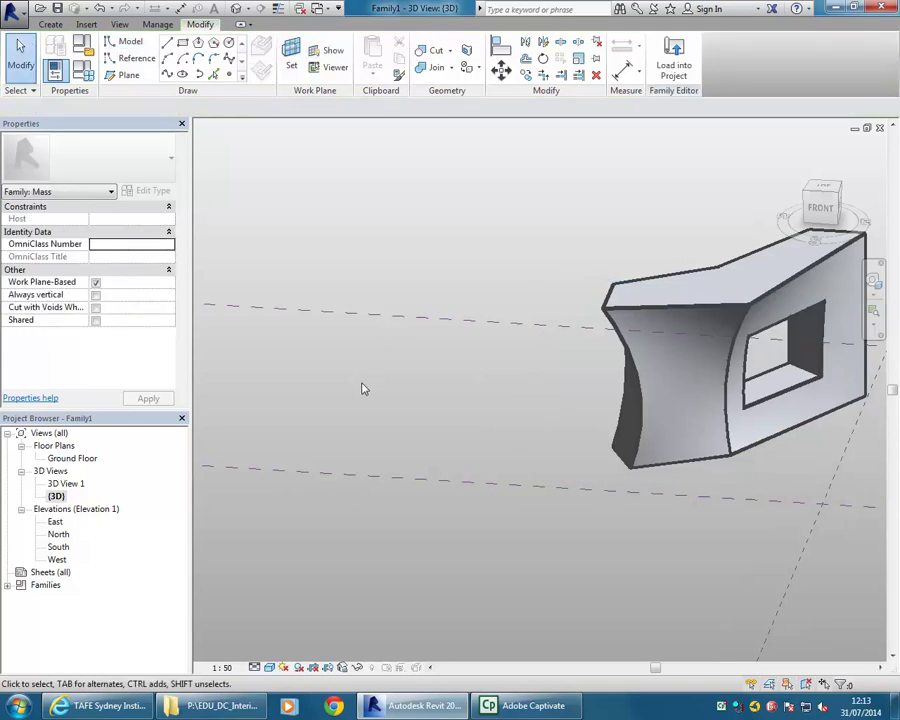
Draw a closed four-sided loop of model lines in the empty area beside the form, with one side about 3200 mm long.
{"action": "middle_click_drag", "start_coordinate": [364, 389], "coordinate": [394, 414]}
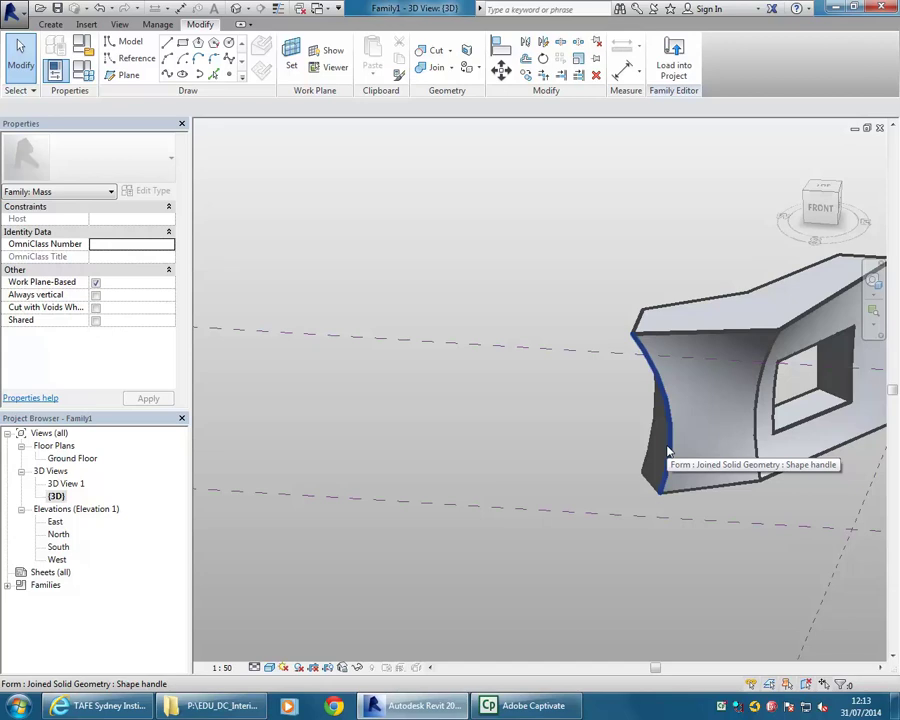
{"action": "left_click", "coordinate": [183, 44]}
{"action": "left_click", "coordinate": [435, 385]}
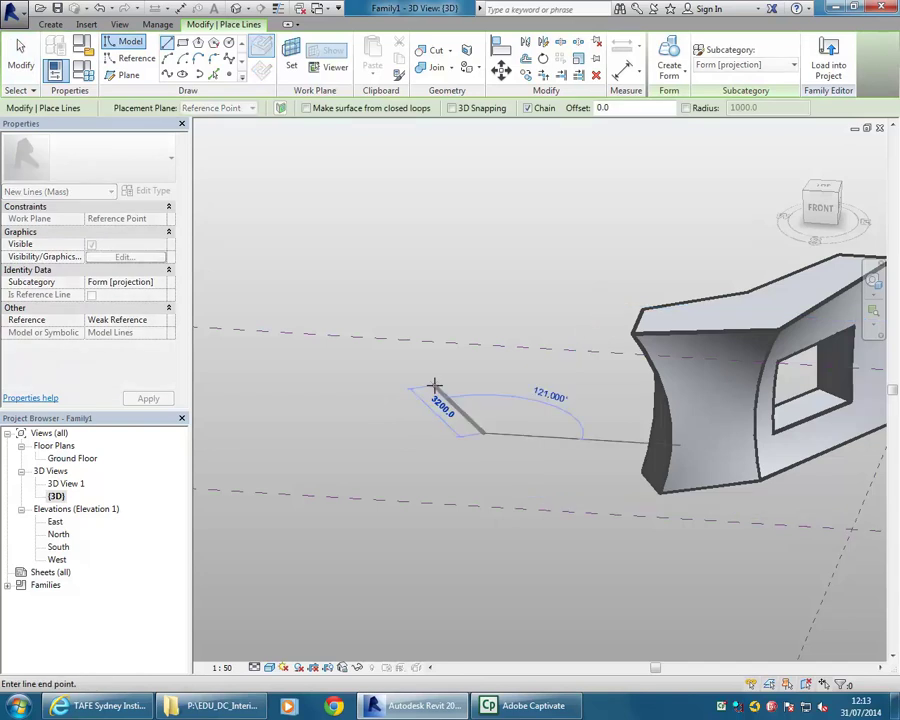
{"action": "left_click", "coordinate": [348, 421]}
{"action": "left_click", "coordinate": [401, 472]}
{"action": "left_click", "coordinate": [482, 432]}
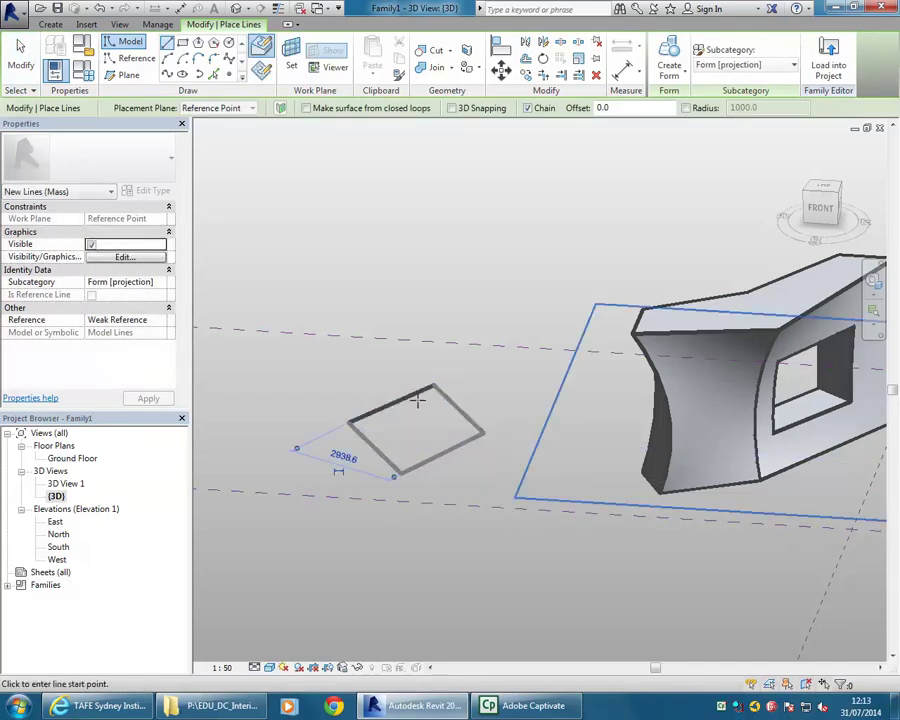
{"action": "key", "text": "Escape"}
{"action": "key", "text": "Escape"}
Draw a single straight model line beside the four-sided loop, on the side away from the form.
{"action": "middle_click_drag", "start_coordinate": [446, 402], "coordinate": [413, 408]}
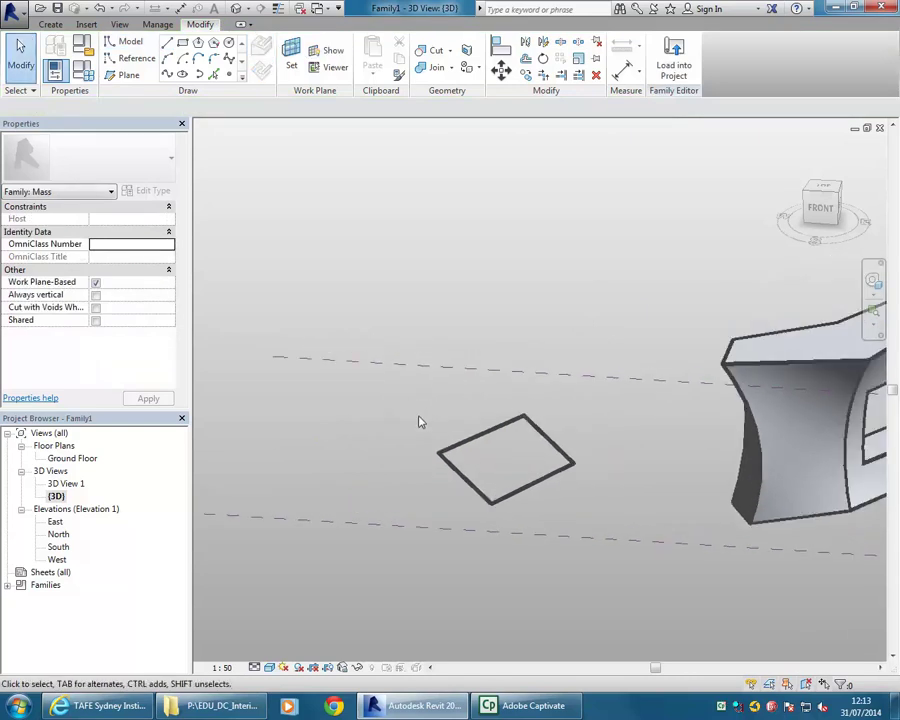
{"action": "left_click", "coordinate": [167, 43]}
{"action": "left_click", "coordinate": [364, 399]}
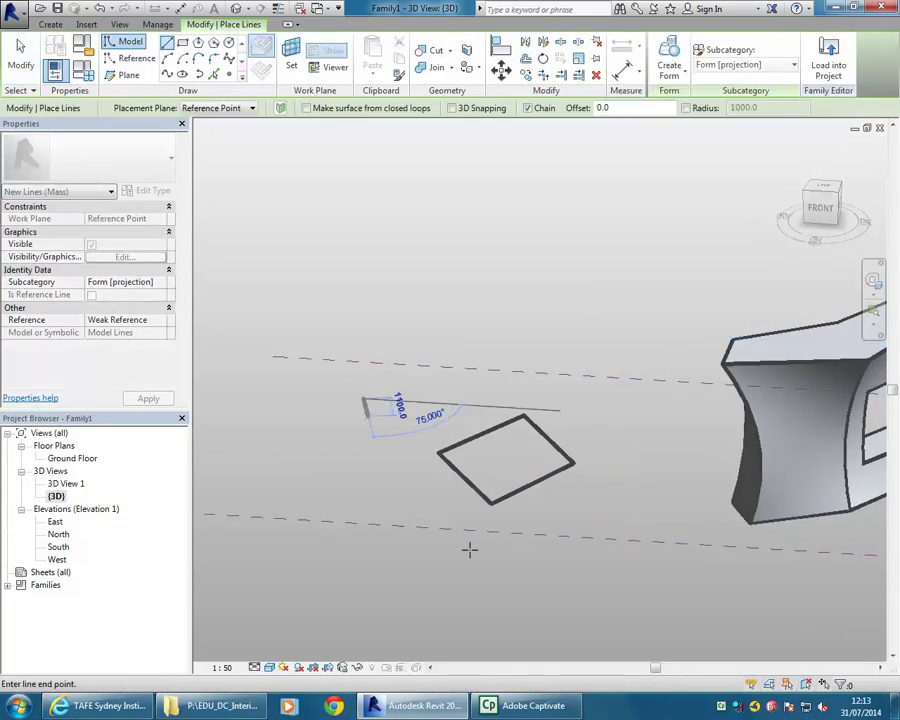
{"action": "left_click", "coordinate": [424, 573]}
{"action": "key", "text": "Escape"}
{"action": "key", "text": "Escape"}
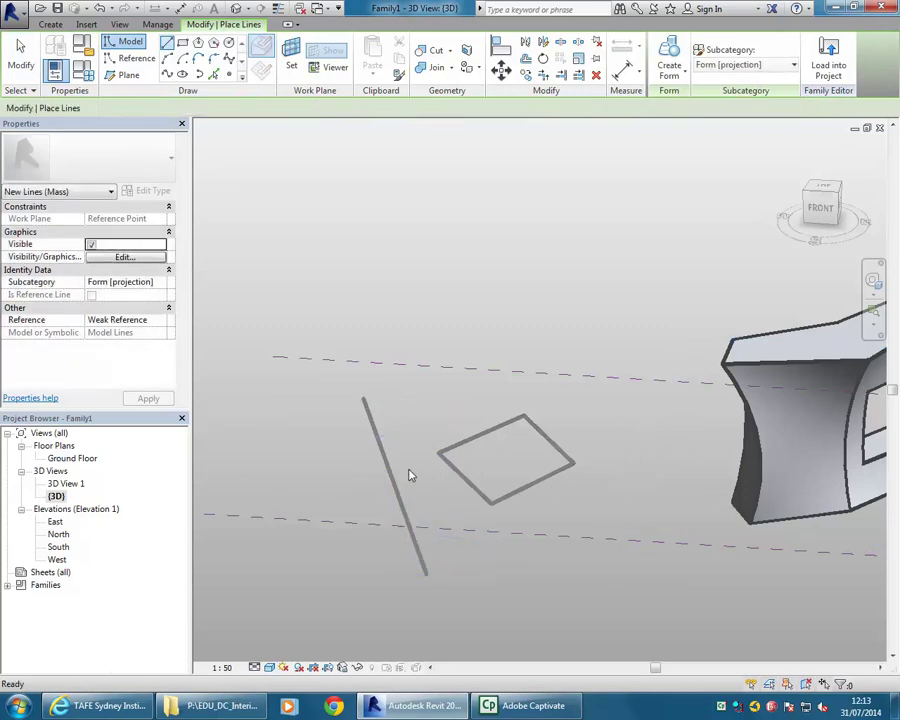
Create a revolved form from the four-sided loop around the single straight line.
{"action": "key", "text": "Tab"}
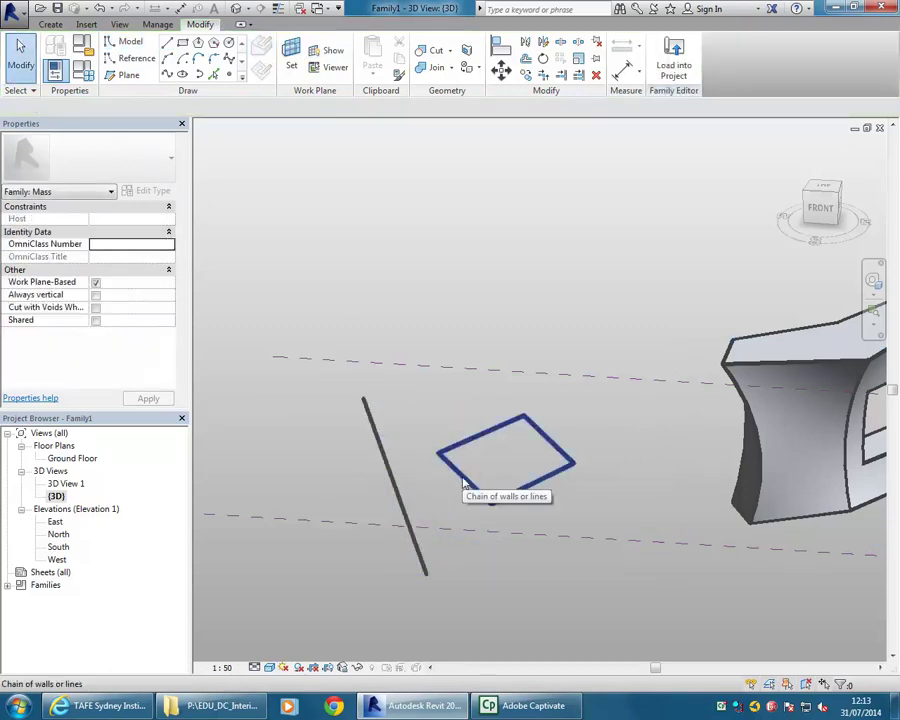
{"action": "left_click", "coordinate": [465, 485]}
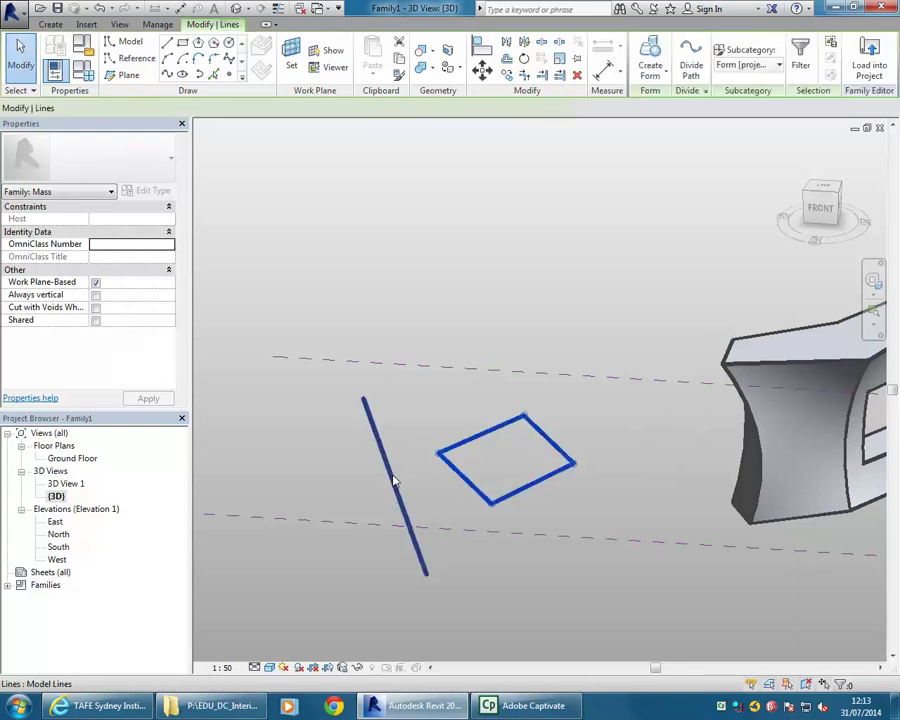
{"action": "left_click", "coordinate": [395, 480], "text": "ctrl"}
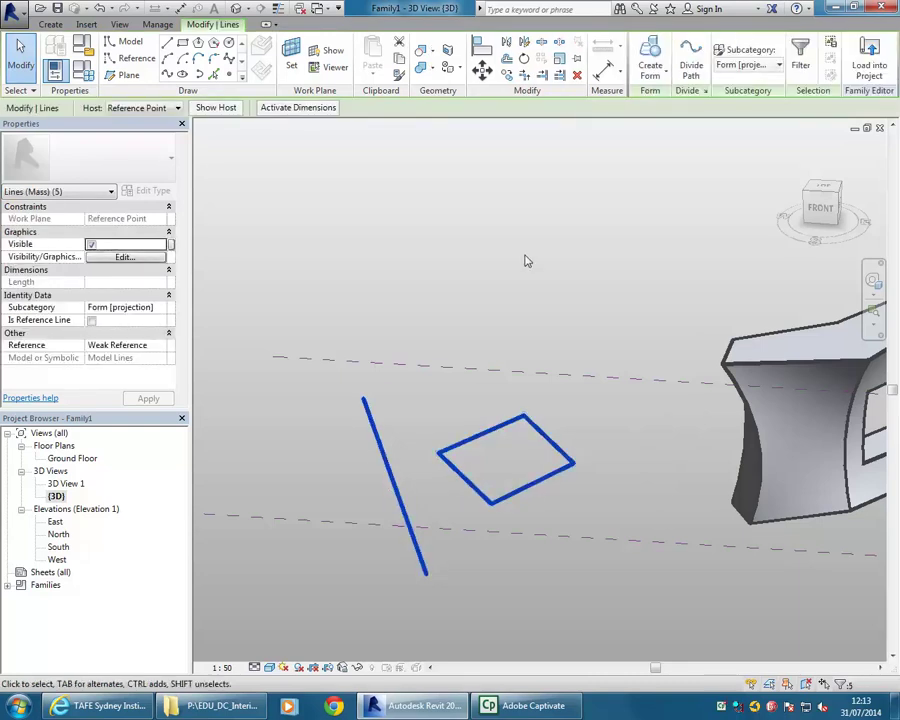
{"action": "left_click", "coordinate": [650, 62]}
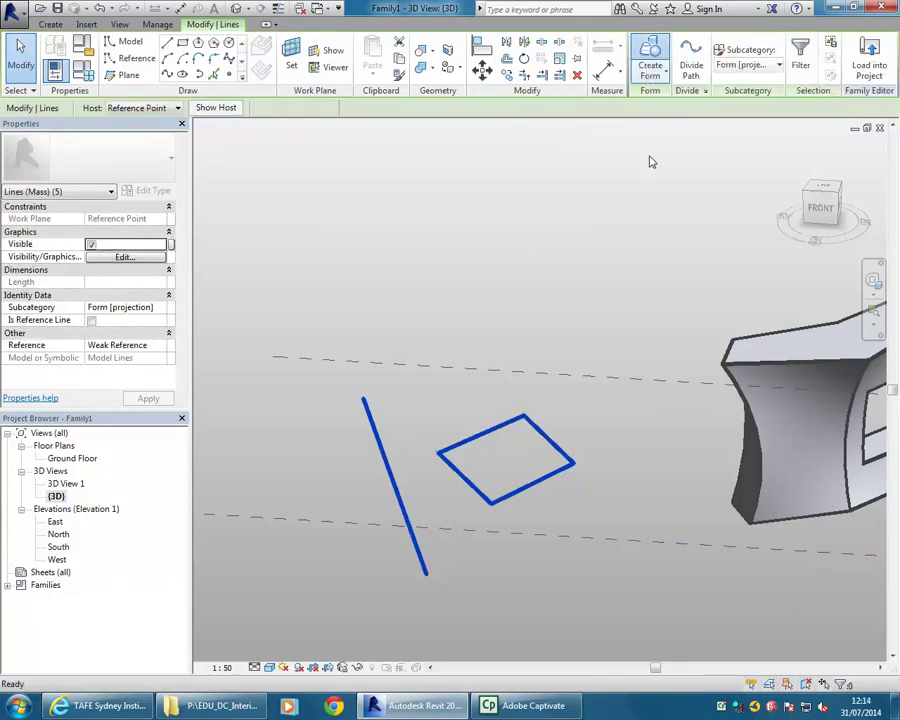
{"action": "middle_click_drag", "start_coordinate": [603, 423], "coordinate": [603, 336], "text": "shift"}
{"action": "middle_click_drag", "start_coordinate": [615, 412], "coordinate": [601, 418], "text": "shift"}
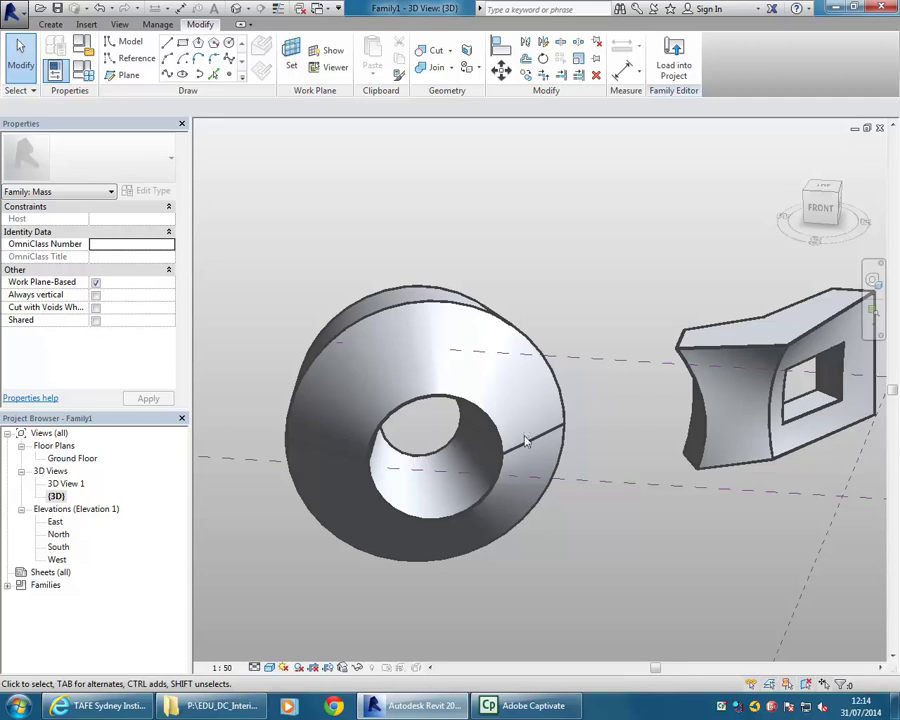
Set the revolved ring's end angle to 180° to turn it into a half ring.
{"action": "left_click", "coordinate": [546, 373]}
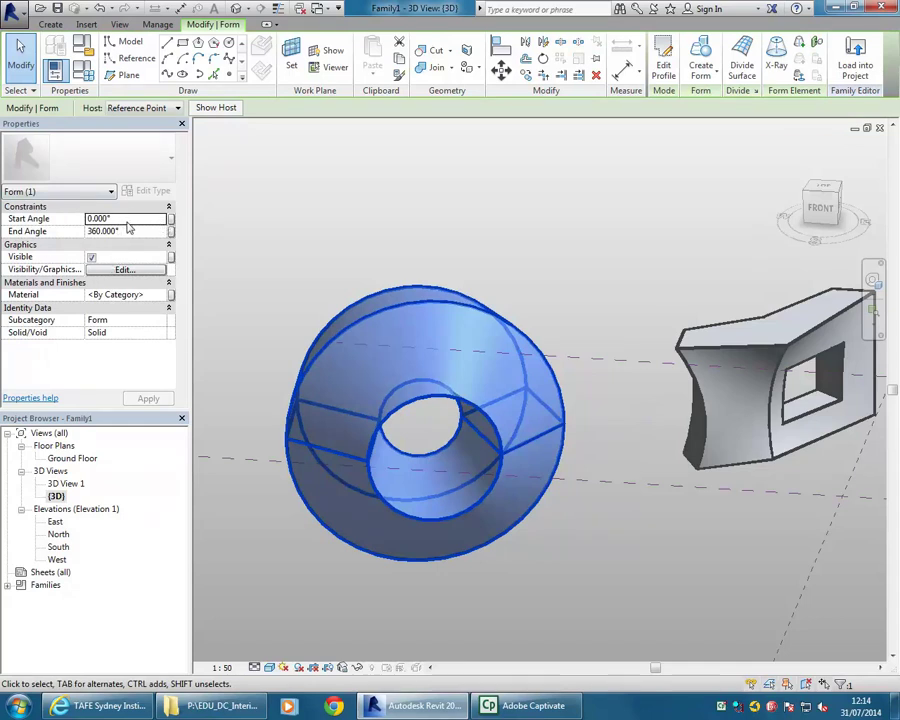
{"action": "left_click", "coordinate": [126, 231]}
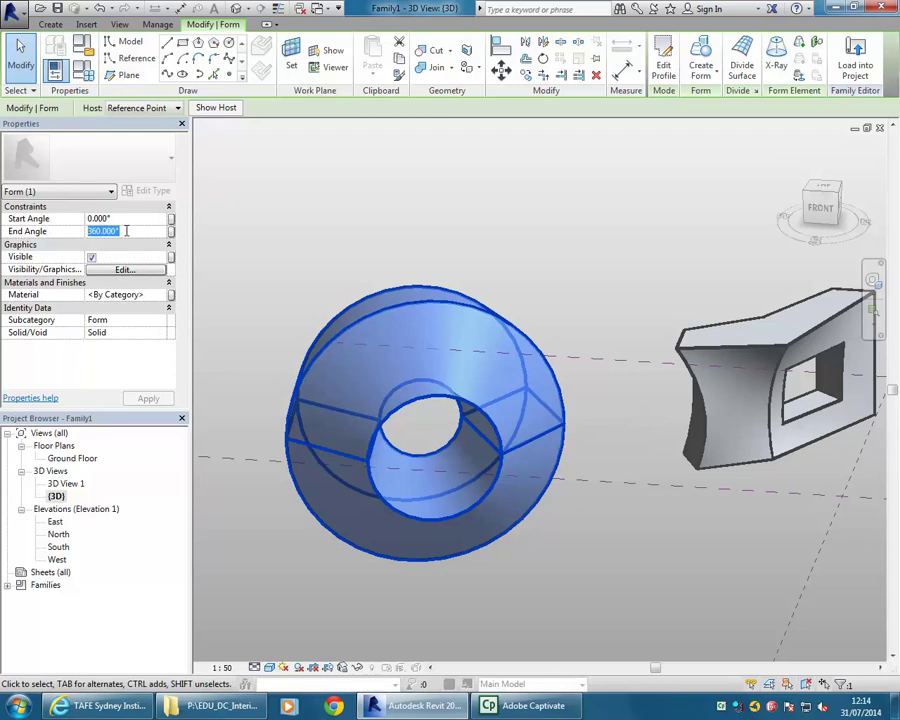
{"action": "type", "text": "180"}
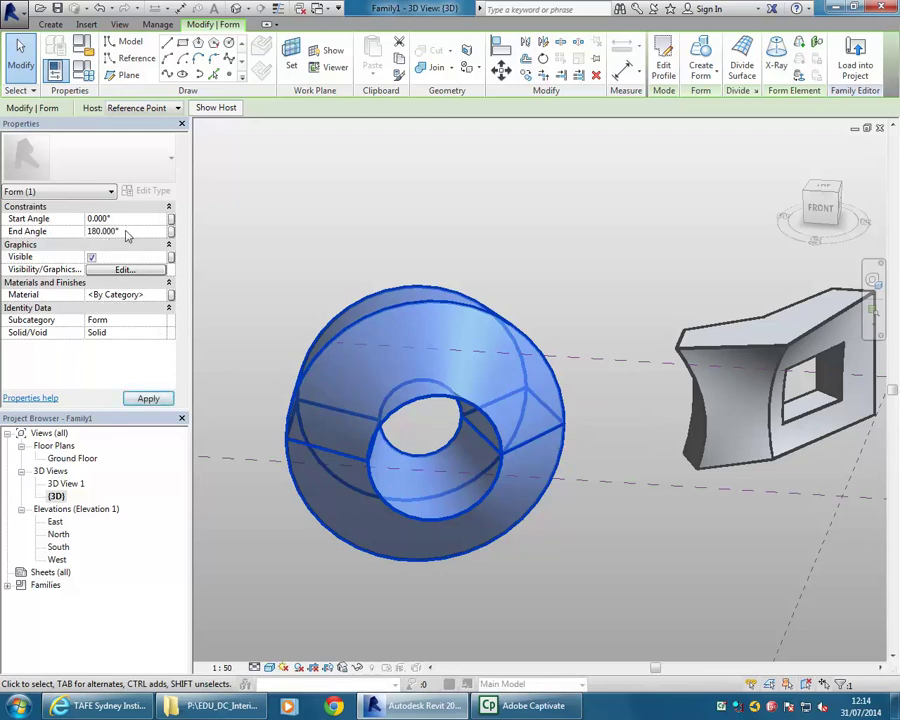
{"action": "left_click", "coordinate": [462, 482]}
{"action": "middle_click_drag", "start_coordinate": [462, 482], "coordinate": [387, 476], "text": "shift"}
{"action": "middle_click_drag", "start_coordinate": [465, 423], "coordinate": [535, 480], "text": "shift"}
{"action": "scroll", "coordinate": [663, 480], "scroll_direction": "up", "scroll_amount": 2}
{"action": "scroll", "coordinate": [566, 444], "scroll_direction": "up", "scroll_amount": 3}
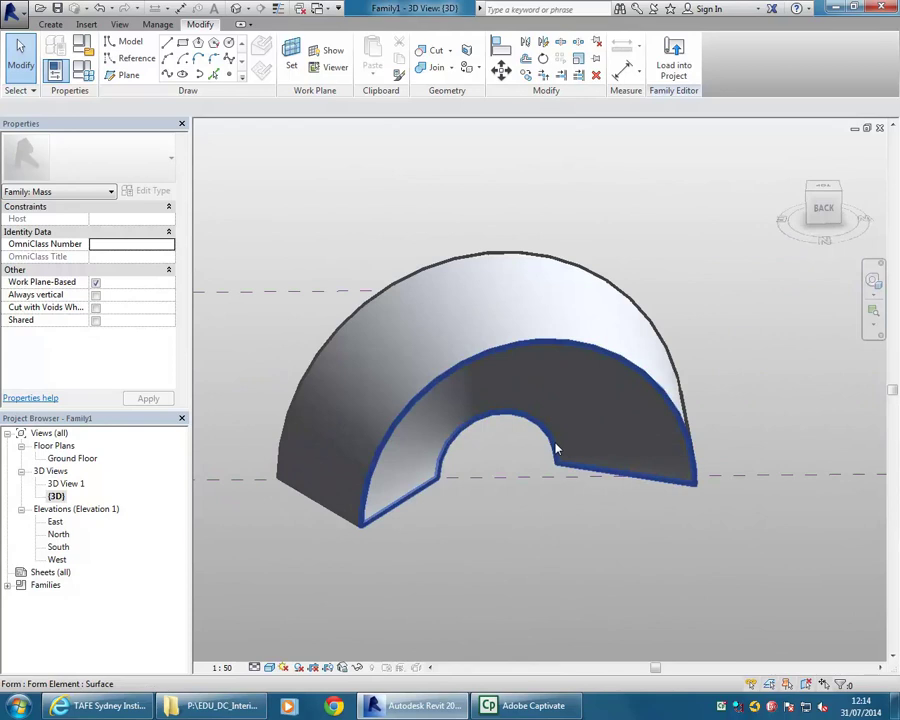
{"action": "left_click", "coordinate": [557, 449]}
{"action": "middle_click_drag", "start_coordinate": [552, 526], "coordinate": [580, 389], "text": "shift"}
{"action": "left_click_drag", "start_coordinate": [580, 389], "coordinate": [406, 437]}
{"action": "middle_click_drag", "start_coordinate": [406, 437], "coordinate": [472, 420], "text": "shift"}
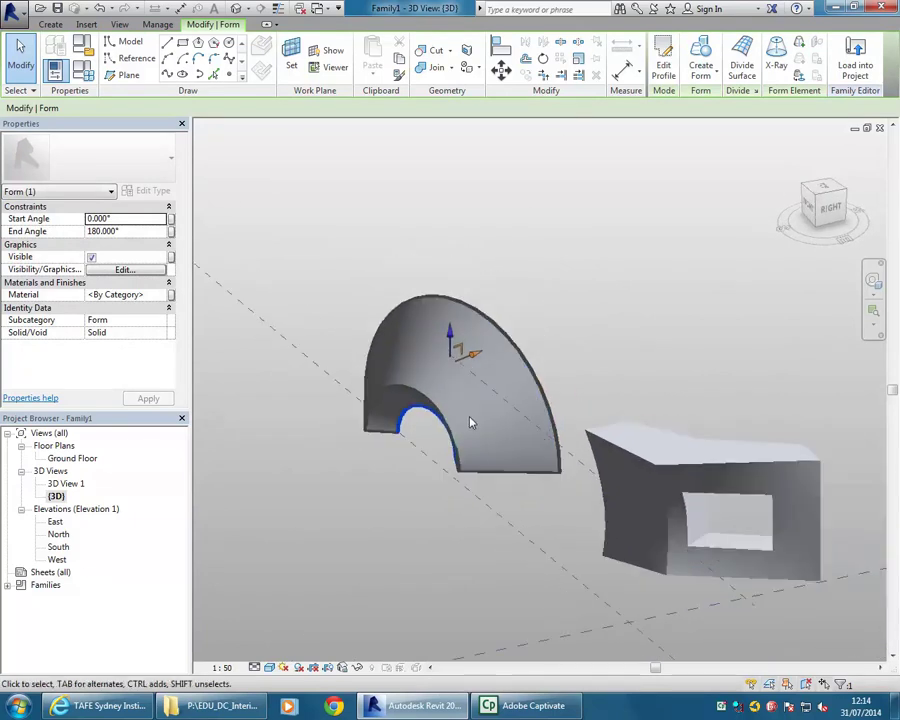
{"action": "left_click", "coordinate": [381, 481]}
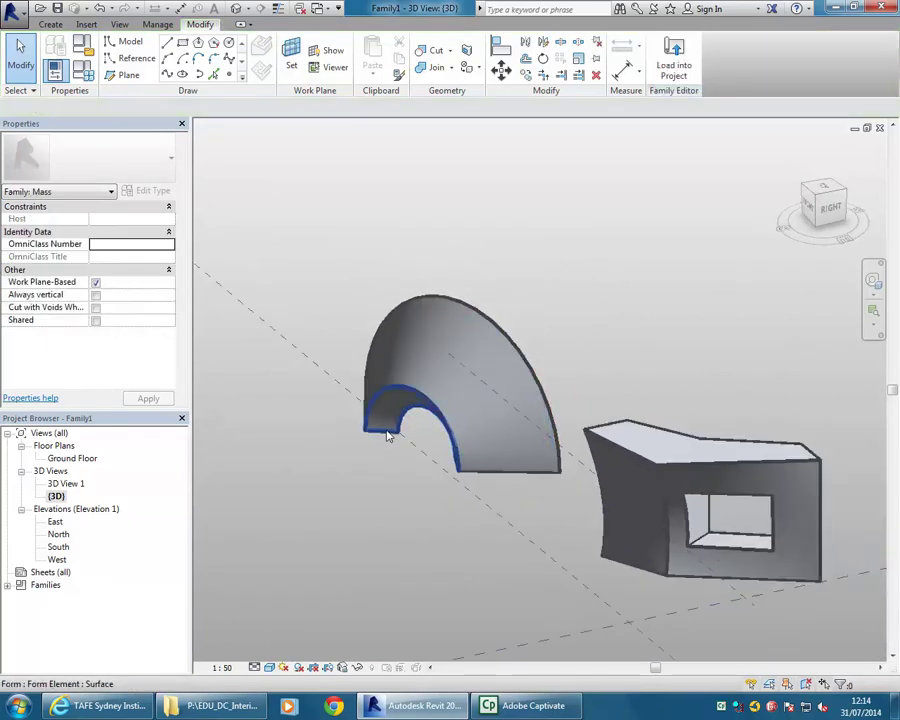
Shift the half ring's side surface inward in two moves to make the form thinner, and deselect it.
{"action": "left_click", "coordinate": [403, 425]}
{"action": "scroll", "coordinate": [405, 410], "scroll_direction": "up", "scroll_amount": 3}
{"action": "left_click_drag", "start_coordinate": [408, 396], "coordinate": [432, 388]}
{"action": "scroll", "coordinate": [432, 400], "scroll_direction": "down", "scroll_amount": 3}
{"action": "middle_click_drag", "start_coordinate": [432, 518], "coordinate": [349, 477], "text": "shift"}
{"action": "scroll", "coordinate": [400, 416], "scroll_direction": "up", "scroll_amount": 2}
{"action": "scroll", "coordinate": [434, 394], "scroll_direction": "up", "scroll_amount": 2}
{"action": "mouse_move", "coordinate": [434, 394]}
{"action": "left_mouse_down"}
{"action": "mouse_move", "coordinate": [452, 382]}
{"action": "mouse_move", "coordinate": [440, 392]}
{"action": "left_mouse_up"}
{"action": "scroll", "coordinate": [425, 508], "scroll_direction": "down", "scroll_amount": 4}
{"action": "left_click", "coordinate": [397, 496]}
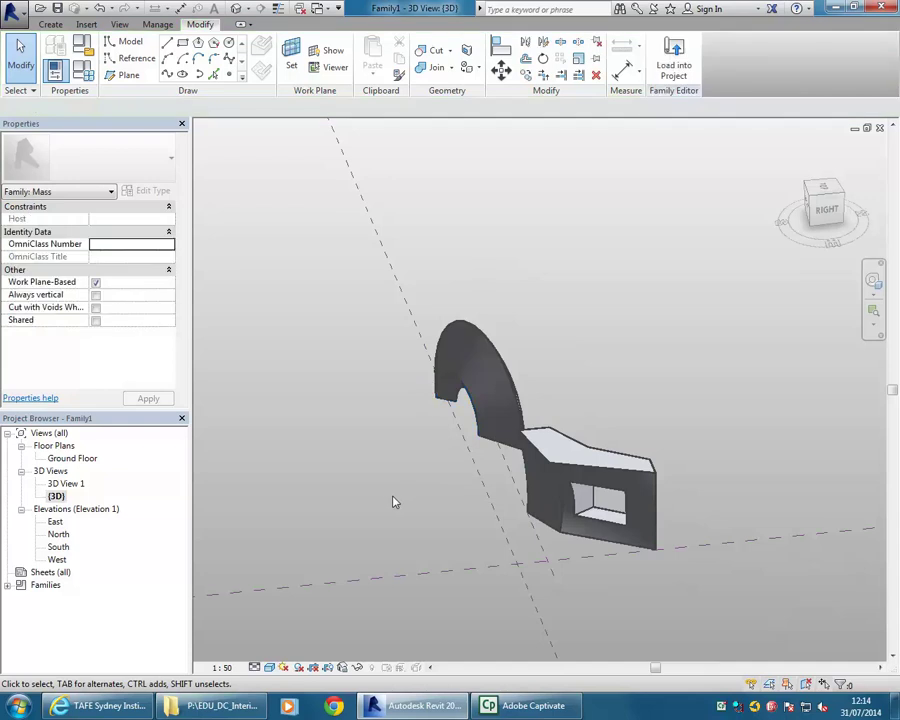
Select the whole half-ring form and nudge it upward six increments in the Ground Floor plan.
{"action": "middle_click_drag", "start_coordinate": [394, 498], "coordinate": [383, 510]}
{"action": "scroll", "coordinate": [376, 338], "scroll_direction": "up", "scroll_amount": 3}
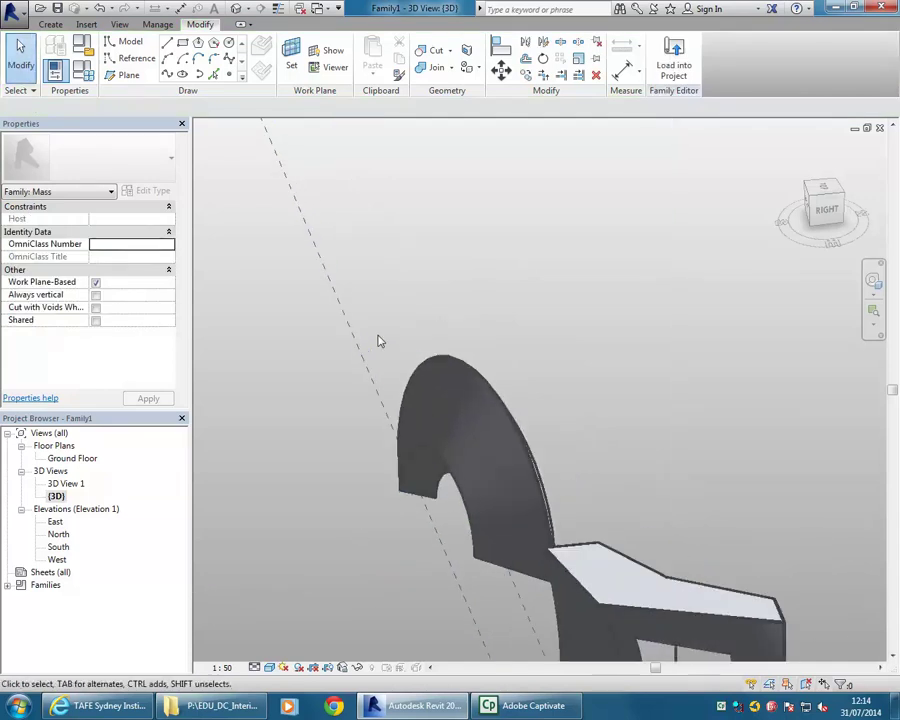
{"action": "left_click", "coordinate": [476, 498]}
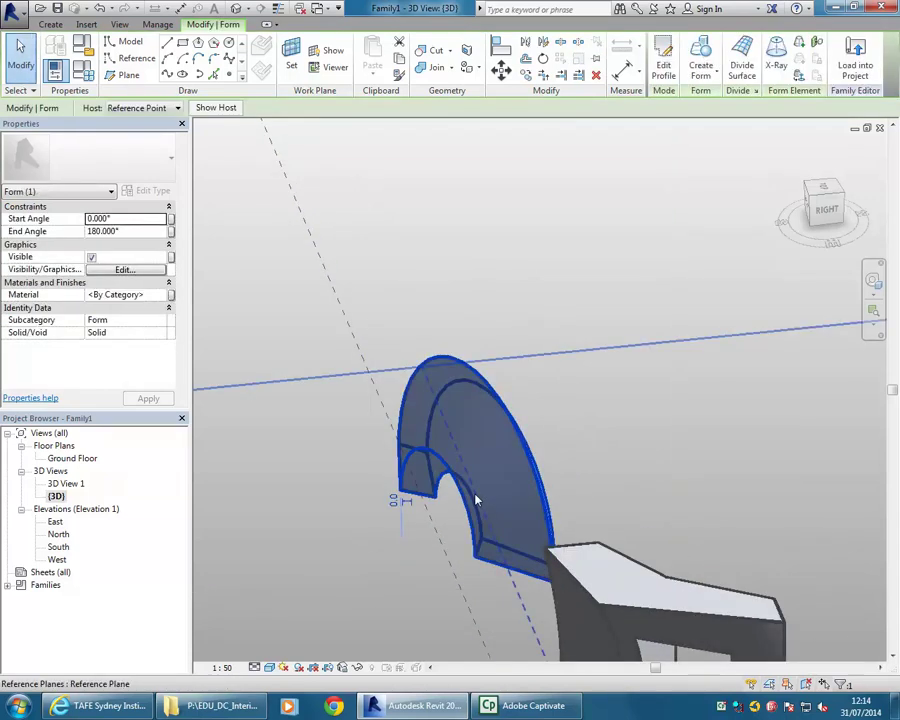
{"action": "double_click", "coordinate": [62, 460]}
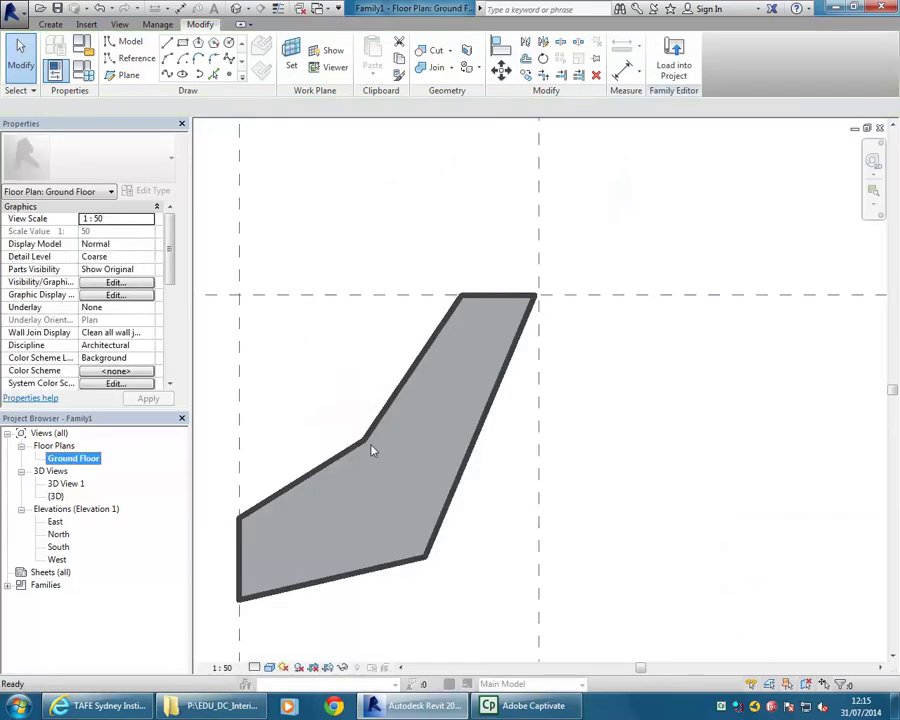
{"action": "scroll", "coordinate": [588, 454], "scroll_direction": "down", "scroll_amount": 1}
{"action": "middle_click_drag", "start_coordinate": [588, 454], "coordinate": [700, 445]}
{"action": "middle_click_drag", "start_coordinate": [450, 482], "coordinate": [570, 478]}
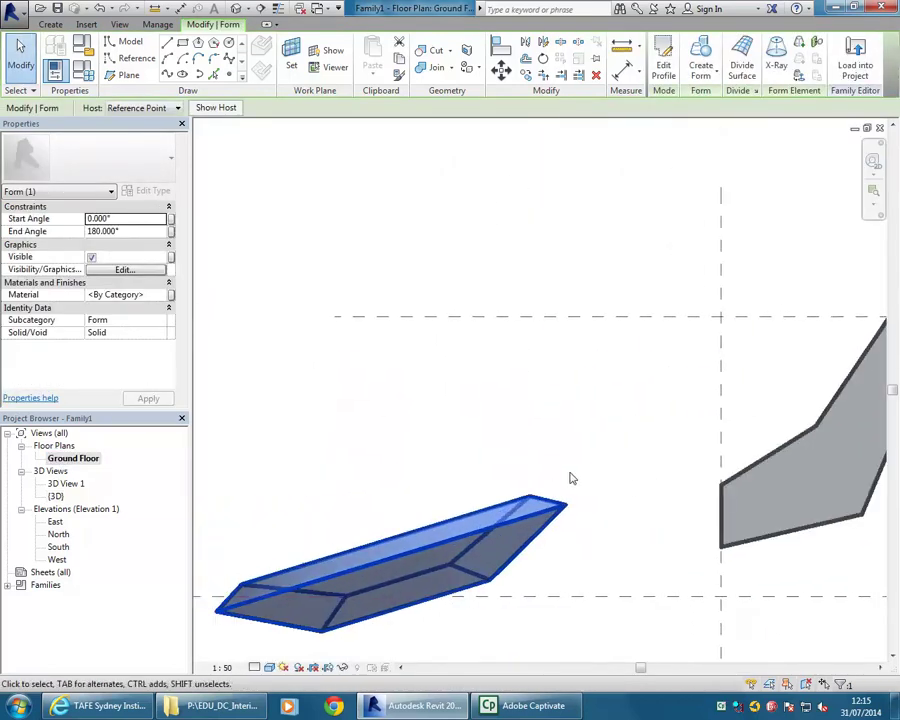
{"action": "key", "text": "Up"}
{"action": "key", "text": "Up"}
{"action": "key", "text": "Up"}
{"action": "key", "text": "Up"}
{"action": "key", "text": "Up"}
{"action": "key", "text": "Up"}
{"action": "scroll", "coordinate": [512, 514], "scroll_direction": "down", "scroll_amount": 1}
{"action": "middle_click_drag", "start_coordinate": [512, 514], "coordinate": [532, 500]}
{"action": "scroll", "coordinate": [472, 518], "scroll_direction": "down", "scroll_amount": 1}
{"action": "scroll", "coordinate": [516, 478], "scroll_direction": "up", "scroll_amount": 1}
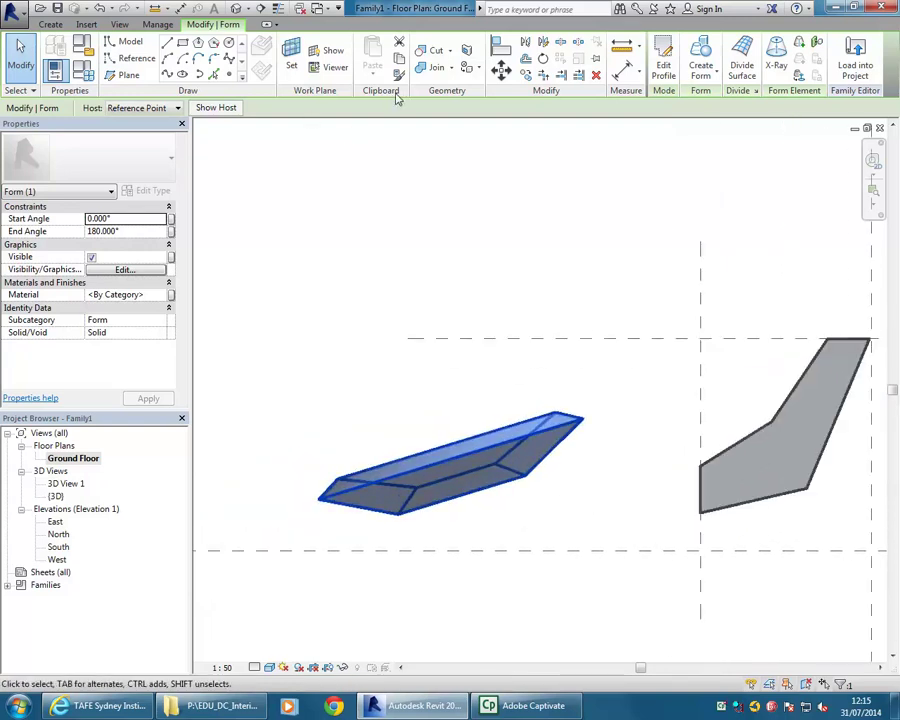
Rotate the half-ring form clockwise about its centre so that its long edge slopes slightly downward.
{"action": "key", "text": "r"}
{"action": "key", "text": "o"}
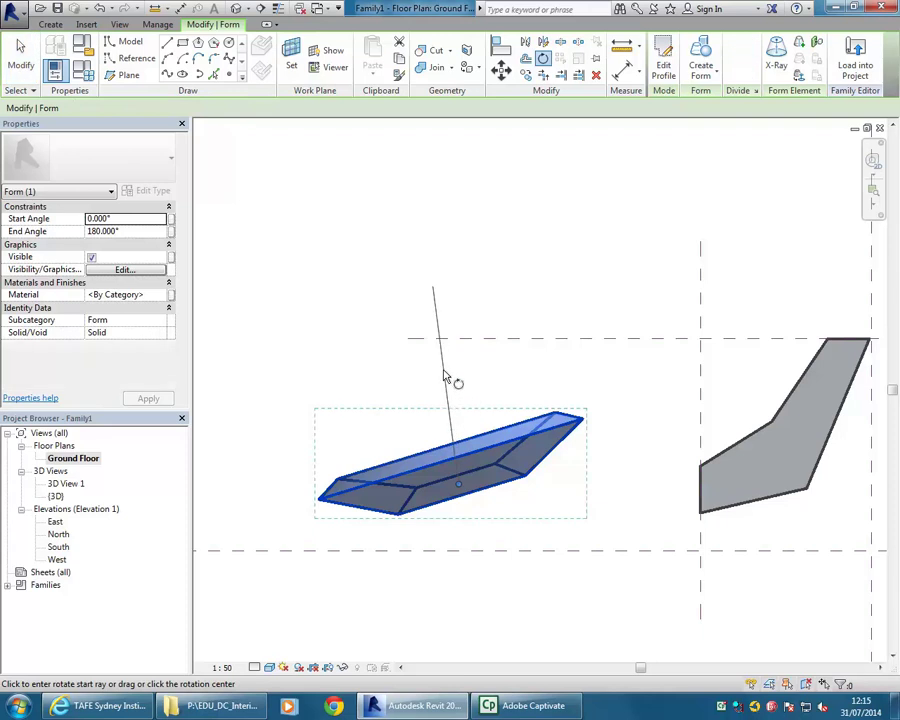
{"action": "left_click", "coordinate": [440, 374]}
{"action": "left_click", "coordinate": [478, 376]}
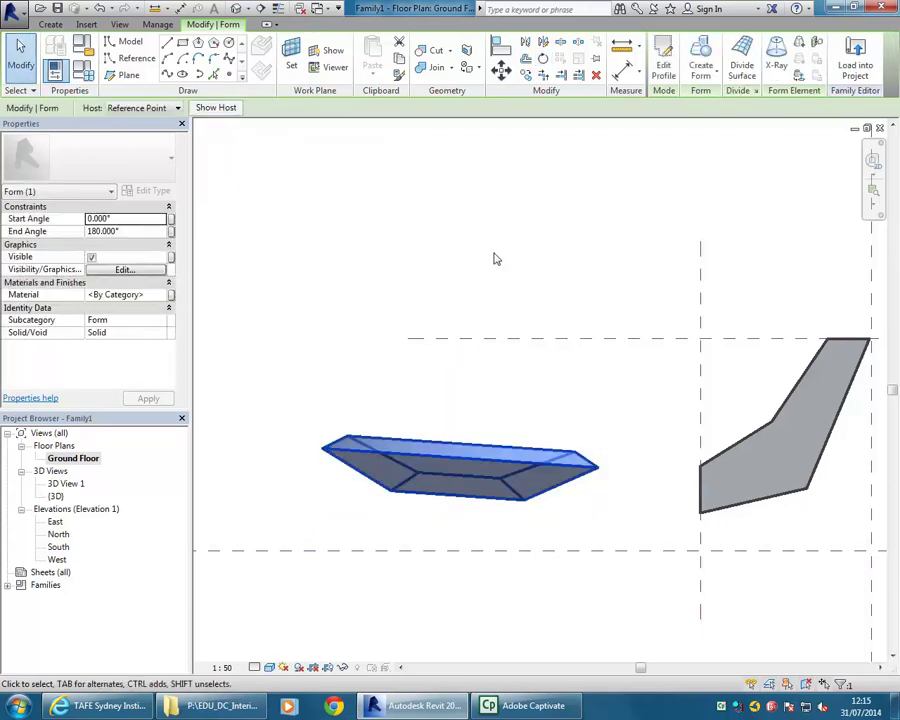
{"action": "left_click", "coordinate": [493, 259]}
Rotate the half-ring form slightly counterclockwise about its centre until its long edge is nearly horizontal, and deselect it.
{"action": "scroll", "coordinate": [446, 288], "scroll_direction": "down", "scroll_amount": 3}
{"action": "left_click_drag", "start_coordinate": [251, 368], "coordinate": [530, 528]}
{"action": "left_click", "coordinate": [542, 60]}
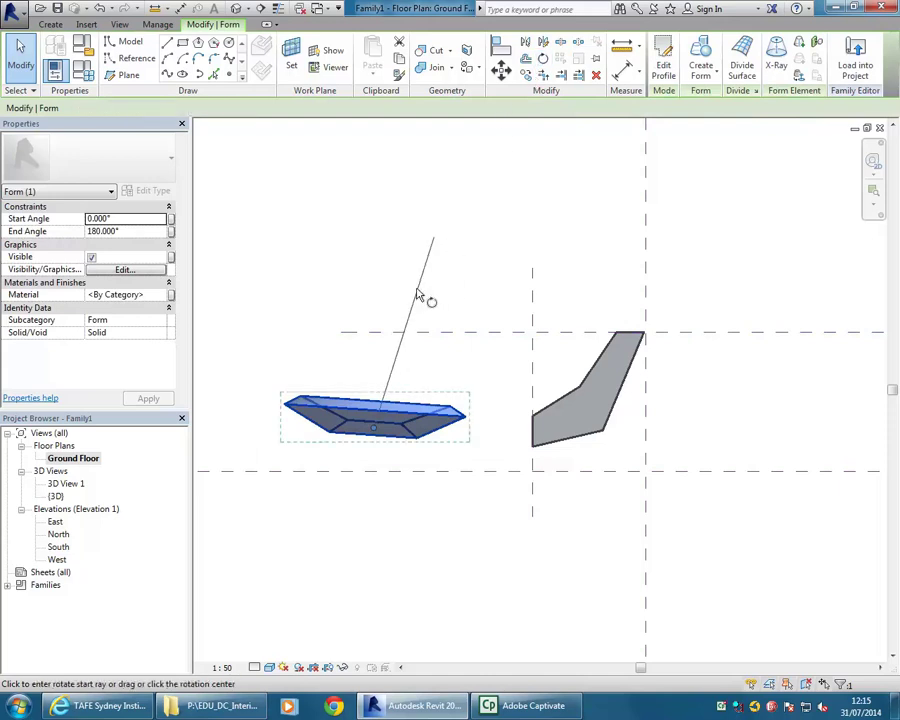
{"action": "left_click", "coordinate": [412, 250]}
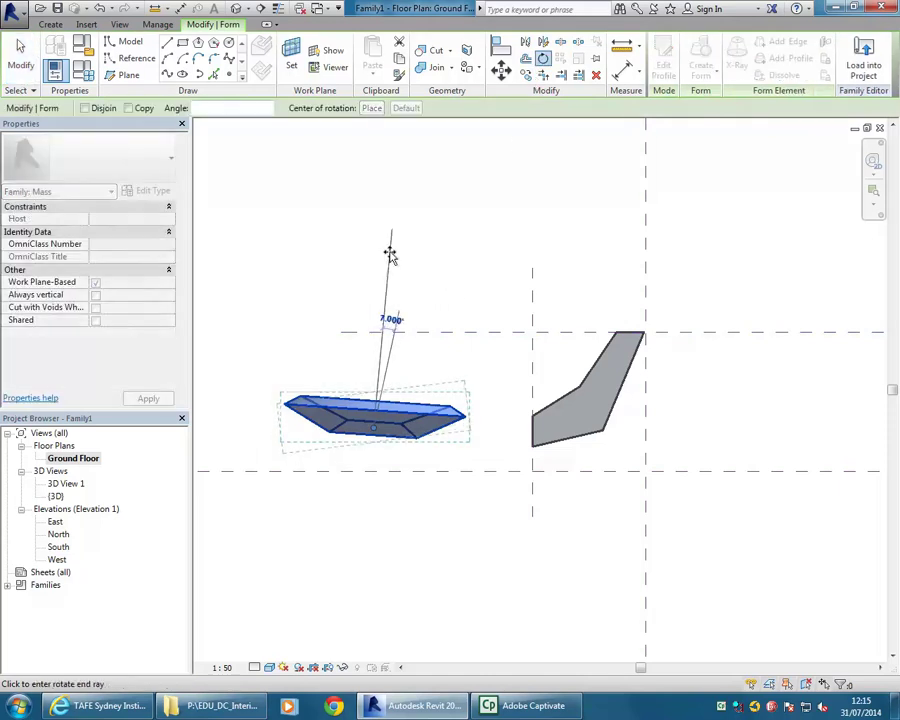
{"action": "left_click", "coordinate": [395, 255]}
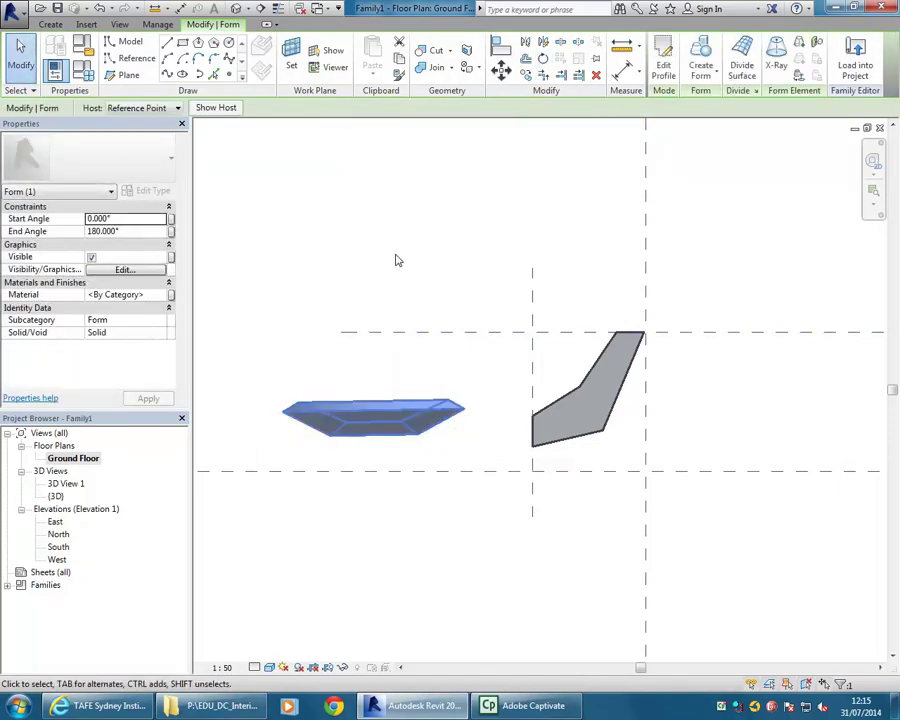
{"action": "left_click", "coordinate": [404, 285]}
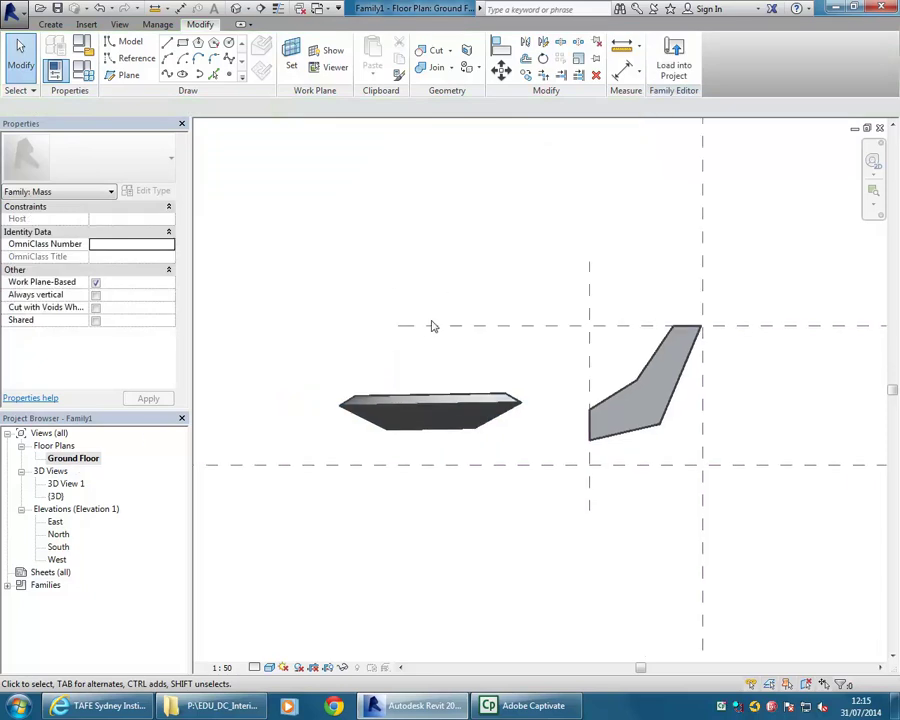
In the {3D} view, draw a wavy spline about 13700 mm long with four intermediate control points, in the empty area beside the forms.
{"action": "middle_click_drag", "start_coordinate": [432, 326], "coordinate": [406, 348]}
{"action": "scroll", "coordinate": [470, 374], "scroll_direction": "up", "scroll_amount": 2}
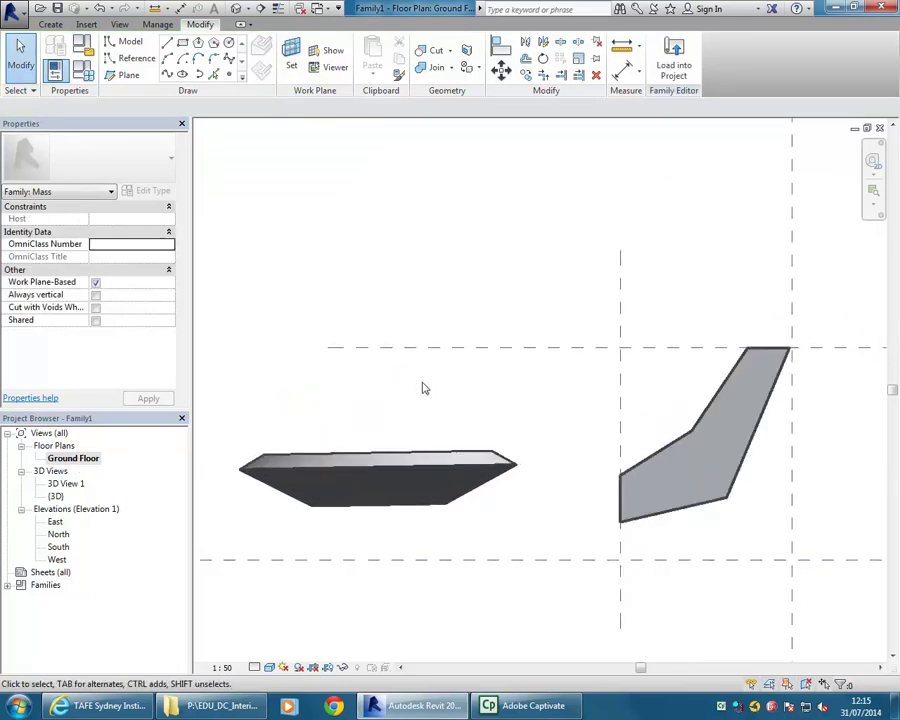
{"action": "scroll", "coordinate": [436, 392], "scroll_direction": "down", "scroll_amount": 2}
{"action": "double_click", "coordinate": [57, 496]}
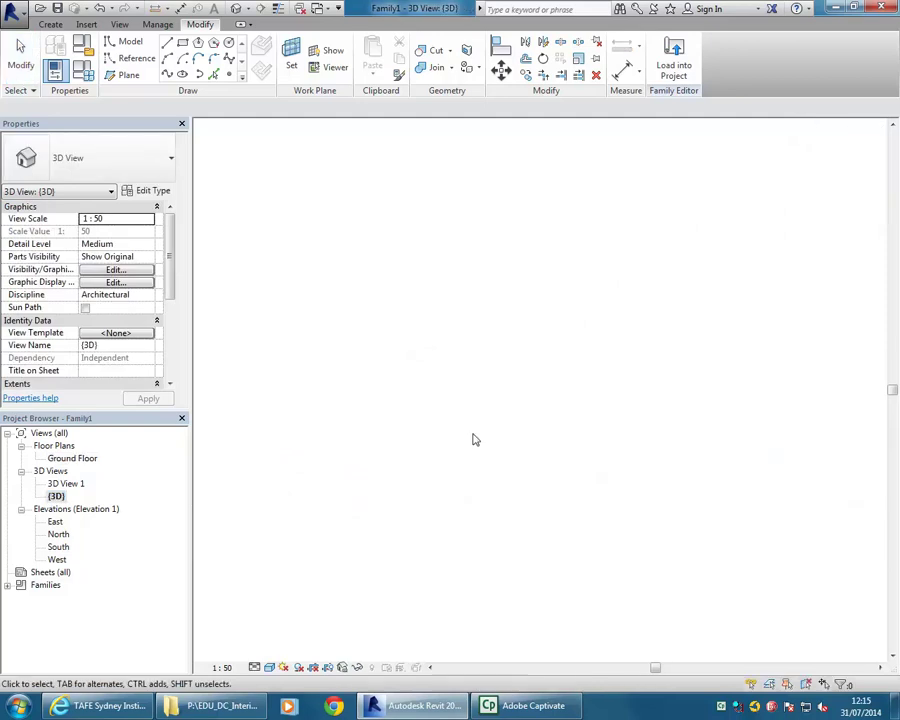
{"action": "scroll", "coordinate": [428, 400], "scroll_direction": "up", "scroll_amount": 3}
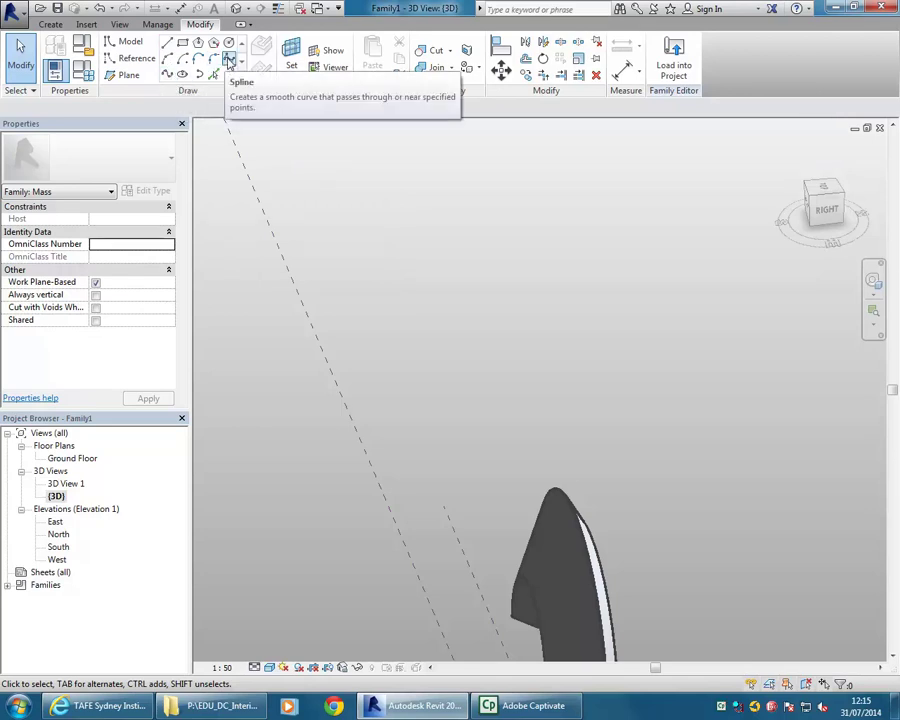
{"action": "left_click", "coordinate": [229, 61]}
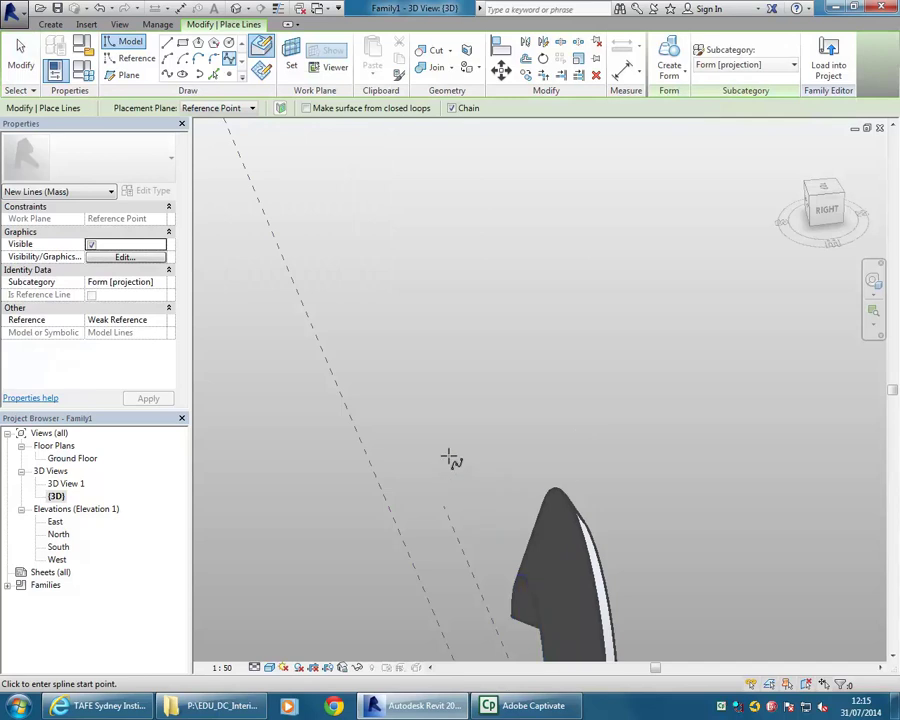
{"action": "left_click", "coordinate": [406, 459]}
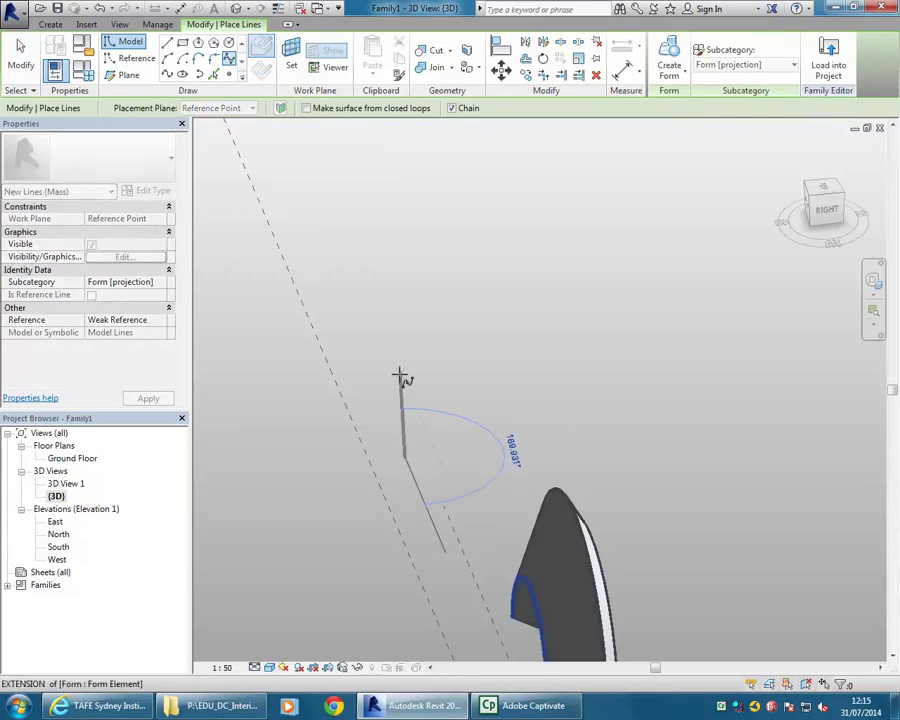
{"action": "left_click", "coordinate": [418, 400]}
{"action": "left_click", "coordinate": [395, 343]}
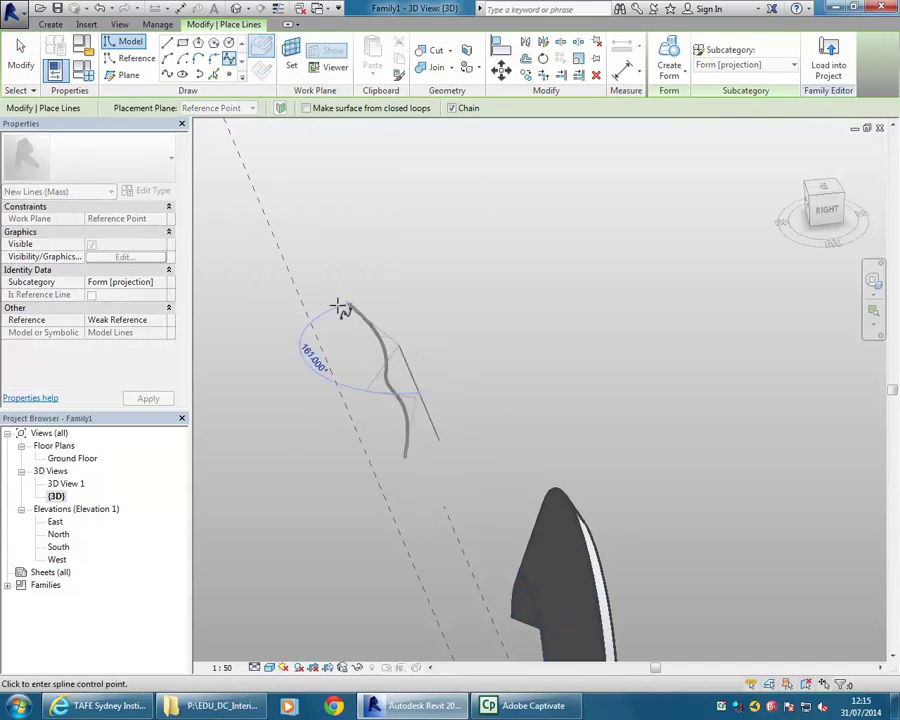
{"action": "left_click", "coordinate": [366, 322]}
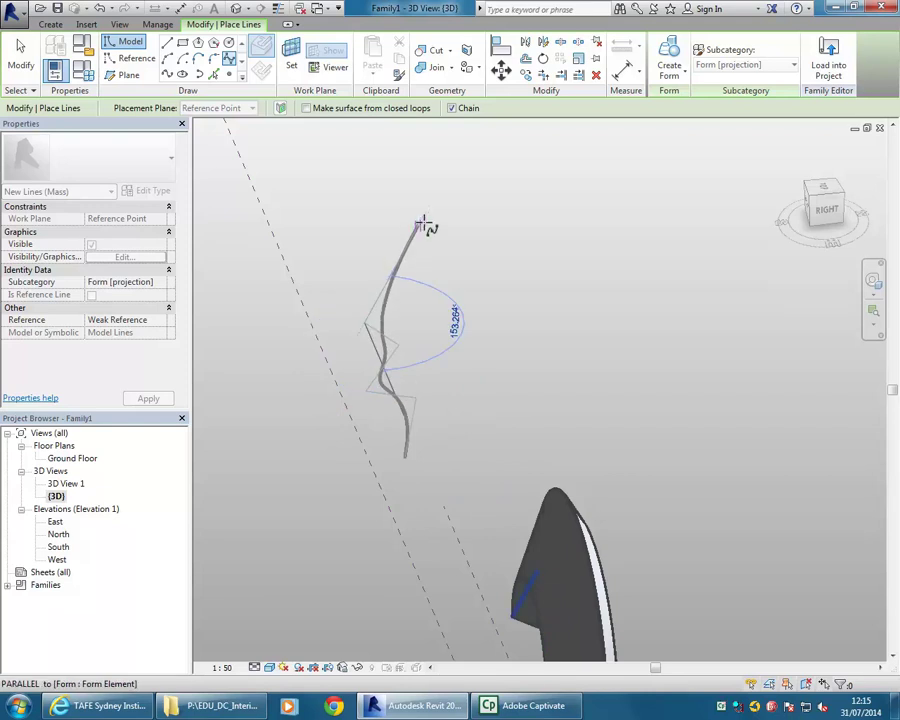
{"action": "left_click", "coordinate": [424, 219]}
{"action": "right_click", "coordinate": [476, 242]}
{"action": "left_click", "coordinate": [490, 252]}
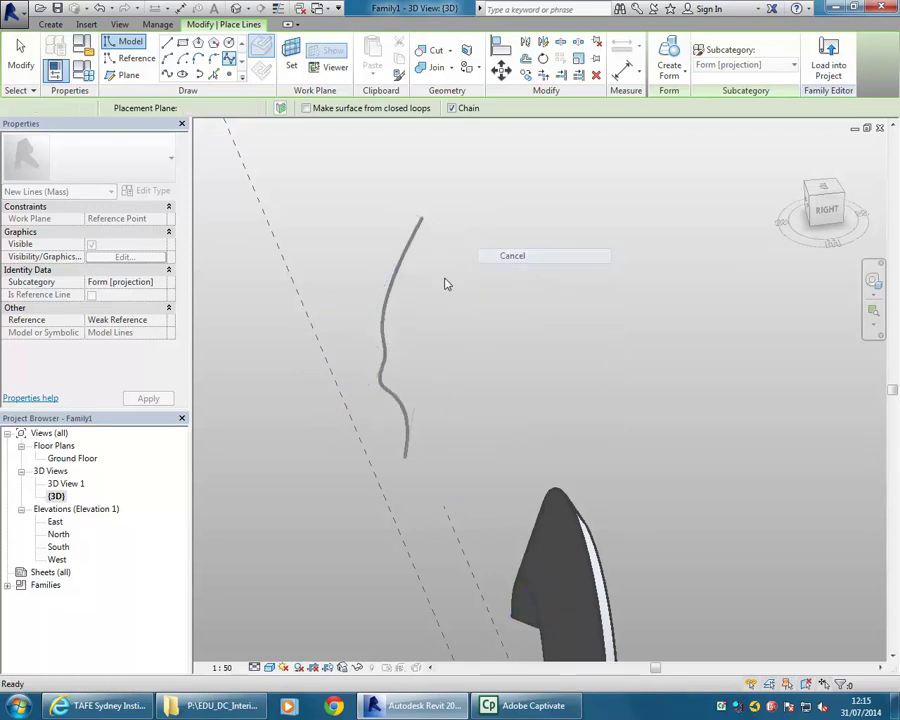
{"action": "key", "text": "Escape"}
Examine the wavy spline, its intermediate control points and its lower end in the {3D} view.
{"action": "middle_click_drag", "start_coordinate": [426, 428], "coordinate": [480, 459], "text": "shift"}
{"action": "scroll", "coordinate": [440, 482], "scroll_direction": "up", "scroll_amount": 2}
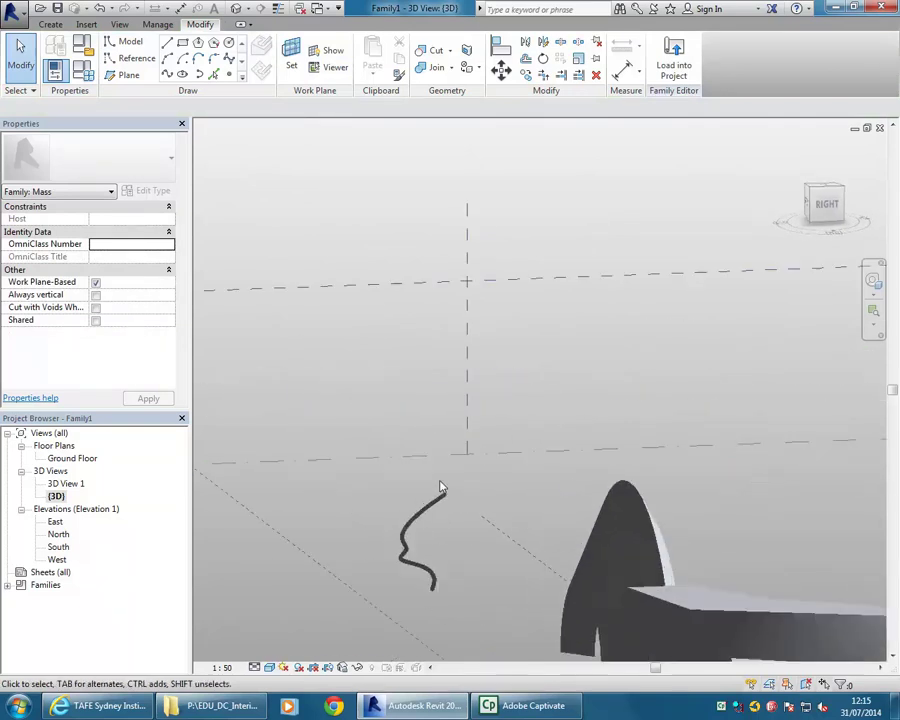
{"action": "scroll", "coordinate": [470, 560], "scroll_direction": "up", "scroll_amount": 3}
{"action": "scroll", "coordinate": [501, 580], "scroll_direction": "up", "scroll_amount": 1}
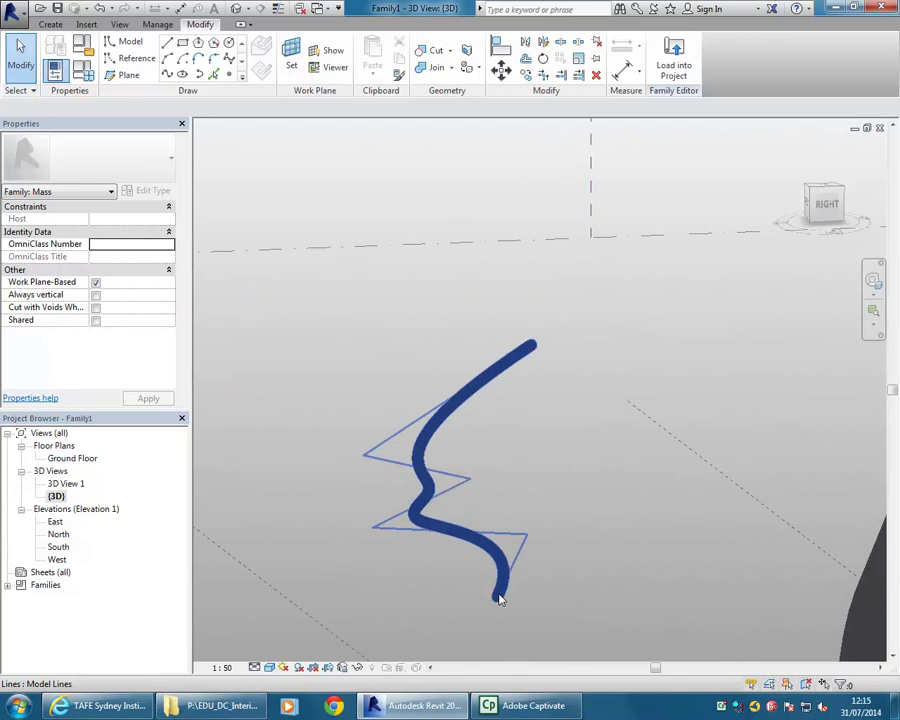
{"action": "middle_click_drag", "start_coordinate": [538, 526], "coordinate": [497, 535], "text": "shift"}
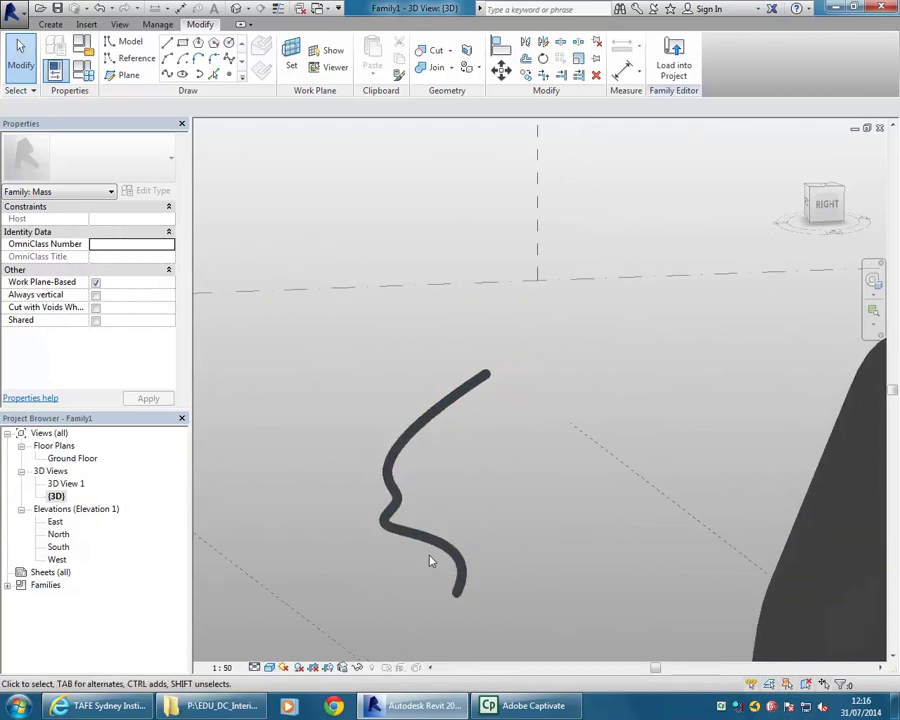
{"action": "middle_click_drag", "start_coordinate": [575, 593], "coordinate": [540, 550], "text": "shift"}
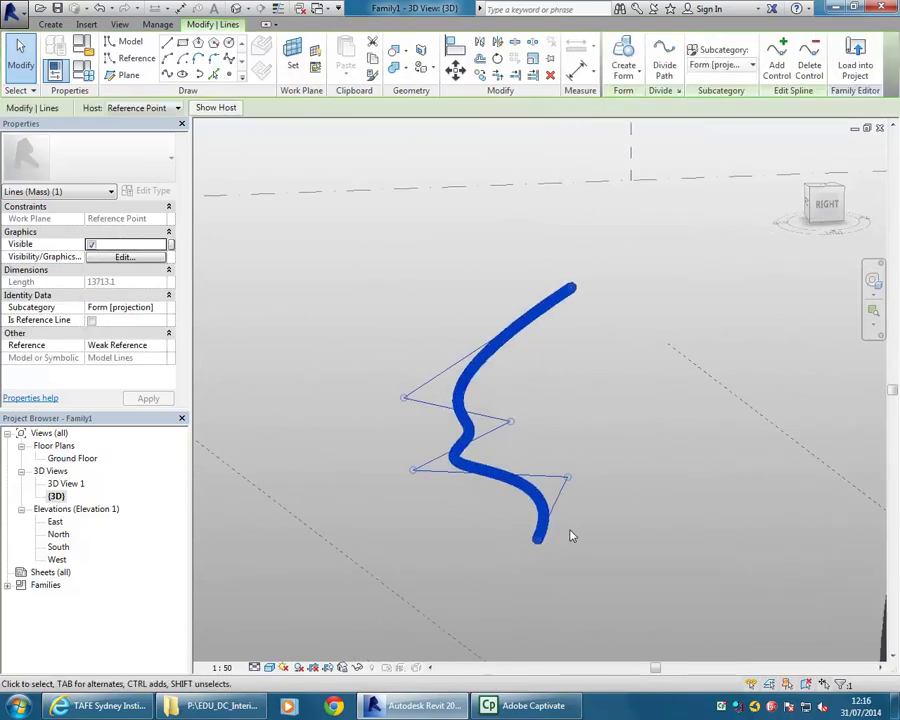
{"action": "scroll", "coordinate": [534, 550], "scroll_direction": "up", "scroll_amount": 2}
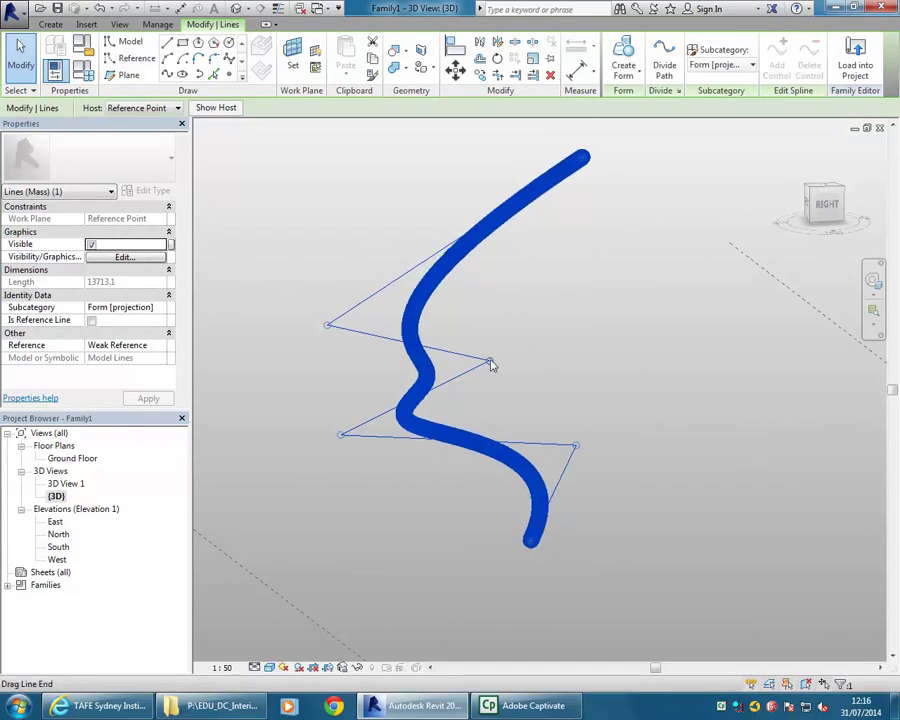
{"action": "left_click", "coordinate": [423, 371]}
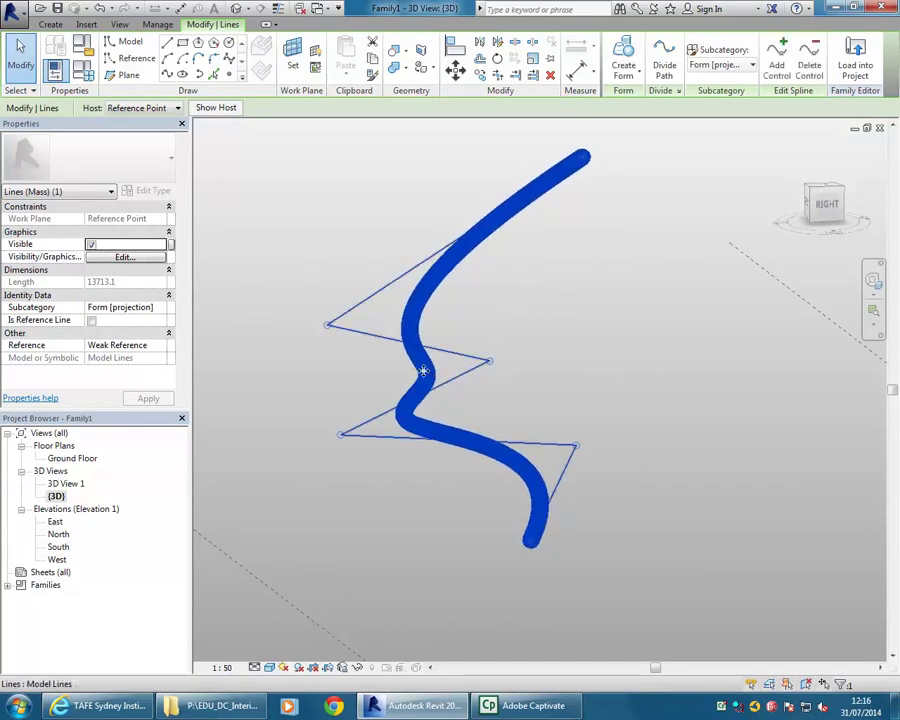
{"action": "middle_click_drag", "start_coordinate": [513, 327], "coordinate": [472, 360]}
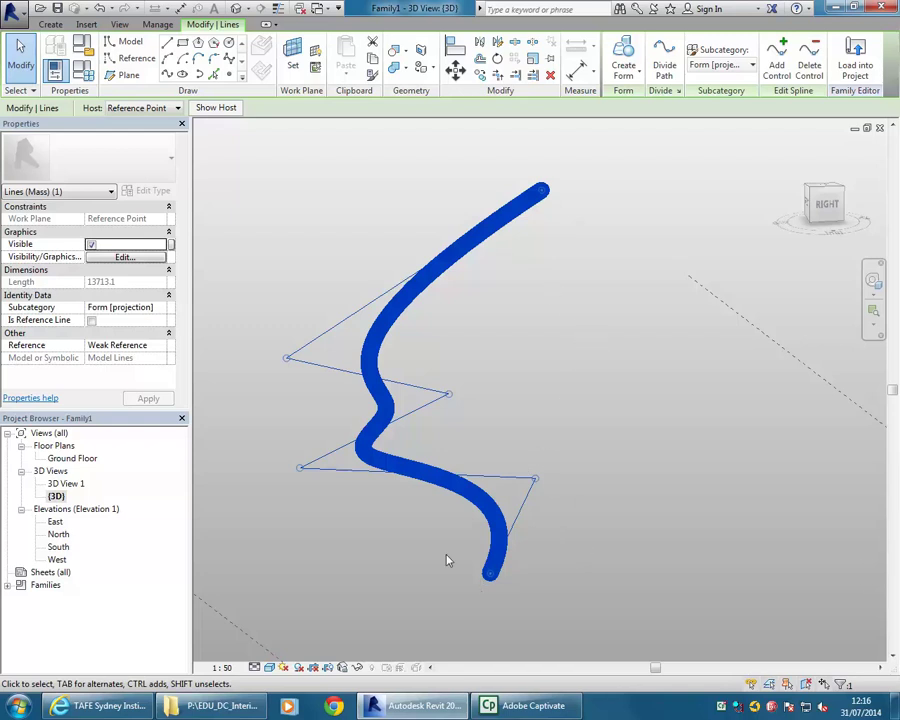
{"action": "left_click", "coordinate": [436, 597]}
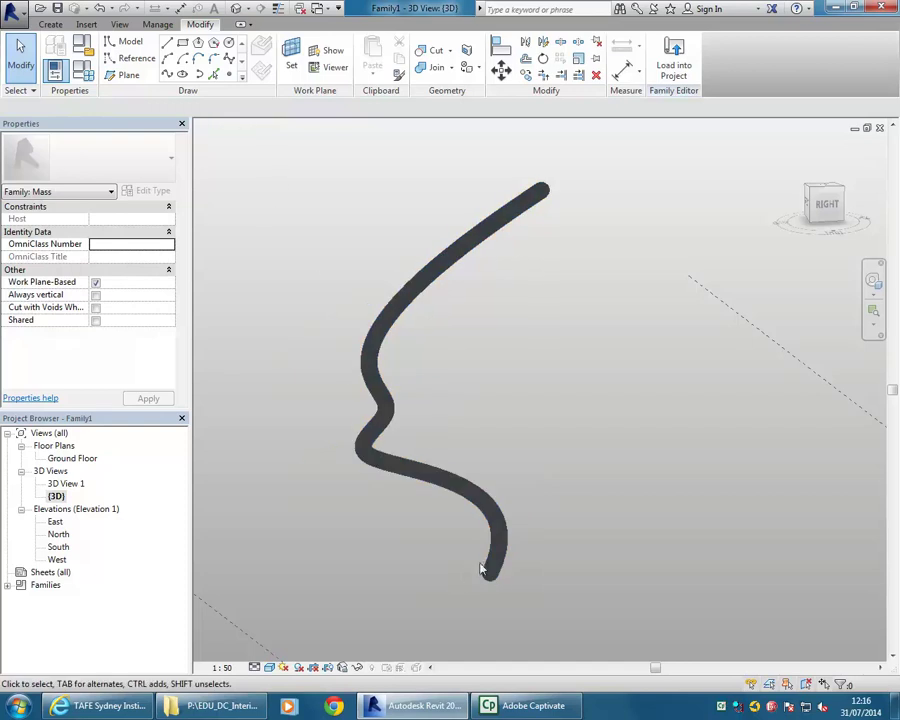
{"action": "left_click", "coordinate": [486, 572]}
{"action": "scroll", "coordinate": [484, 575], "scroll_direction": "up", "scroll_amount": 5}
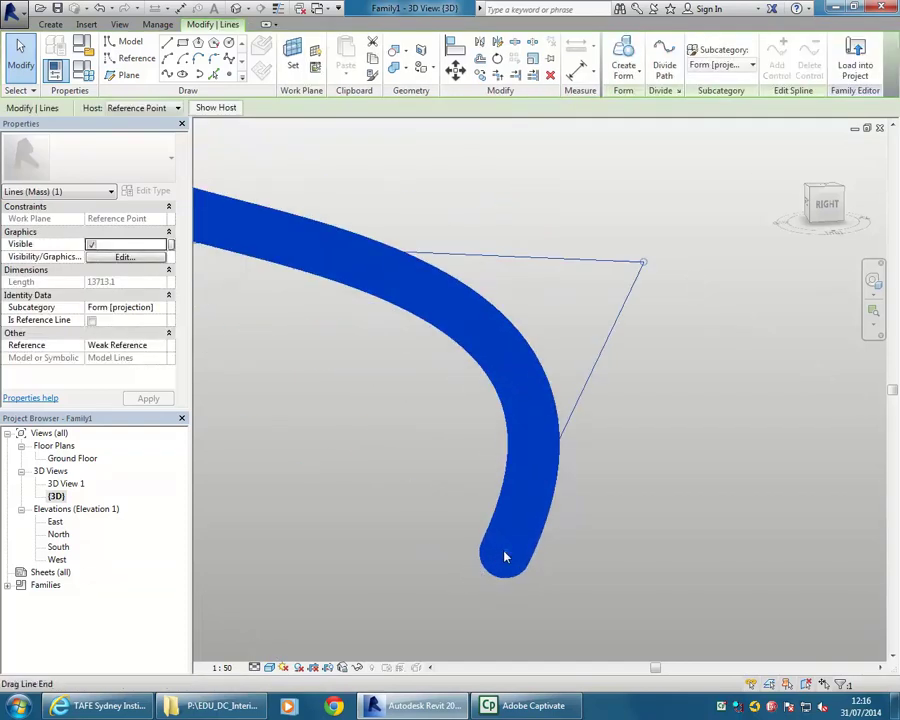
{"action": "left_click", "coordinate": [421, 516]}
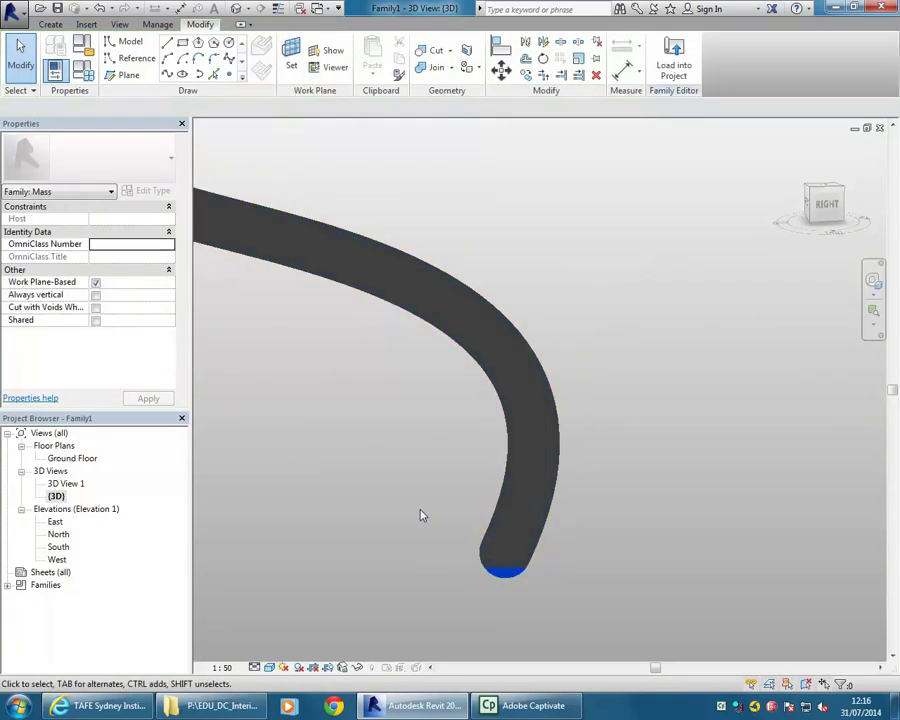
In the Ground Floor plan, apply Divide Path to the wavy spline with a fixed number of 6 nodes, and deselect it.
{"action": "double_click", "coordinate": [99, 457]}
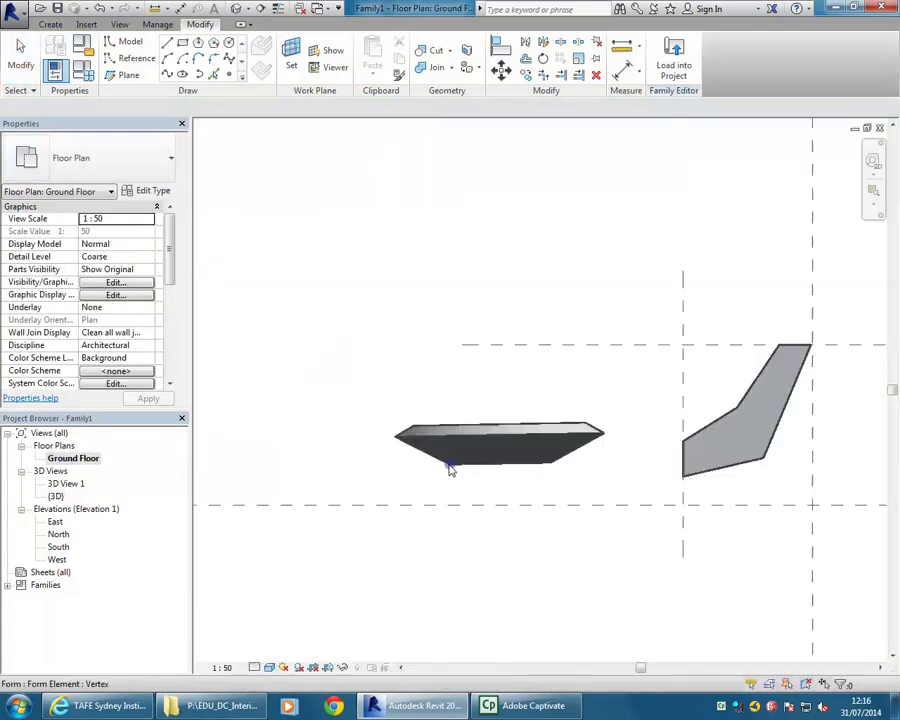
{"action": "left_click", "coordinate": [602, 466]}
{"action": "middle_click_drag", "start_coordinate": [230, 487], "coordinate": [492, 435]}
{"action": "scroll", "coordinate": [544, 436], "scroll_direction": "up", "scroll_amount": 3}
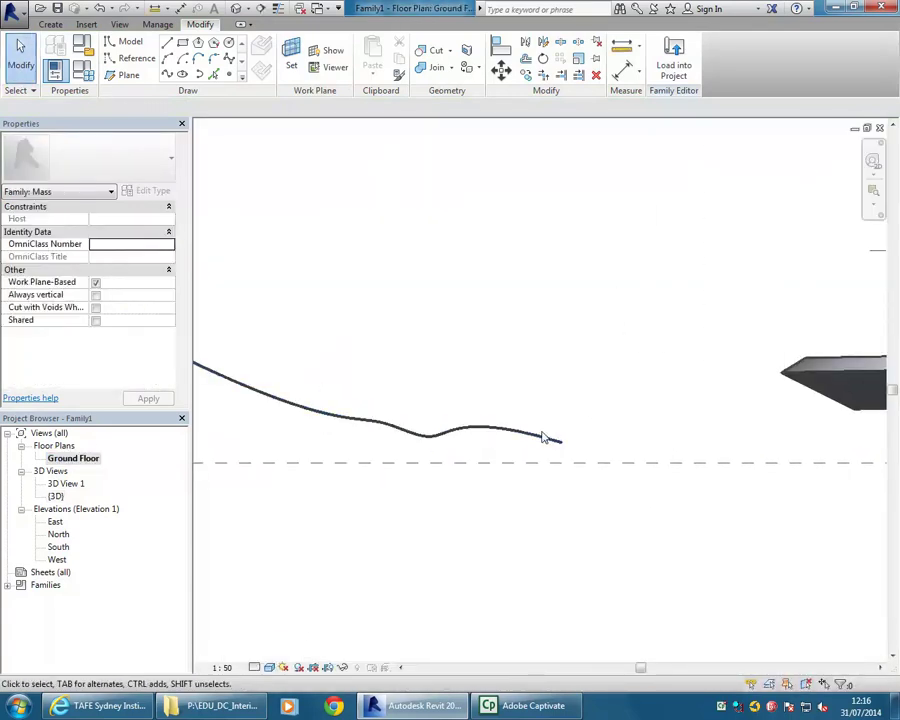
{"action": "left_click", "coordinate": [576, 440]}
{"action": "scroll", "coordinate": [578, 444], "scroll_direction": "up", "scroll_amount": 4}
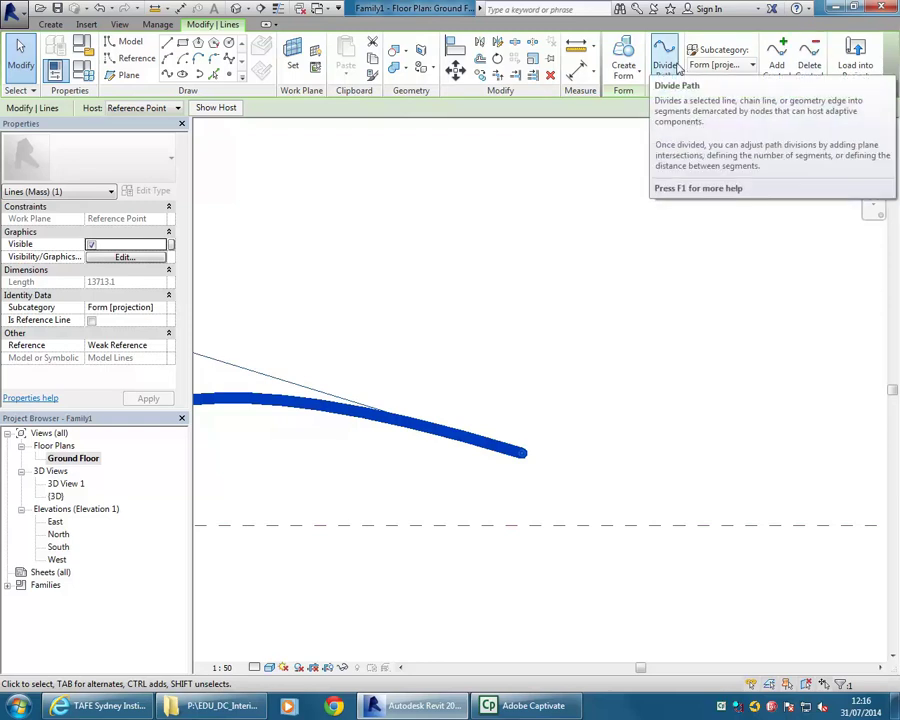
{"action": "left_click", "coordinate": [675, 64]}
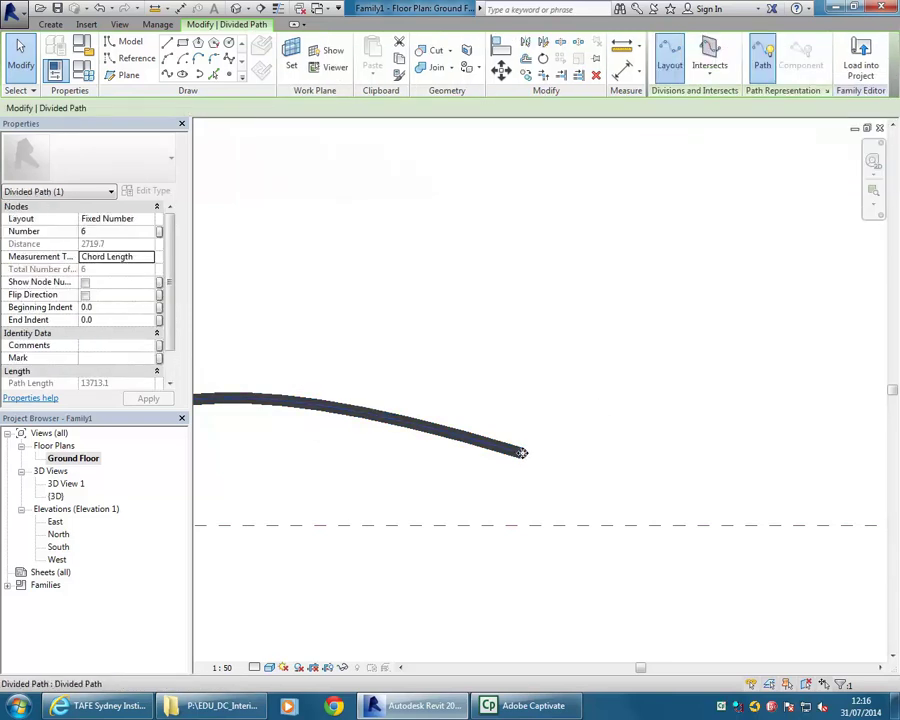
{"action": "left_click", "coordinate": [476, 318]}
Try to draw a short reference plane from the spline's end, perpendicular to the curve at 73°.
{"action": "left_click", "coordinate": [456, 440]}
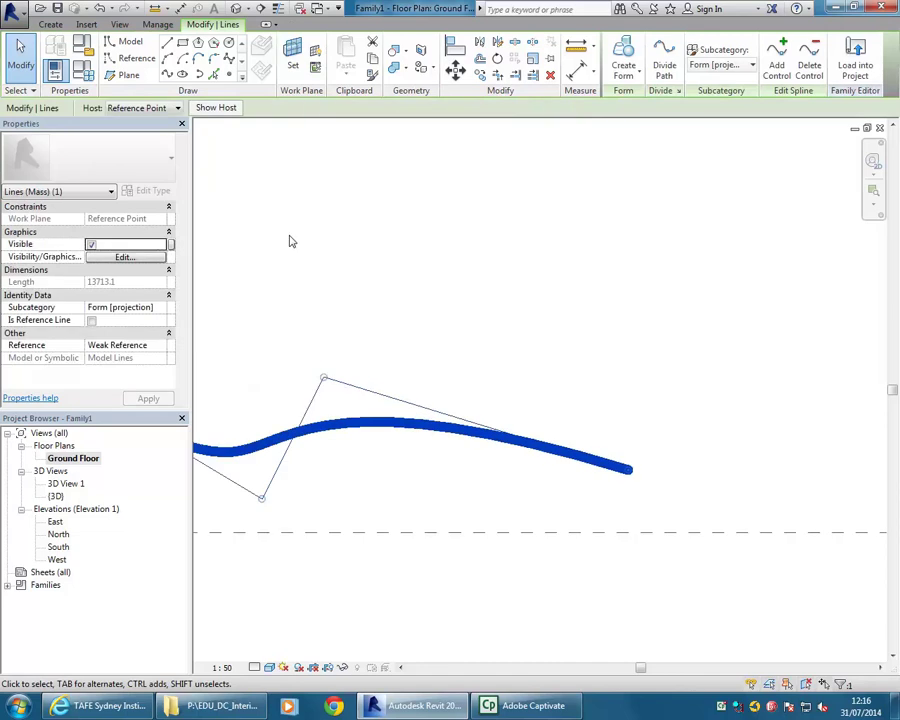
{"action": "middle_click_drag", "start_coordinate": [344, 226], "coordinate": [297, 223]}
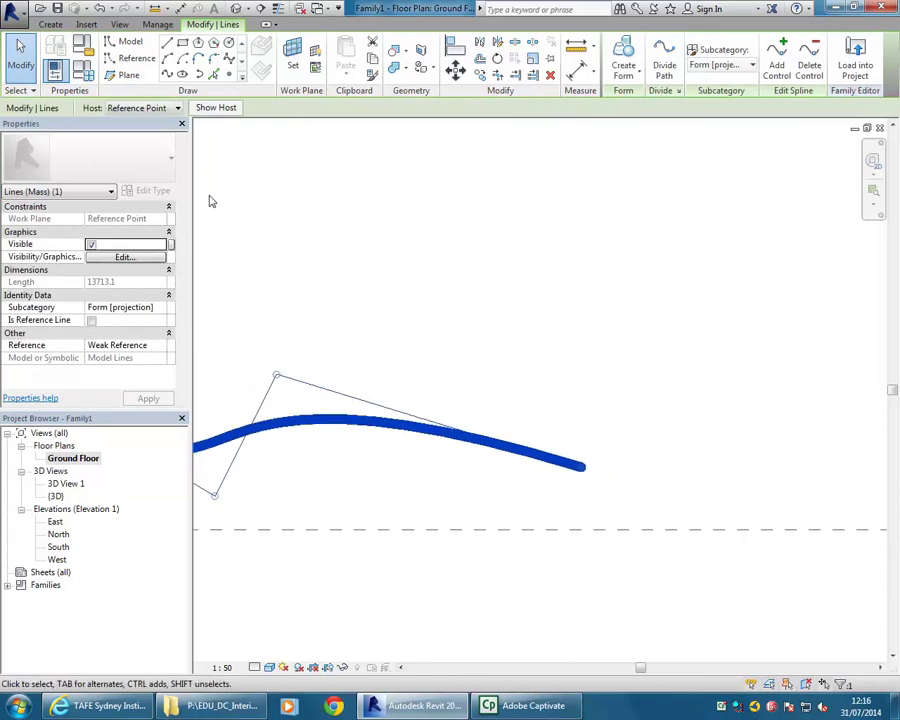
{"action": "left_click", "coordinate": [122, 75]}
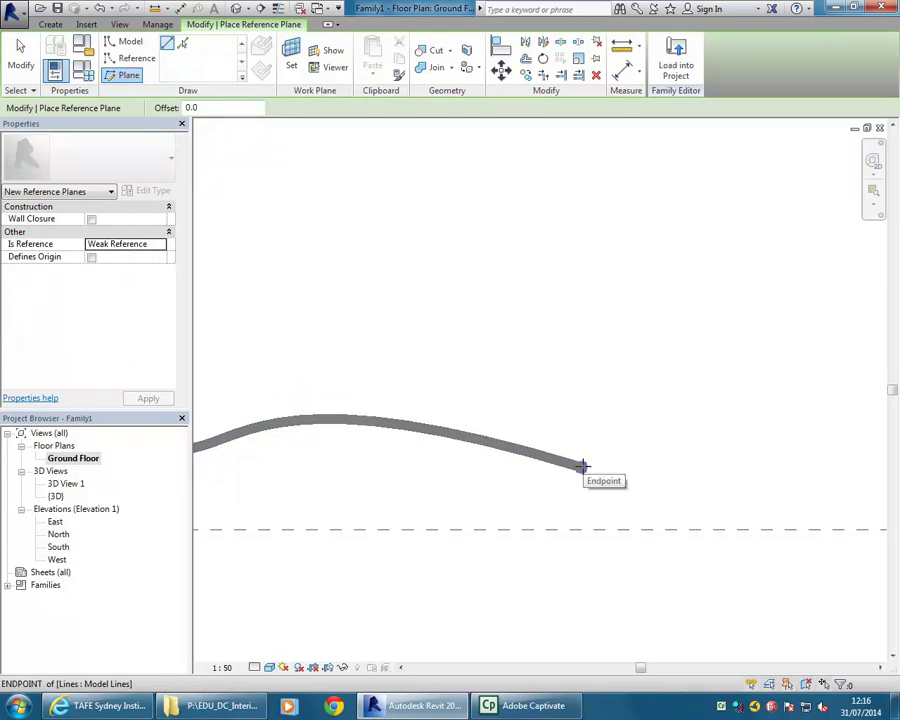
{"action": "left_click", "coordinate": [582, 466]}
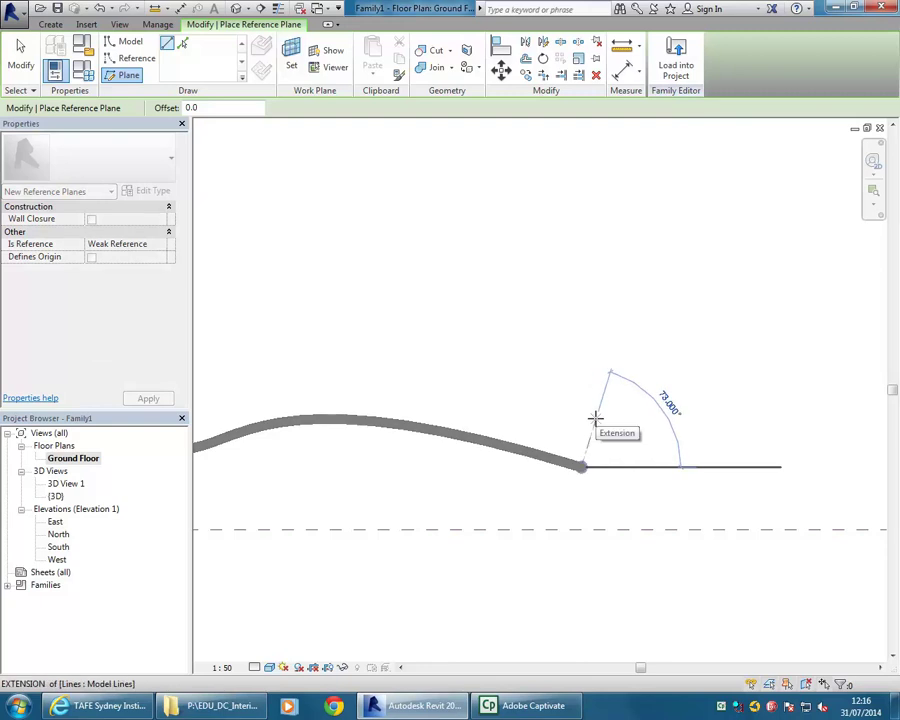
{"action": "mouse_move", "coordinate": [595, 418]}
{"action": "middle_mouse_down"}
{"action": "mouse_move", "coordinate": [606, 408]}
{"action": "mouse_move", "coordinate": [598, 394]}
{"action": "middle_mouse_up"}
{"action": "scroll", "coordinate": [598, 394], "scroll_direction": "up", "scroll_amount": 2}
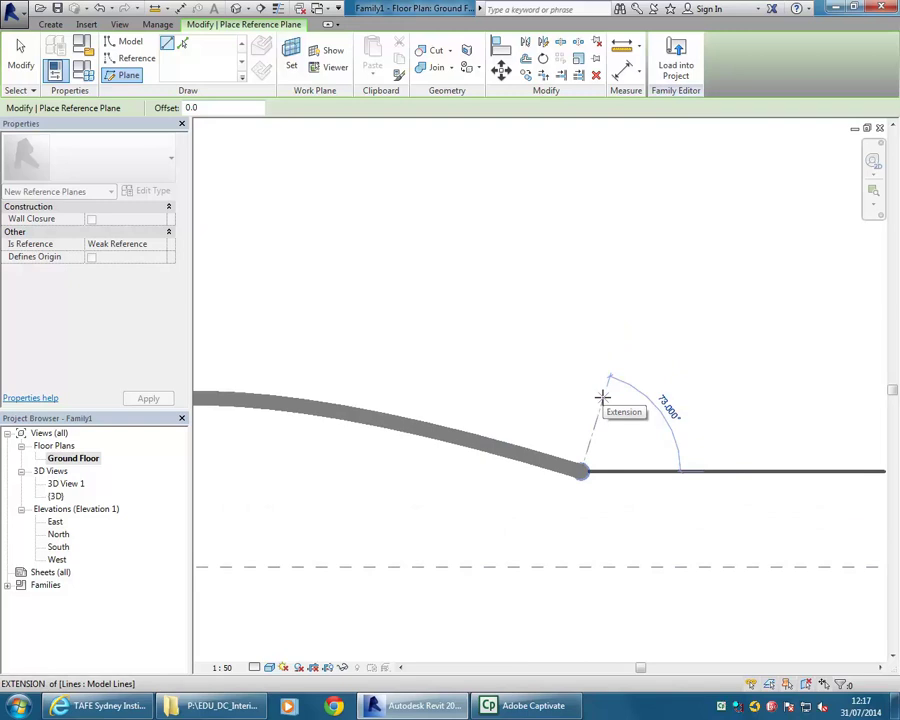
{"action": "left_click", "coordinate": [602, 397]}
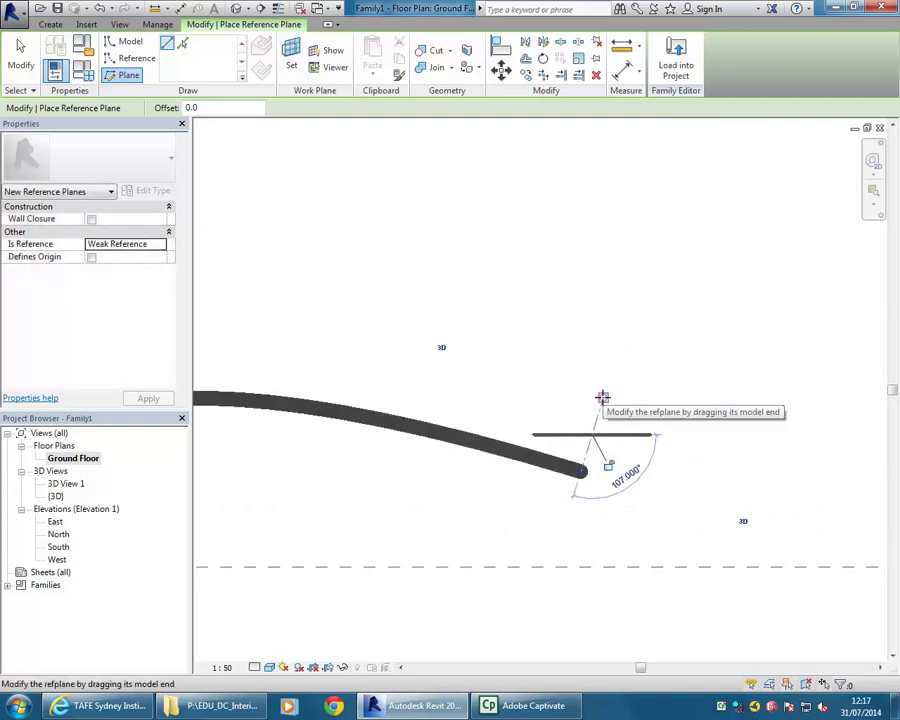
{"action": "key", "text": "Escape"}
{"action": "key", "text": "Escape"}
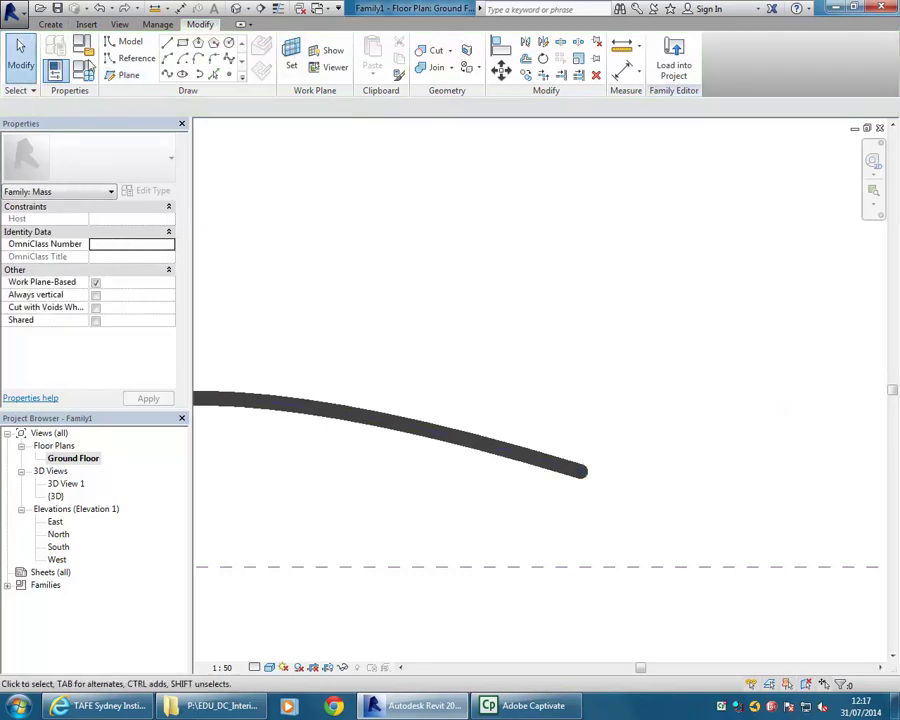
Draw a reference plane starting at the spline's end and running upward at 73°, perpendicular to the curve.
{"action": "left_click", "coordinate": [118, 76]}
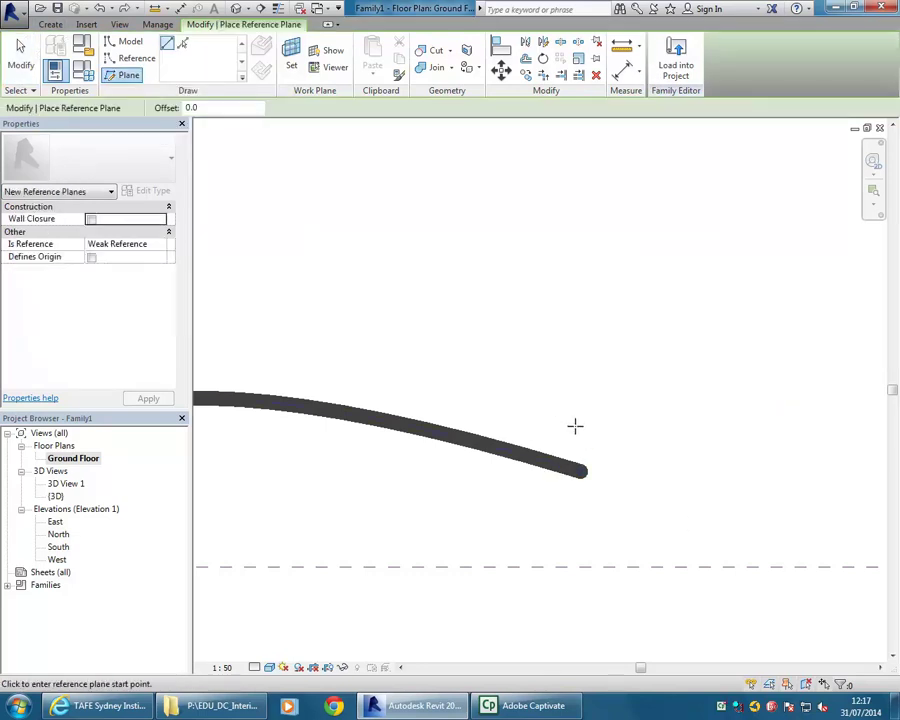
{"action": "left_click", "coordinate": [582, 471]}
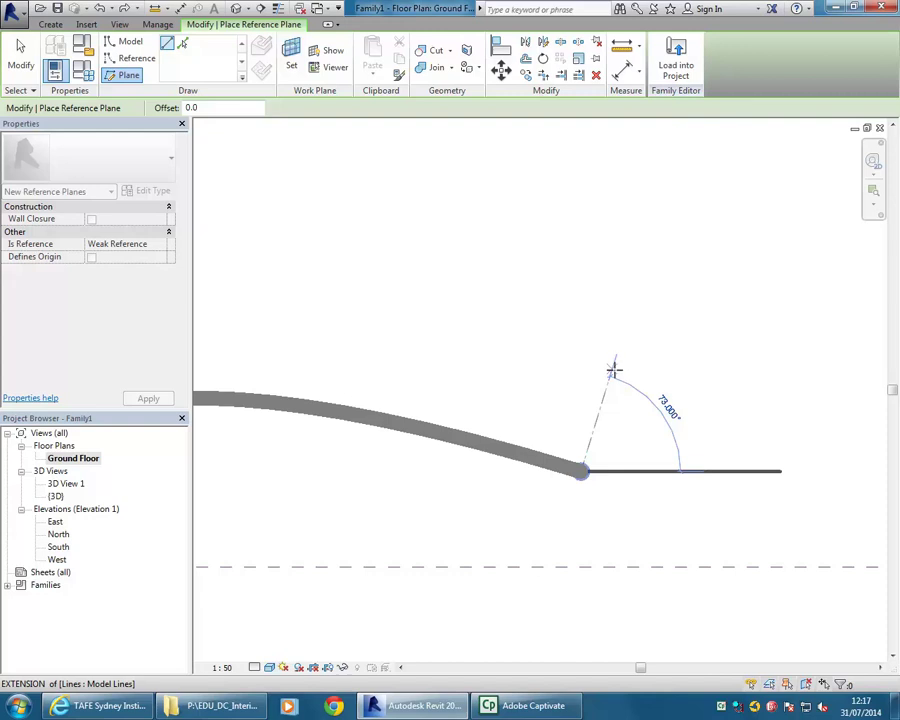
{"action": "left_click", "coordinate": [614, 365]}
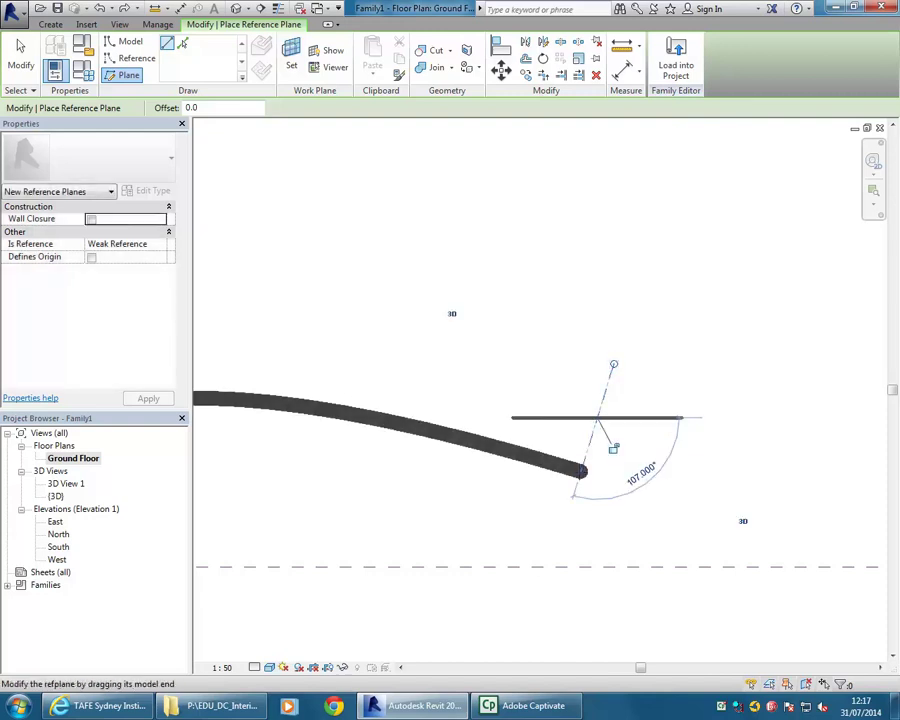
{"action": "key", "text": "Escape"}
{"action": "key", "text": "Escape"}
Extend the new reference plane's lower end past the spline to the horizontal dashed reference plane, and deselect it.
{"action": "left_click", "coordinate": [583, 472]}
{"action": "left_click_drag", "start_coordinate": [585, 478], "coordinate": [532, 565]}
{"action": "left_click", "coordinate": [548, 389]}
{"action": "middle_click_drag", "start_coordinate": [548, 389], "coordinate": [575, 388]}
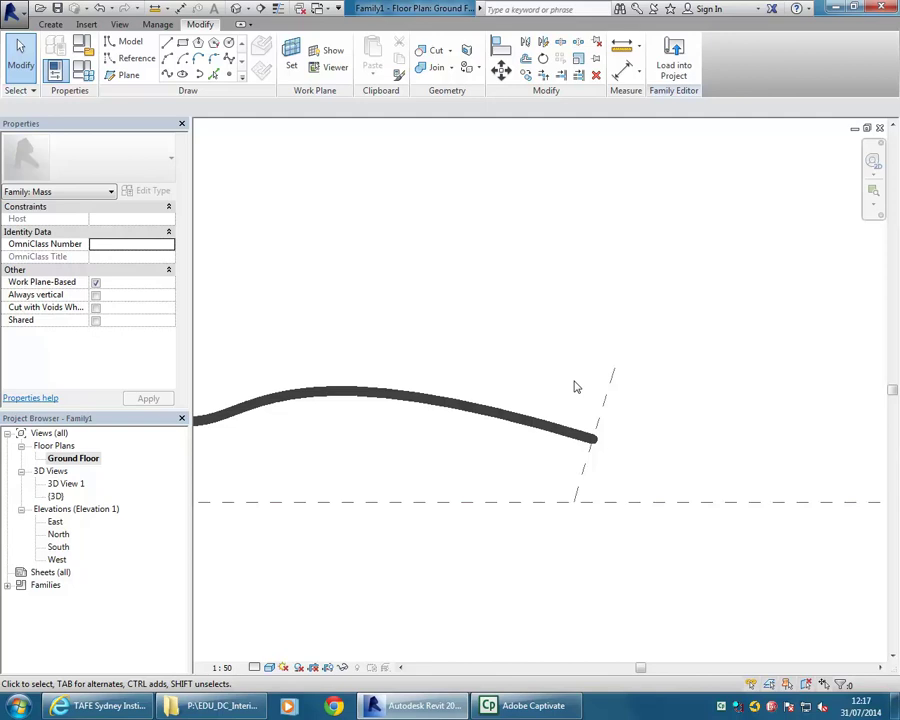
In the {3D} view, select the tall new reference plane and shorten it to a small rectangle around the spline's end.
{"action": "left_click", "coordinate": [236, 8]}
{"action": "middle_click_drag", "start_coordinate": [424, 402], "coordinate": [468, 398], "text": "shift"}
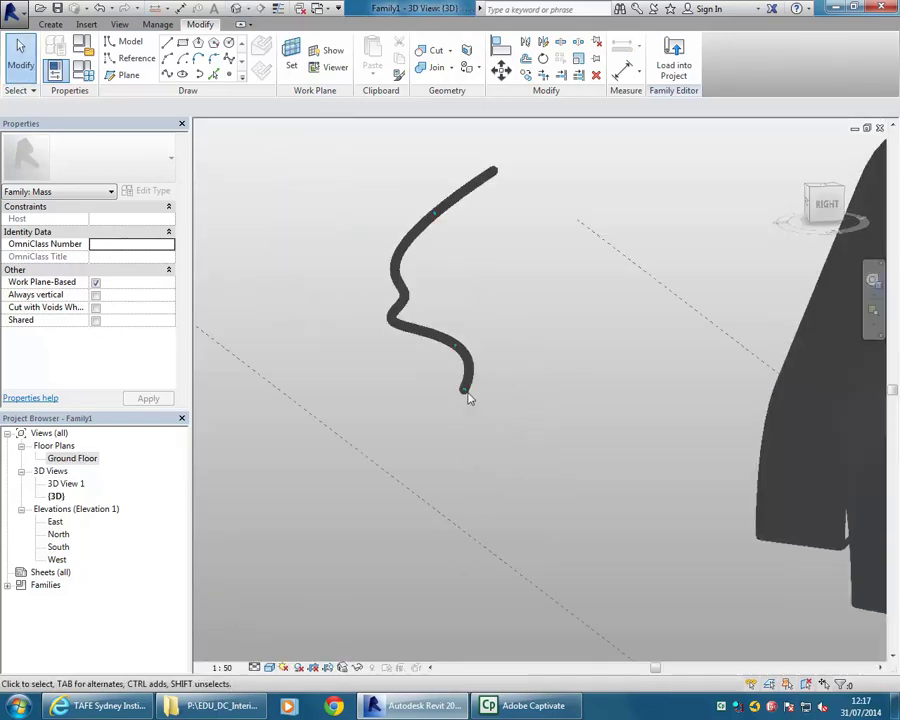
{"action": "left_click_drag", "start_coordinate": [414, 363], "coordinate": [477, 432]}
{"action": "scroll", "coordinate": [477, 432], "scroll_direction": "down", "scroll_amount": 5}
{"action": "middle_click_drag", "start_coordinate": [428, 446], "coordinate": [442, 580], "text": "shift"}
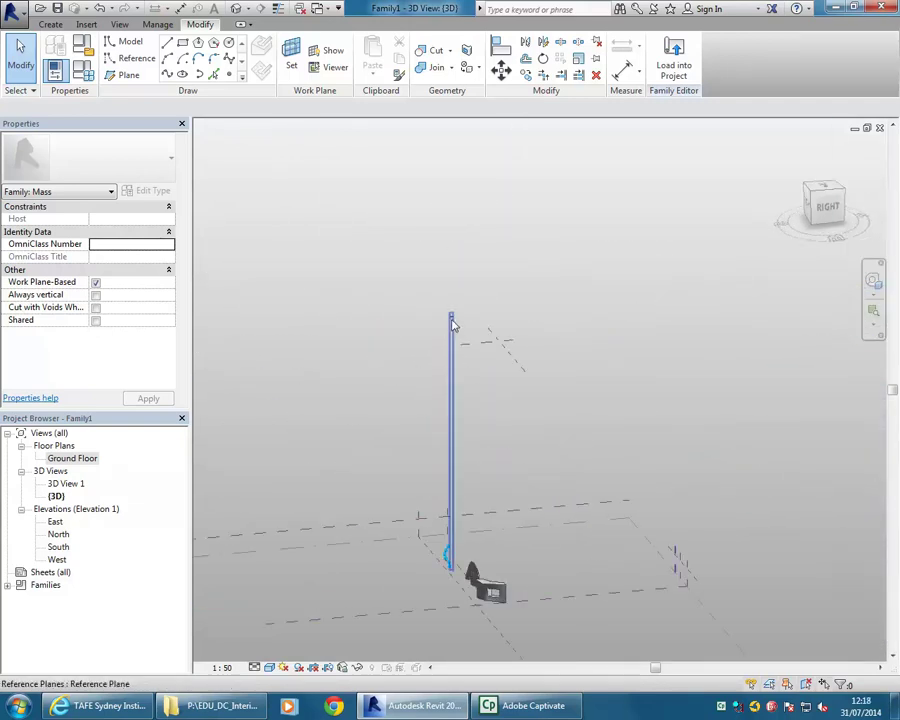
{"action": "left_click", "coordinate": [438, 420]}
{"action": "middle_click_drag", "start_coordinate": [441, 439], "coordinate": [417, 377]}
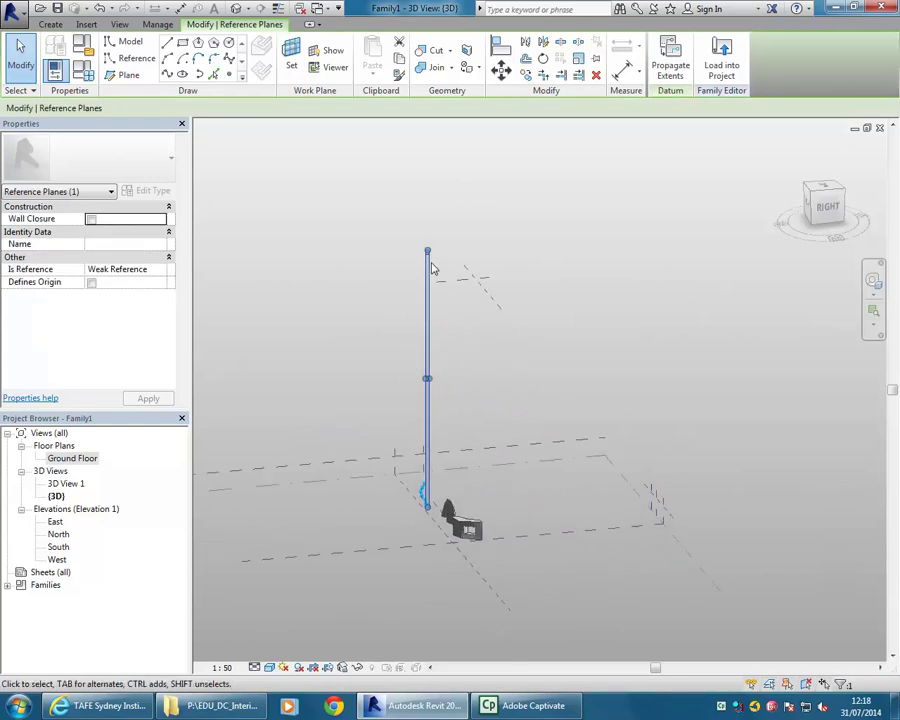
{"action": "left_click_drag", "start_coordinate": [424, 463], "coordinate": [430, 512]}
{"action": "scroll", "coordinate": [420, 500], "scroll_direction": "up", "scroll_amount": 5}
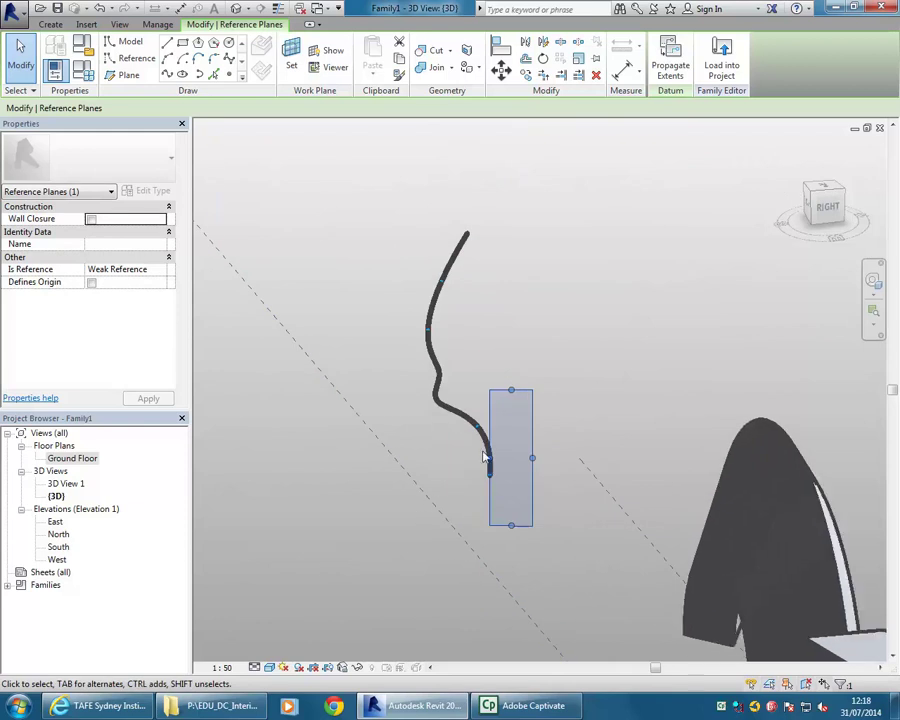
Resize the reference plane at the curved path's lower end so it extends around the end point on all sides.
{"action": "left_click_drag", "start_coordinate": [490, 462], "coordinate": [414, 455]}
{"action": "scroll", "coordinate": [490, 470], "scroll_direction": "up", "scroll_amount": 3}
{"action": "left_click_drag", "start_coordinate": [566, 447], "coordinate": [583, 452]}
{"action": "scroll", "coordinate": [418, 488], "scroll_direction": "up", "scroll_amount": 3}
{"action": "scroll", "coordinate": [358, 446], "scroll_direction": "down", "scroll_amount": 4}
{"action": "left_click_drag", "start_coordinate": [351, 448], "coordinate": [402, 450]}
{"action": "left_click_drag", "start_coordinate": [466, 364], "coordinate": [460, 399]}
{"action": "scroll", "coordinate": [426, 510], "scroll_direction": "up", "scroll_amount": 3}
{"action": "left_click_drag", "start_coordinate": [617, 436], "coordinate": [557, 436]}
{"action": "left_click_drag", "start_coordinate": [470, 579], "coordinate": [466, 546]}
{"action": "left_click_drag", "start_coordinate": [469, 290], "coordinate": [468, 338]}
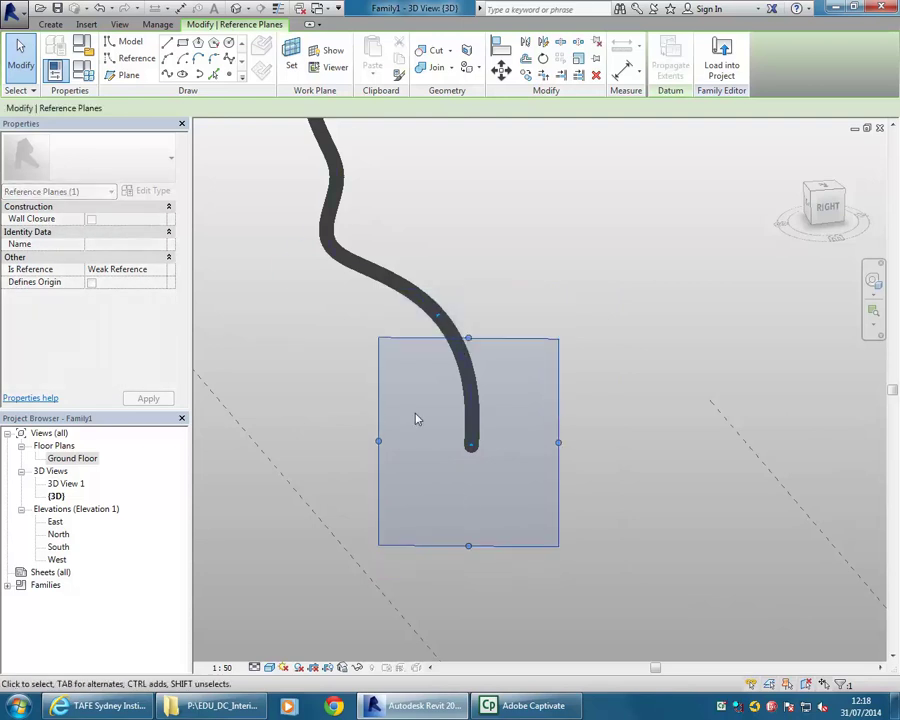
{"action": "scroll", "coordinate": [418, 449], "scroll_direction": "up", "scroll_amount": 2}
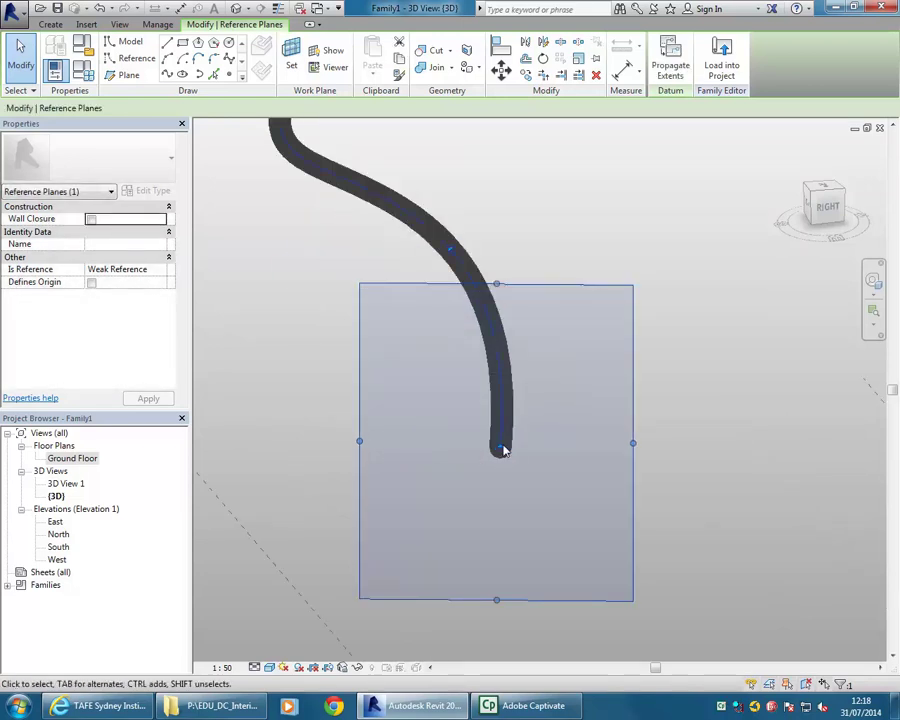
{"action": "left_click", "coordinate": [520, 250]}
{"action": "middle_click_drag", "start_coordinate": [520, 247], "coordinate": [455, 391], "text": "shift"}
{"action": "scroll", "coordinate": [456, 391], "scroll_direction": "down", "scroll_amount": 6}
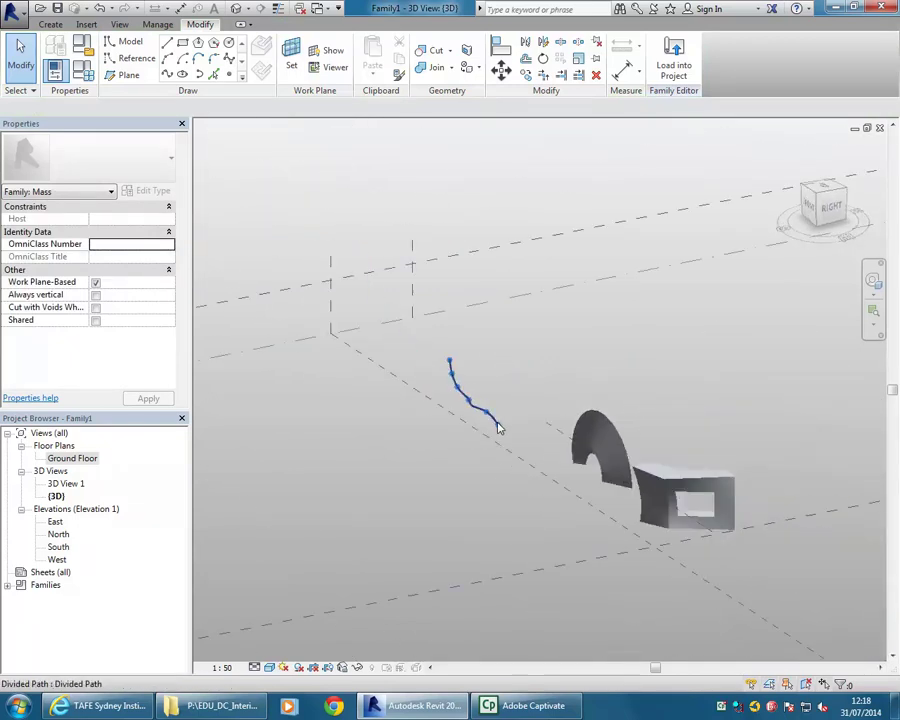
{"action": "left_click", "coordinate": [498, 145]}
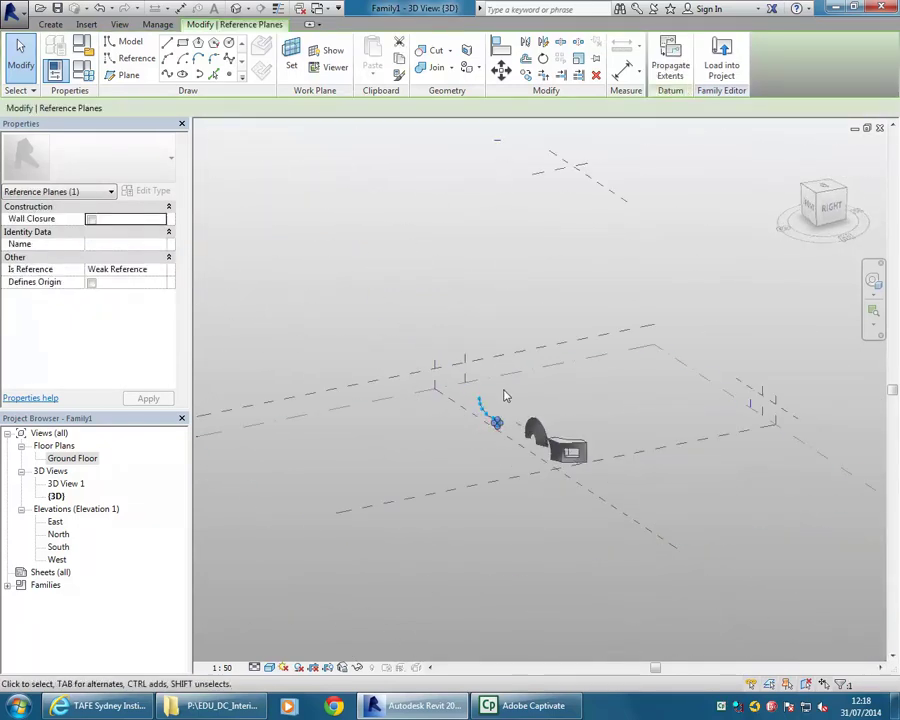
{"action": "scroll", "coordinate": [483, 441], "scroll_direction": "up", "scroll_amount": 2}
{"action": "scroll", "coordinate": [483, 441], "scroll_direction": "up", "scroll_amount": 4}
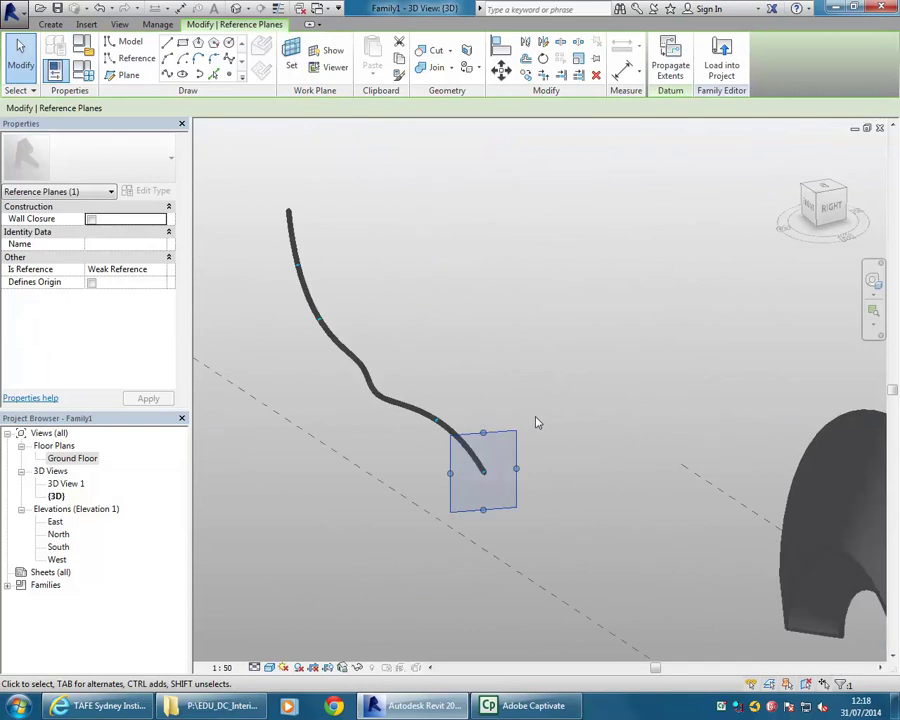
{"action": "left_click", "coordinate": [229, 47]}
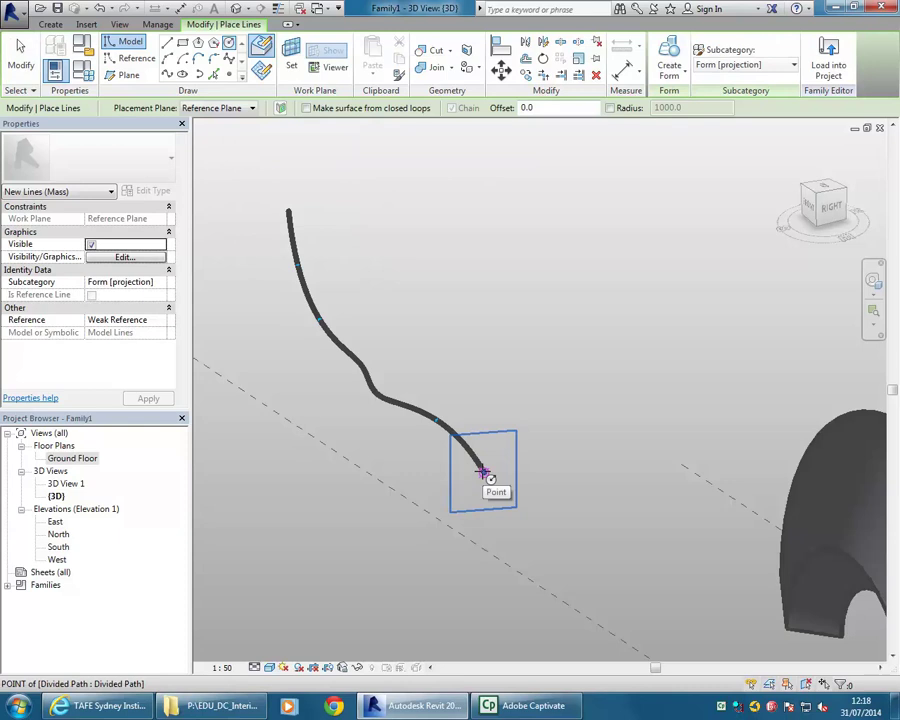
{"action": "key", "text": "Escape"}
{"action": "key", "text": "Escape"}
{"action": "scroll", "coordinate": [483, 472], "scroll_direction": "down", "scroll_amount": 5}
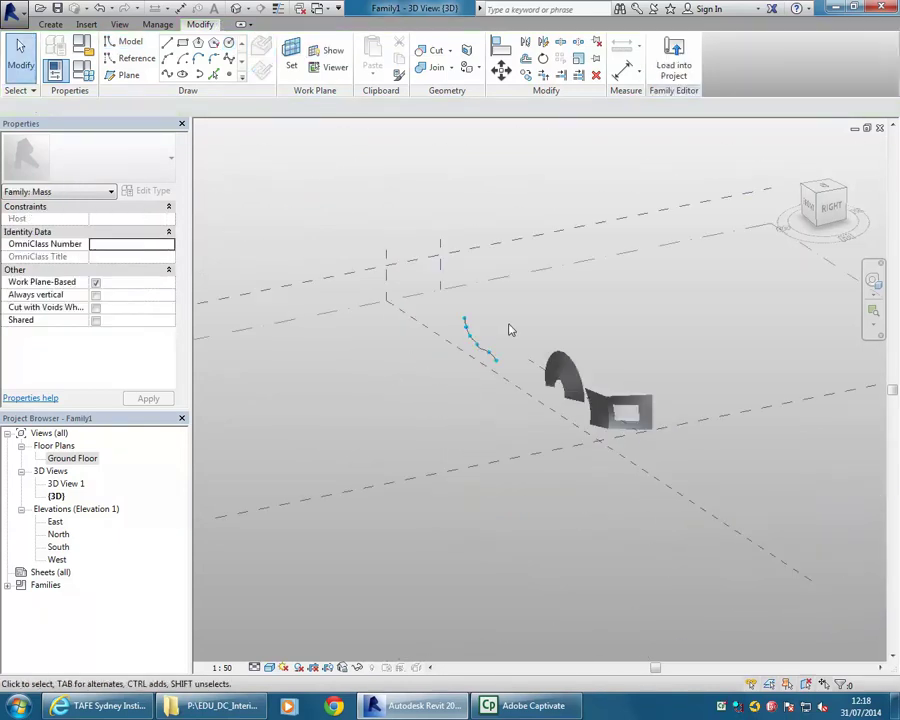
{"action": "scroll", "coordinate": [466, 430], "scroll_direction": "down", "scroll_amount": 3}
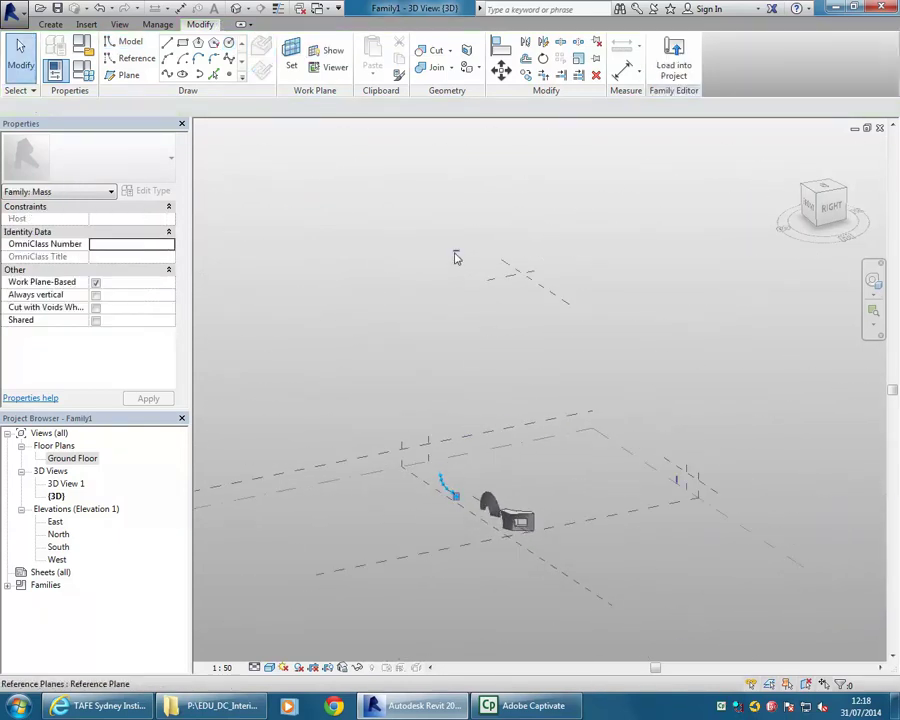
On the reference plane at the path's lower end, draw a circle about 2639 mm in circumference centred on the end point.
{"action": "left_click", "coordinate": [457, 252]}
{"action": "scroll", "coordinate": [450, 522], "scroll_direction": "up", "scroll_amount": 6}
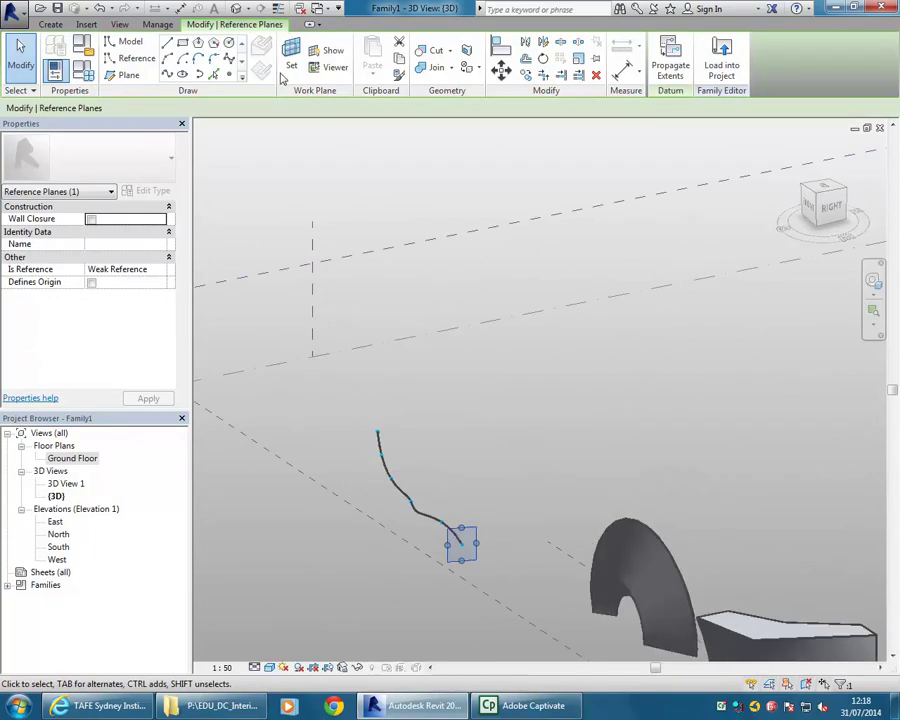
{"action": "left_click", "coordinate": [230, 45]}
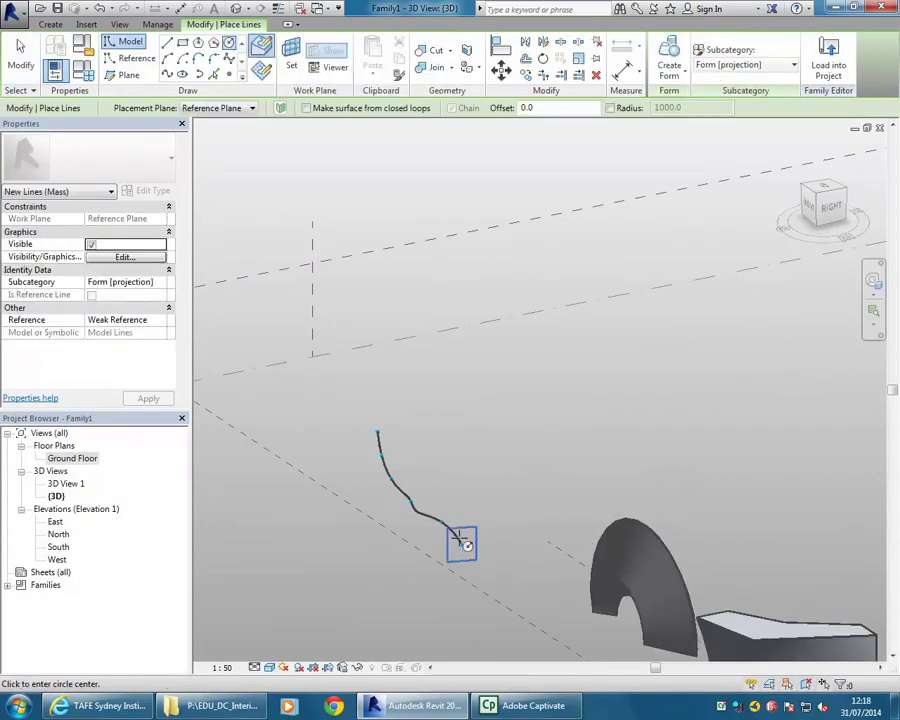
{"action": "scroll", "coordinate": [461, 540], "scroll_direction": "up", "scroll_amount": 4}
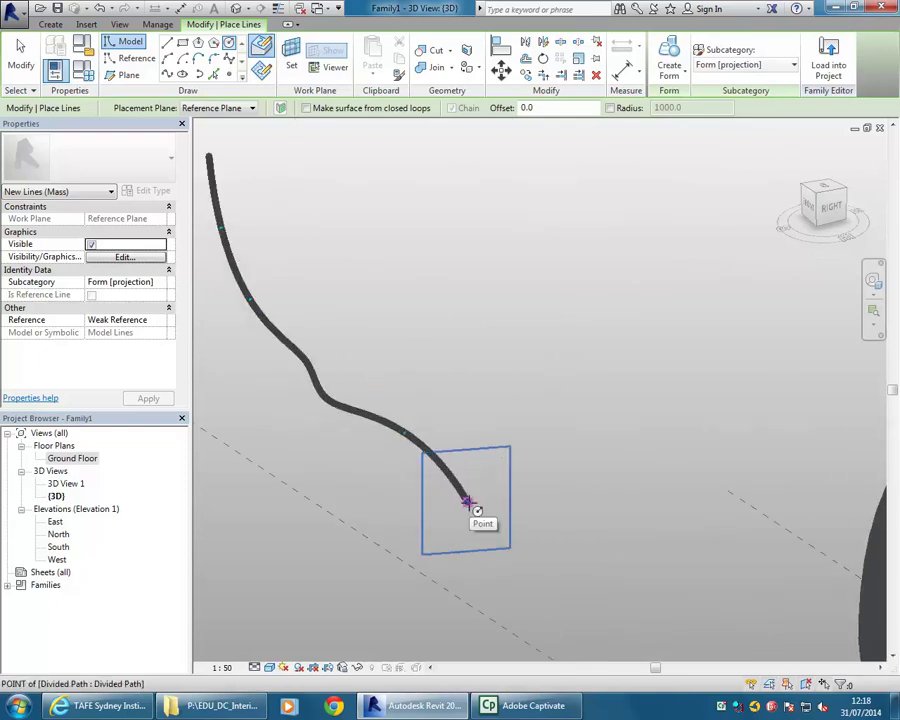
{"action": "left_click", "coordinate": [466, 503]}
{"action": "scroll", "coordinate": [466, 500], "scroll_direction": "up", "scroll_amount": 5}
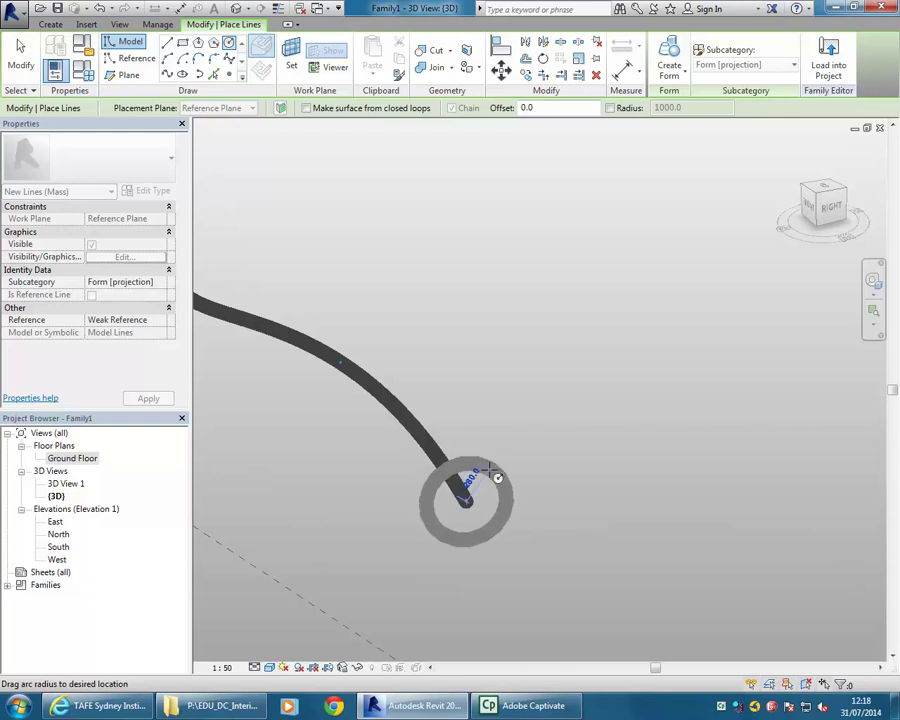
{"action": "left_click", "coordinate": [516, 432]}
{"action": "scroll", "coordinate": [520, 430], "scroll_direction": "down", "scroll_amount": 3}
{"action": "scroll", "coordinate": [516, 430], "scroll_direction": "down", "scroll_amount": 2}
{"action": "key", "text": "Escape"}
{"action": "scroll", "coordinate": [500, 440], "scroll_direction": "up", "scroll_amount": 2}
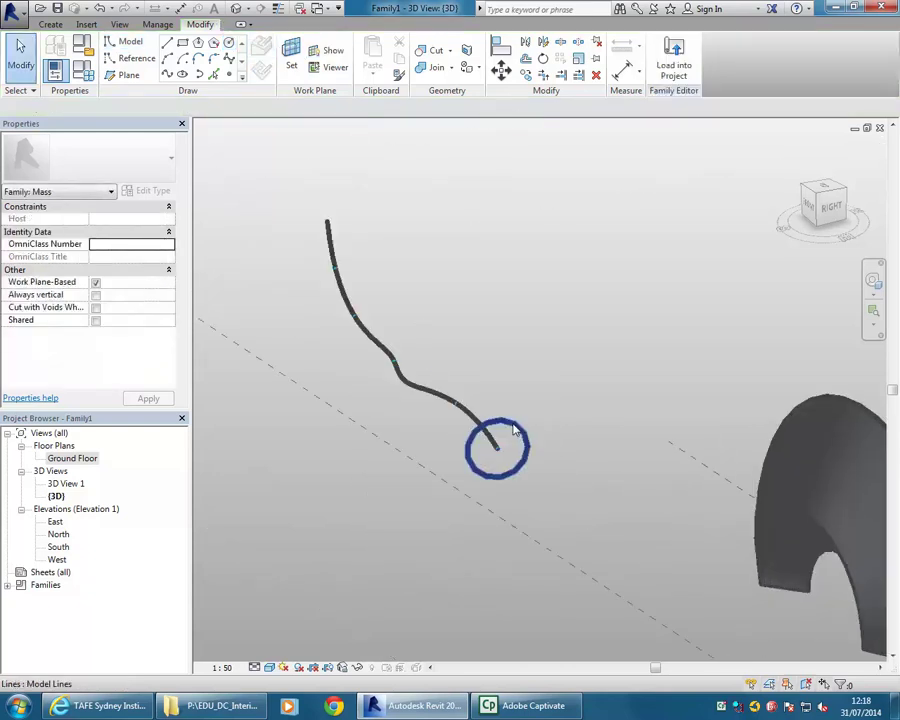
Examine the new circle's properties and its position at the end of the curved path.
{"action": "left_click", "coordinate": [516, 432]}
{"action": "left_click", "coordinate": [516, 432]}
{"action": "scroll", "coordinate": [505, 440], "scroll_direction": "up", "scroll_amount": 2}
{"action": "left_click_drag", "start_coordinate": [422, 485], "coordinate": [424, 526]}
{"action": "scroll", "coordinate": [508, 535], "scroll_direction": "down", "scroll_amount": 3}
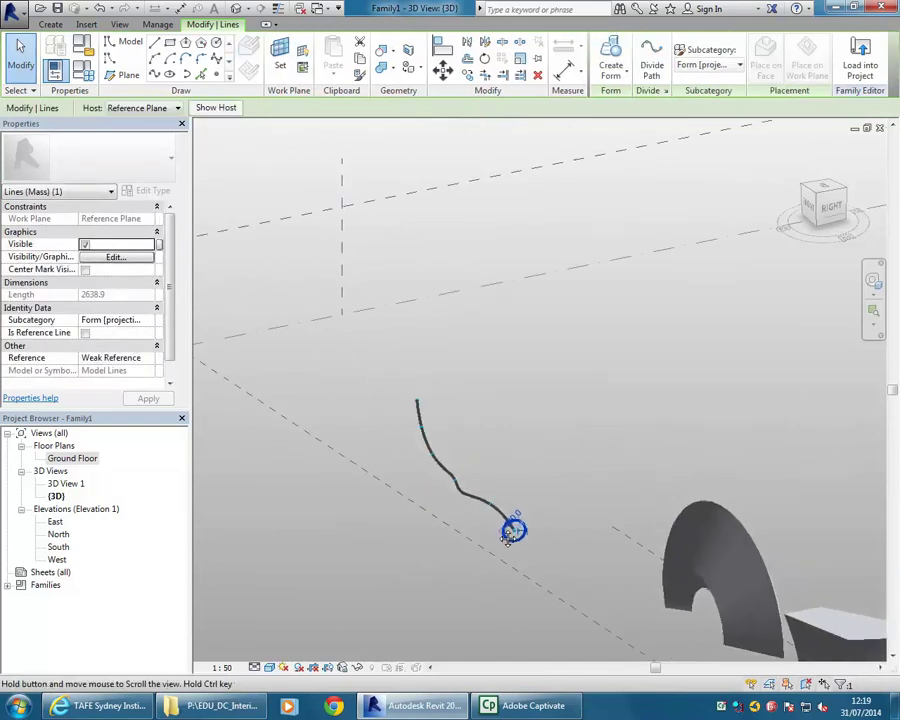
{"action": "left_click", "coordinate": [500, 476]}
{"action": "scroll", "coordinate": [500, 476], "scroll_direction": "up", "scroll_amount": 2}
{"action": "middle_click_drag", "start_coordinate": [533, 556], "coordinate": [526, 510]}
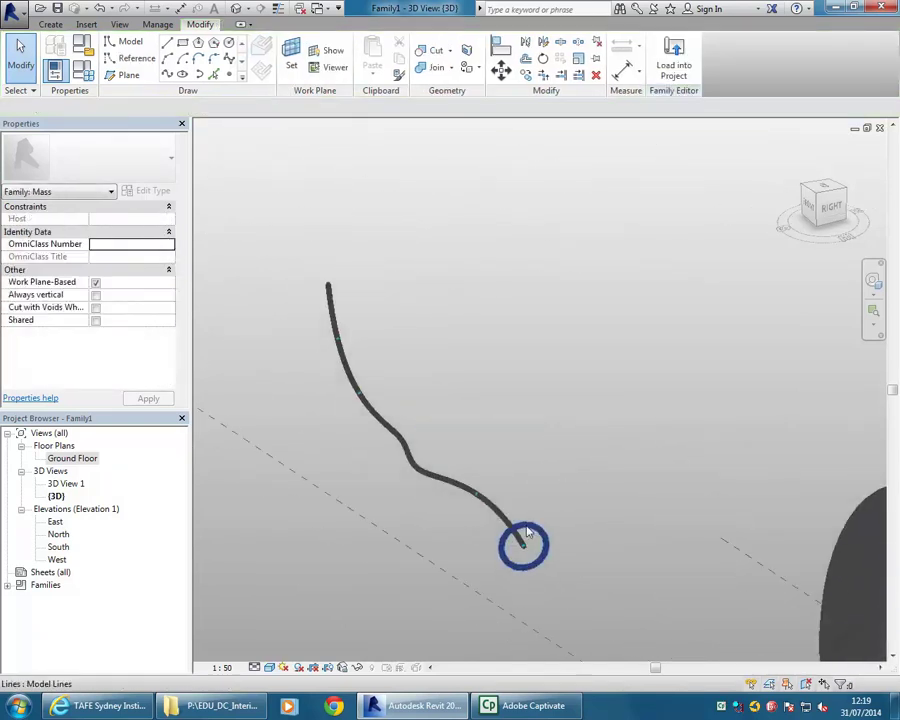
{"action": "middle_click_drag", "start_coordinate": [446, 404], "coordinate": [480, 432], "text": "shift"}
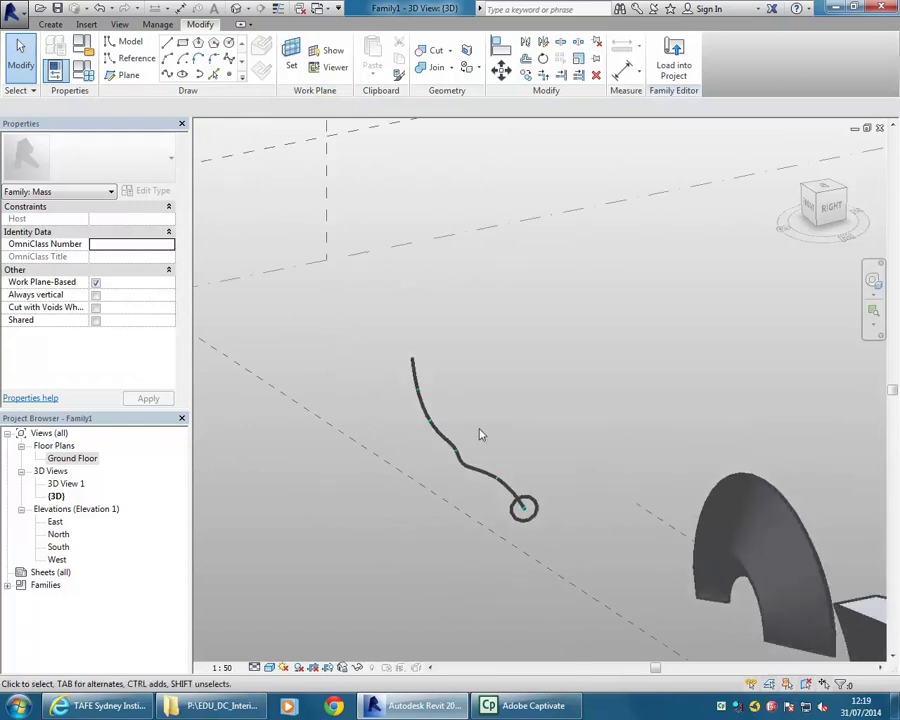
{"action": "left_click", "coordinate": [506, 480]}
In the Ground Floor plan, draw a reference plane through the path's free end, roughly perpendicular to the curve.
{"action": "double_click", "coordinate": [72, 458]}
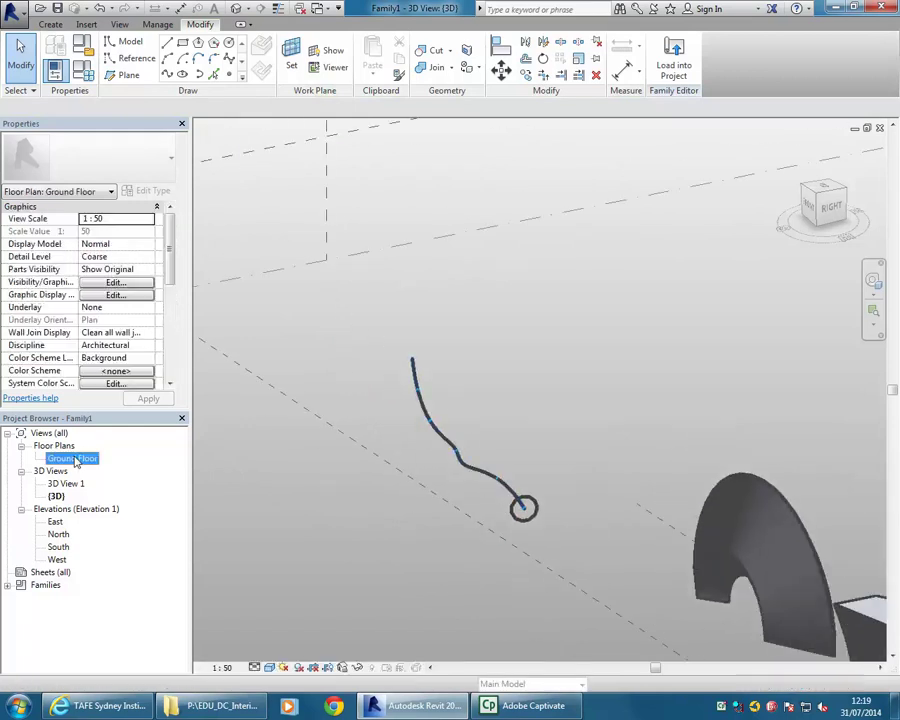
{"action": "middle_click_drag", "start_coordinate": [393, 400], "coordinate": [605, 448]}
{"action": "scroll", "coordinate": [486, 452], "scroll_direction": "down", "scroll_amount": 1}
{"action": "scroll", "coordinate": [432, 422], "scroll_direction": "up", "scroll_amount": 3}
{"action": "middle_click_drag", "start_coordinate": [432, 422], "coordinate": [397, 370]}
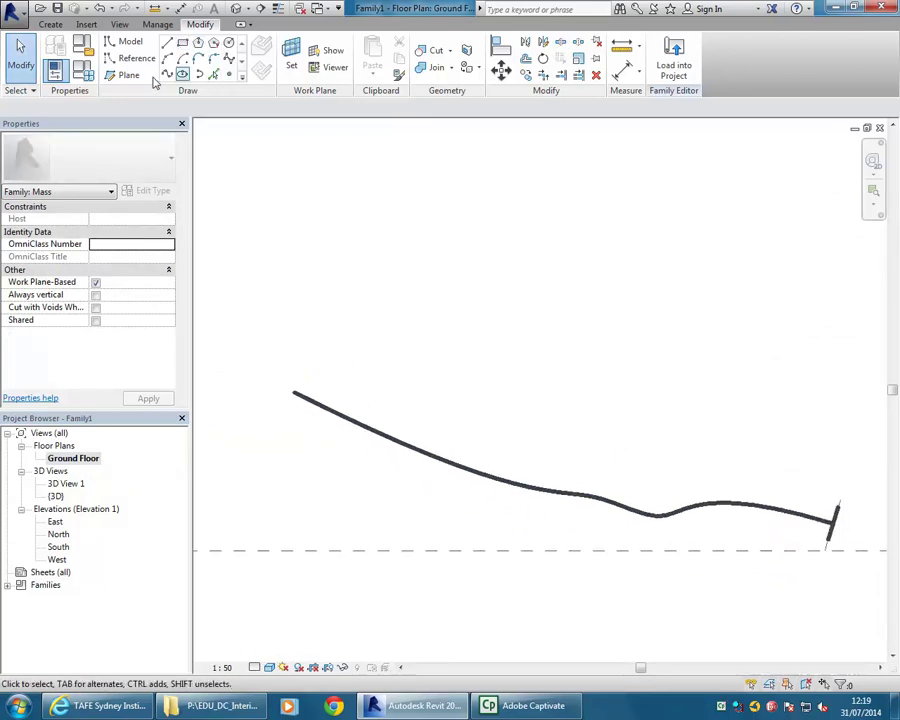
{"action": "left_click", "coordinate": [120, 76]}
{"action": "middle_click_drag", "start_coordinate": [546, 422], "coordinate": [492, 380]}
{"action": "scroll", "coordinate": [354, 330], "scroll_direction": "up", "scroll_amount": 1}
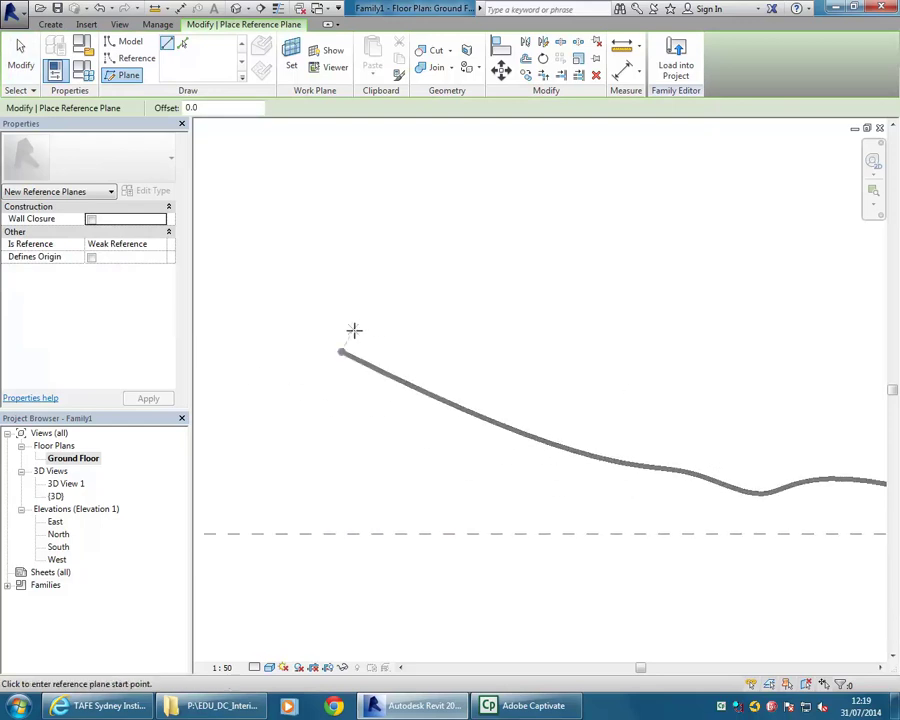
{"action": "left_click", "coordinate": [340, 350]}
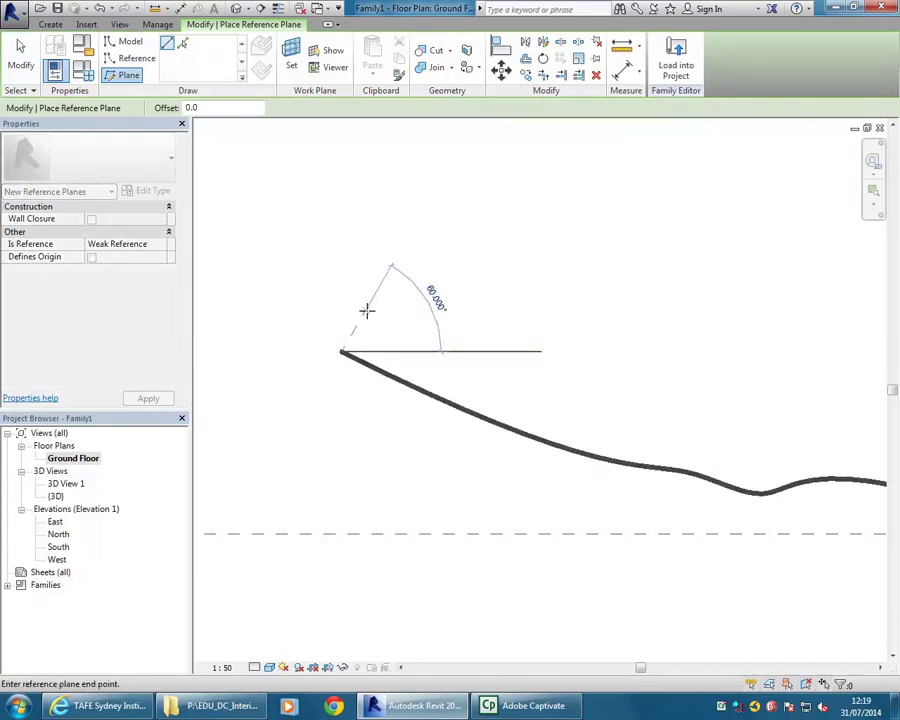
{"action": "left_click", "coordinate": [362, 307]}
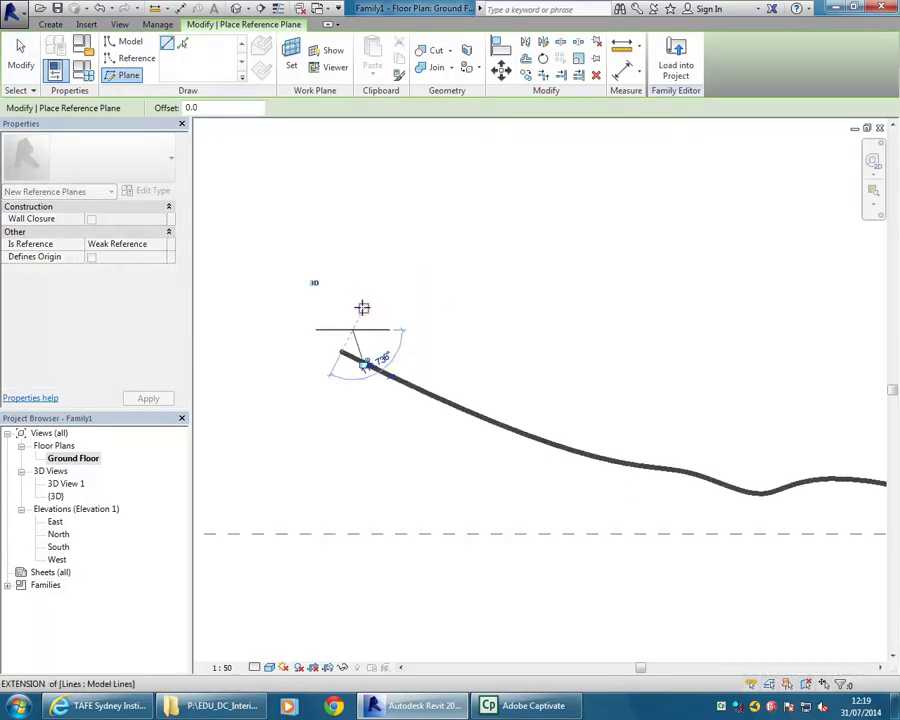
{"action": "key", "text": "Escape"}
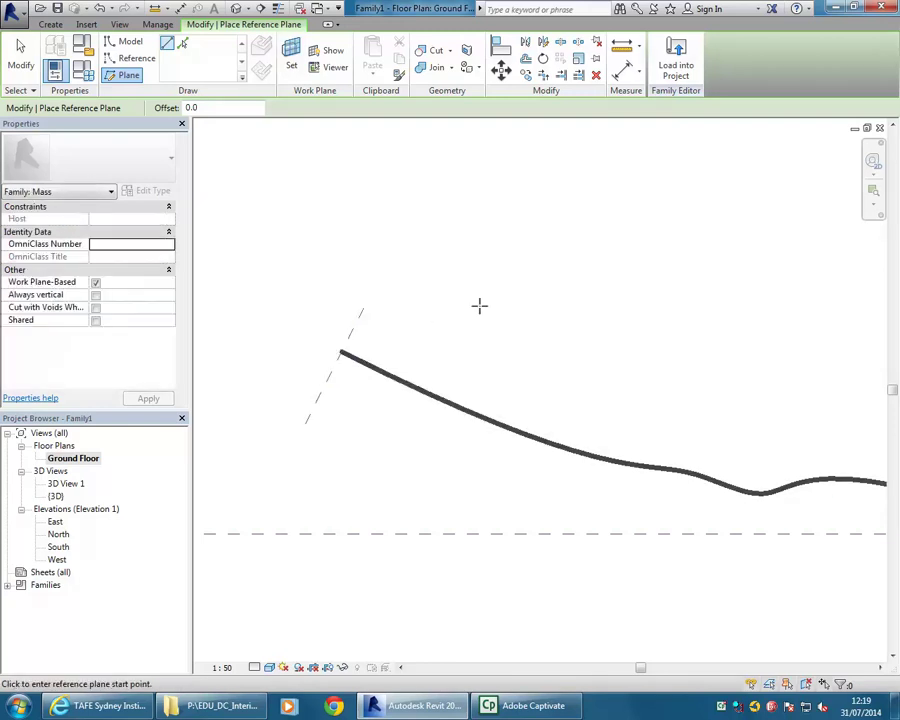
{"action": "key", "text": "Escape"}
In the {3D} view, lower the upper edge of the new reference plane to just above the path's far end.
{"action": "double_click", "coordinate": [56, 497]}
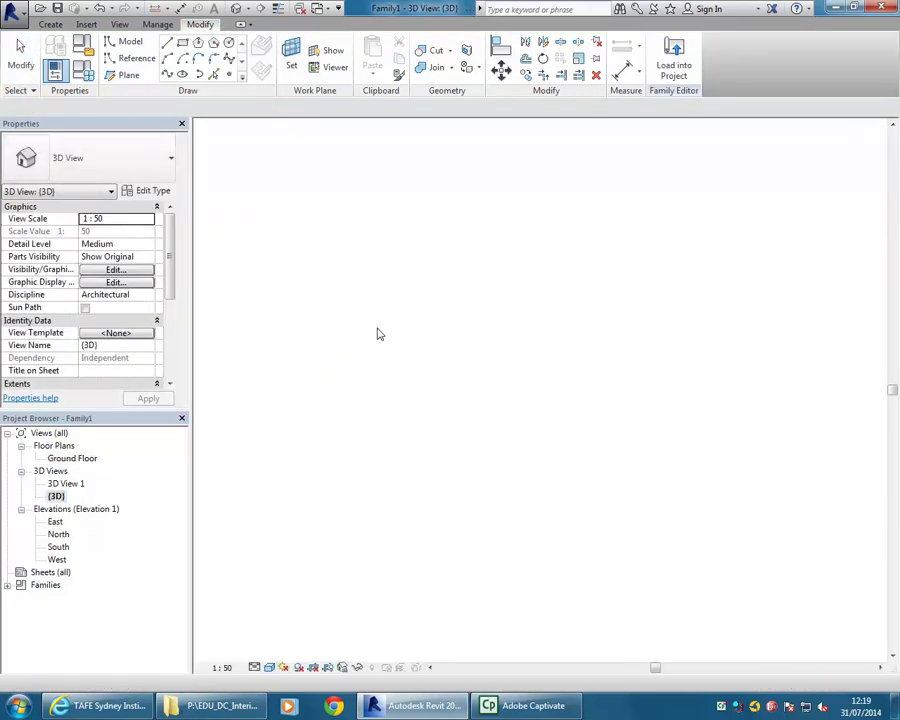
{"action": "scroll", "coordinate": [378, 333], "scroll_direction": "down", "scroll_amount": 3}
{"action": "middle_click_drag", "start_coordinate": [378, 333], "coordinate": [406, 460]}
{"action": "scroll", "coordinate": [406, 460], "scroll_direction": "down", "scroll_amount": 2}
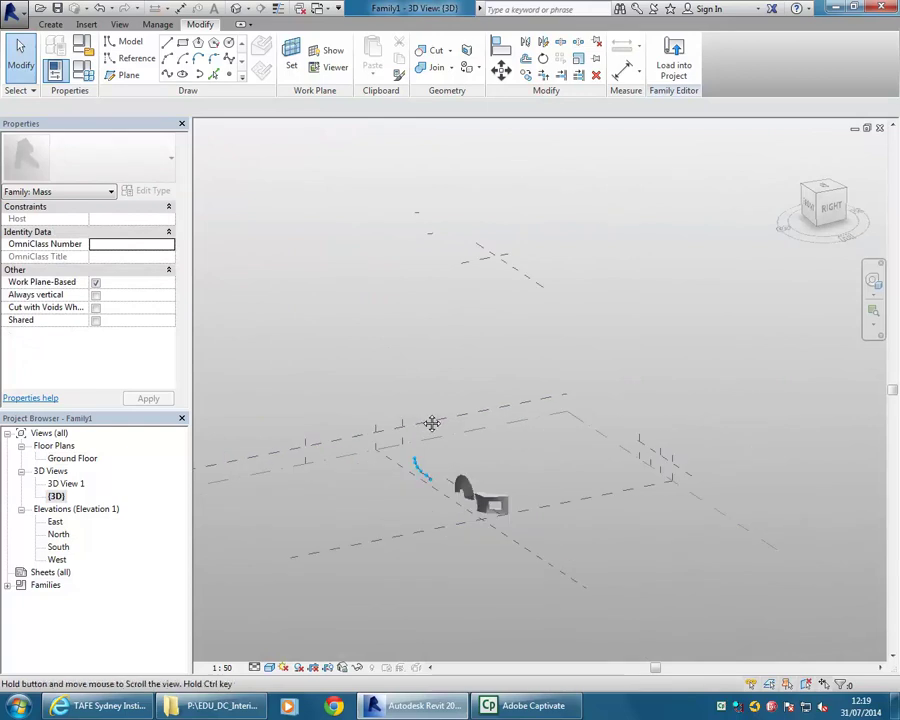
{"action": "left_click", "coordinate": [411, 226]}
{"action": "left_click_drag", "start_coordinate": [411, 225], "coordinate": [398, 494]}
{"action": "scroll", "coordinate": [433, 459], "scroll_direction": "up", "scroll_amount": 4}
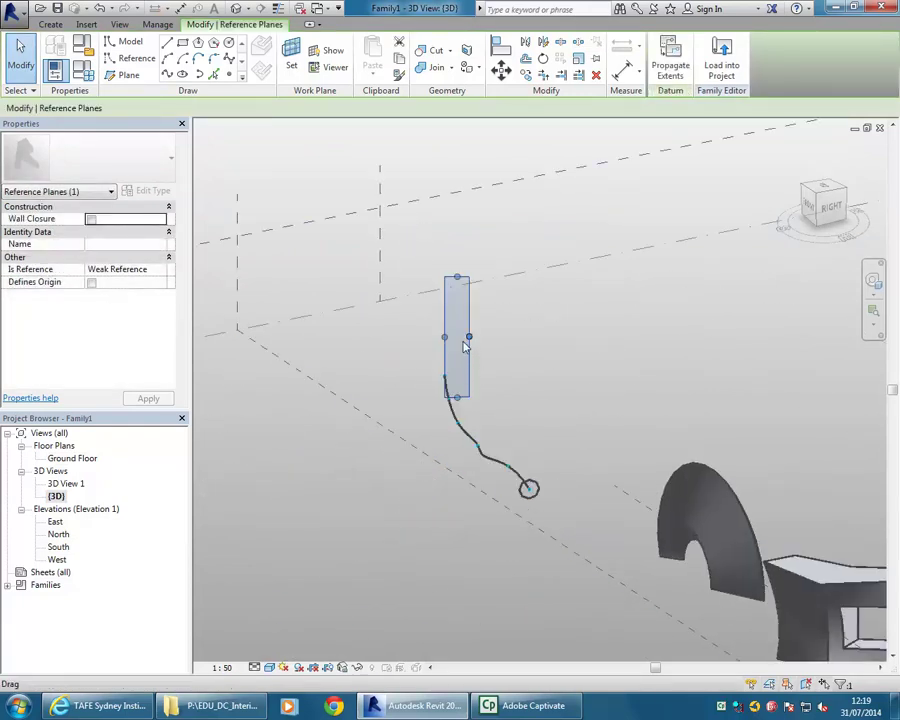
Extend the new reference plane's lower edge and widen both sides so it surrounds the path's end point.
{"action": "left_click_drag", "start_coordinate": [455, 311], "coordinate": [456, 315]}
{"action": "left_click_drag", "start_coordinate": [458, 396], "coordinate": [459, 422]}
{"action": "scroll", "coordinate": [458, 422], "scroll_direction": "up", "scroll_amount": 3}
{"action": "left_click_drag", "start_coordinate": [425, 335], "coordinate": [367, 329]}
{"action": "left_click_drag", "start_coordinate": [472, 328], "coordinate": [505, 328]}
{"action": "scroll", "coordinate": [471, 347], "scroll_direction": "up", "scroll_amount": 3}
{"action": "key", "text": "Escape"}
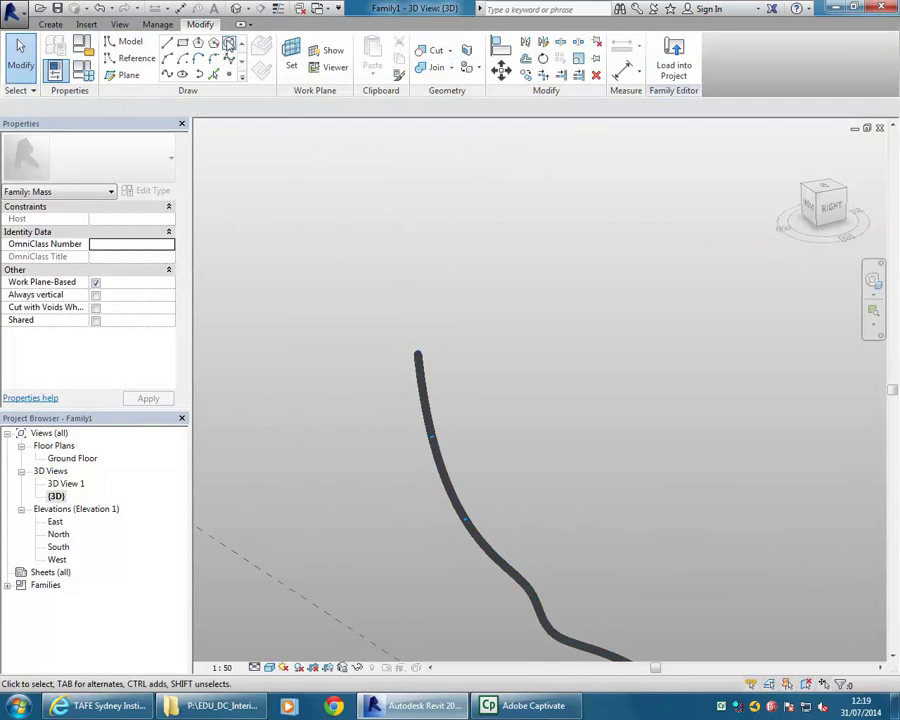
Draw a second, larger circle on the new reference plane, centred on the path's upper end point.
{"action": "left_click", "coordinate": [229, 45]}
{"action": "left_click", "coordinate": [416, 354]}
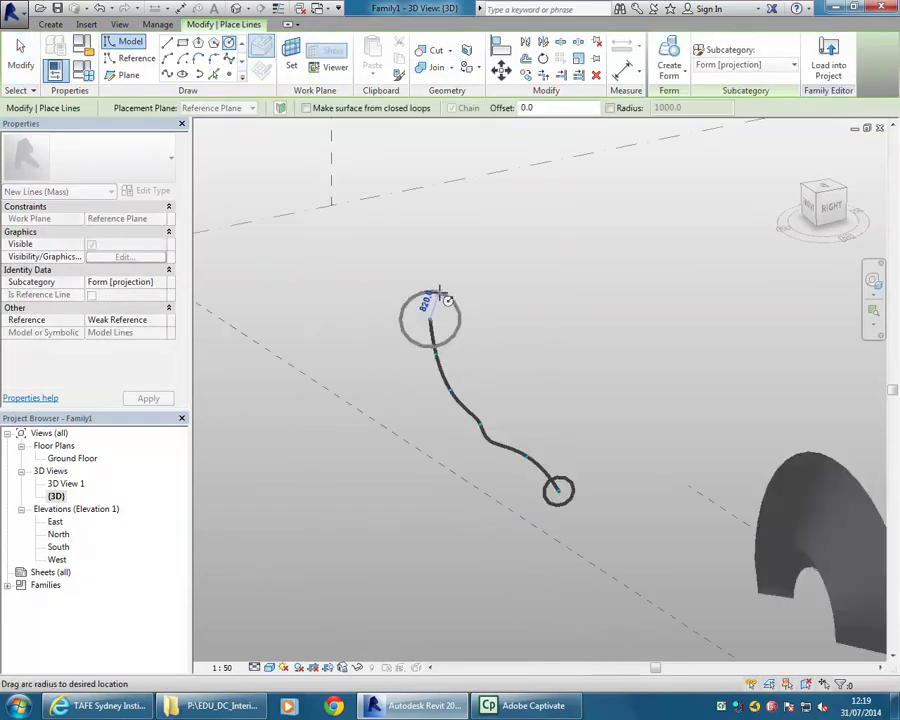
{"action": "middle_click_drag", "start_coordinate": [440, 291], "coordinate": [452, 289], "text": "shift"}
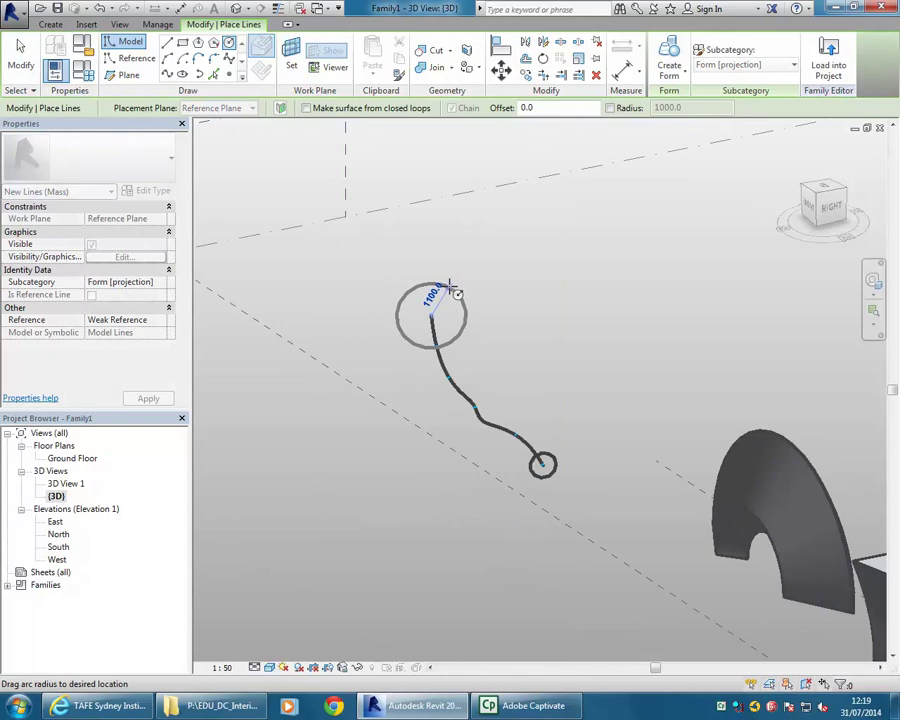
{"action": "left_click", "coordinate": [448, 297]}
{"action": "key", "text": "Escape"}
{"action": "key", "text": "Escape"}
{"action": "scroll", "coordinate": [503, 316], "scroll_direction": "up", "scroll_amount": 3}
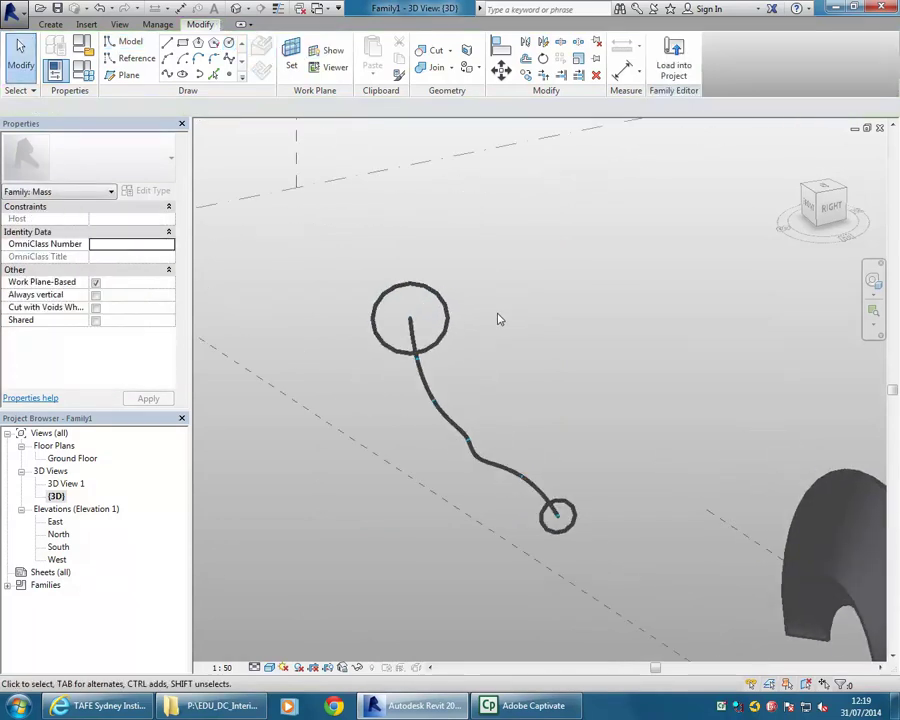
Try selecting both circles together with the curved path between them.
{"action": "left_click", "coordinate": [562, 511]}
{"action": "left_click", "coordinate": [512, 476], "text": "ctrl"}
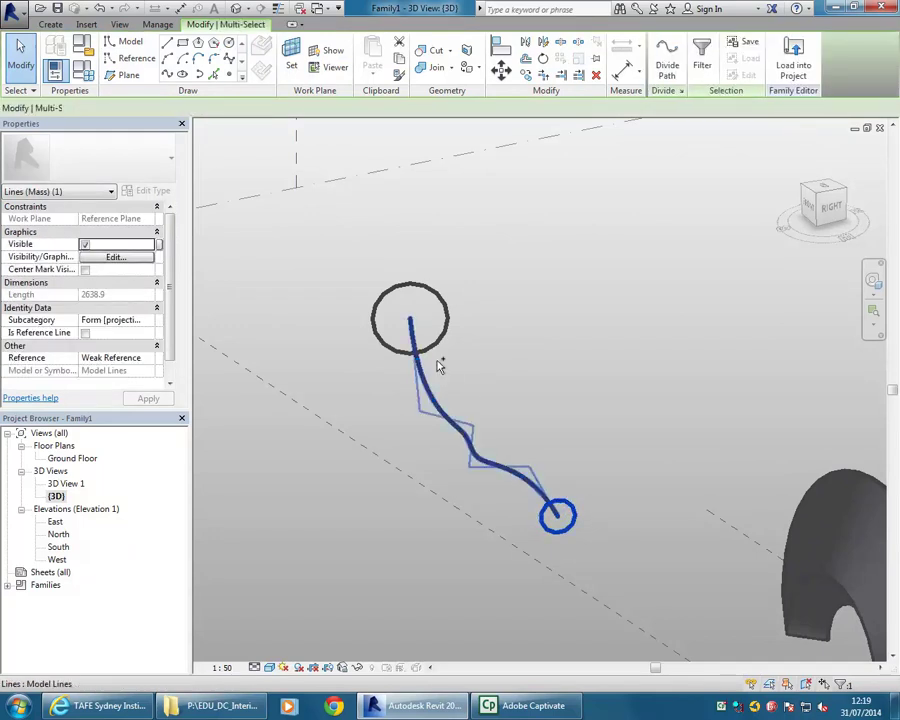
{"action": "left_click", "coordinate": [449, 323], "text": "ctrl"}
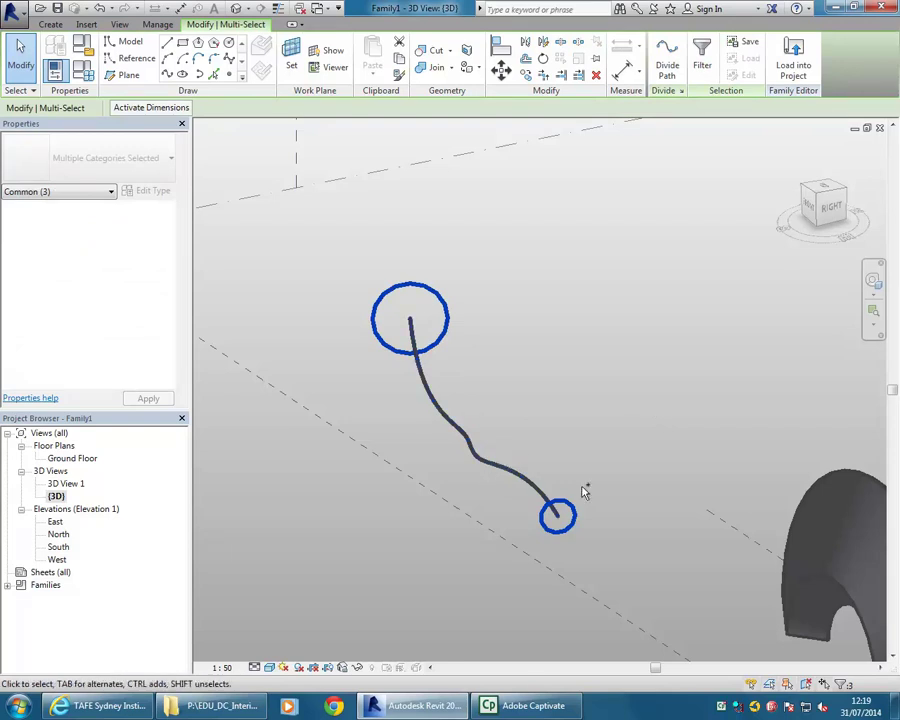
{"action": "left_click", "coordinate": [586, 289]}
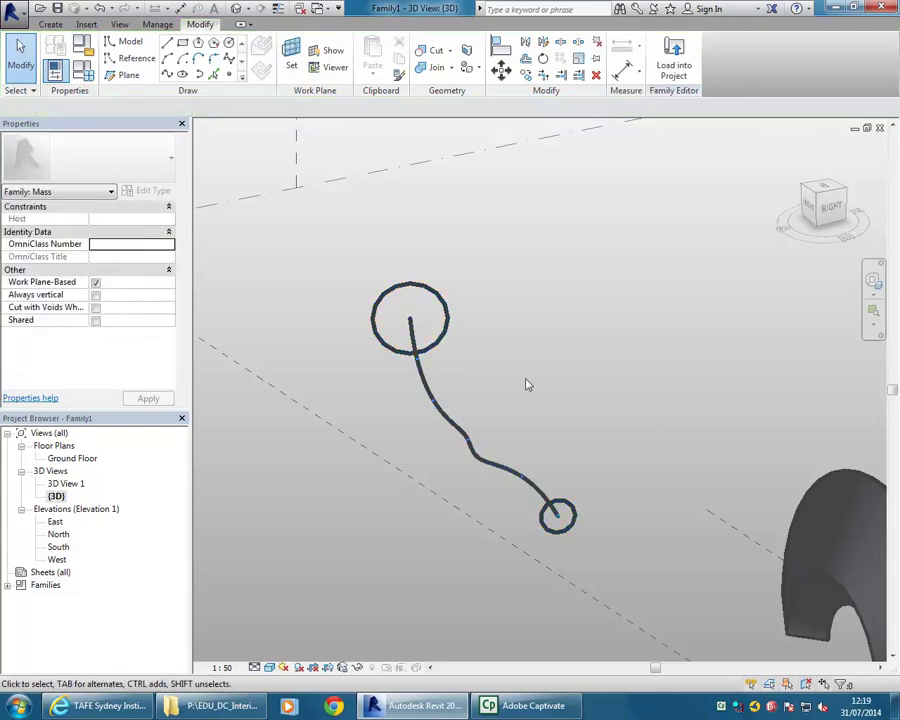
{"action": "left_click", "coordinate": [517, 471]}
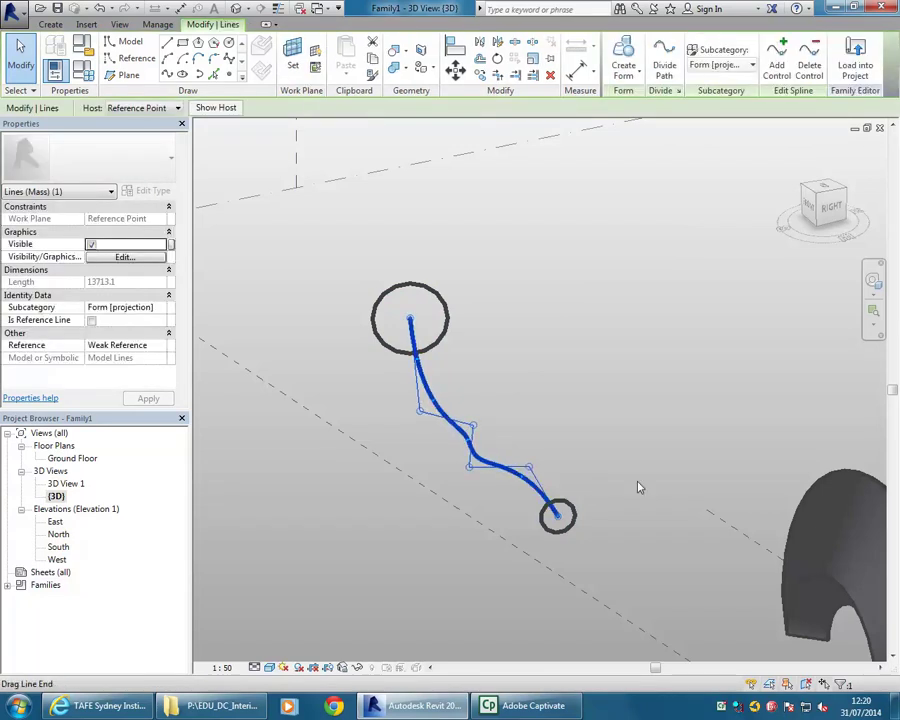
{"action": "left_click", "coordinate": [508, 532]}
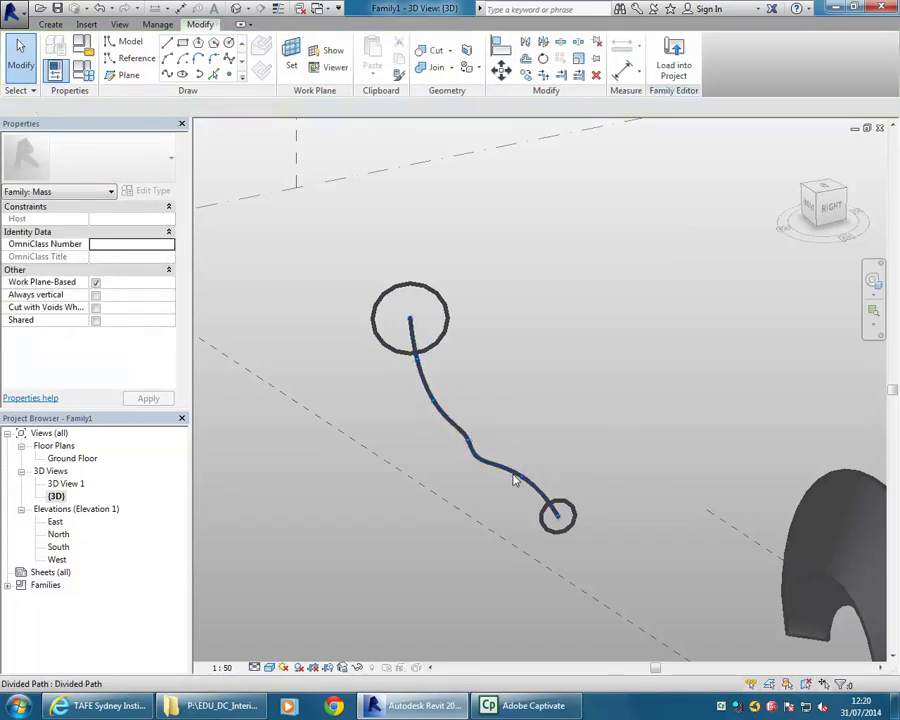
{"action": "left_click", "coordinate": [524, 485]}
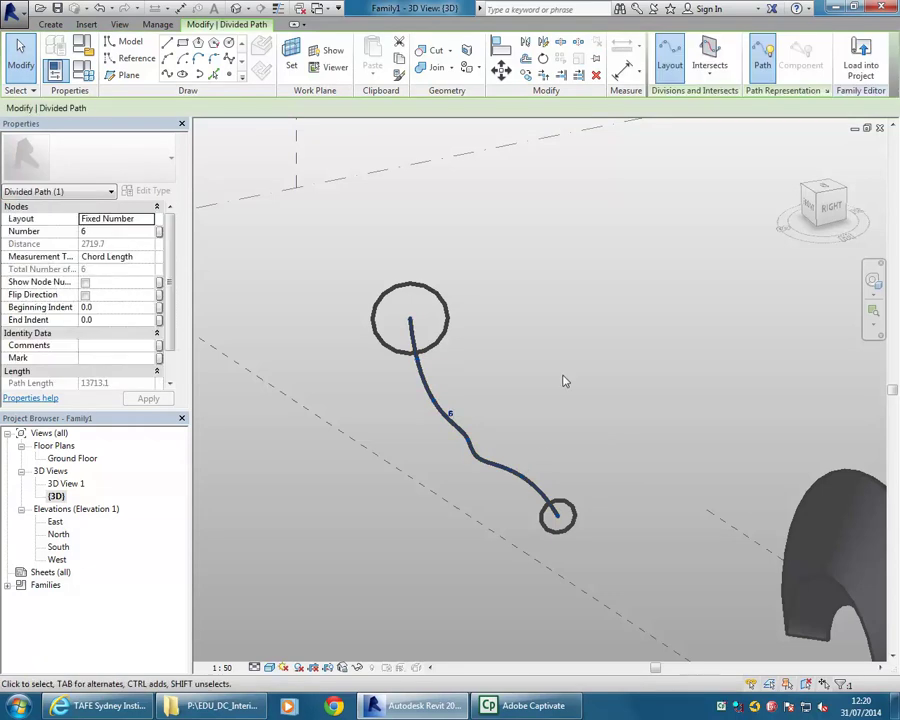
{"action": "left_click", "coordinate": [564, 381]}
Create a solid form from the curved path and the two circles at its ends.
{"action": "left_click", "coordinate": [502, 469]}
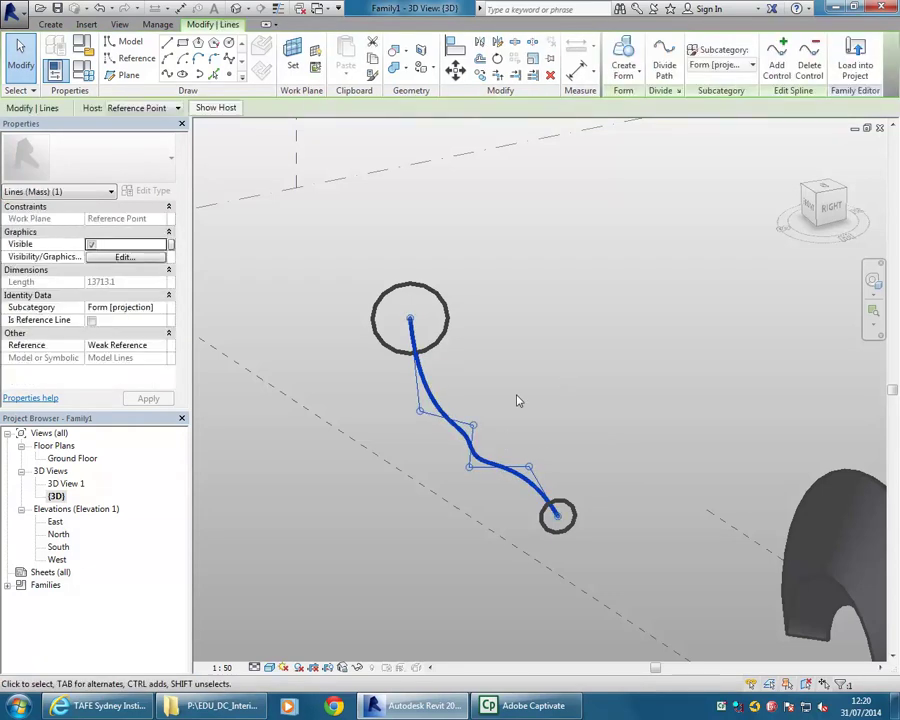
{"action": "left_click", "coordinate": [566, 512], "text": "ctrl"}
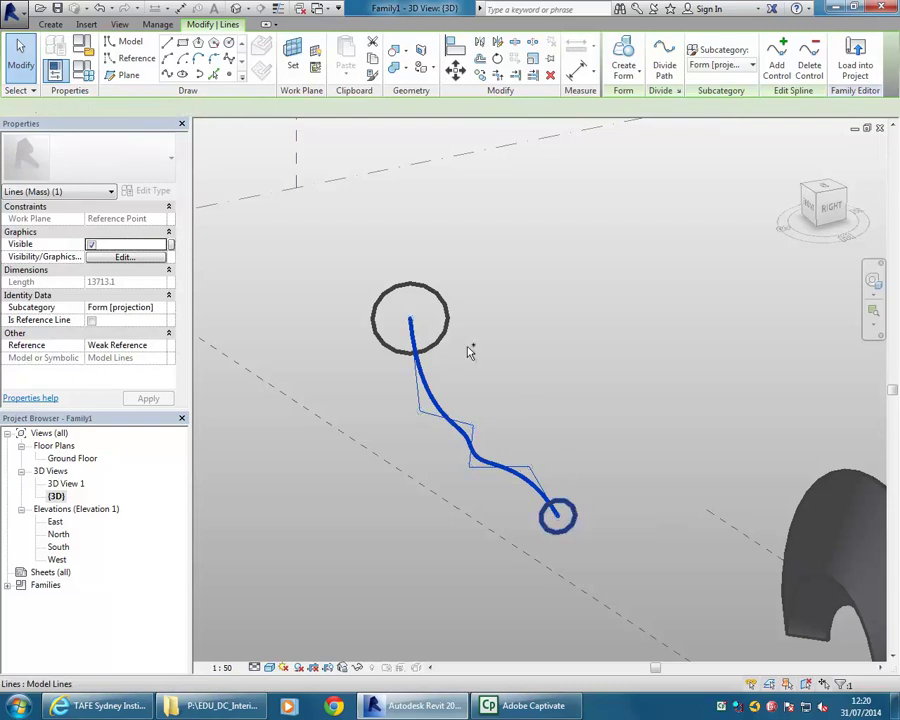
{"action": "left_click", "coordinate": [448, 311], "text": "ctrl"}
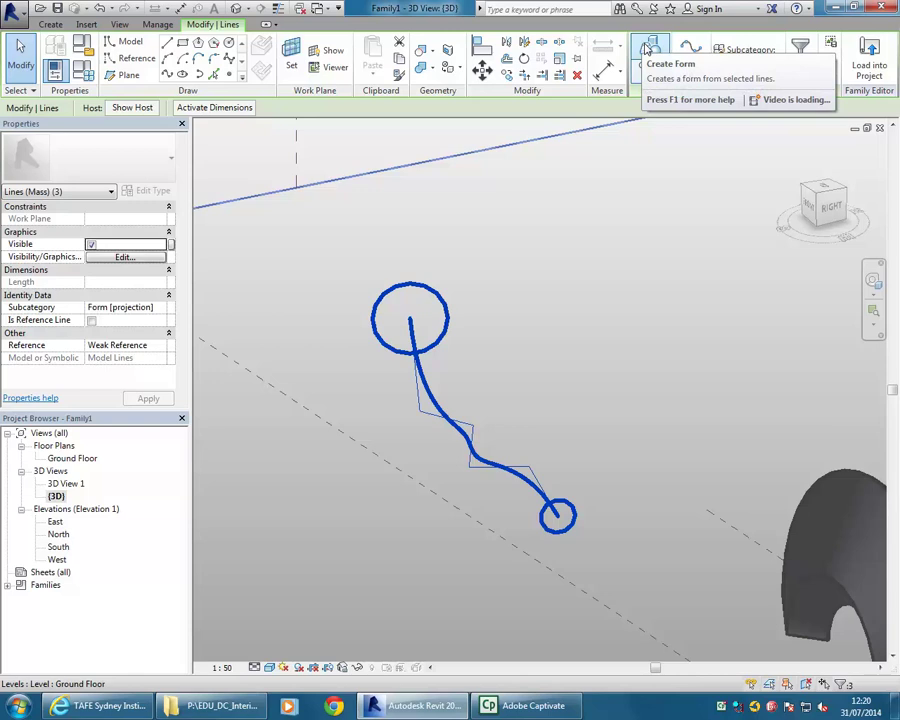
{"action": "left_click", "coordinate": [648, 50]}
{"action": "middle_click_drag", "start_coordinate": [617, 416], "coordinate": [518, 458], "text": "shift"}
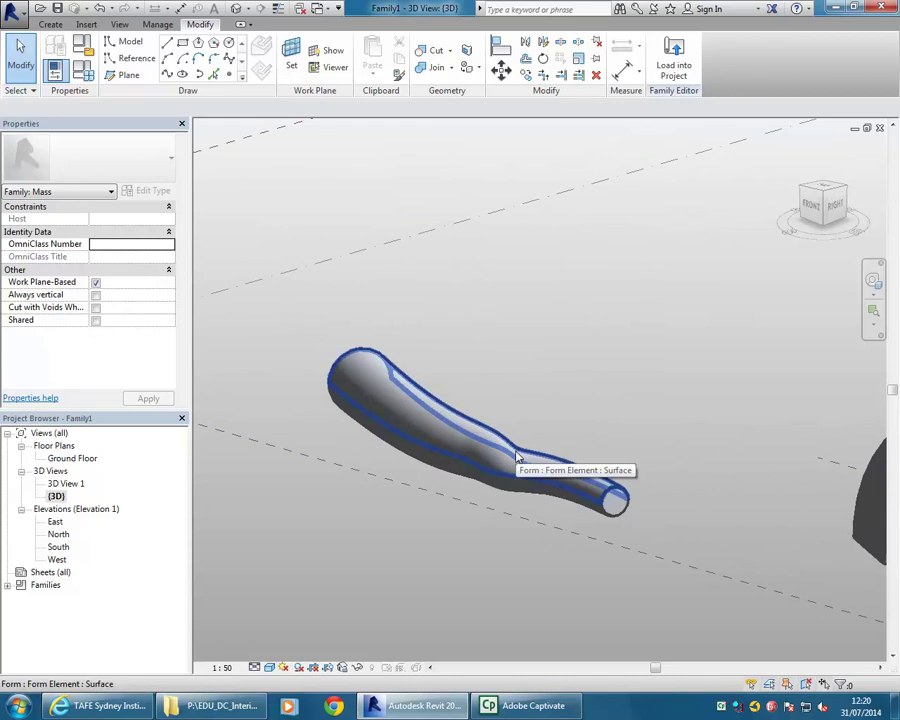
{"action": "left_click", "coordinate": [516, 455]}
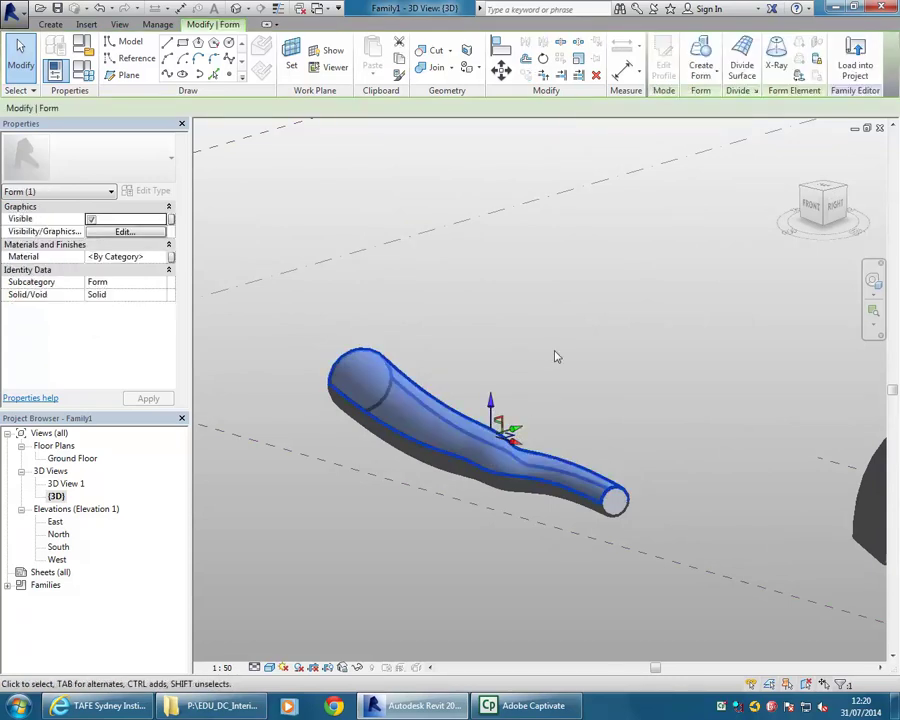
{"action": "left_click", "coordinate": [544, 513]}
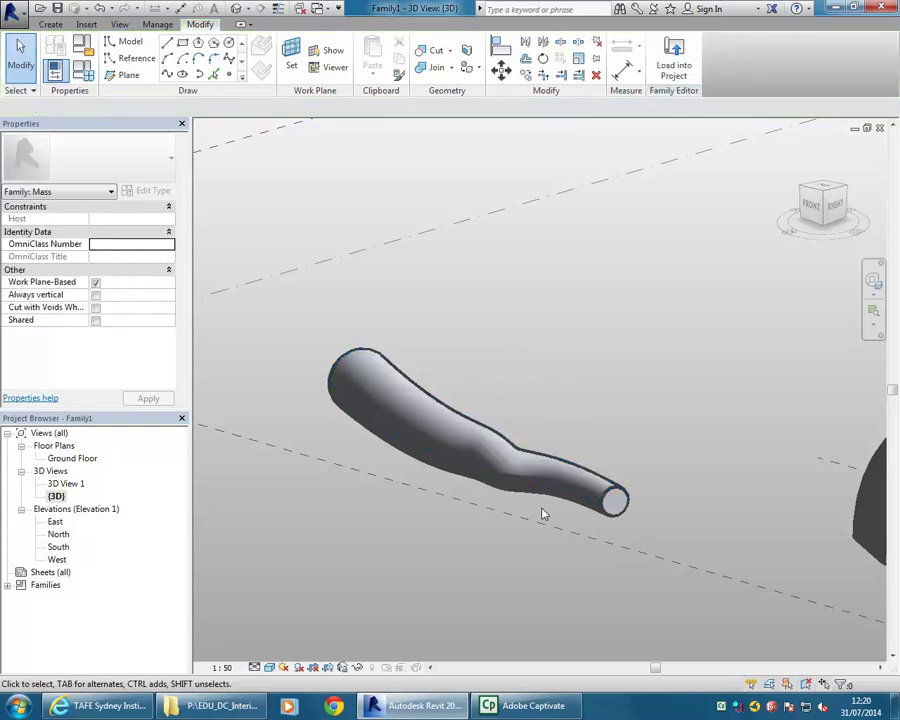
{"action": "middle_click_drag", "start_coordinate": [542, 512], "coordinate": [500, 456], "text": "shift"}
{"action": "scroll", "coordinate": [480, 478], "scroll_direction": "up", "scroll_amount": 1}
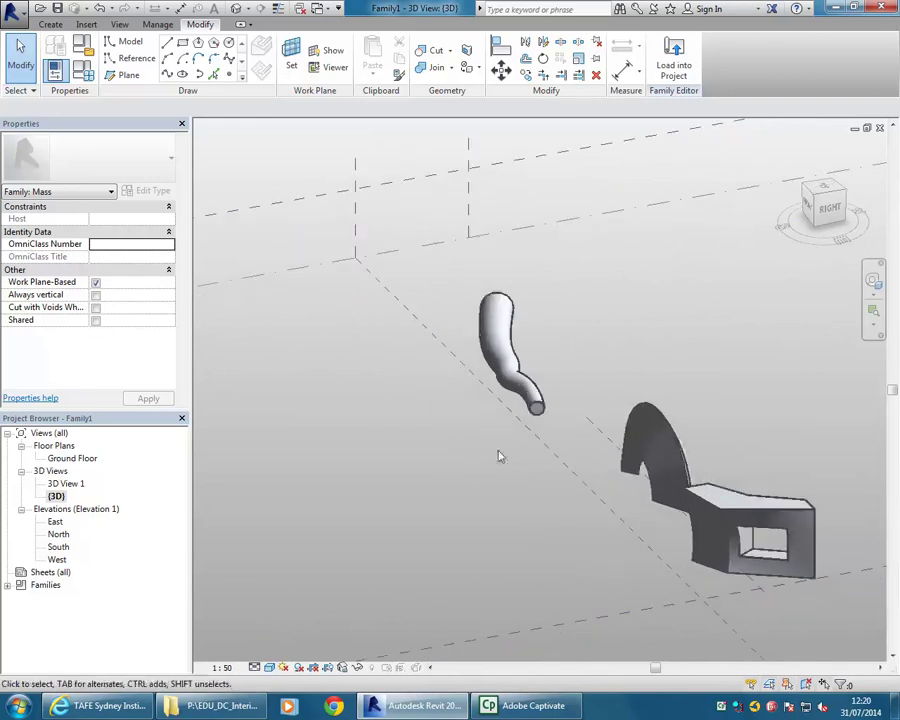
{"action": "scroll", "coordinate": [553, 388], "scroll_direction": "up", "scroll_amount": 3}
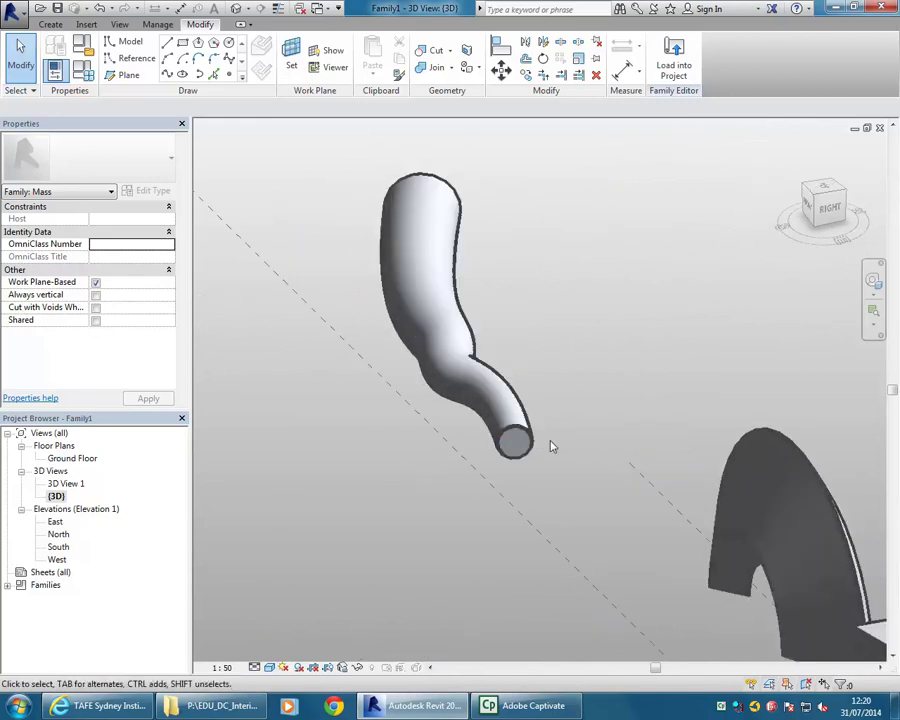
In the North elevation, move the arch and tube forms down together so the arch's base sits on the Ground Floor level.
{"action": "double_click", "coordinate": [58, 535]}
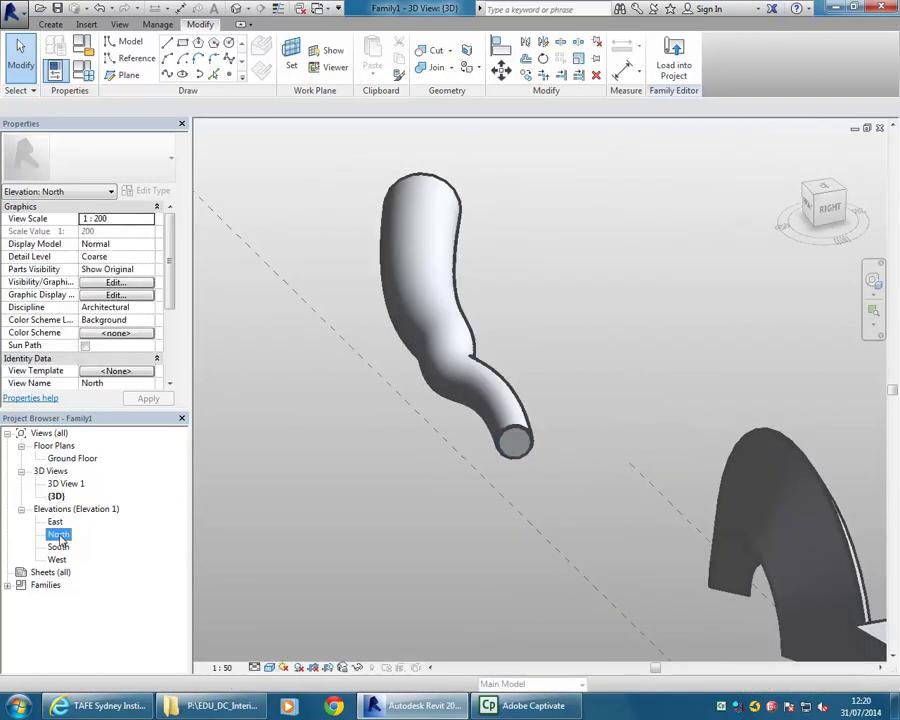
{"action": "middle_click_drag", "start_coordinate": [748, 492], "coordinate": [619, 454]}
{"action": "scroll", "coordinate": [446, 484], "scroll_direction": "up", "scroll_amount": 4}
{"action": "middle_click_drag", "start_coordinate": [710, 484], "coordinate": [574, 486]}
{"action": "scroll", "coordinate": [646, 470], "scroll_direction": "down", "scroll_amount": 2}
{"action": "left_click_drag", "start_coordinate": [318, 386], "coordinate": [707, 526]}
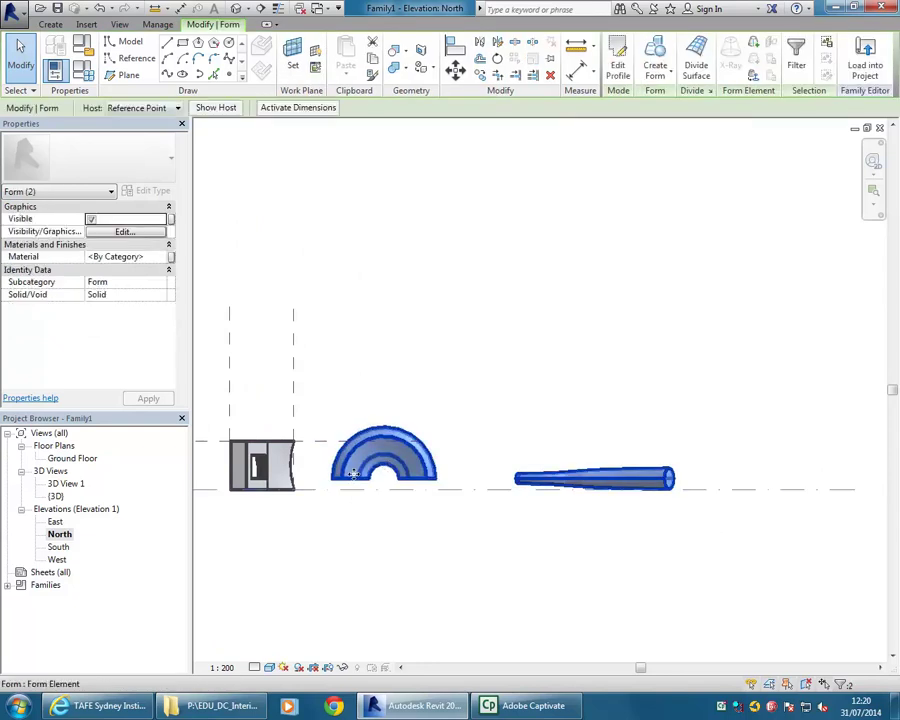
{"action": "left_click", "coordinate": [456, 71]}
{"action": "scroll", "coordinate": [440, 484], "scroll_direction": "up", "scroll_amount": 5}
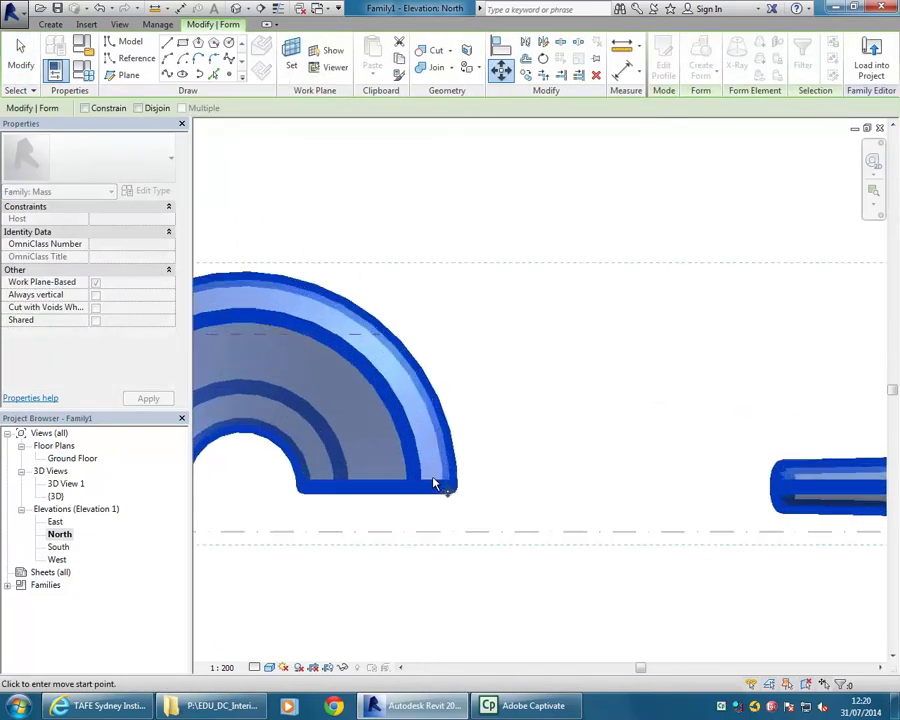
{"action": "left_click", "coordinate": [457, 489]}
{"action": "left_click", "coordinate": [456, 538]}
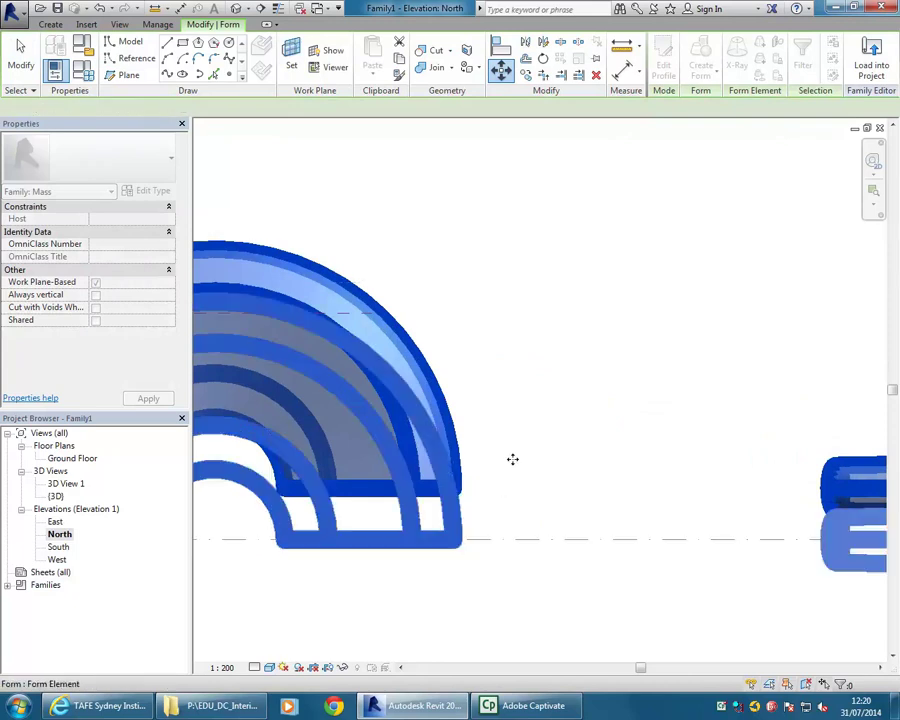
{"action": "scroll", "coordinate": [344, 410], "scroll_direction": "down", "scroll_amount": 4}
{"action": "scroll", "coordinate": [344, 410], "scroll_direction": "down", "scroll_amount": 2}
{"action": "middle_click_drag", "start_coordinate": [390, 382], "coordinate": [518, 376]}
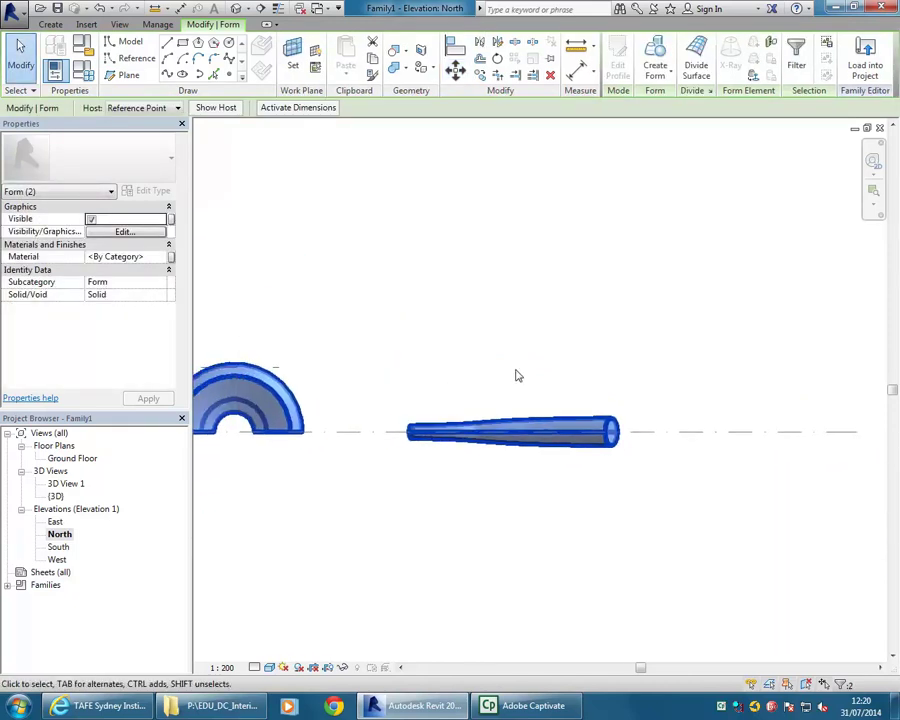
{"action": "left_click", "coordinate": [538, 367]}
Draw a rectangle below the Ground Floor level line, wider than the tube and covering its lower half.
{"action": "scroll", "coordinate": [538, 366], "scroll_direction": "up", "scroll_amount": 2}
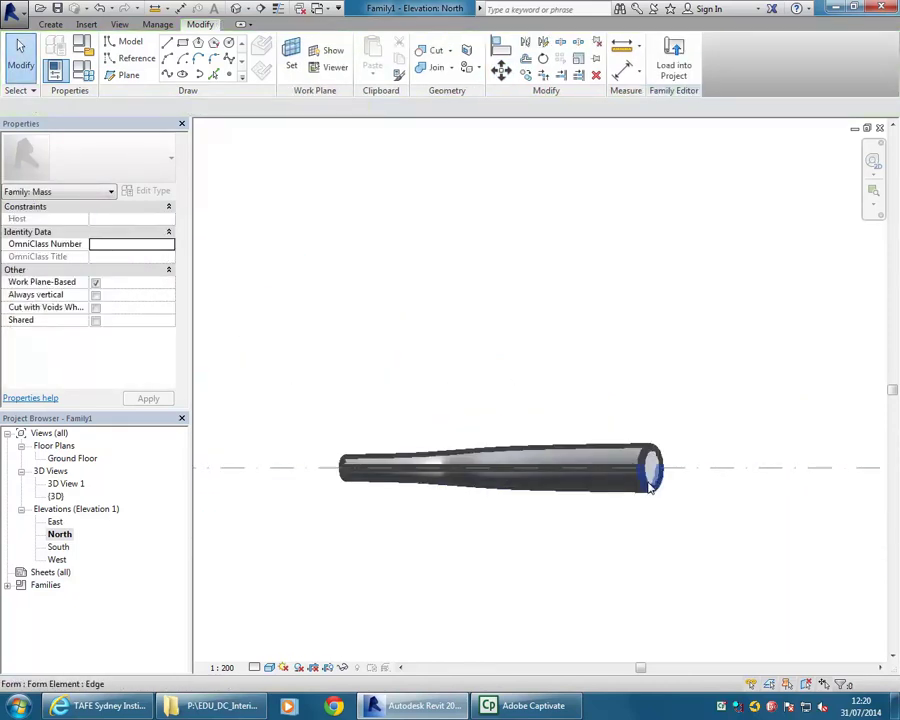
{"action": "left_click", "coordinate": [184, 45]}
{"action": "scroll", "coordinate": [396, 414], "scroll_direction": "down", "scroll_amount": 2}
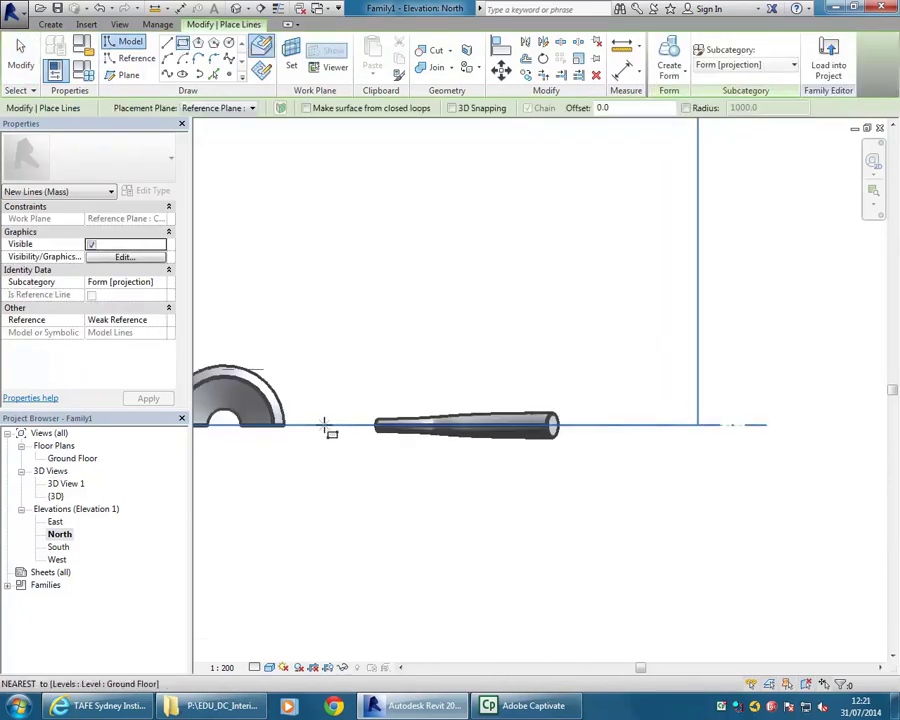
{"action": "left_click", "coordinate": [621, 499]}
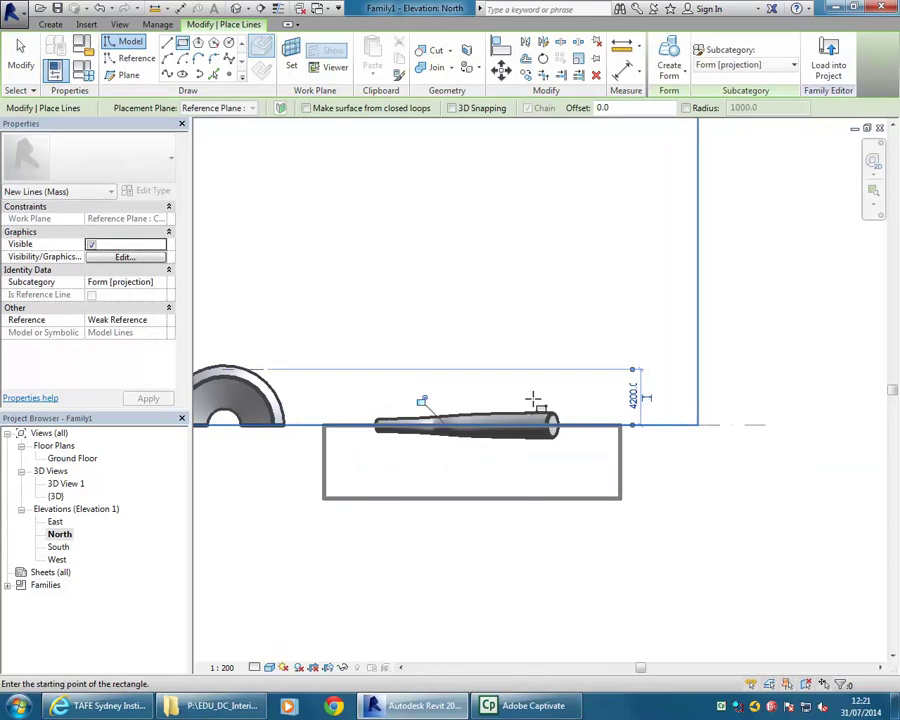
{"action": "key", "text": "Escape"}
{"action": "key", "text": "Escape"}
{"action": "scroll", "coordinate": [378, 388], "scroll_direction": "up", "scroll_amount": 3}
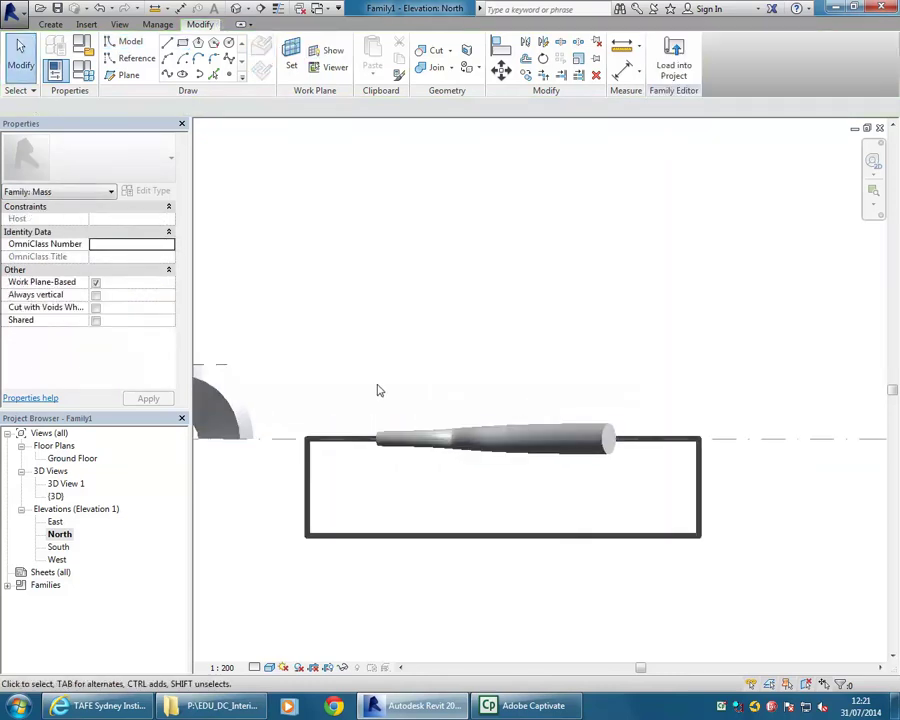
Create a void form from the rectangle and stretch its side face past the tube so the void spans its full width.
{"action": "left_click", "coordinate": [311, 505]}
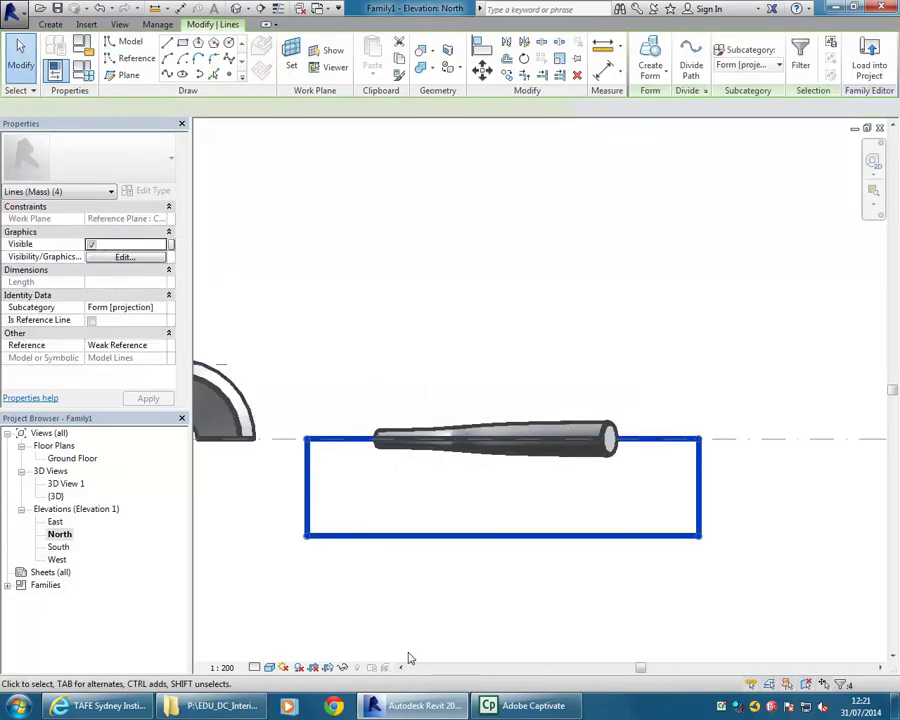
{"action": "left_click", "coordinate": [650, 62]}
{"action": "left_click", "coordinate": [651, 127]}
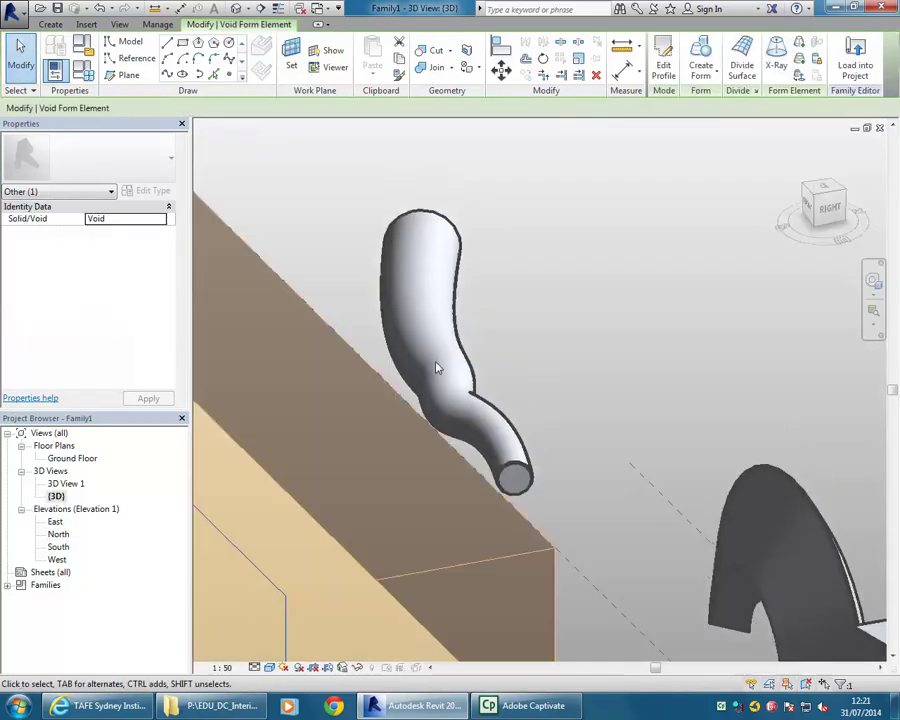
{"action": "scroll", "coordinate": [438, 366], "scroll_direction": "down", "scroll_amount": 8}
{"action": "left_click_drag", "start_coordinate": [458, 366], "coordinate": [516, 358]}
{"action": "scroll", "coordinate": [416, 422], "scroll_direction": "down", "scroll_amount": 2}
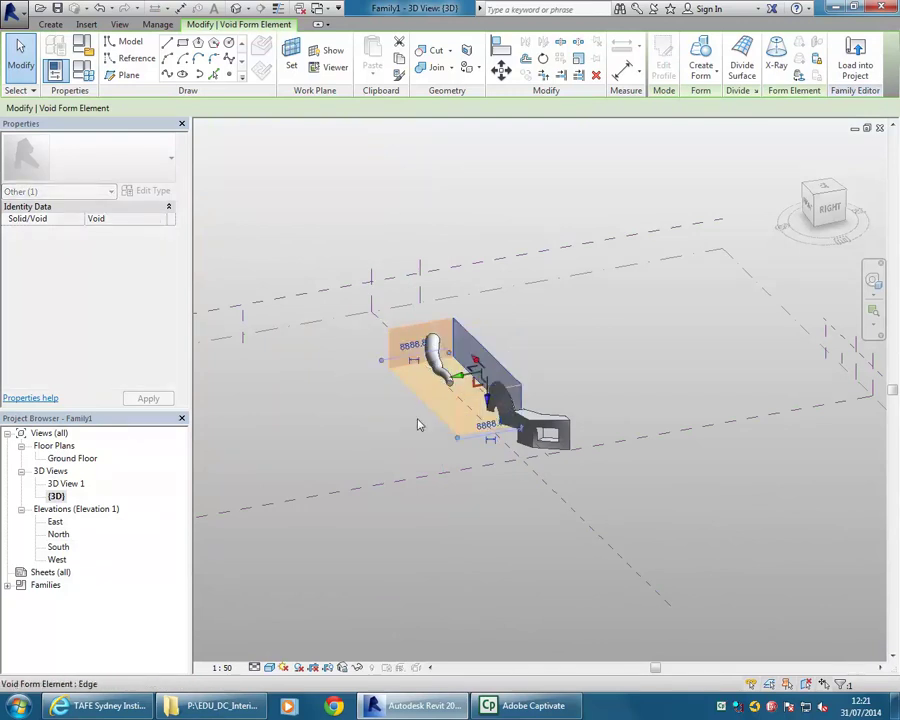
{"action": "middle_click_drag", "start_coordinate": [400, 386], "coordinate": [372, 384], "text": "shift"}
{"action": "left_click", "coordinate": [375, 378]}
Cut the void box out of the tube form to remove the part below the Ground Floor level.
{"action": "scroll", "coordinate": [385, 411], "scroll_direction": "up", "scroll_amount": 3}
{"action": "scroll", "coordinate": [420, 385], "scroll_direction": "up", "scroll_amount": 2}
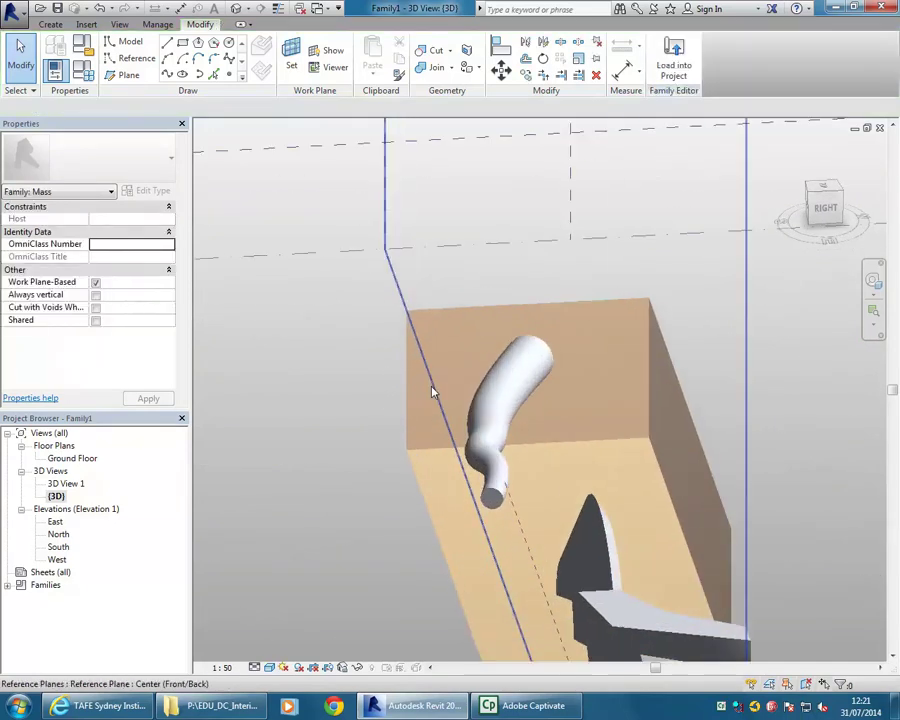
{"action": "key", "text": "c"}
{"action": "key", "text": "g"}
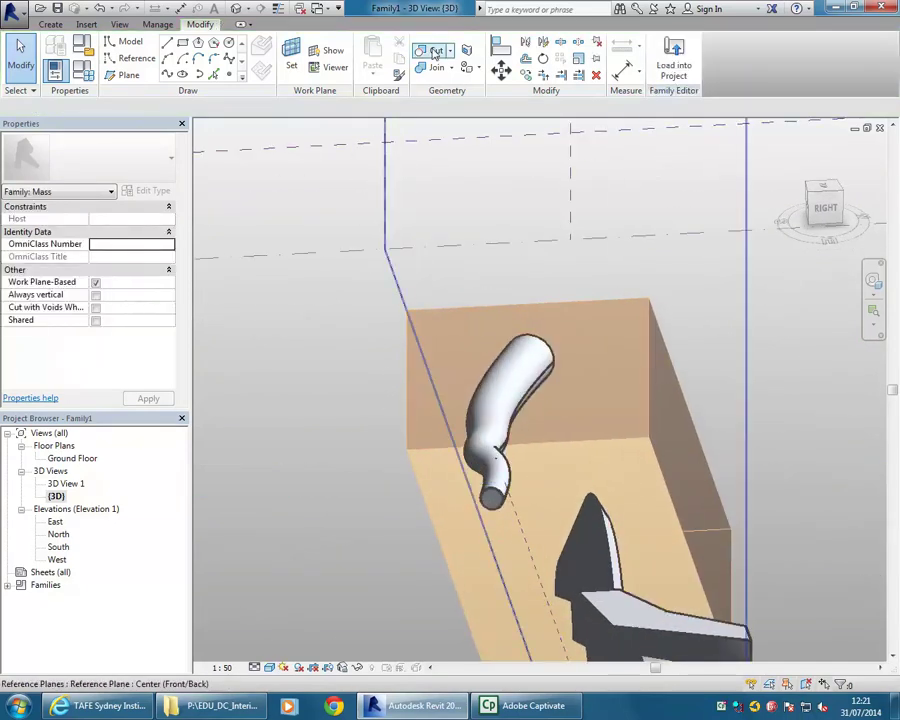
{"action": "left_click", "coordinate": [540, 340]}
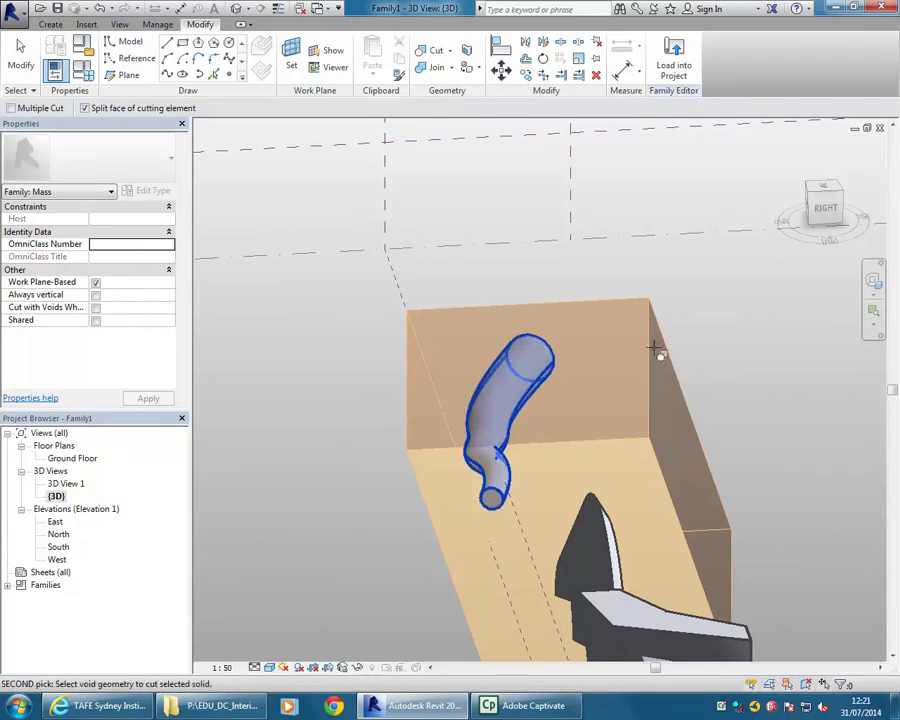
{"action": "left_click", "coordinate": [671, 359]}
{"action": "key", "text": "Escape"}
{"action": "scroll", "coordinate": [520, 400], "scroll_direction": "down", "scroll_amount": 3}
{"action": "middle_click_drag", "start_coordinate": [496, 432], "coordinate": [524, 440], "text": "shift"}
{"action": "scroll", "coordinate": [520, 440], "scroll_direction": "up", "scroll_amount": 3}
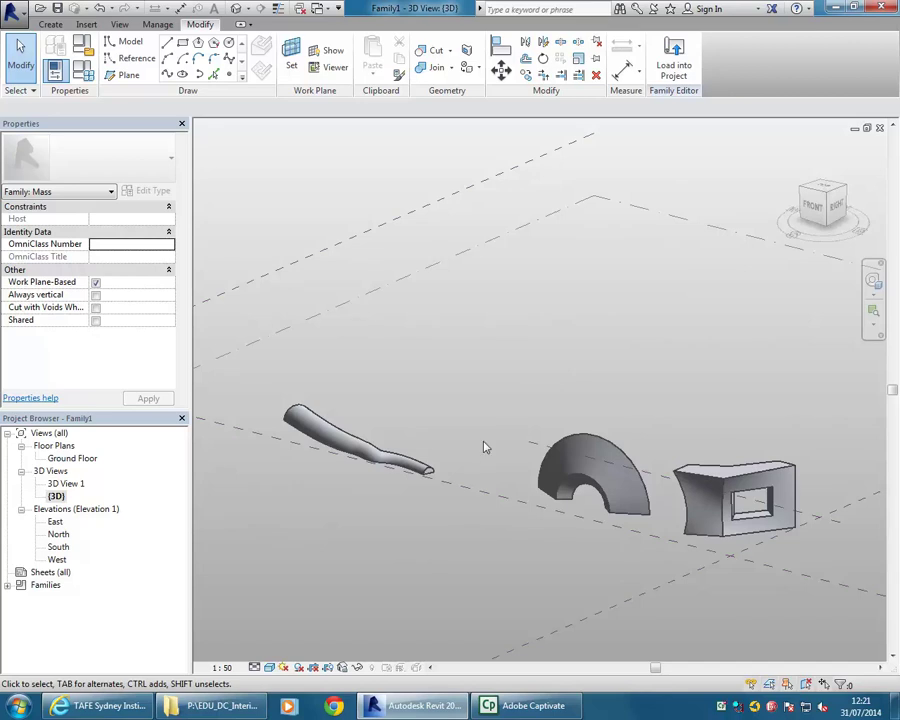
{"action": "scroll", "coordinate": [485, 440], "scroll_direction": "down", "scroll_amount": 2}
{"action": "middle_click_drag", "start_coordinate": [484, 432], "coordinate": [494, 384]}
{"action": "scroll", "coordinate": [494, 384], "scroll_direction": "up", "scroll_amount": 1}
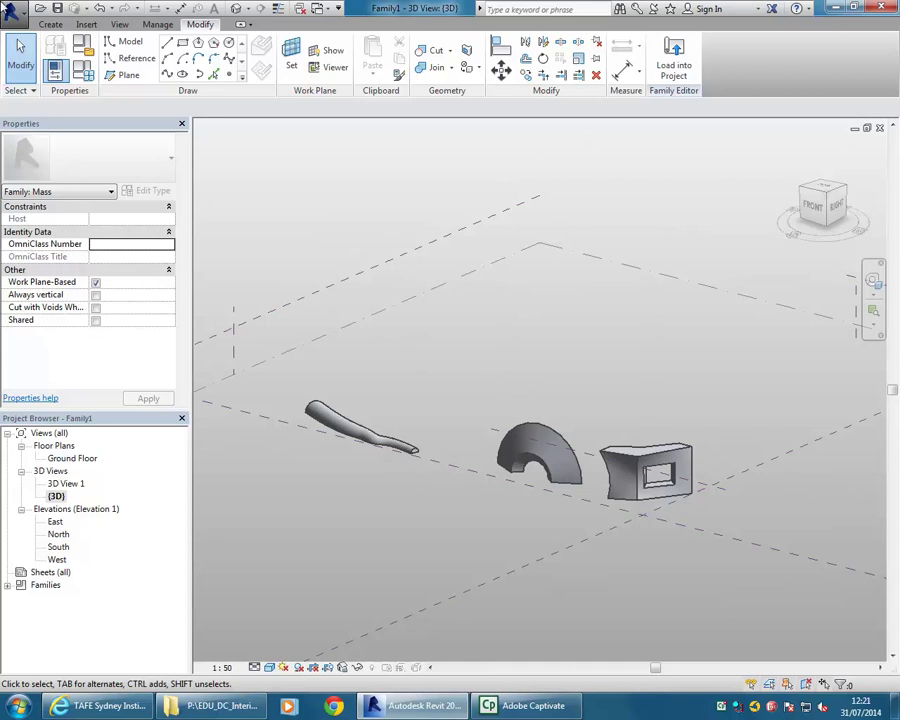
Save the family as Mass-built-in in the 2014\CAD 3 folder on the U: drive.
{"action": "left_click", "coordinate": [12, 11]}
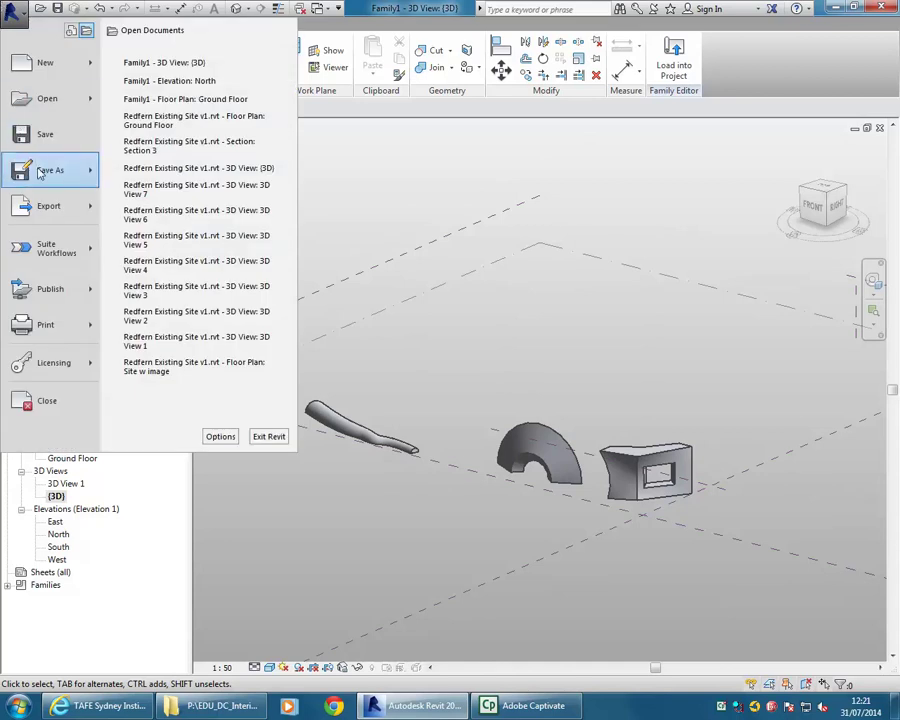
{"action": "mouse_move", "coordinate": [28, 172]}
{"action": "left_click", "coordinate": [163, 118]}
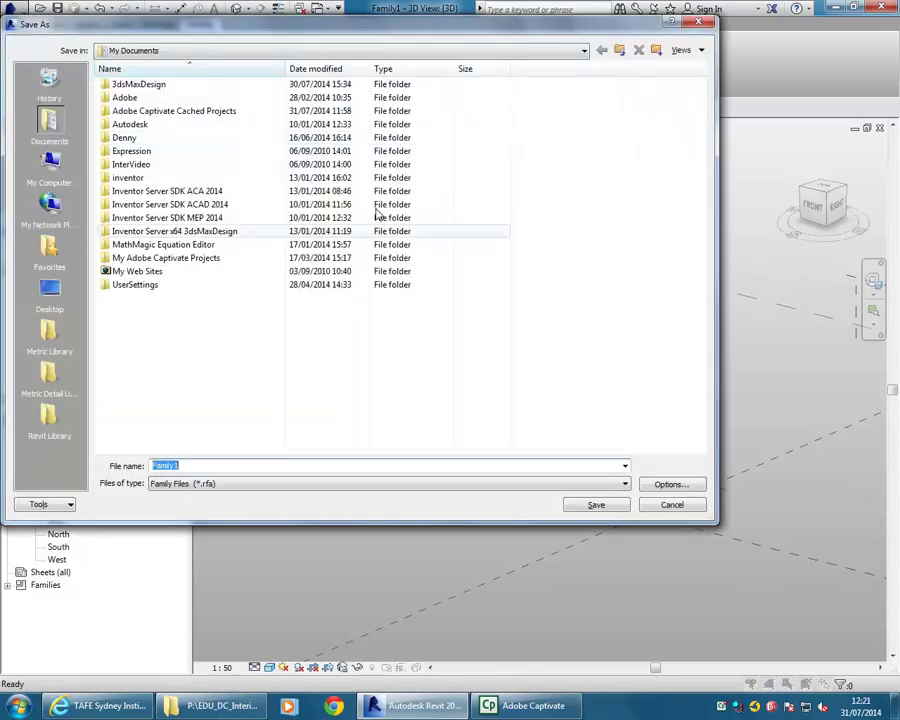
{"action": "left_click", "coordinate": [222, 50]}
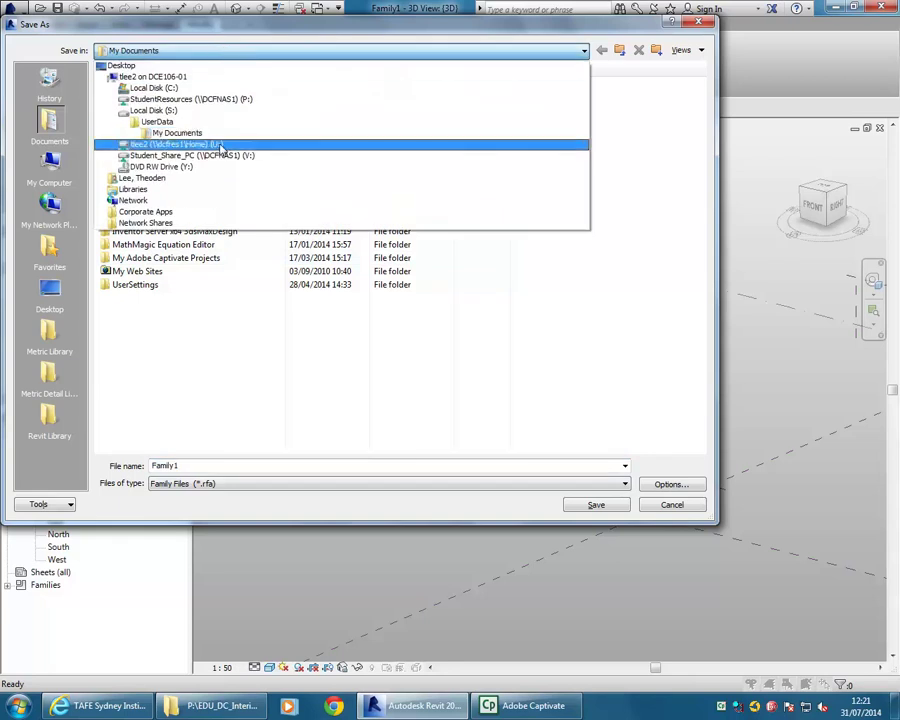
{"action": "left_click", "coordinate": [220, 145]}
{"action": "double_click", "coordinate": [120, 97]}
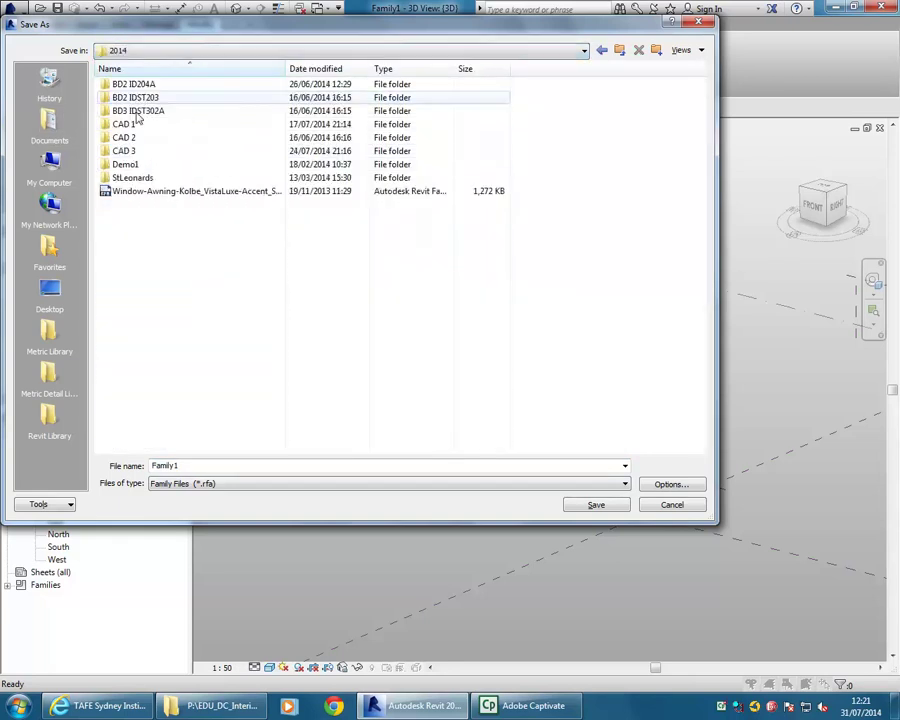
{"action": "double_click", "coordinate": [135, 152]}
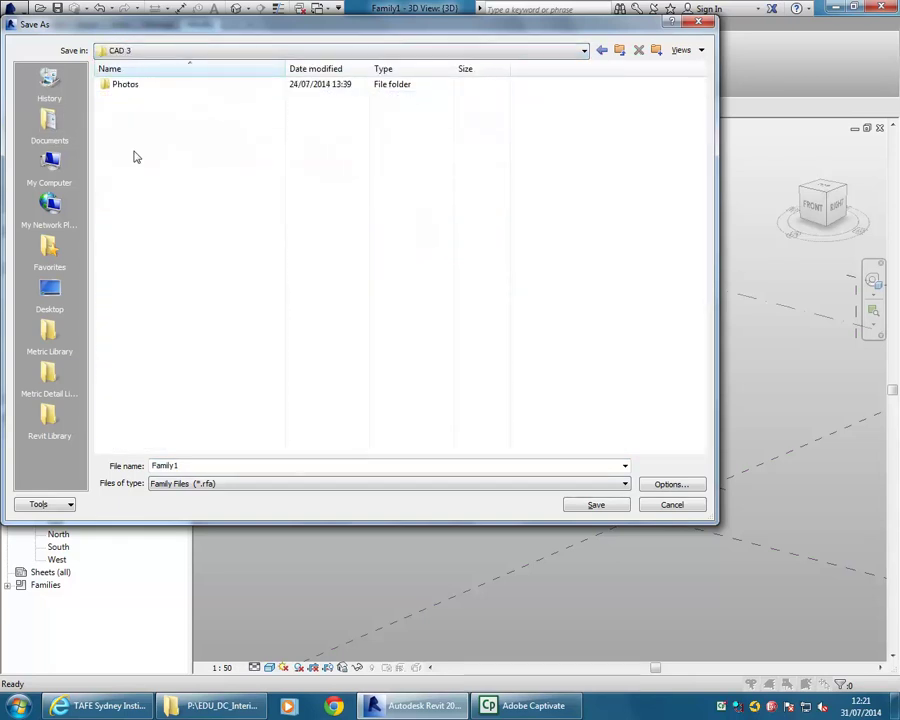
{"action": "double_click", "coordinate": [175, 465]}
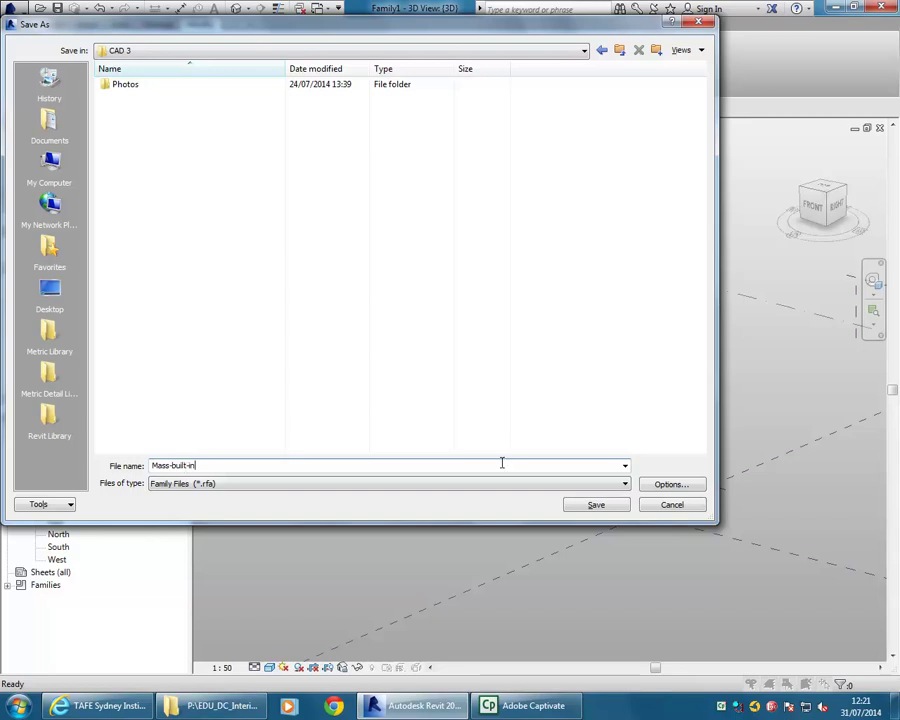
{"action": "left_click", "coordinate": [592, 505]}
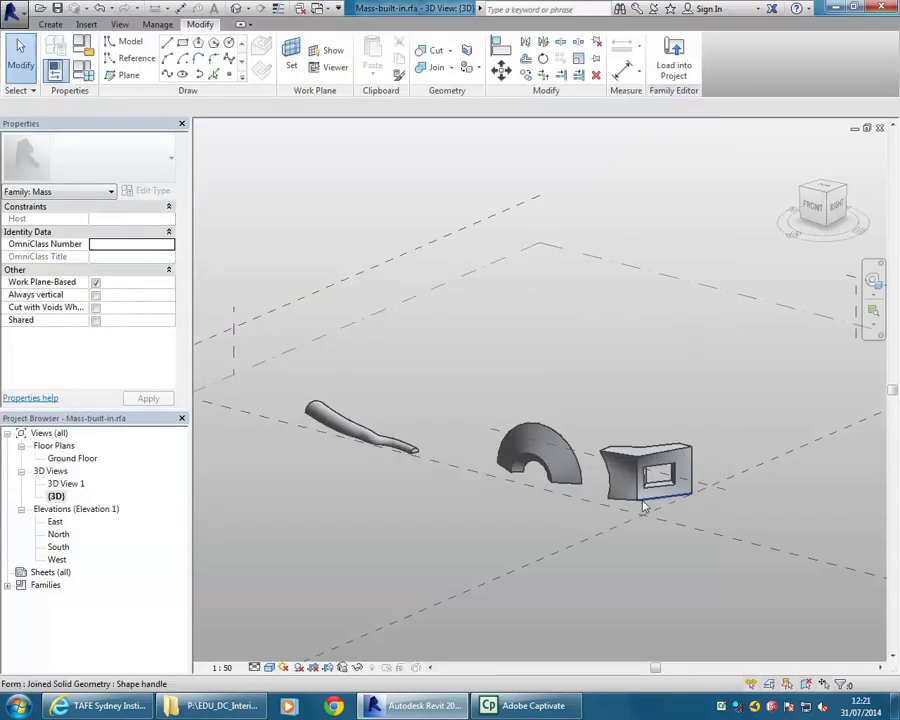
Load the Mass-built-in family into the Redfern Existing Site v1 project.
{"action": "scroll", "coordinate": [640, 495], "scroll_direction": "up", "scroll_amount": 4}
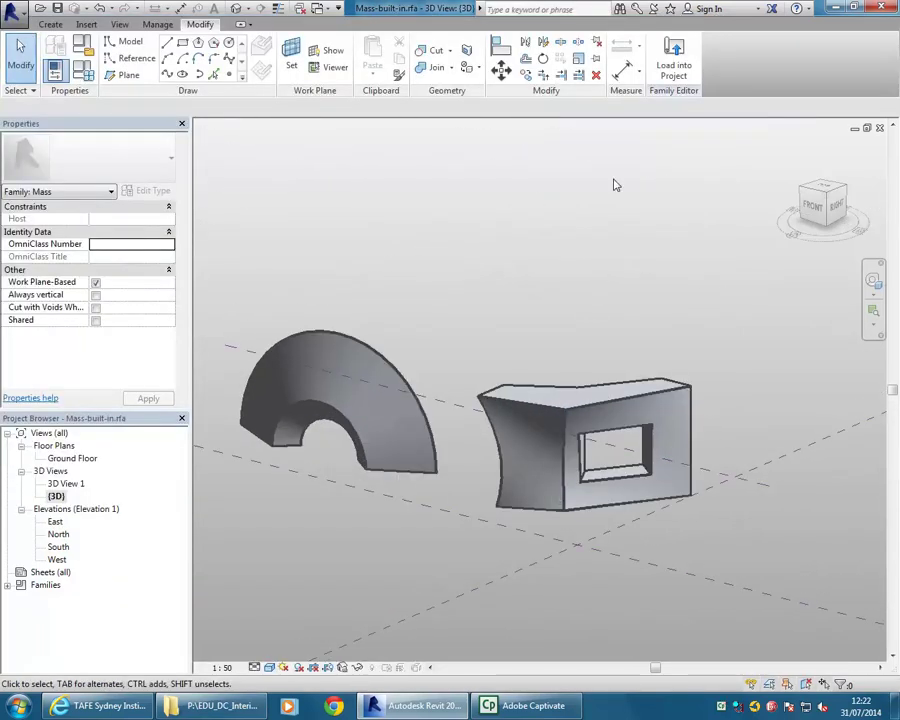
{"action": "left_click", "coordinate": [677, 72]}
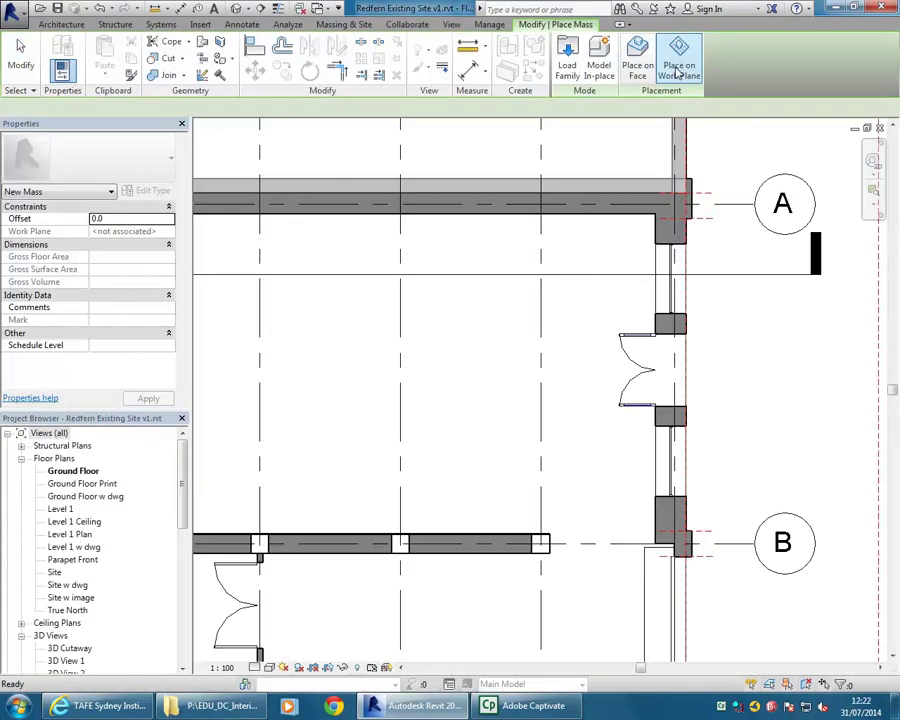
{"action": "scroll", "coordinate": [476, 376], "scroll_direction": "down", "scroll_amount": 3}
{"action": "middle_click_drag", "start_coordinate": [470, 370], "coordinate": [542, 381]}
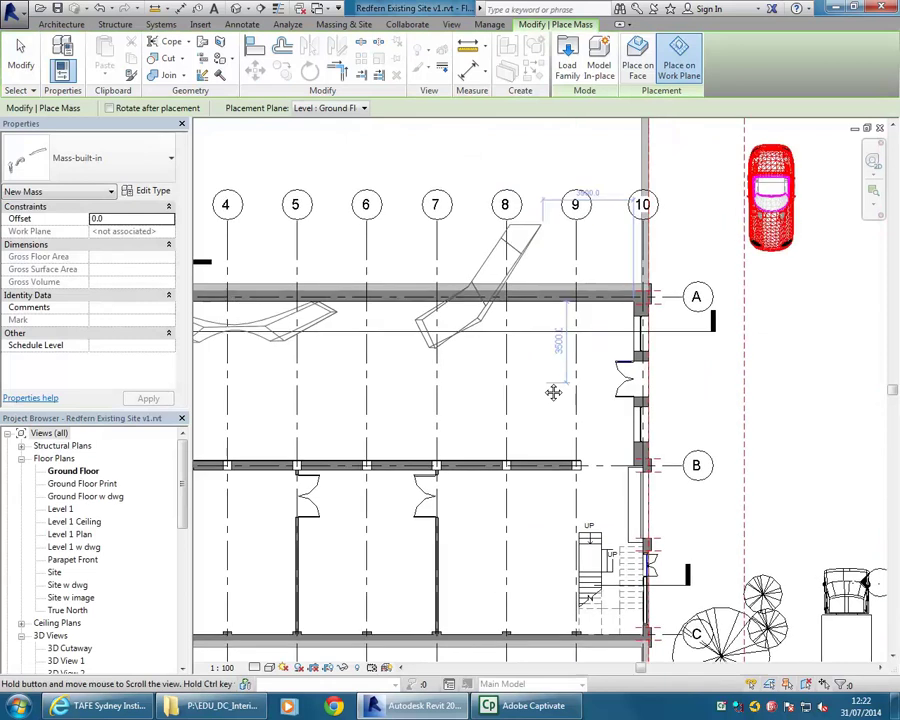
{"action": "scroll", "coordinate": [560, 395], "scroll_direction": "down", "scroll_amount": 1}
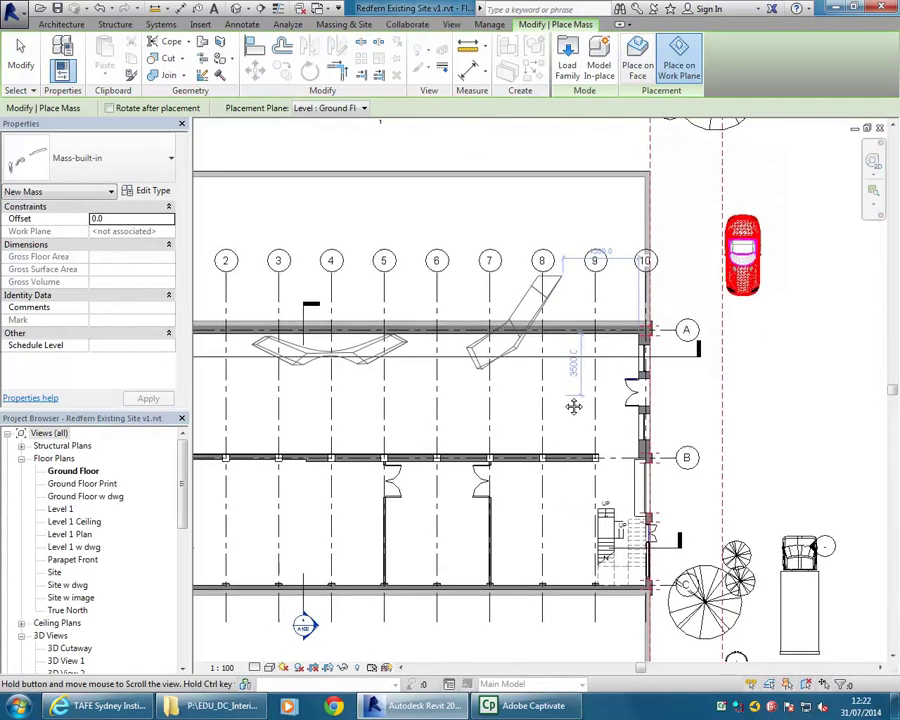
Place the mass on the Ground Floor work plane, with its angled end against the inside of the grid A wall near grid 10.
{"action": "left_click", "coordinate": [683, 67]}
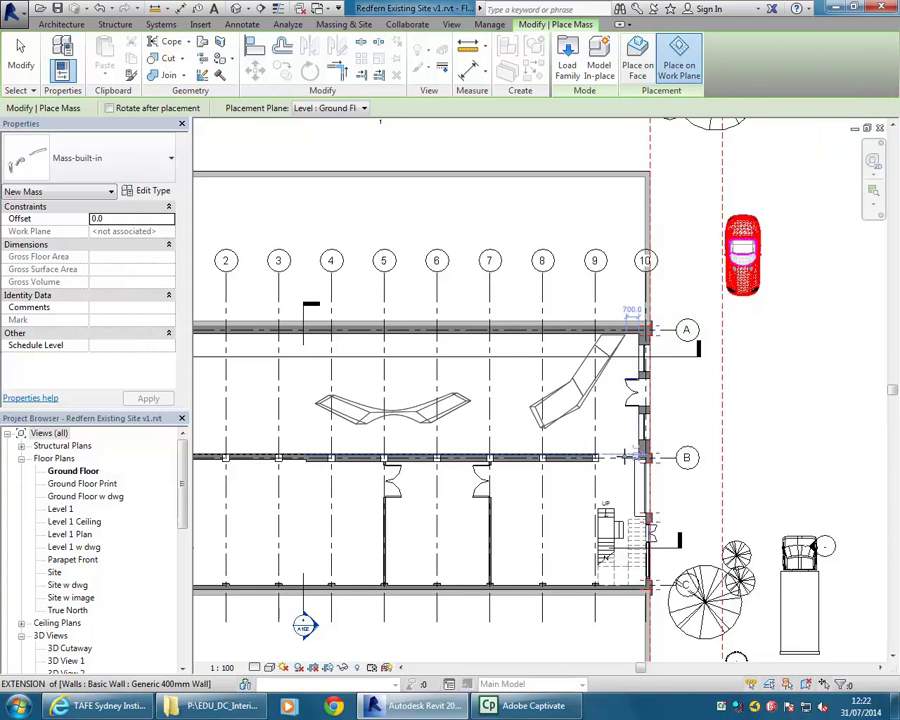
{"action": "scroll", "coordinate": [625, 455], "scroll_direction": "up", "scroll_amount": 3}
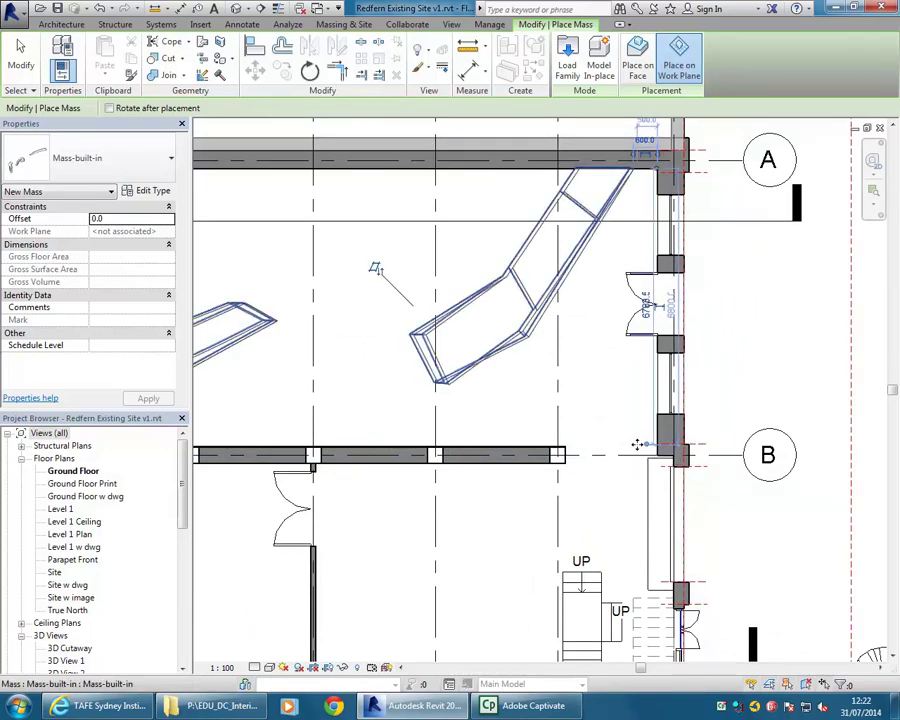
{"action": "right_click", "coordinate": [480, 243]}
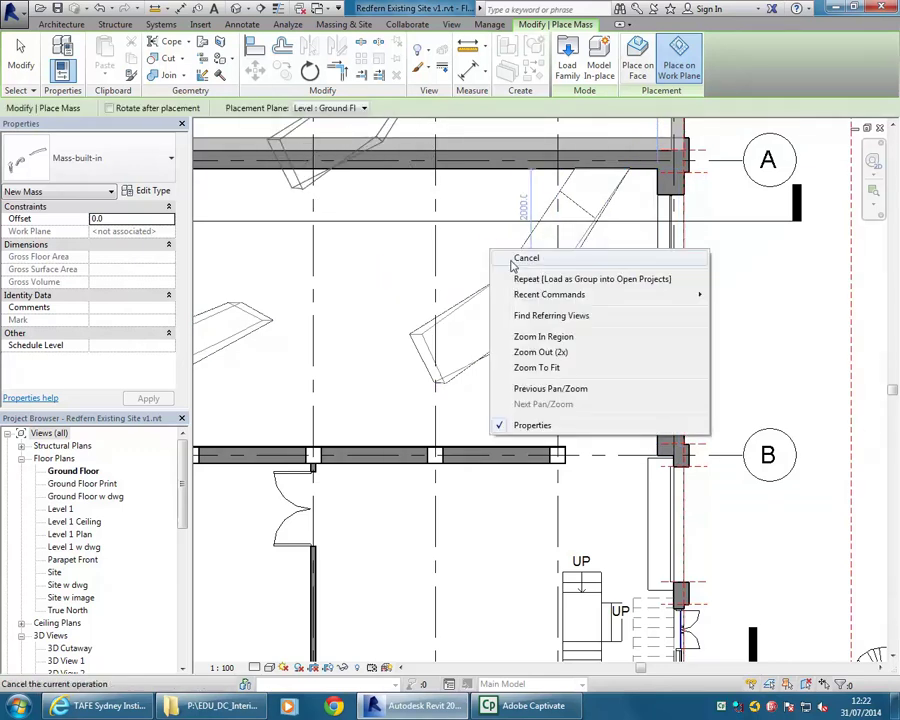
{"action": "left_click", "coordinate": [491, 258]}
{"action": "scroll", "coordinate": [508, 278], "scroll_direction": "down", "scroll_amount": 3}
{"action": "scroll", "coordinate": [532, 331], "scroll_direction": "up", "scroll_amount": 3}
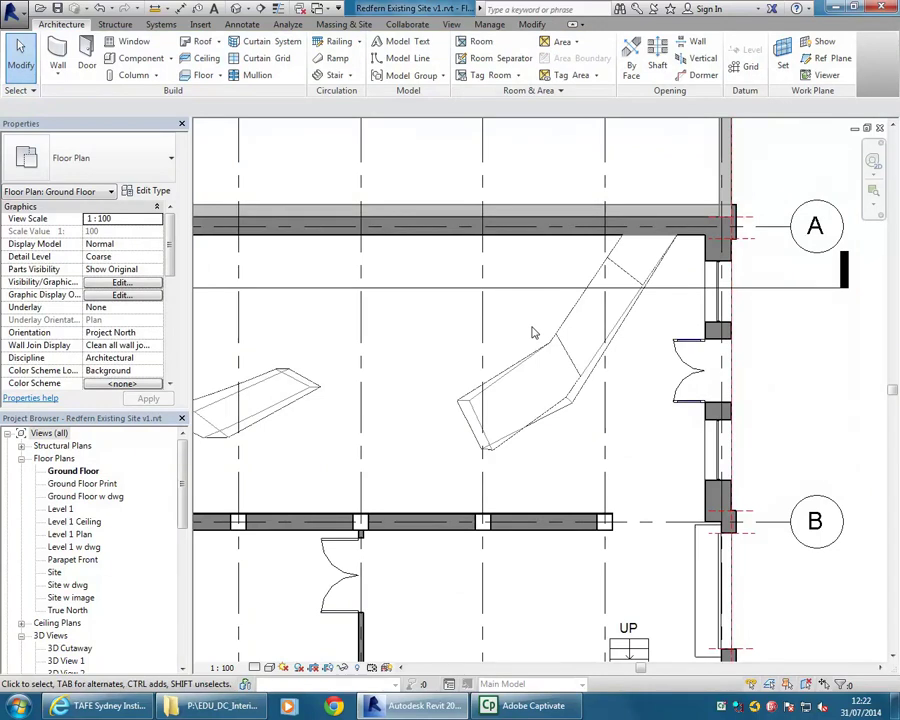
Start a wall by face for the placed mass and choose the 30mm Toilet partition wall type.
{"action": "scroll", "coordinate": [490, 350], "scroll_direction": "up", "scroll_amount": 2}
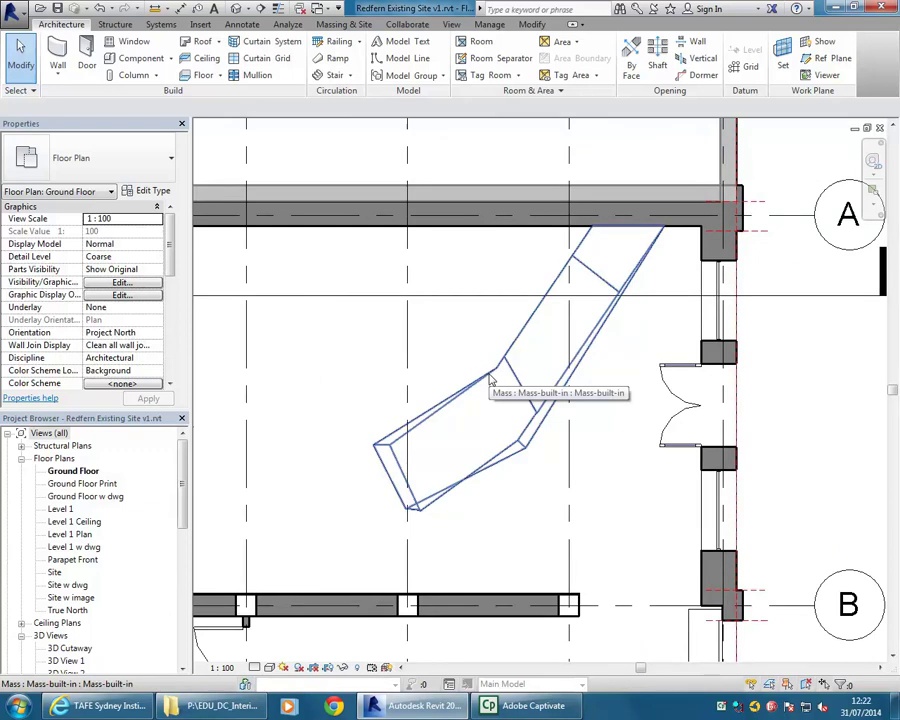
{"action": "middle_click_drag", "start_coordinate": [490, 380], "coordinate": [510, 388]}
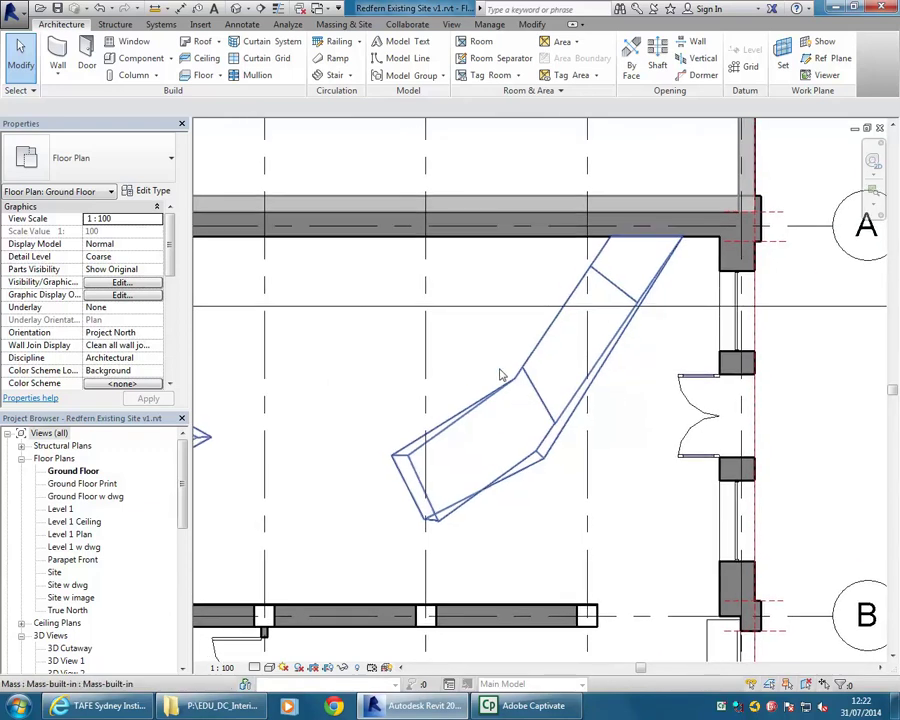
{"action": "left_click", "coordinate": [337, 26]}
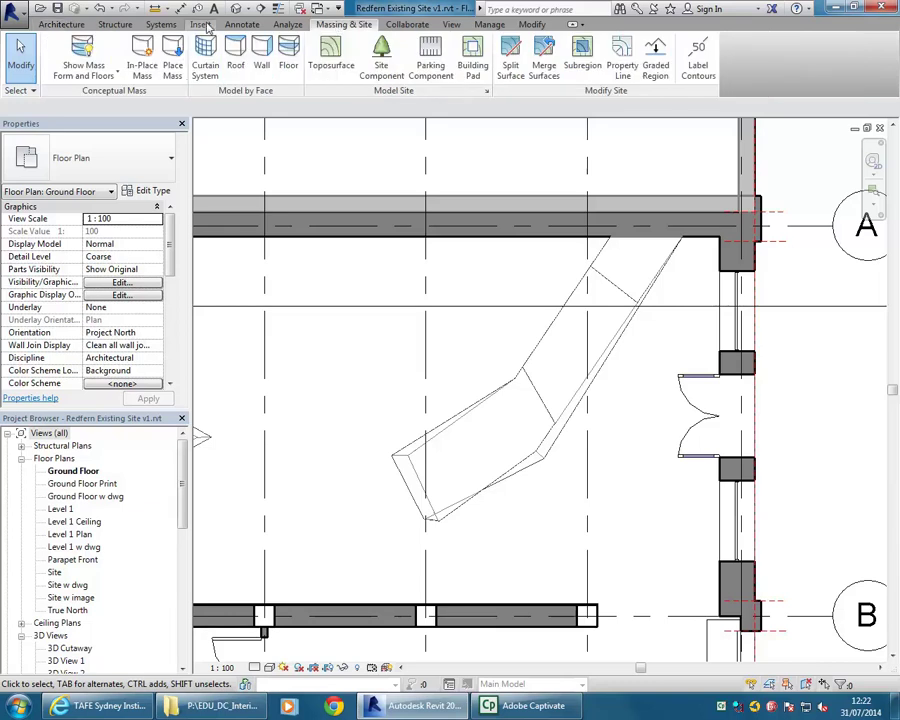
{"action": "left_click", "coordinate": [263, 63]}
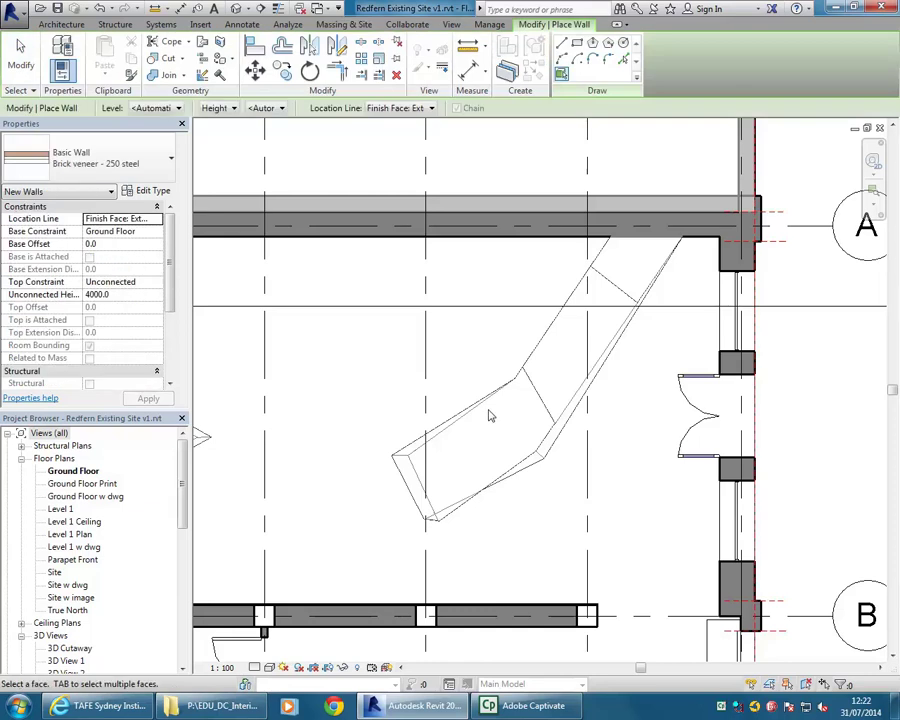
{"action": "left_click", "coordinate": [104, 165]}
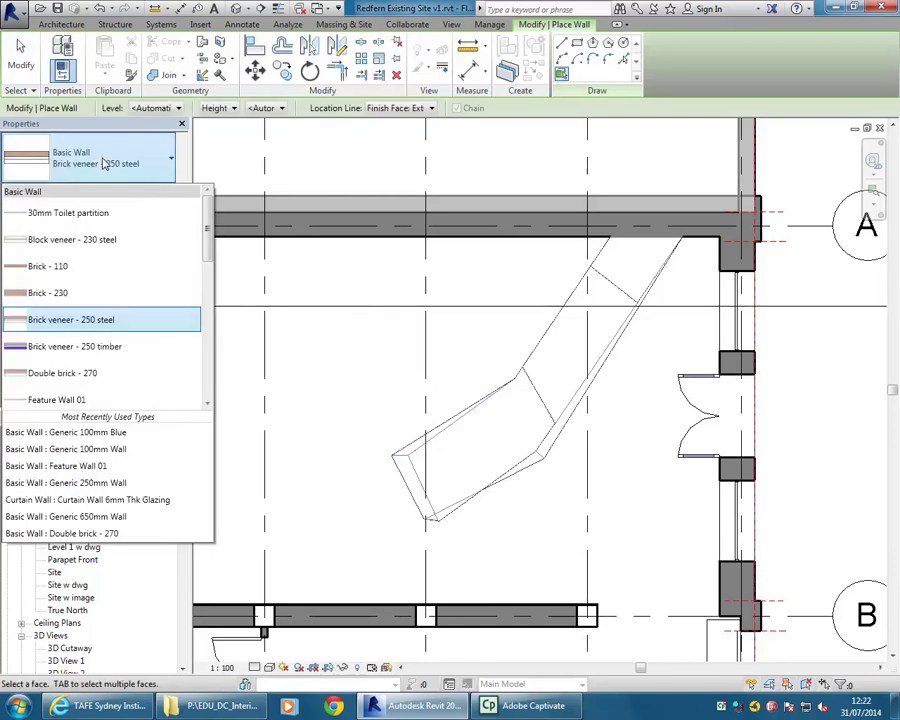
{"action": "left_click", "coordinate": [93, 218]}
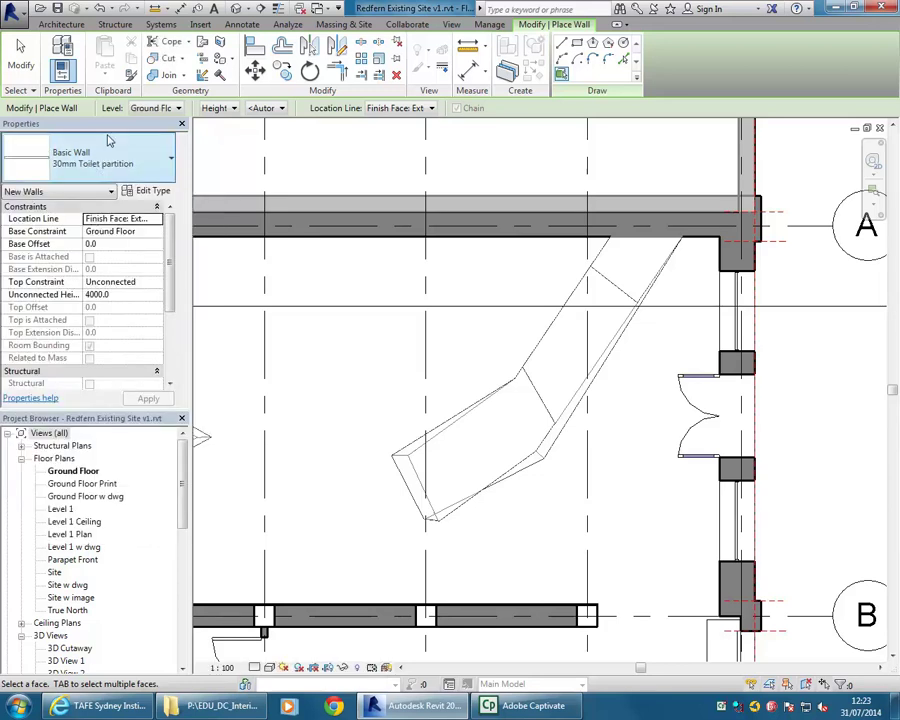
Duplicate the wall type as 30mm Panel and review its layer structure.
{"action": "left_click", "coordinate": [146, 191]}
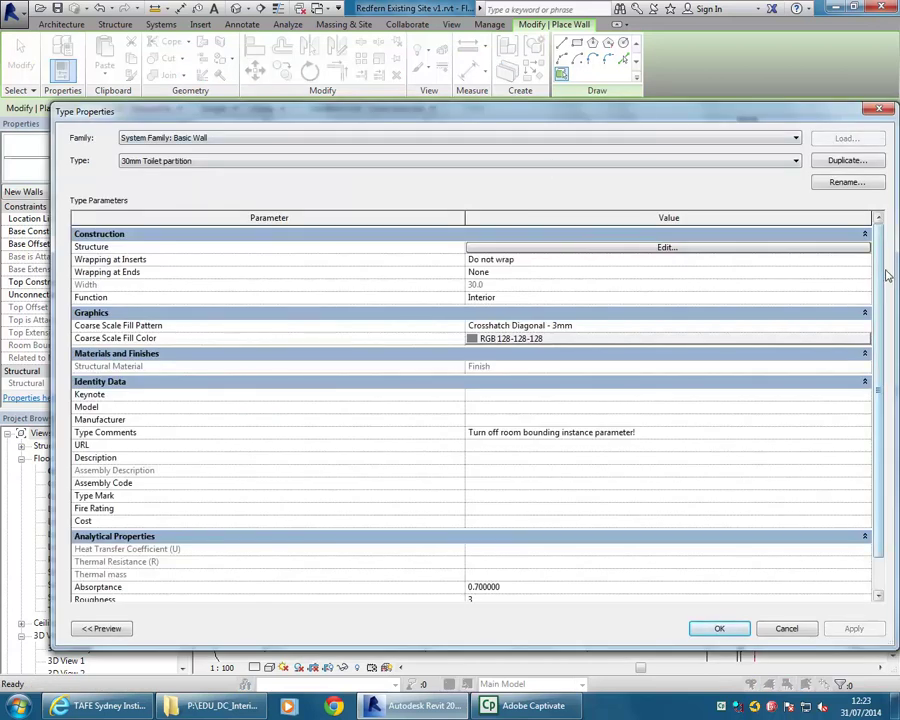
{"action": "left_click_drag", "start_coordinate": [893, 269], "coordinate": [778, 269]}
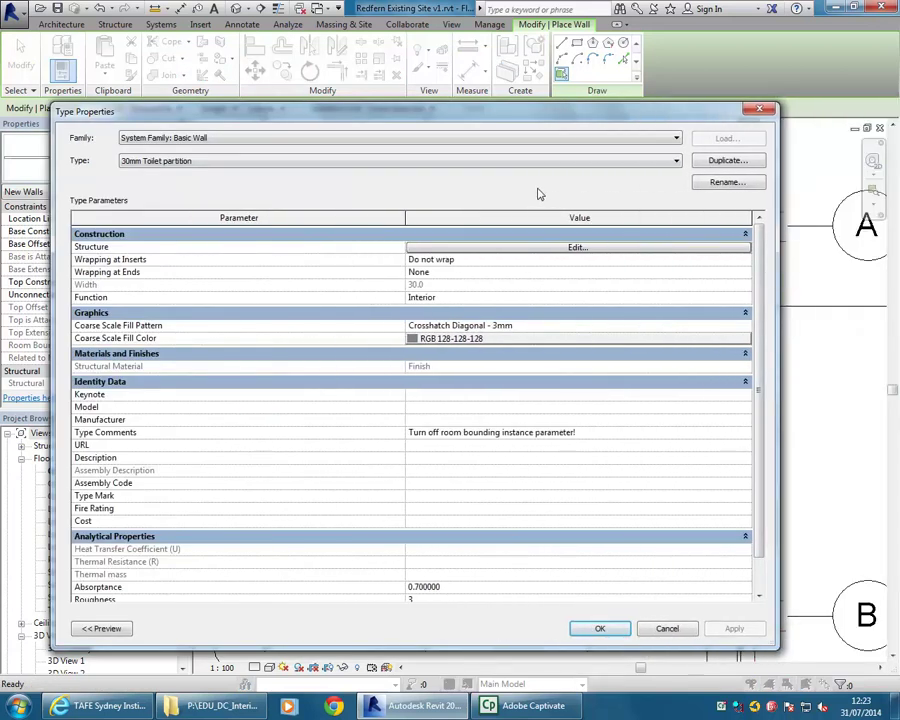
{"action": "left_click", "coordinate": [732, 162]}
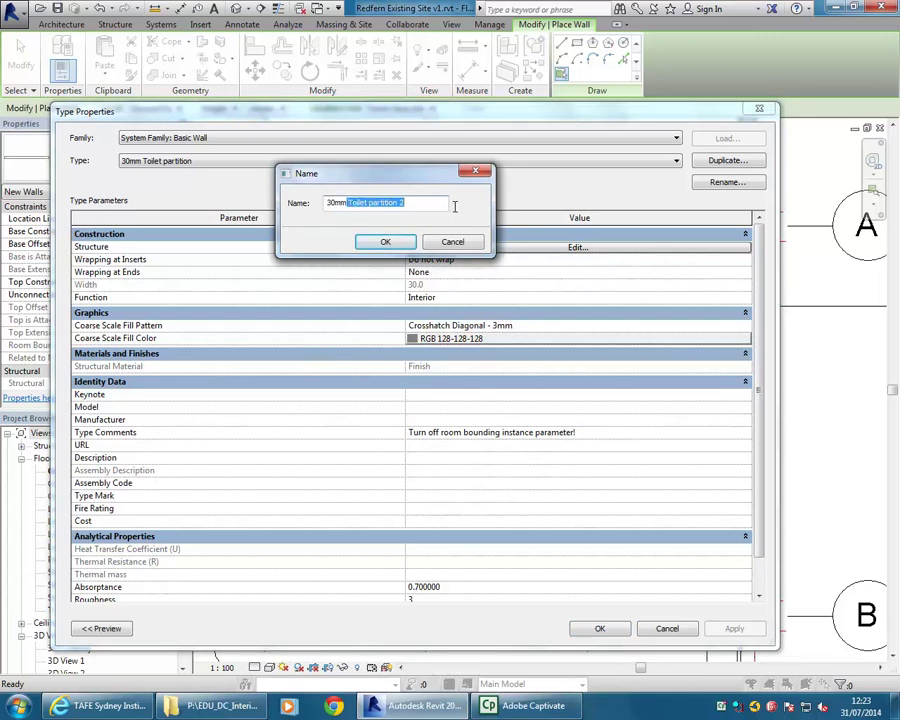
{"action": "key", "text": "BackSpace"}
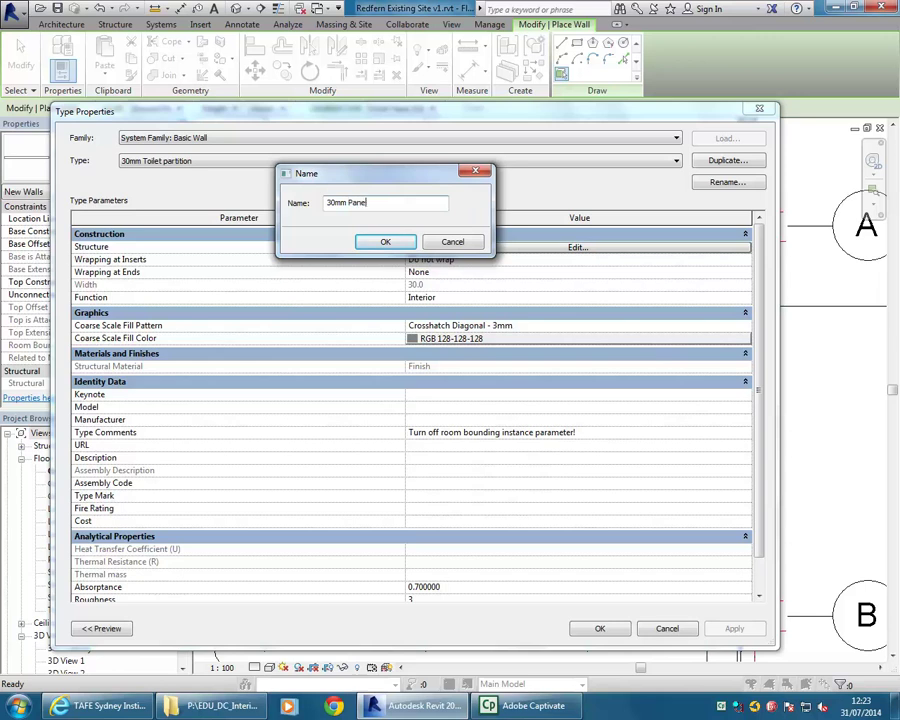
{"action": "left_click", "coordinate": [385, 241]}
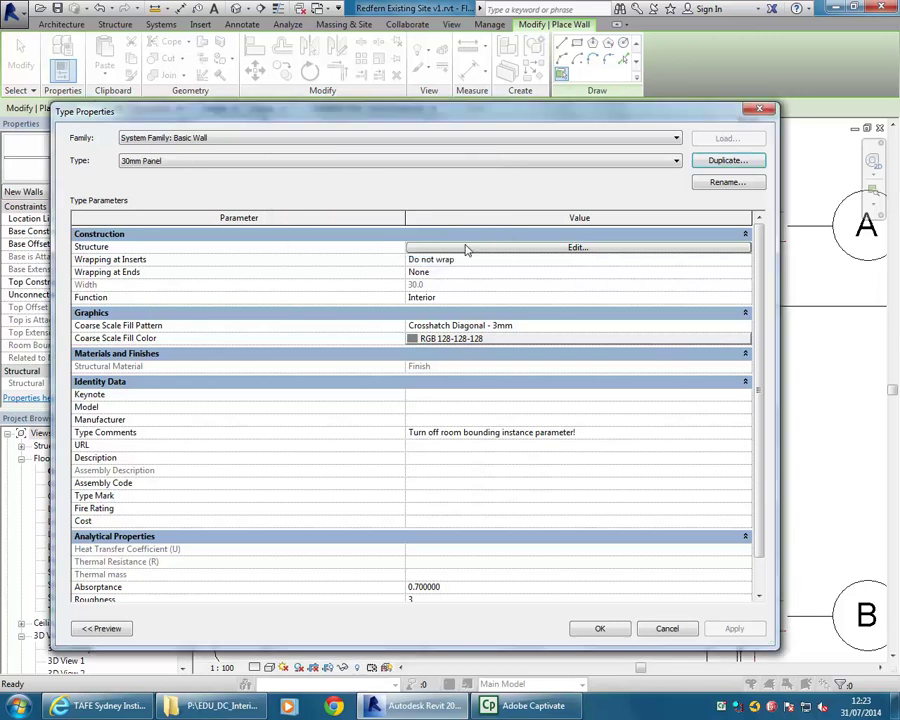
{"action": "left_click", "coordinate": [535, 249]}
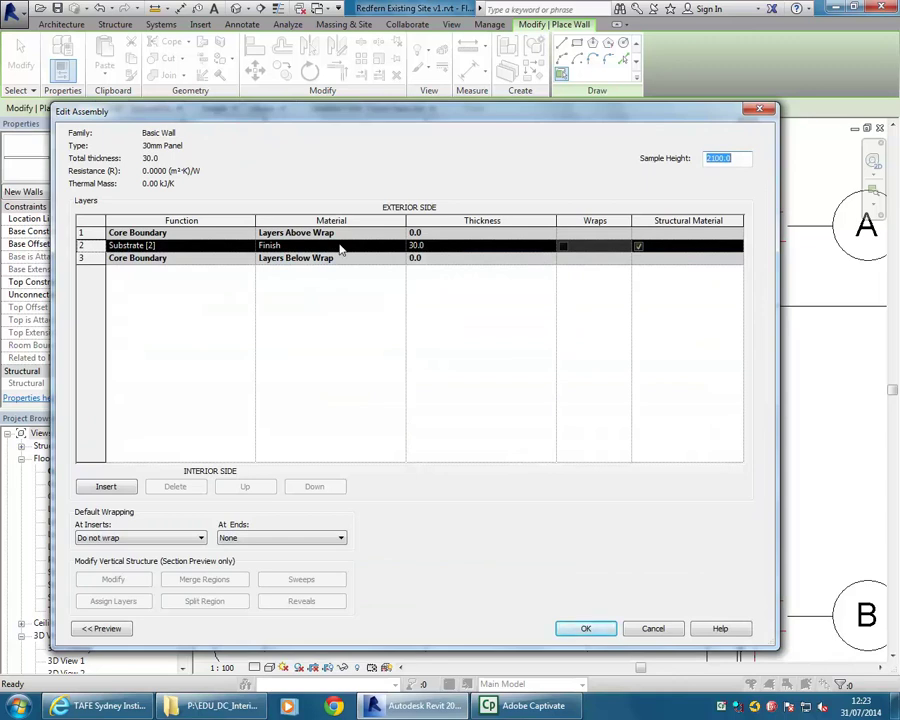
{"action": "left_click", "coordinate": [586, 628]}
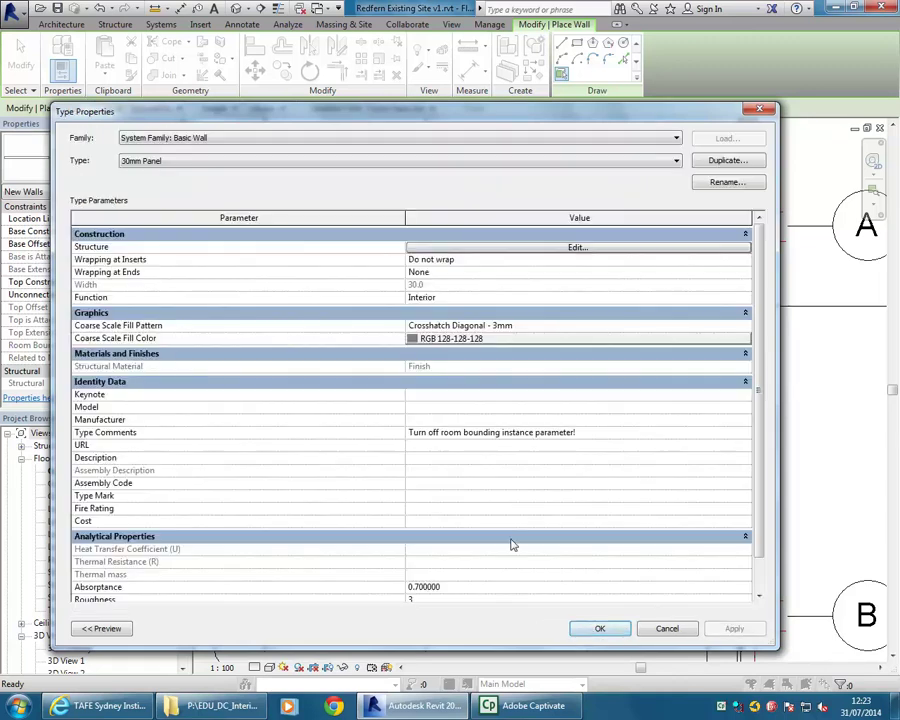
{"action": "left_click", "coordinate": [600, 631]}
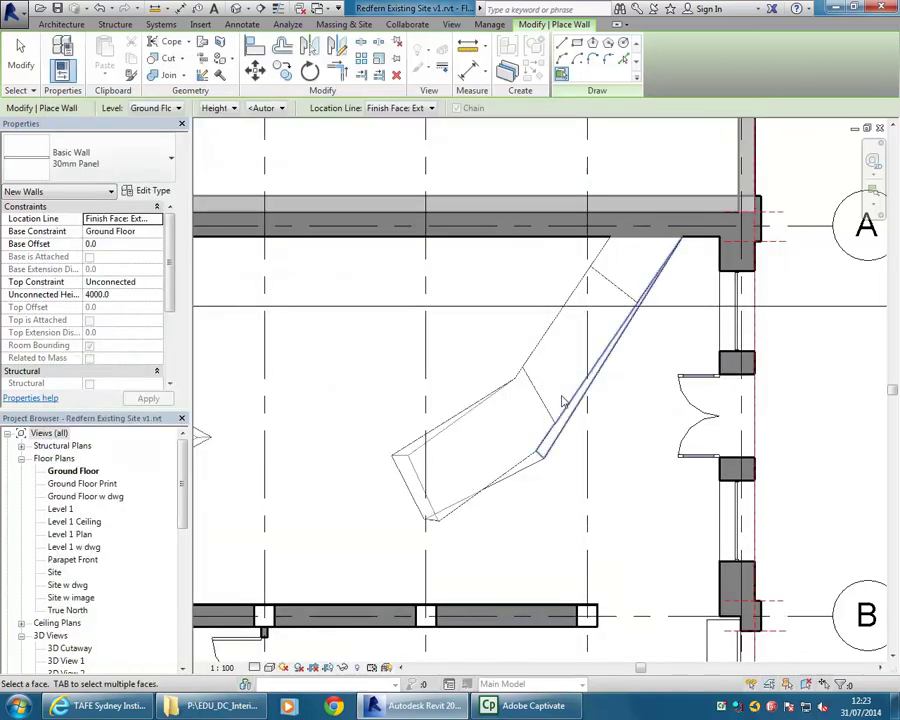
Apply 30mm Panel walls to the side and end faces of the mass form between grids 8 and 10.
{"action": "scroll", "coordinate": [614, 421], "scroll_direction": "up", "scroll_amount": 4}
{"action": "scroll", "coordinate": [591, 428], "scroll_direction": "down", "scroll_amount": 2}
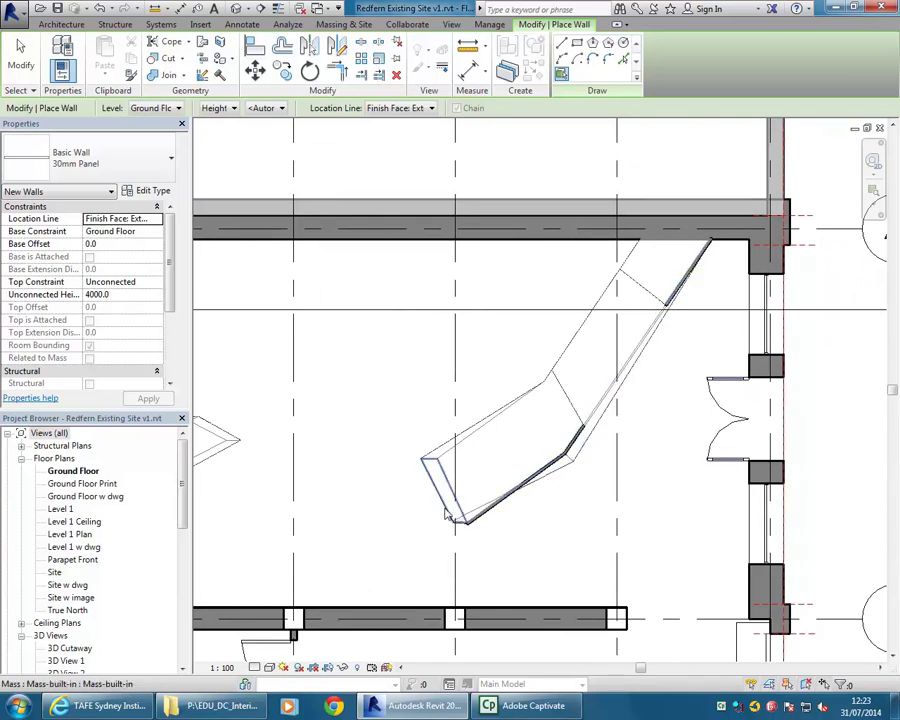
{"action": "left_click", "coordinate": [452, 520]}
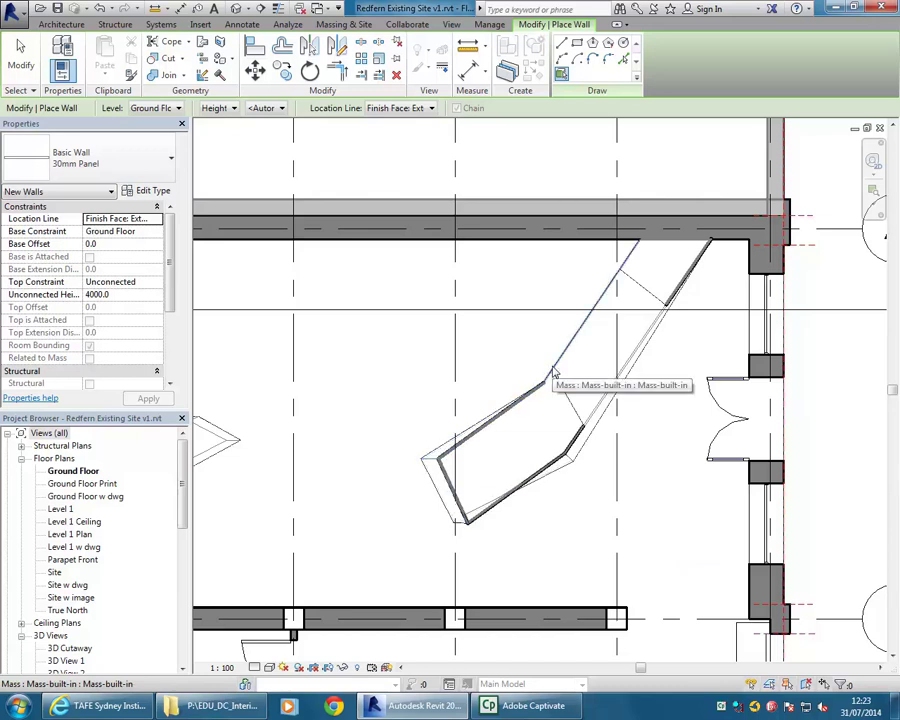
{"action": "scroll", "coordinate": [481, 422], "scroll_direction": "down", "scroll_amount": 3}
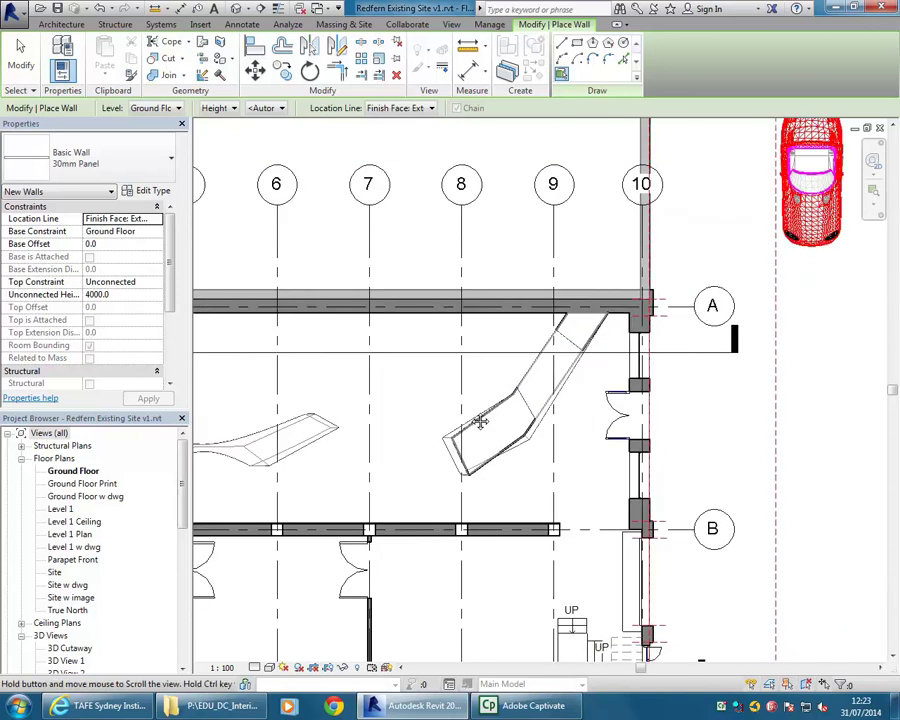
{"action": "key", "text": "Escape"}
{"action": "key", "text": "Escape"}
Open the 3D Cutaway view and duplicate it with detailing.
{"action": "scroll", "coordinate": [181, 490], "scroll_direction": "down", "scroll_amount": 2}
{"action": "double_click", "coordinate": [80, 596]}
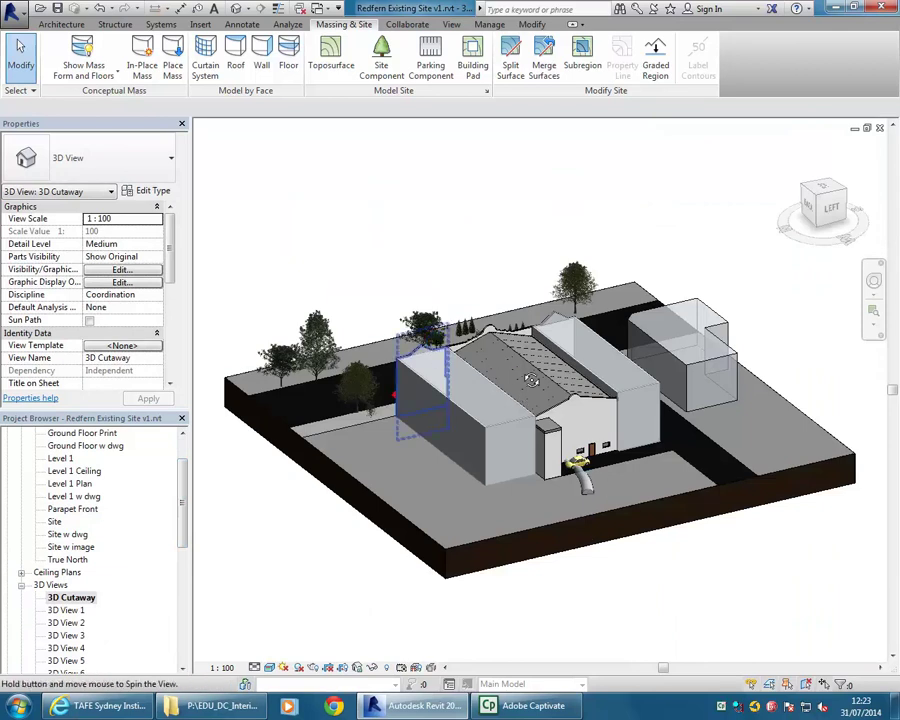
{"action": "middle_click_drag", "start_coordinate": [401, 357], "coordinate": [393, 352], "text": "shift"}
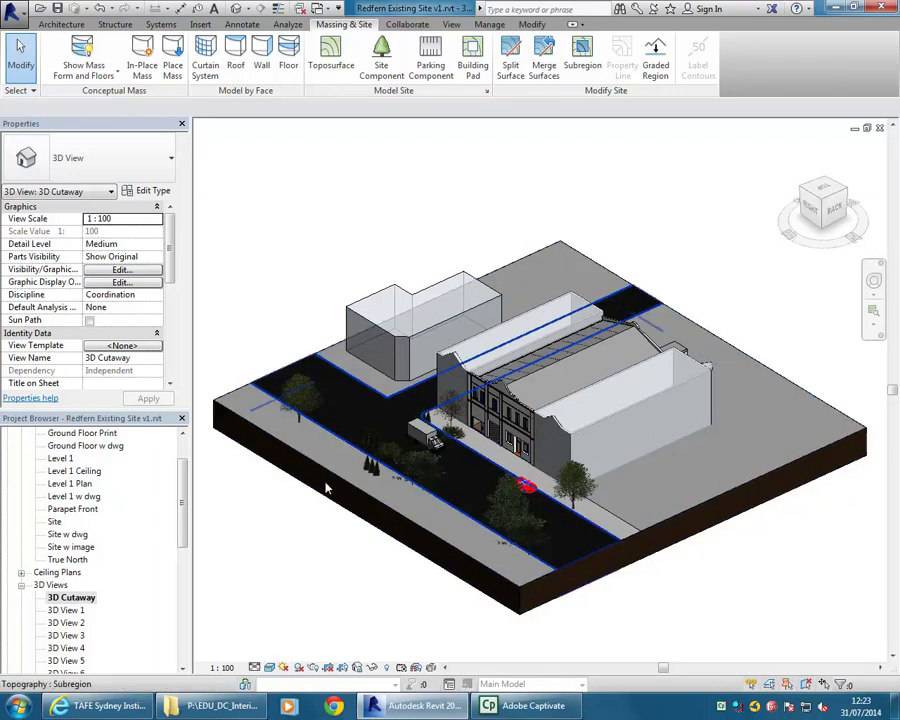
{"action": "right_click", "coordinate": [80, 599]}
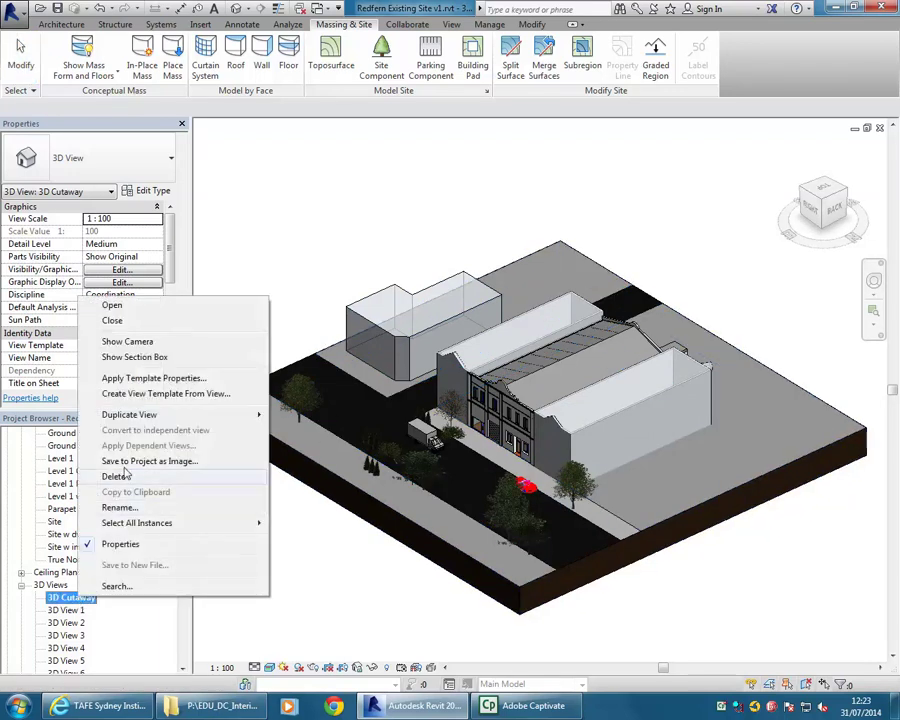
{"action": "mouse_move", "coordinate": [135, 414]}
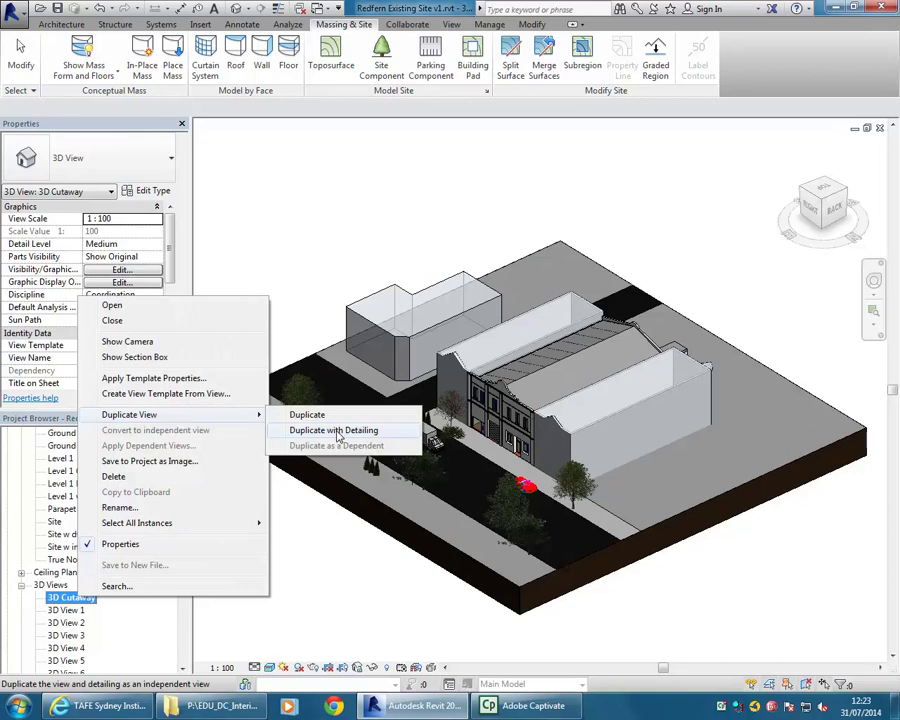
{"action": "left_click", "coordinate": [338, 431]}
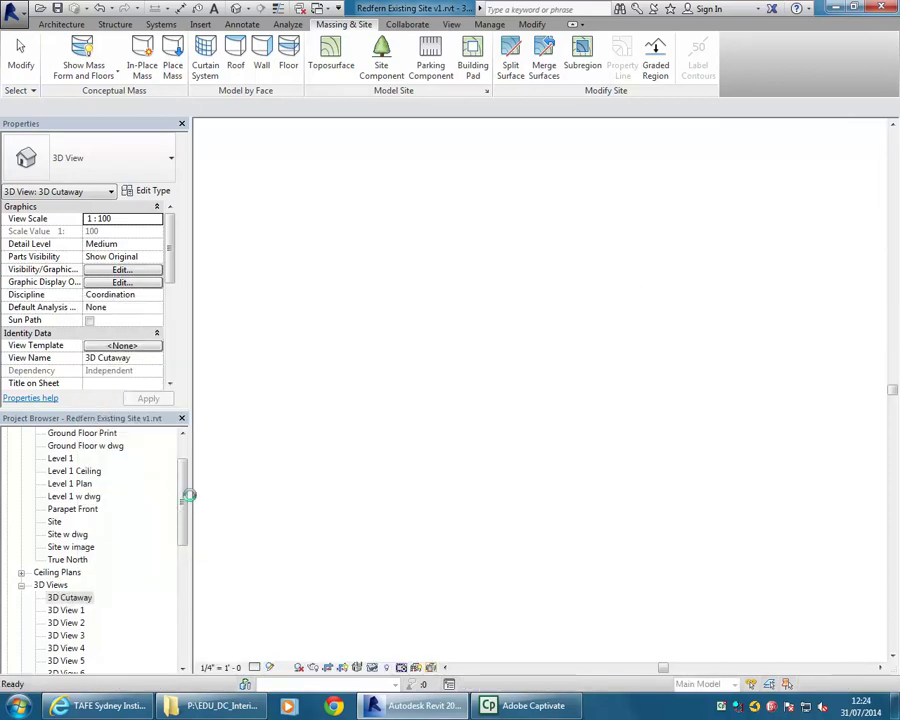
Rename the duplicated 3D view as 3D Cutaway interior and check its Section Box setting.
{"action": "scroll", "coordinate": [120, 520], "scroll_direction": "down", "scroll_amount": 5}
{"action": "right_click", "coordinate": [85, 535]}
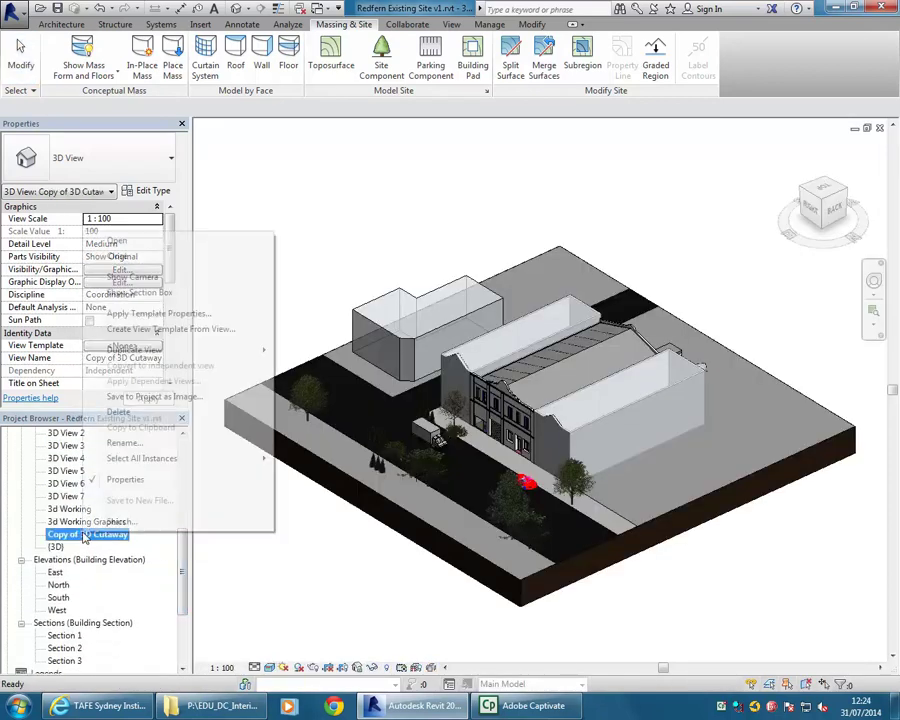
{"action": "left_click", "coordinate": [125, 442]}
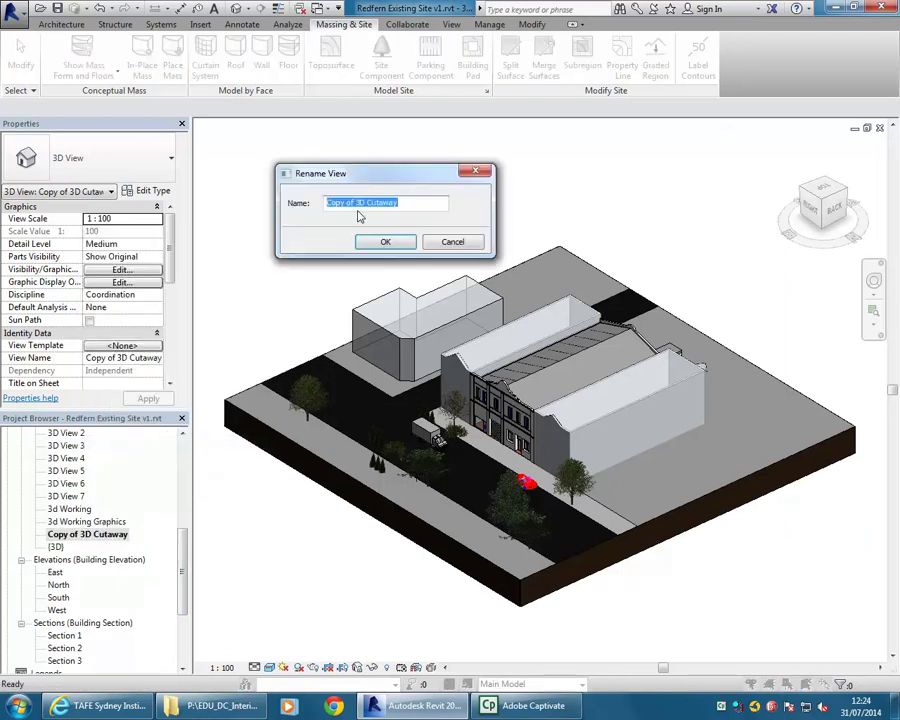
{"action": "left_click_drag", "start_coordinate": [359, 204], "coordinate": [272, 197]}
{"action": "key", "text": "BackSpace"}
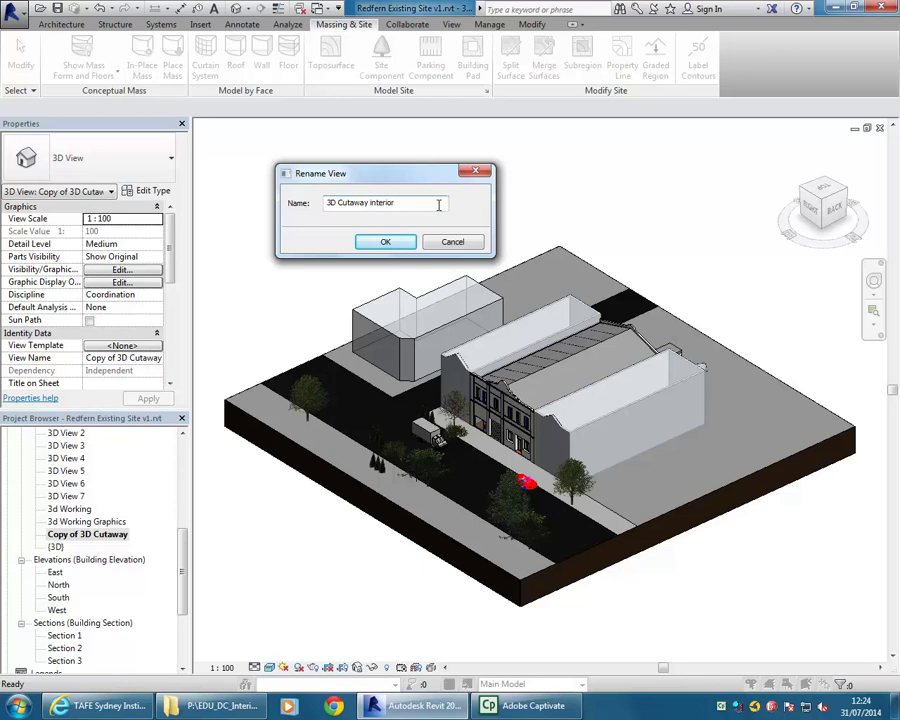
{"action": "left_click", "coordinate": [400, 242]}
{"action": "scroll", "coordinate": [171, 289], "scroll_direction": "down", "scroll_amount": 3}
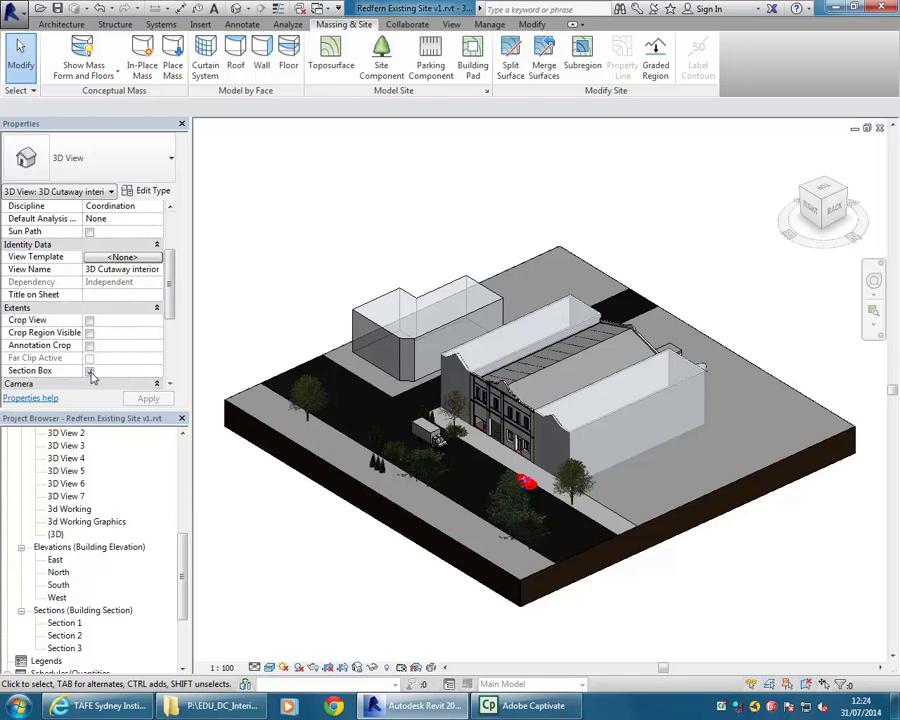
{"action": "scroll", "coordinate": [122, 255], "scroll_direction": "up", "scroll_amount": 3}
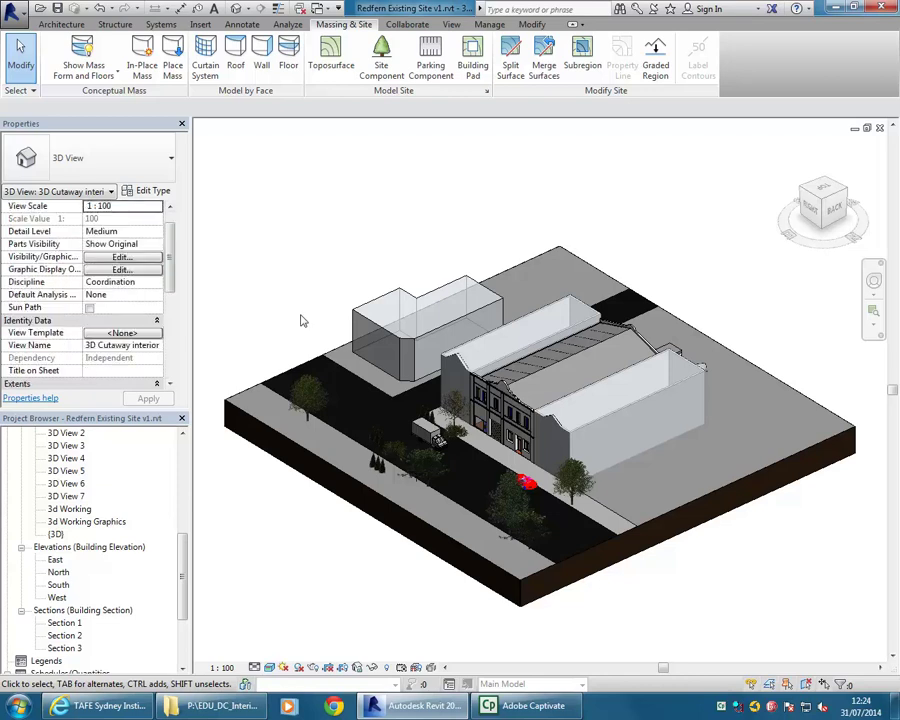
Reveal the hidden elements, select the section box and pull one side face in to cut through the front of the building.
{"action": "left_click", "coordinate": [388, 668]}
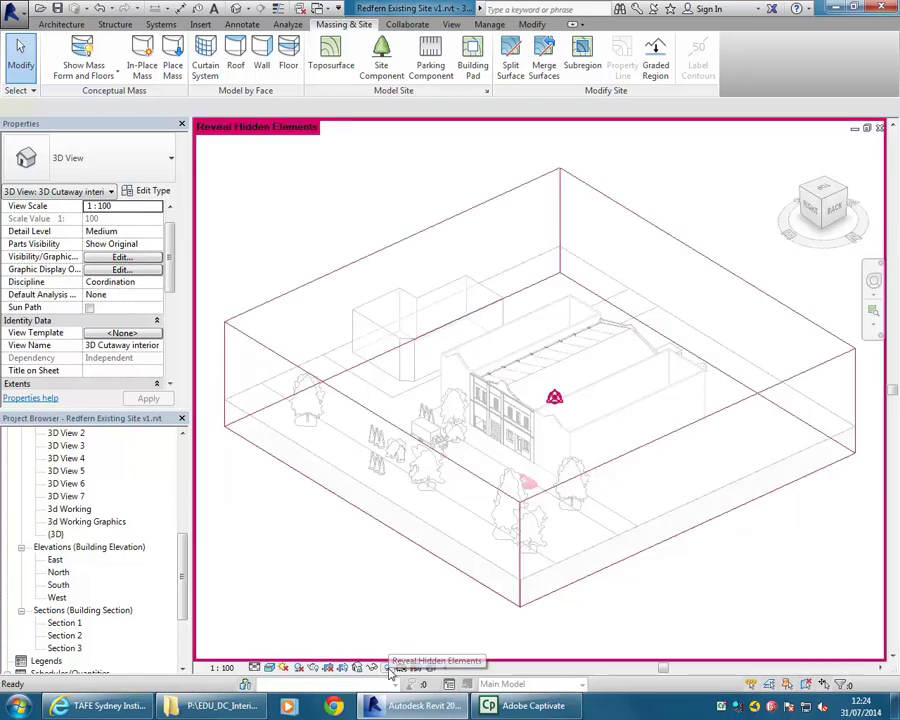
{"action": "left_click", "coordinate": [519, 606]}
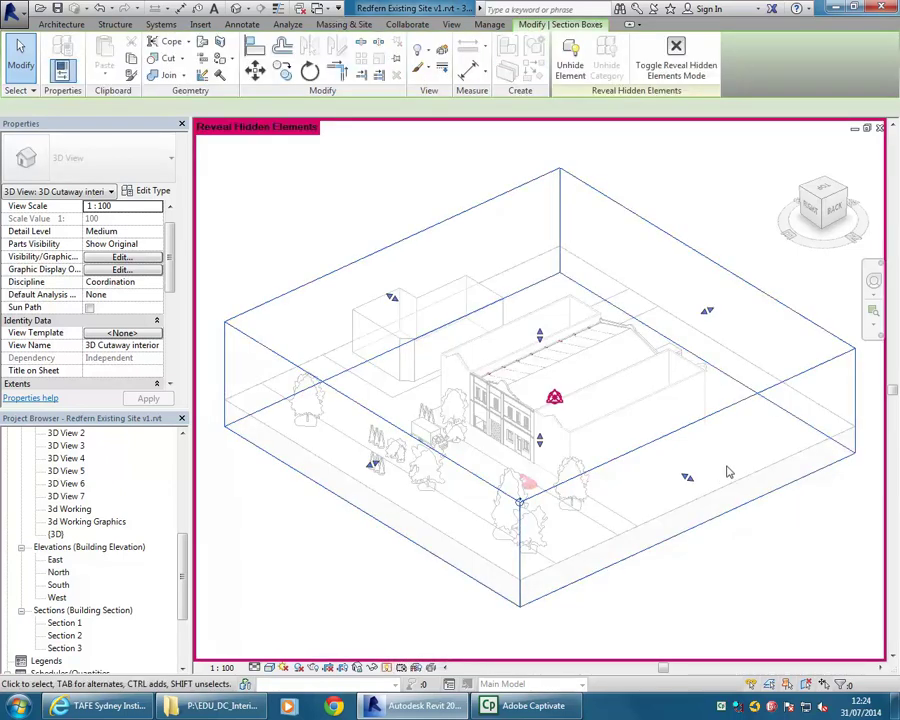
{"action": "left_click_drag", "start_coordinate": [688, 481], "coordinate": [600, 421]}
{"action": "left_click_drag", "start_coordinate": [326, 436], "coordinate": [485, 422]}
{"action": "middle_click_drag", "start_coordinate": [438, 430], "coordinate": [519, 428], "text": "shift"}
{"action": "scroll", "coordinate": [238, 424], "scroll_direction": "up", "scroll_amount": 2}
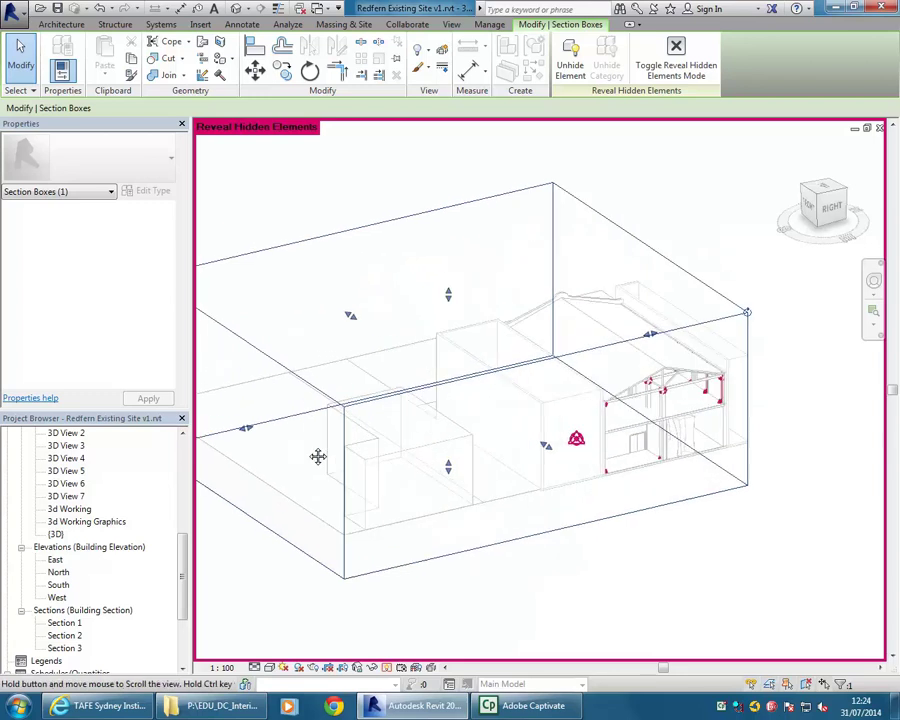
Pull in the section box's side face so the box narrows around the central building and cuts through its interior.
{"action": "left_click_drag", "start_coordinate": [547, 384], "coordinate": [590, 440]}
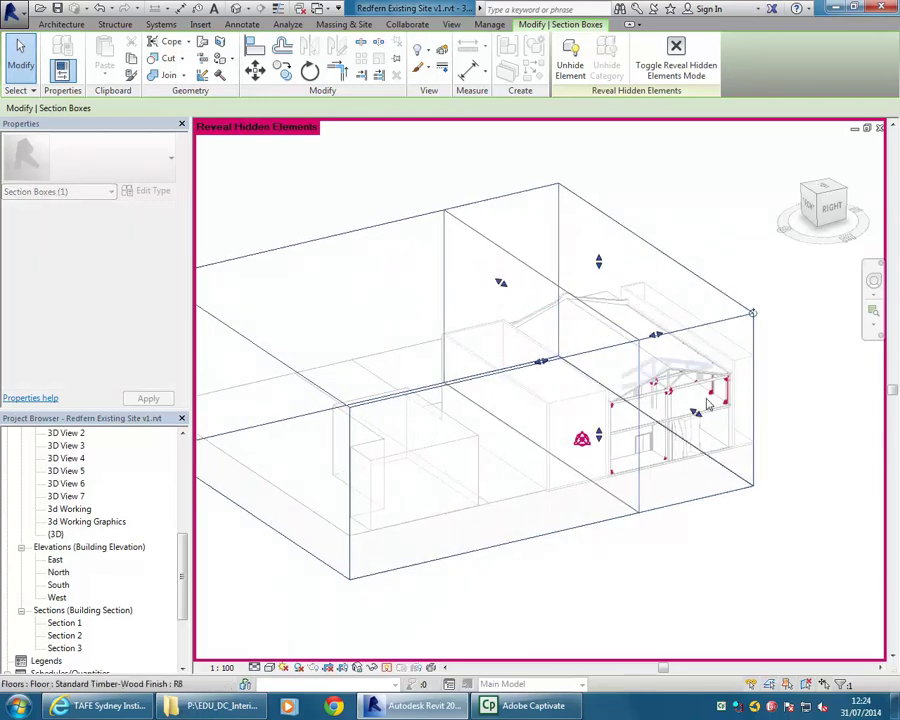
{"action": "scroll", "coordinate": [586, 427], "scroll_direction": "up", "scroll_amount": 5}
{"action": "left_click_drag", "start_coordinate": [540, 458], "coordinate": [554, 523]}
{"action": "left_click_drag", "start_coordinate": [547, 462], "coordinate": [597, 492]}
{"action": "scroll", "coordinate": [597, 492], "scroll_direction": "down", "scroll_amount": 2}
{"action": "scroll", "coordinate": [597, 492], "scroll_direction": "down", "scroll_amount": 3}
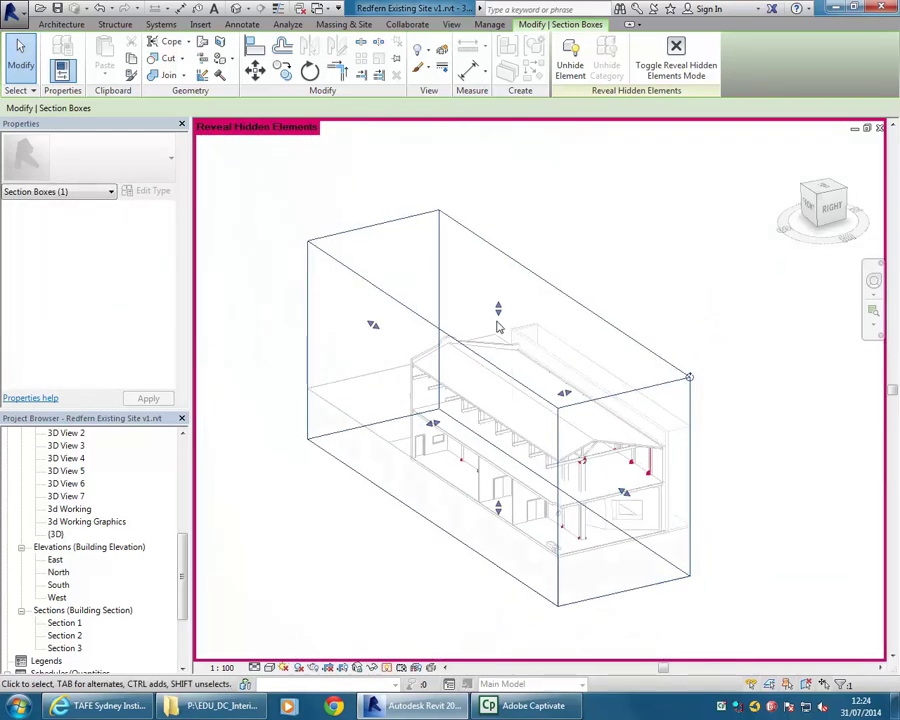
Lower the top of the section box to just above the ground floor rooms, cutting off the roof and upper storey.
{"action": "left_click_drag", "start_coordinate": [498, 312], "coordinate": [498, 417]}
{"action": "scroll", "coordinate": [462, 438], "scroll_direction": "up", "scroll_amount": 3}
{"action": "left_click_drag", "start_coordinate": [416, 300], "coordinate": [418, 302]}
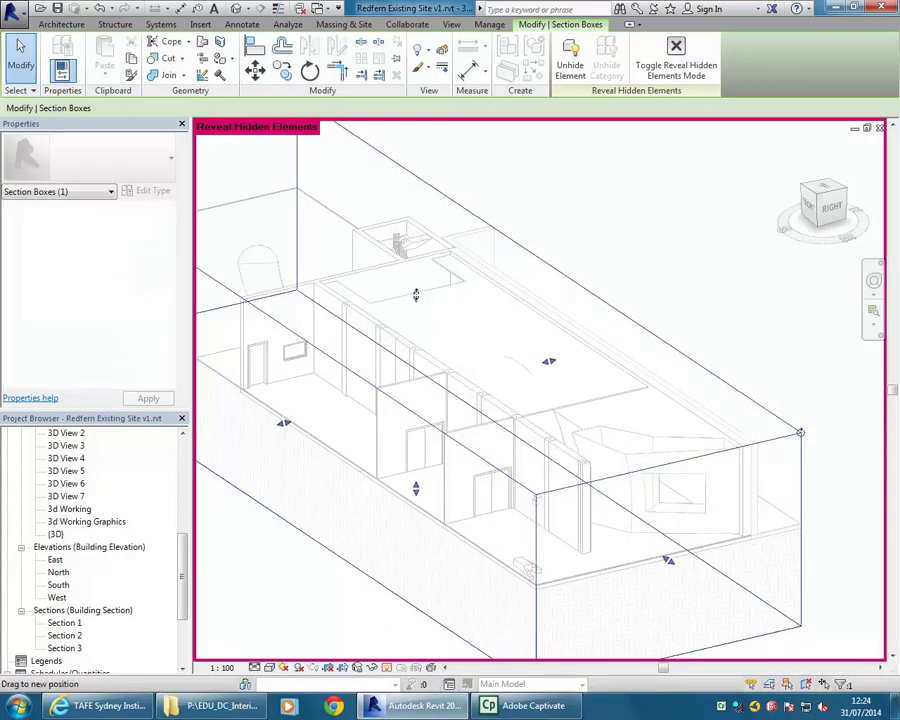
{"action": "middle_click_drag", "start_coordinate": [416, 297], "coordinate": [623, 404]}
{"action": "scroll", "coordinate": [478, 376], "scroll_direction": "down", "scroll_amount": 2}
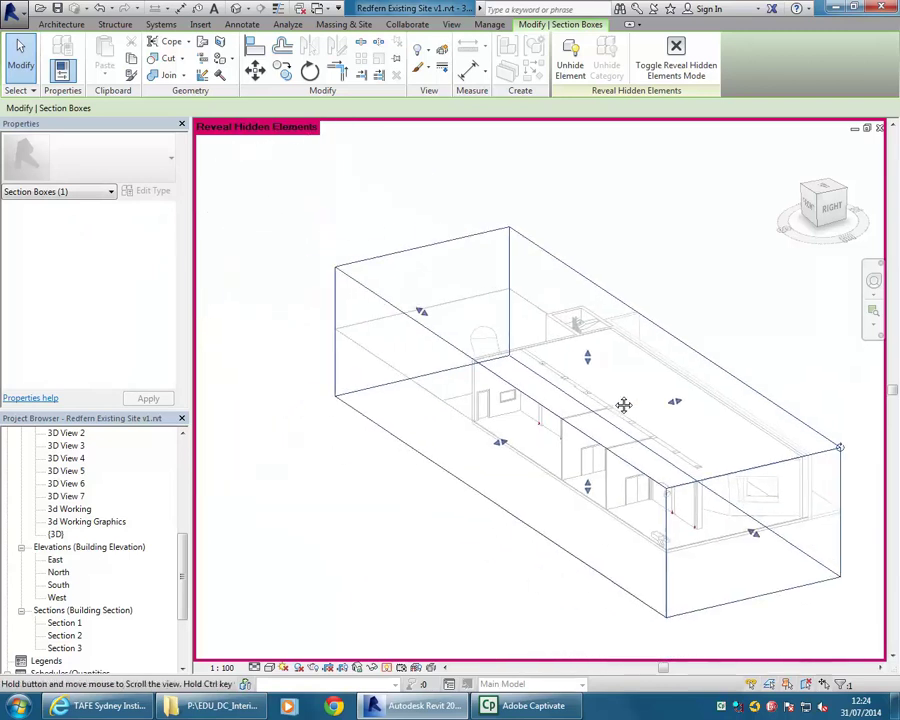
Adjust the section box's rear end face, pulling it in past the parked car to cut across the interior rooms.
{"action": "left_click_drag", "start_coordinate": [421, 311], "coordinate": [354, 242]}
{"action": "middle_click_drag", "start_coordinate": [292, 304], "coordinate": [392, 490], "text": "shift"}
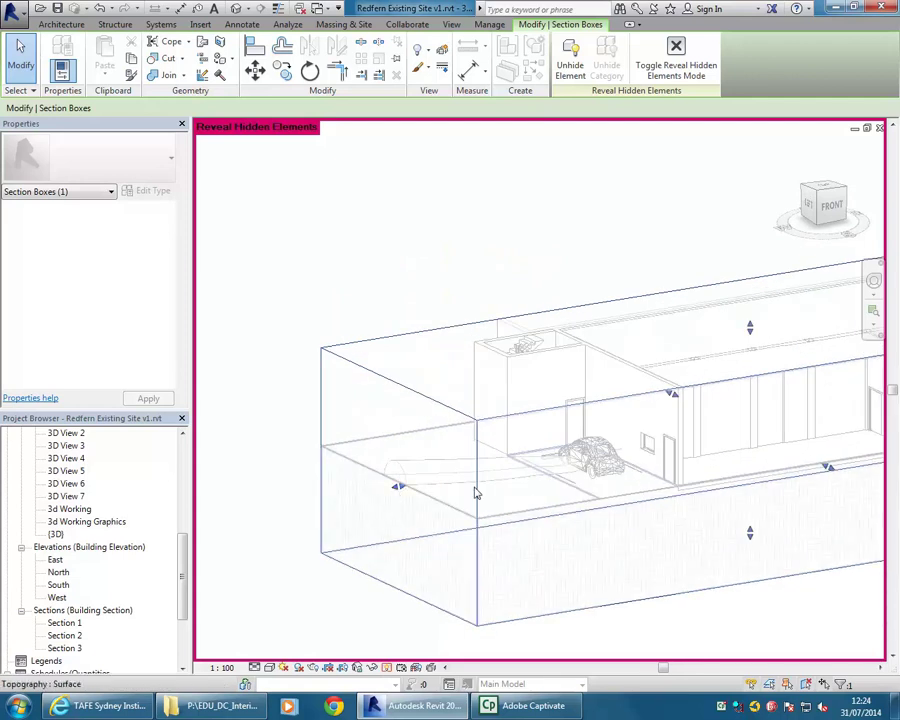
{"action": "left_click_drag", "start_coordinate": [398, 488], "coordinate": [549, 471]}
{"action": "middle_click_drag", "start_coordinate": [549, 471], "coordinate": [379, 486], "text": "shift"}
{"action": "left_click_drag", "start_coordinate": [385, 457], "coordinate": [597, 452]}
{"action": "middle_click_drag", "start_coordinate": [597, 452], "coordinate": [498, 482], "text": "shift"}
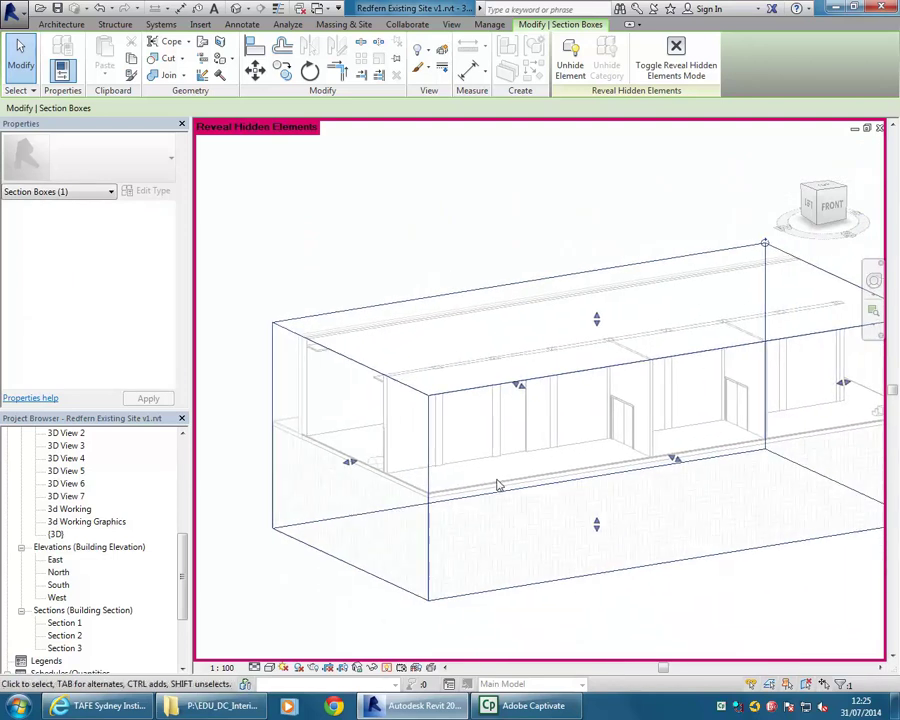
Turn off the hidden elements display and deselect the section box.
{"action": "middle_click_drag", "start_coordinate": [635, 484], "coordinate": [355, 467], "text": "shift"}
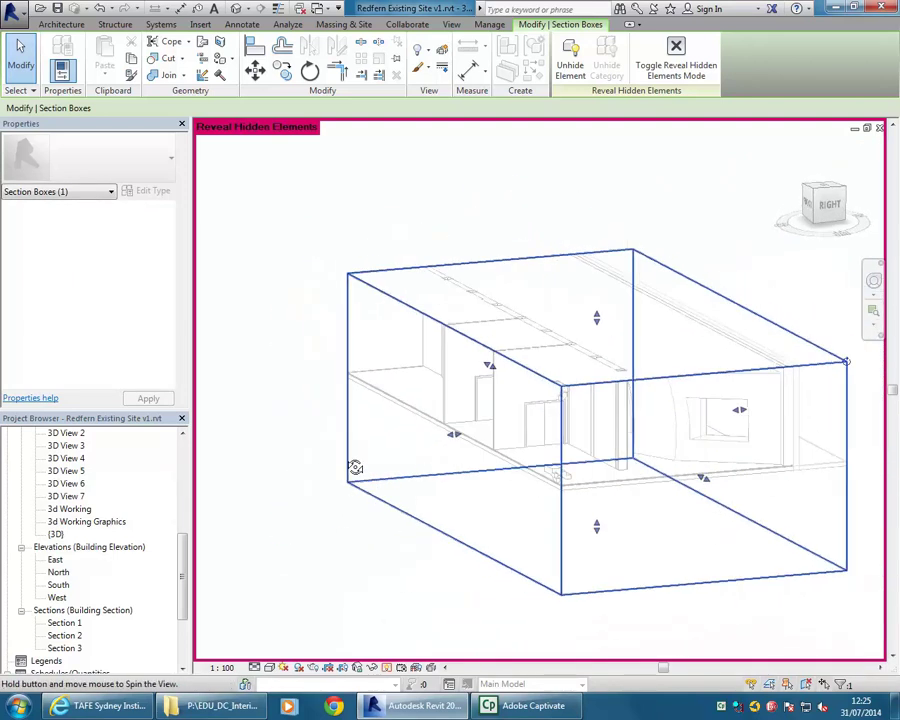
{"action": "middle_click_drag", "start_coordinate": [549, 444], "coordinate": [464, 464]}
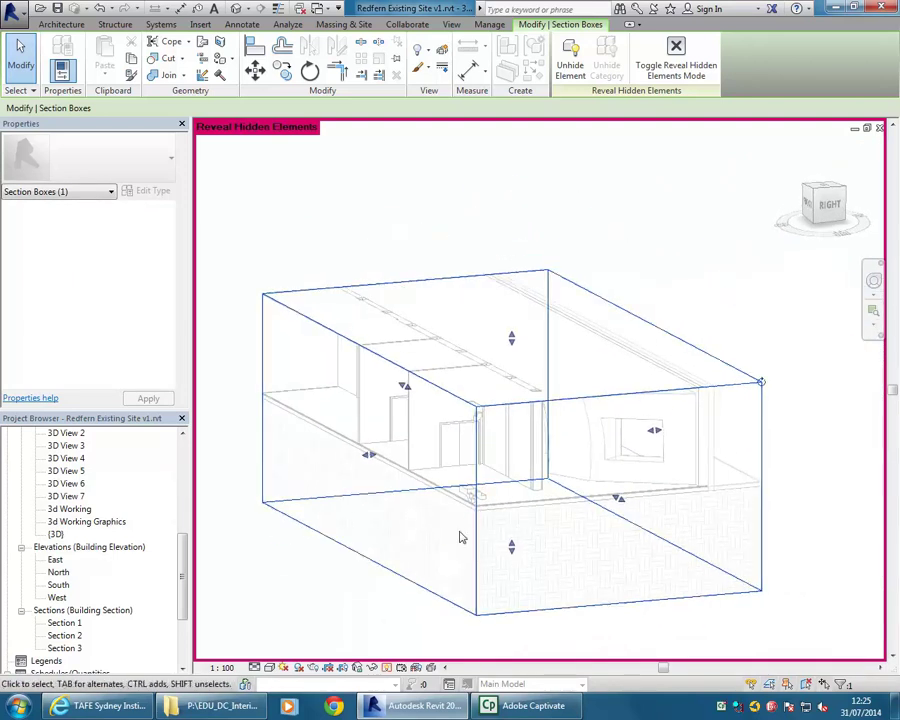
{"action": "left_click", "coordinate": [388, 668]}
{"action": "key", "text": "Escape"}
Try to place a 30mm Panel wall by face on the mass's rear face around the window opening.
{"action": "scroll", "coordinate": [430, 294], "scroll_direction": "up", "scroll_amount": 5}
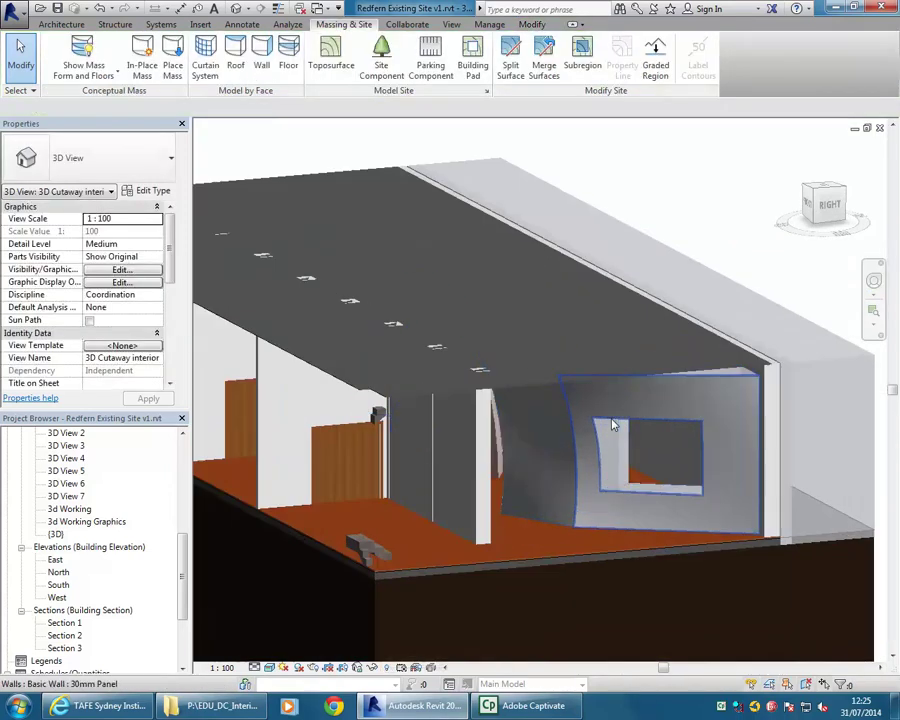
{"action": "scroll", "coordinate": [518, 382], "scroll_direction": "down", "scroll_amount": 2}
{"action": "middle_click_drag", "start_coordinate": [518, 382], "coordinate": [522, 466], "text": "shift"}
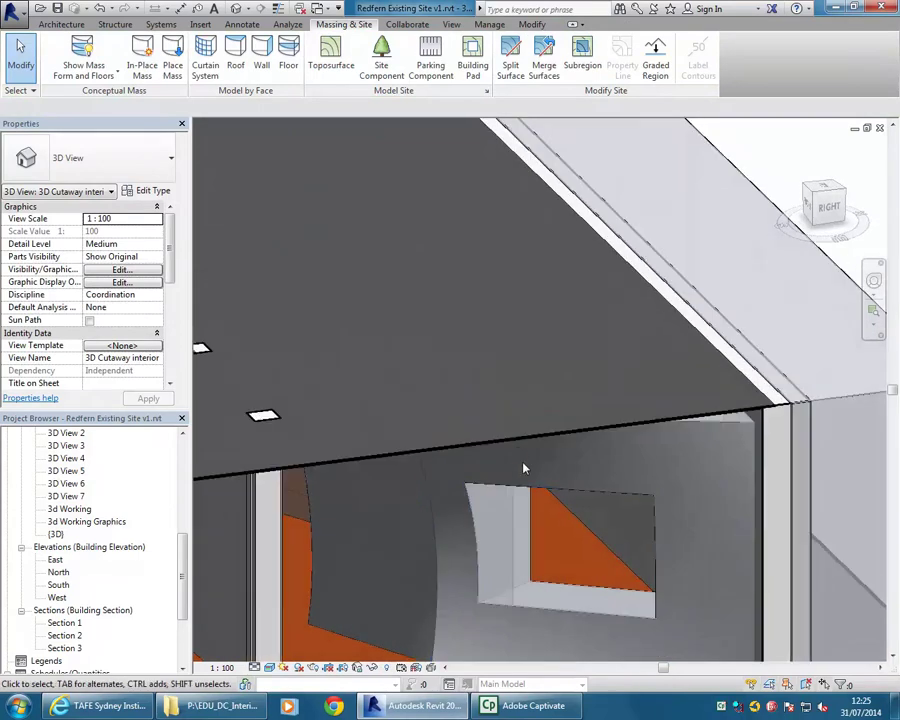
{"action": "scroll", "coordinate": [511, 398], "scroll_direction": "up", "scroll_amount": 2}
{"action": "middle_click_drag", "start_coordinate": [511, 398], "coordinate": [519, 411], "text": "shift"}
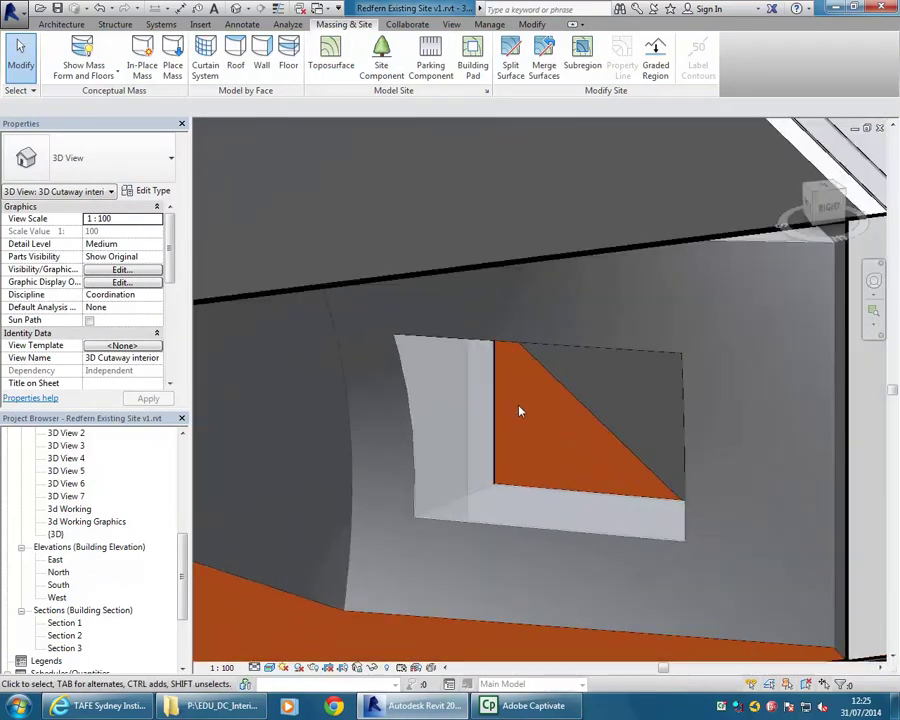
{"action": "left_click", "coordinate": [261, 64]}
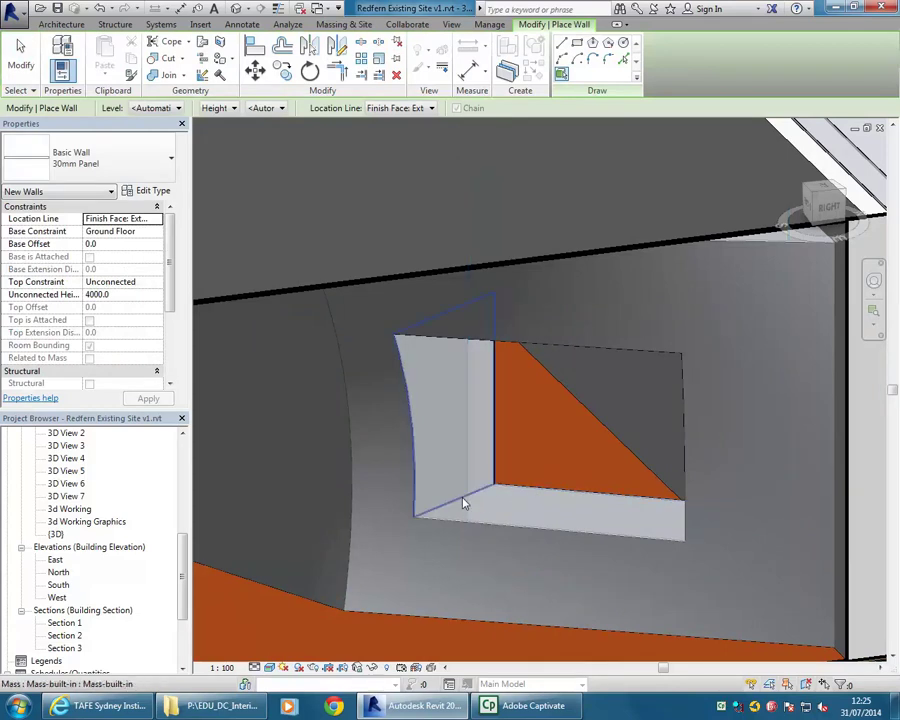
{"action": "middle_click_drag", "start_coordinate": [512, 461], "coordinate": [600, 424], "text": "shift"}
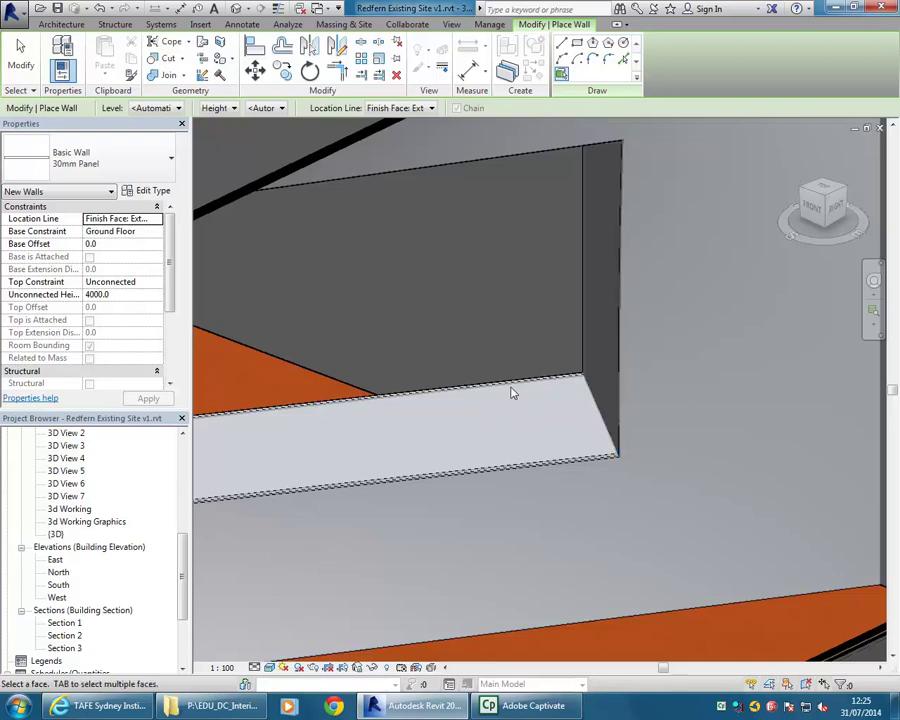
{"action": "scroll", "coordinate": [505, 380], "scroll_direction": "down", "scroll_amount": 3}
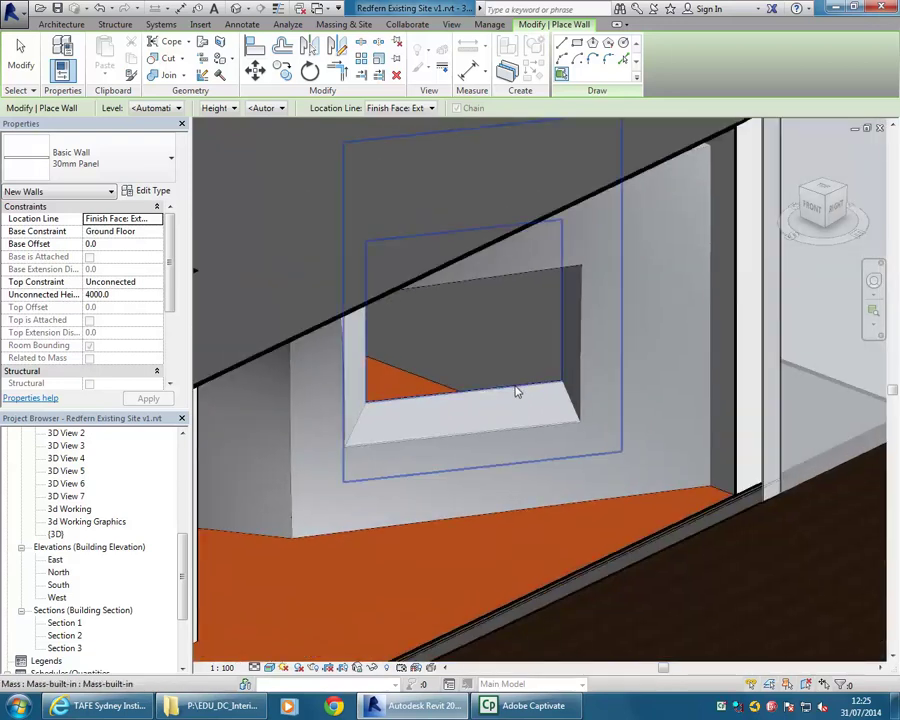
{"action": "left_click", "coordinate": [517, 393]}
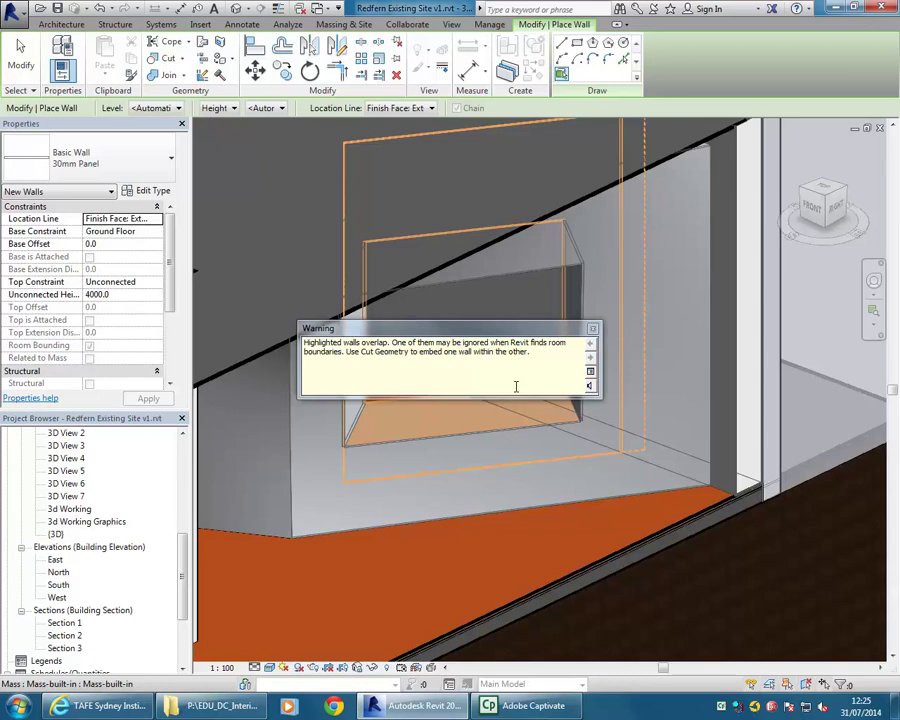
{"action": "left_click", "coordinate": [593, 330]}
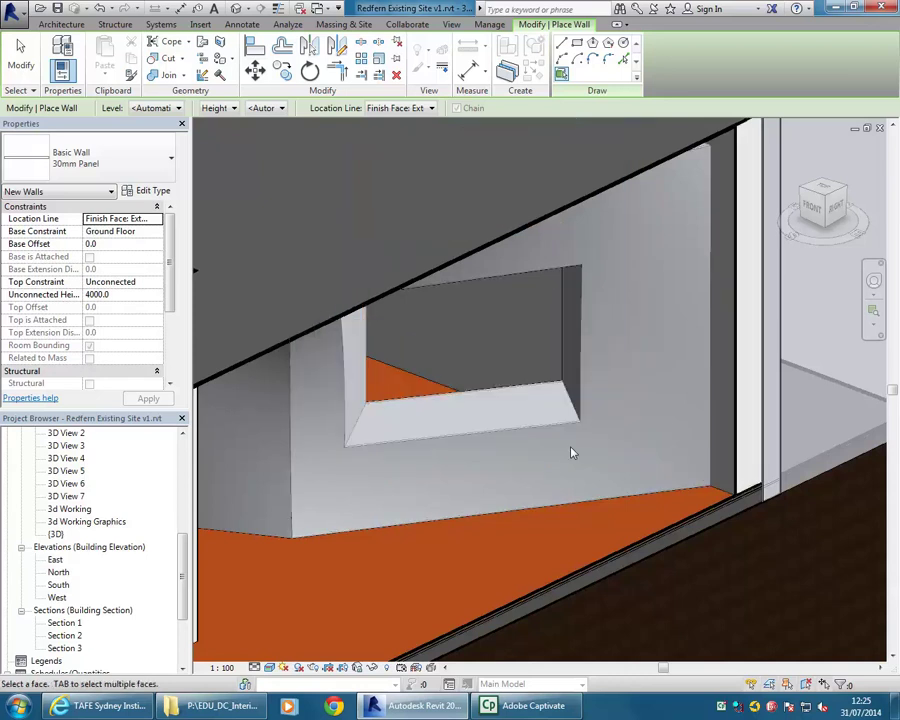
Switch the mass display to view settings and examine the panel walls around the window opening.
{"action": "scroll", "coordinate": [460, 307], "scroll_direction": "down", "scroll_amount": 2}
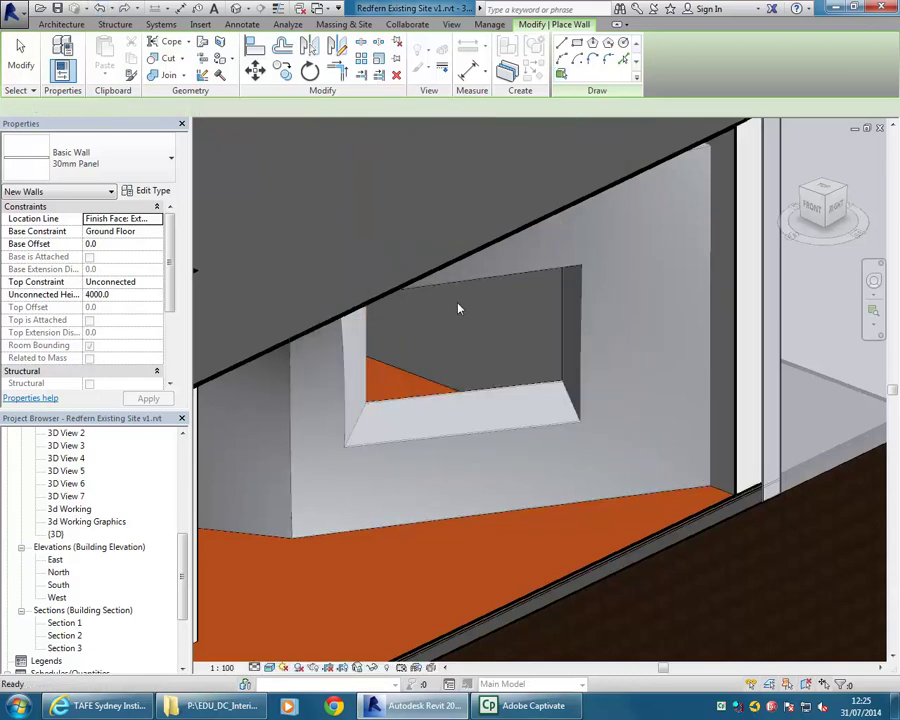
{"action": "middle_click_drag", "start_coordinate": [460, 307], "coordinate": [518, 368]}
{"action": "scroll", "coordinate": [518, 368], "scroll_direction": "up", "scroll_amount": 1}
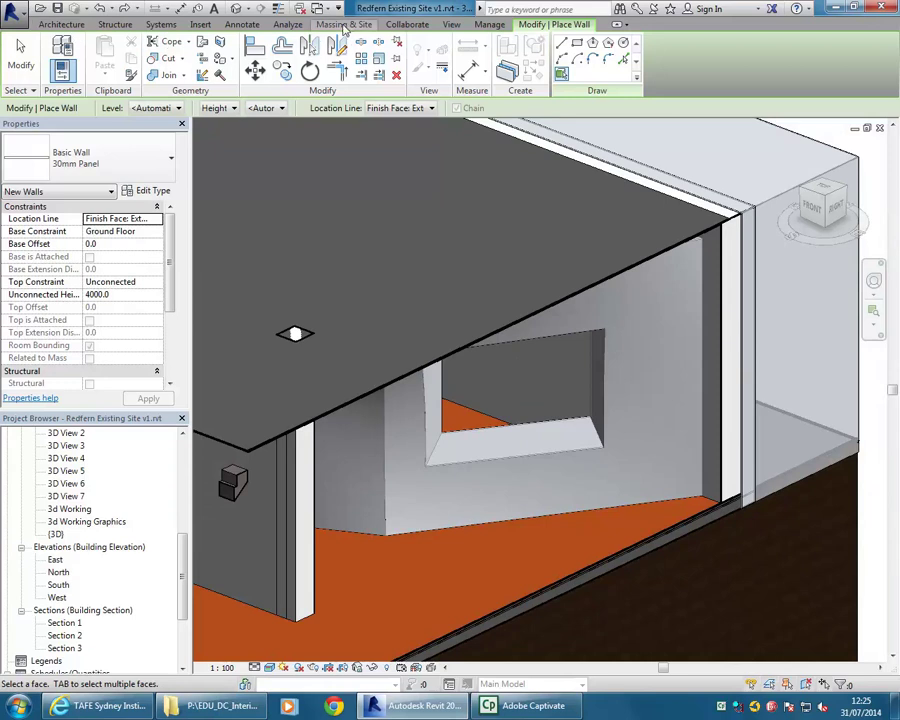
{"action": "left_click", "coordinate": [344, 25]}
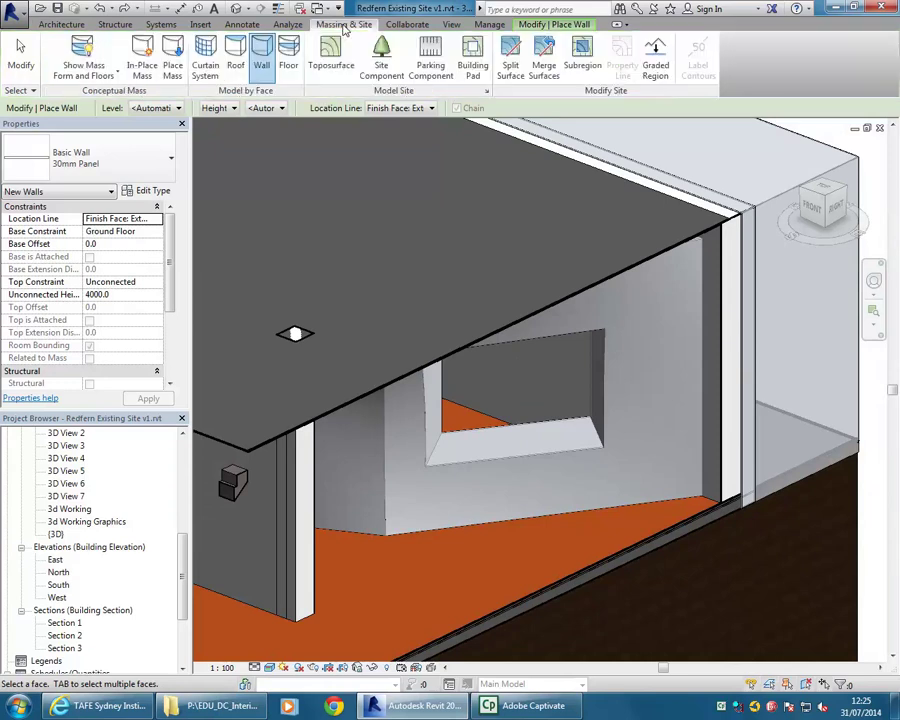
{"action": "left_click", "coordinate": [82, 48]}
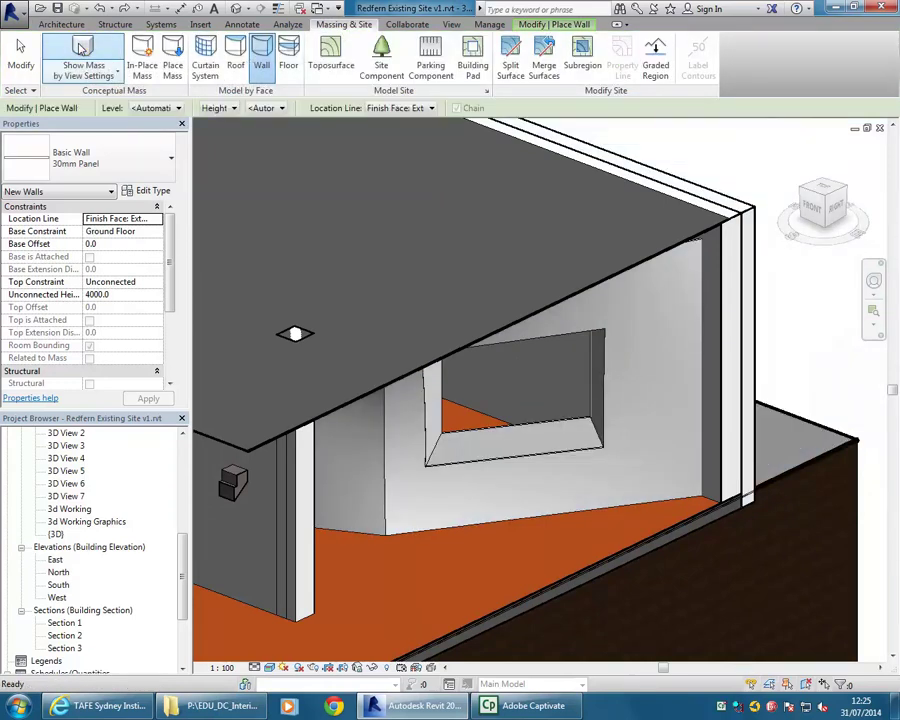
{"action": "scroll", "coordinate": [478, 430], "scroll_direction": "down", "scroll_amount": 3}
{"action": "middle_click_drag", "start_coordinate": [478, 430], "coordinate": [515, 396], "text": "shift"}
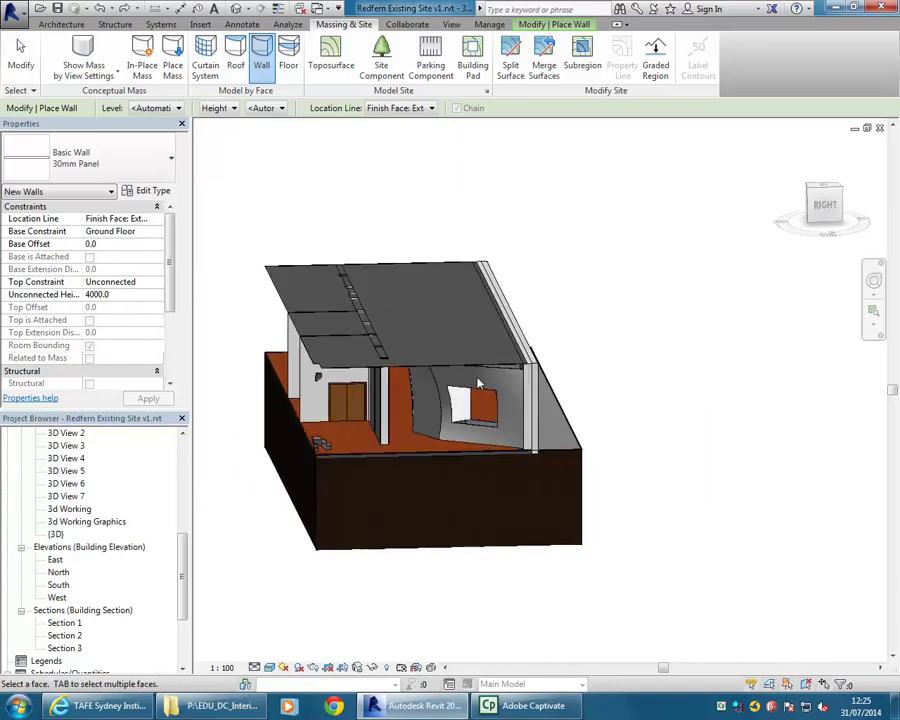
{"action": "scroll", "coordinate": [410, 400], "scroll_direction": "up", "scroll_amount": 5}
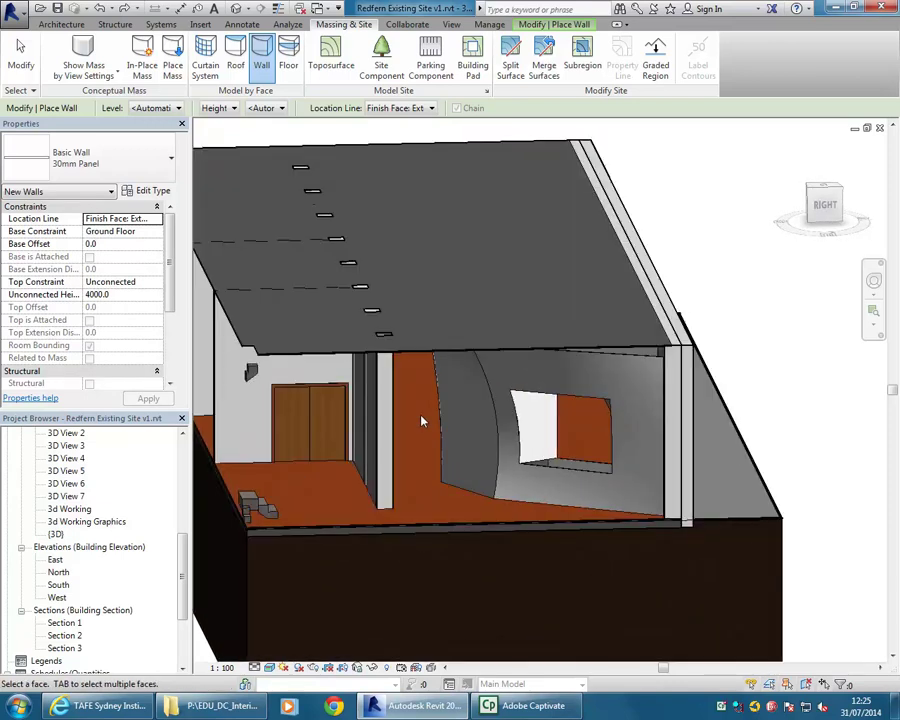
{"action": "scroll", "coordinate": [571, 432], "scroll_direction": "up", "scroll_amount": 5}
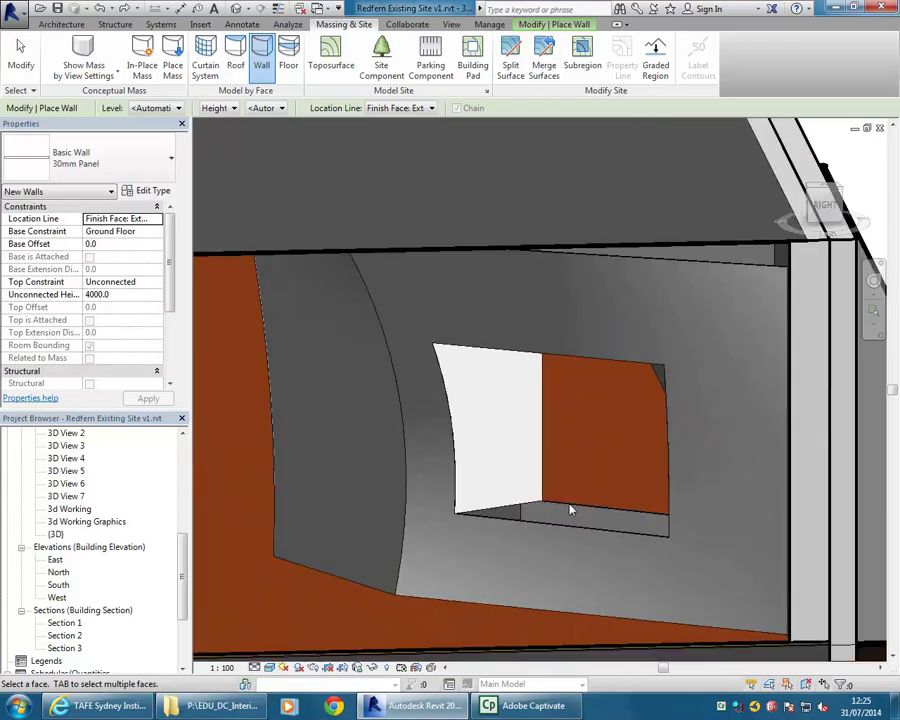
{"action": "scroll", "coordinate": [568, 515], "scroll_direction": "up", "scroll_amount": 2}
{"action": "mouse_move", "coordinate": [545, 523]}
{"action": "middle_mouse_down", "text": "shift"}
{"action": "mouse_move", "coordinate": [510, 542]}
{"action": "mouse_move", "coordinate": [504, 518]}
{"action": "mouse_move", "coordinate": [546, 488]}
{"action": "mouse_move", "coordinate": [539, 514]}
{"action": "middle_mouse_up", "text": "shift"}
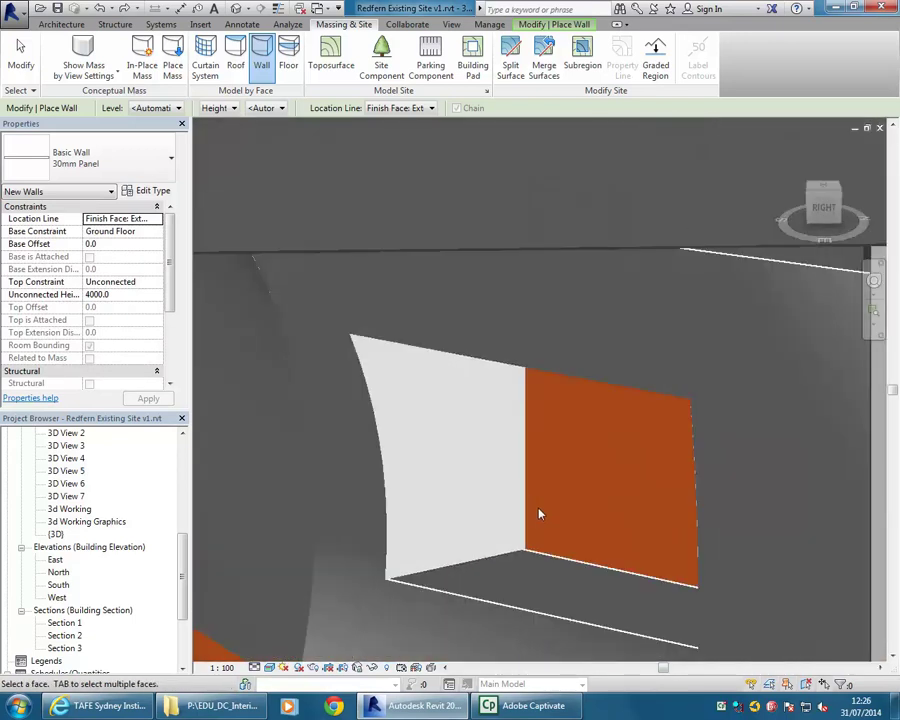
Show the mass forms, apply 30mm Panel walls to the chain of faces around the window opening, and hide the masses again.
{"action": "left_click", "coordinate": [86, 52]}
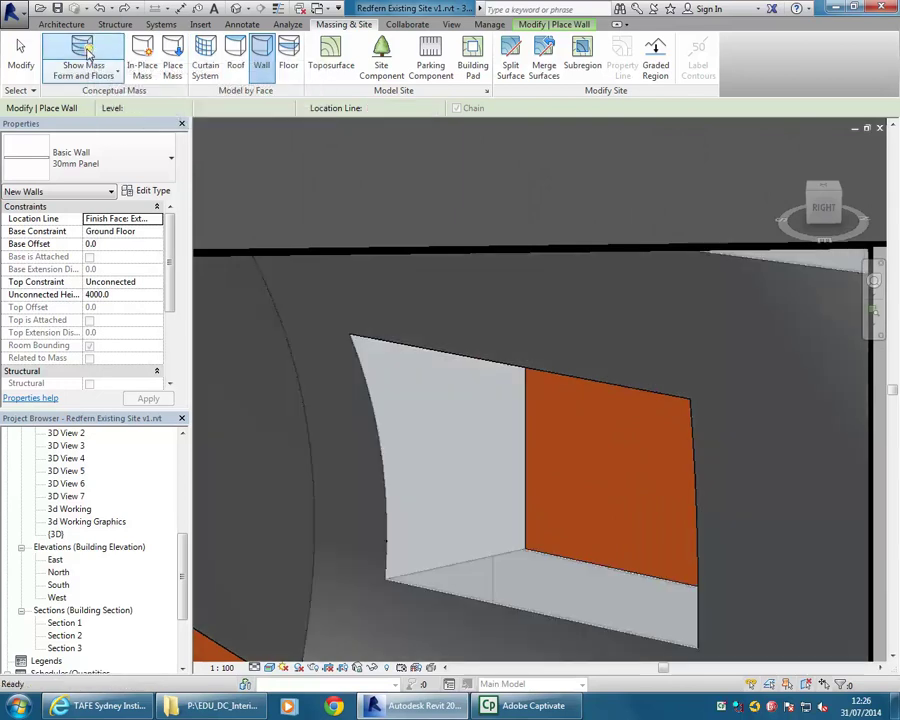
{"action": "middle_click_drag", "start_coordinate": [474, 551], "coordinate": [478, 432]}
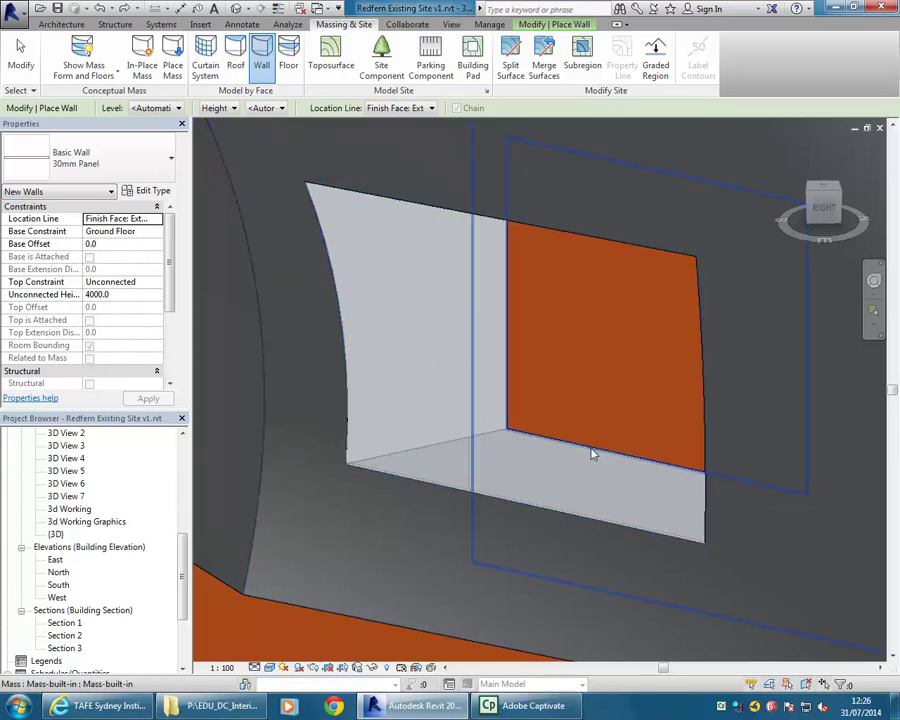
{"action": "key", "text": "Tab"}
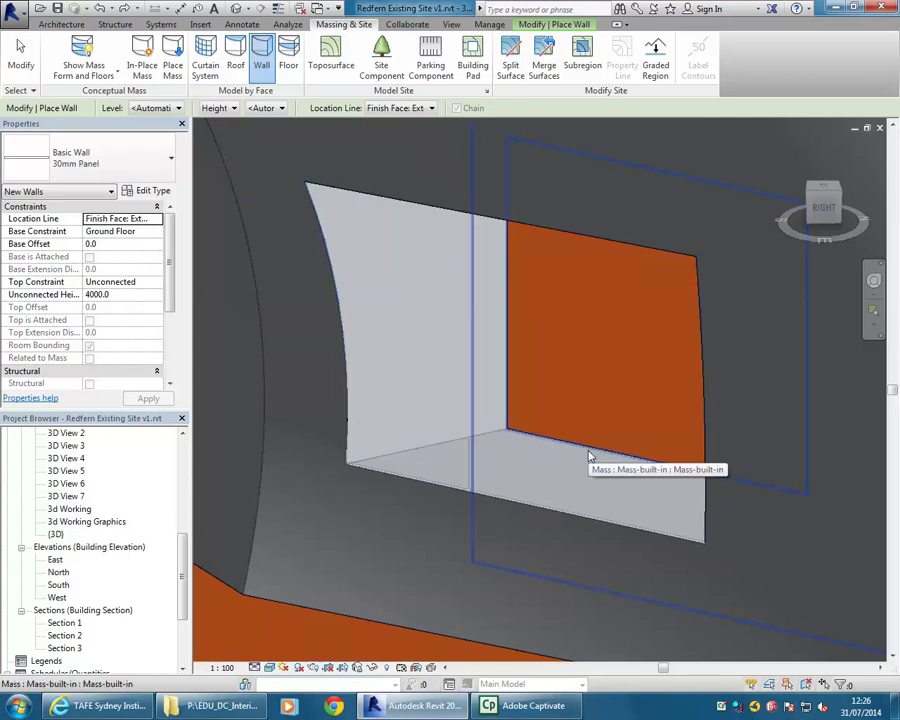
{"action": "key", "text": "Tab"}
{"action": "key", "text": "Tab"}
{"action": "key", "text": "Tab"}
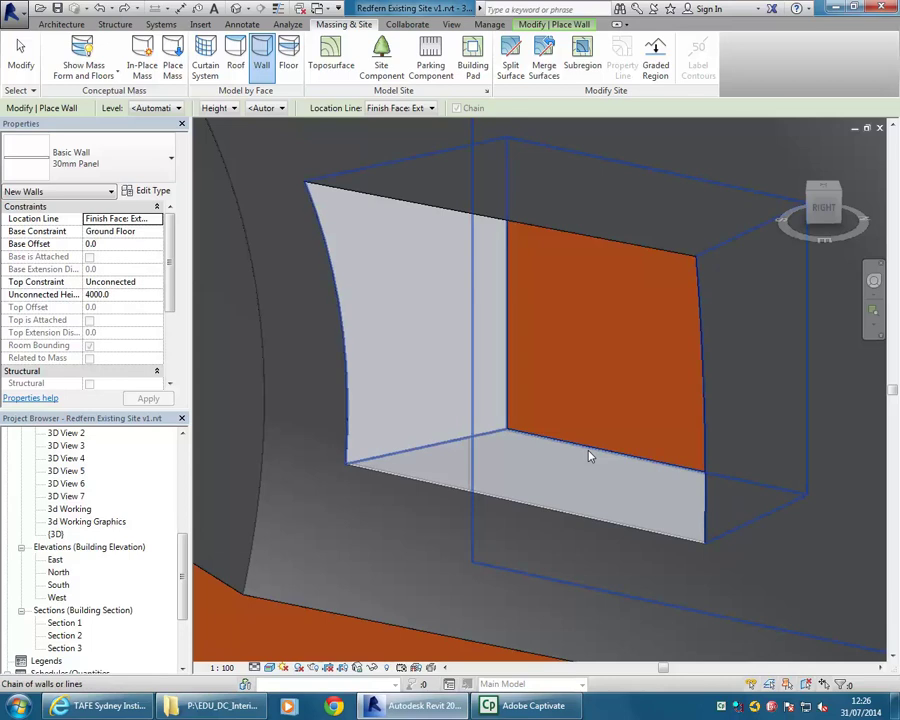
{"action": "key", "text": "Tab"}
{"action": "key", "text": "Tab"}
{"action": "key", "text": "Tab"}
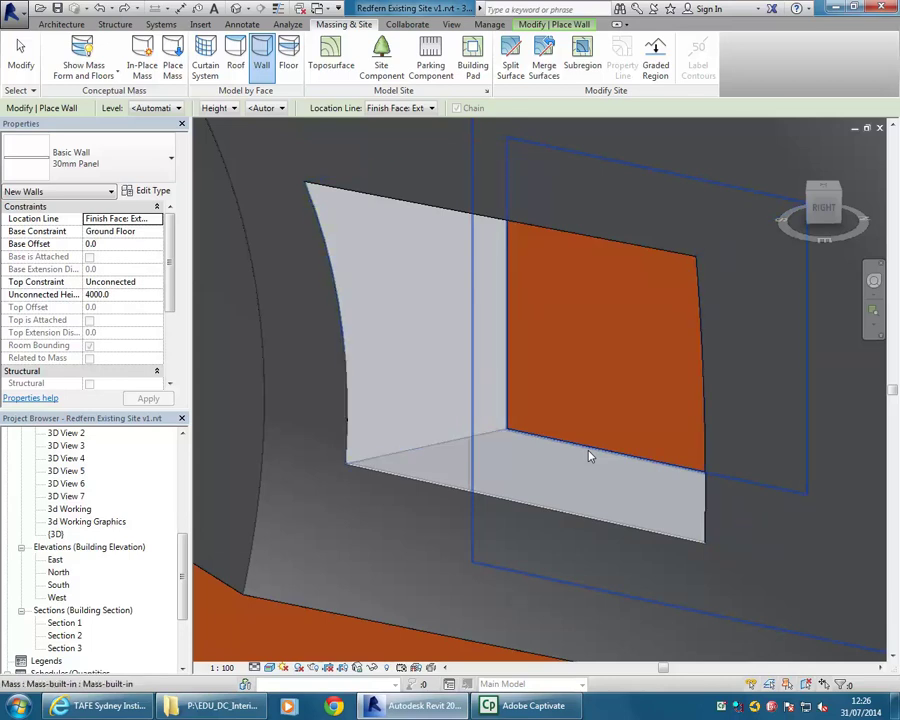
{"action": "left_click", "coordinate": [589, 456]}
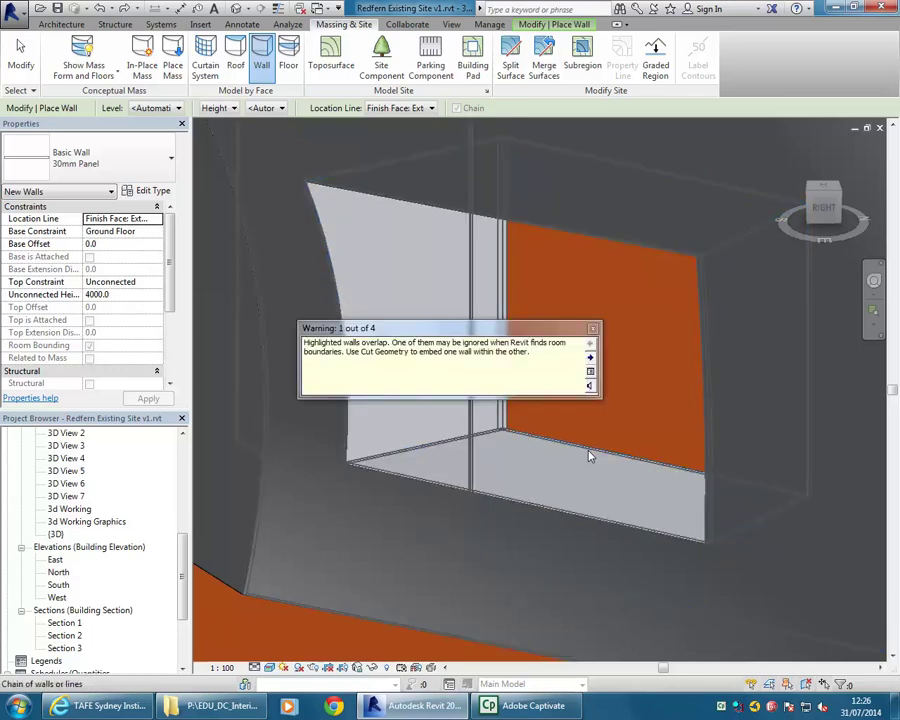
{"action": "left_click", "coordinate": [593, 328]}
{"action": "left_click", "coordinate": [70, 47]}
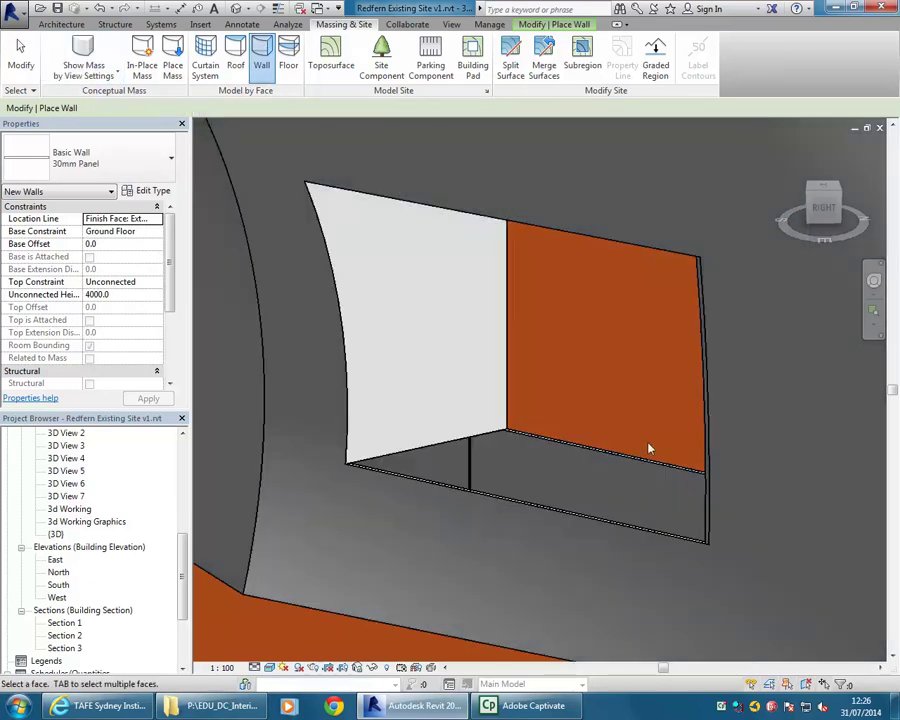
{"action": "key", "text": "Escape"}
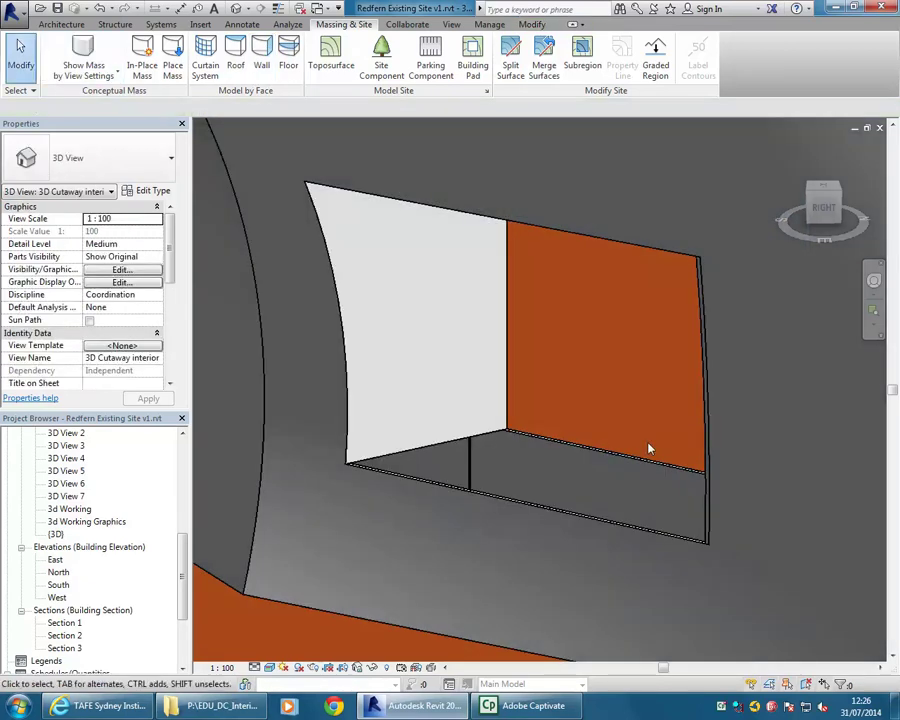
Delete the two misplaced 30mm Panel walls inside the window opening.
{"action": "scroll", "coordinate": [548, 417], "scroll_direction": "down", "scroll_amount": 3}
{"action": "left_click", "coordinate": [563, 409]}
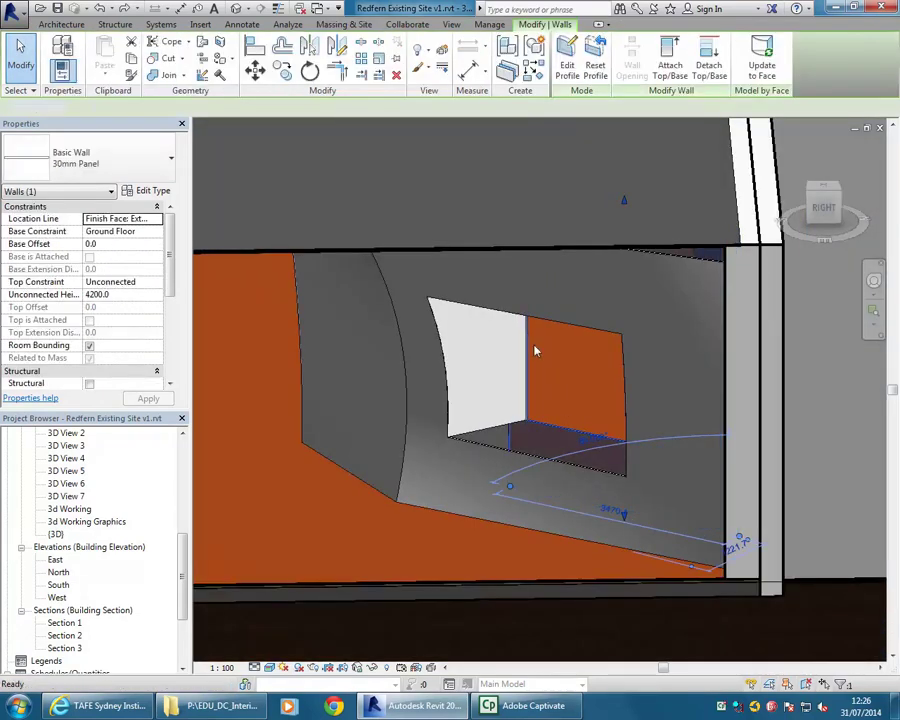
{"action": "key", "text": "Escape"}
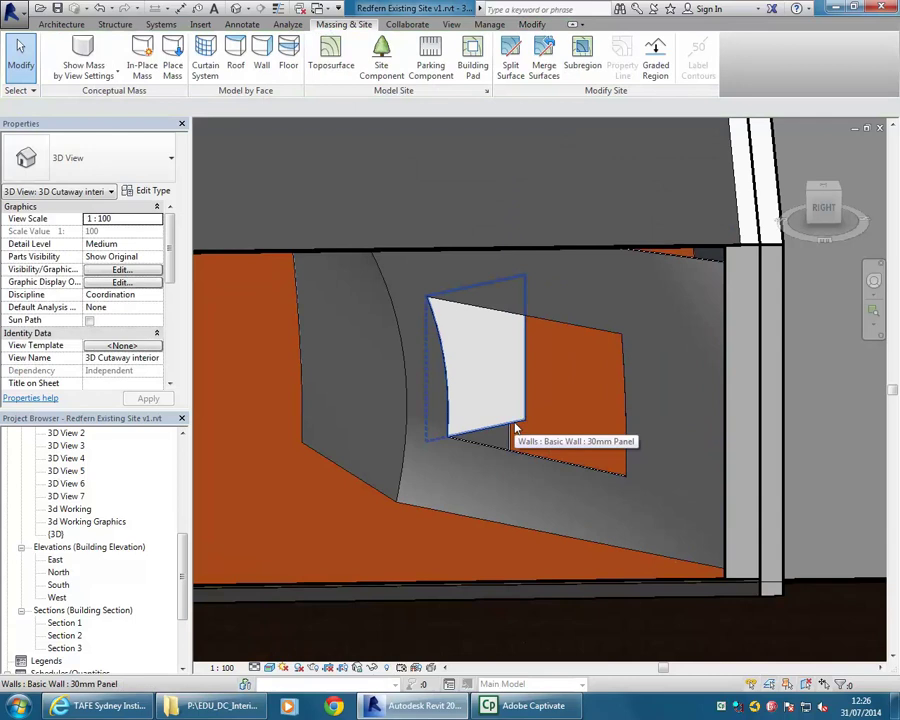
{"action": "left_click", "coordinate": [516, 428]}
{"action": "key", "text": "Delete"}
{"action": "middle_click_drag", "start_coordinate": [470, 400], "coordinate": [430, 350], "text": "shift"}
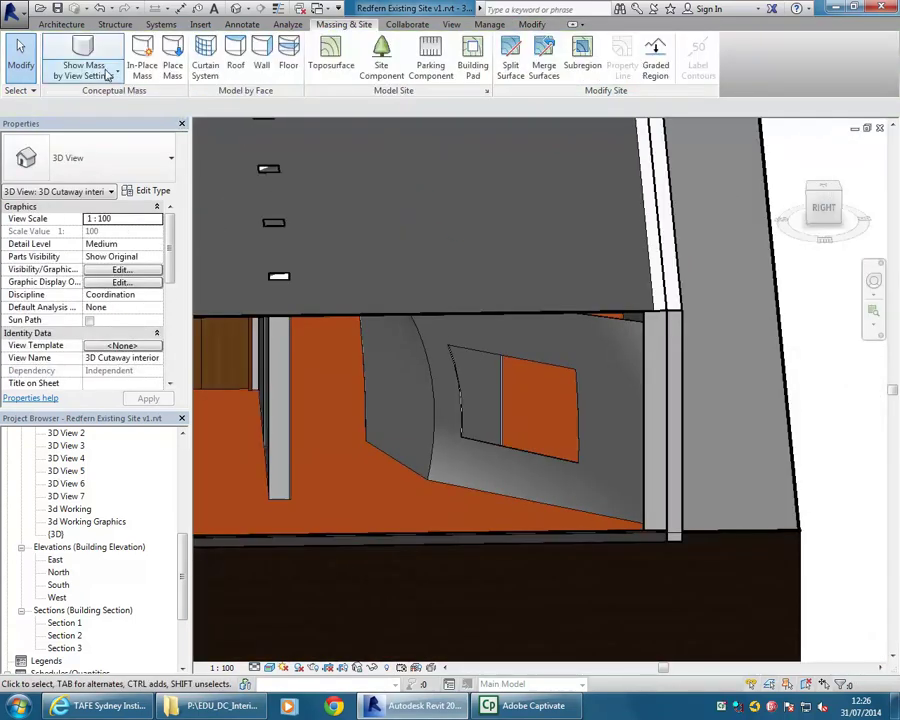
Show the mass forms and try to pick the window opening's sill face for a 30mm Panel wall by face.
{"action": "left_click", "coordinate": [83, 47]}
{"action": "scroll", "coordinate": [531, 432], "scroll_direction": "up", "scroll_amount": 5}
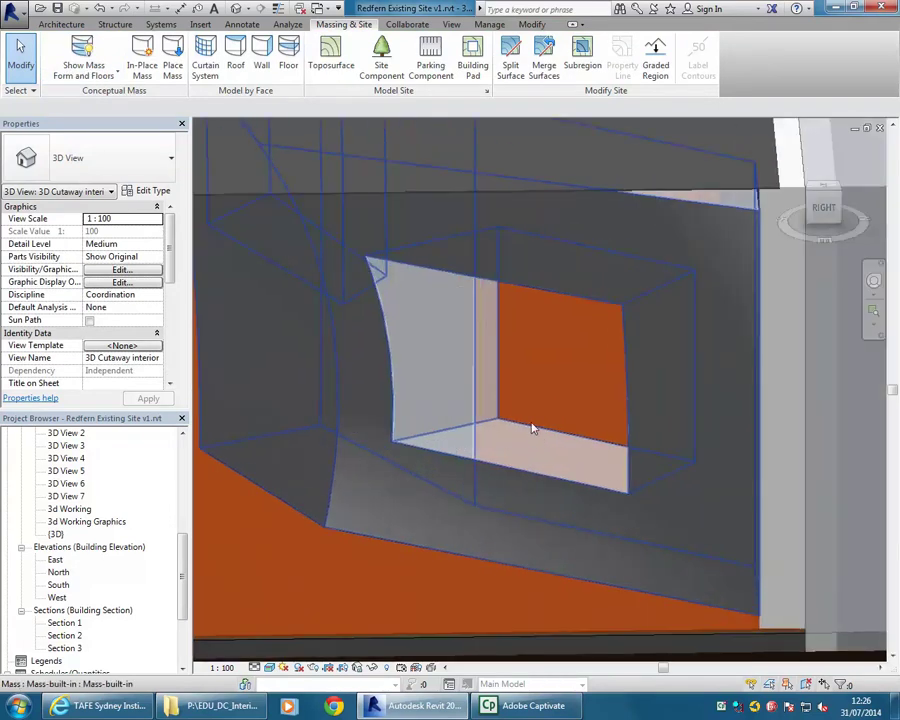
{"action": "left_click", "coordinate": [261, 55]}
{"action": "scroll", "coordinate": [500, 448], "scroll_direction": "up", "scroll_amount": 3}
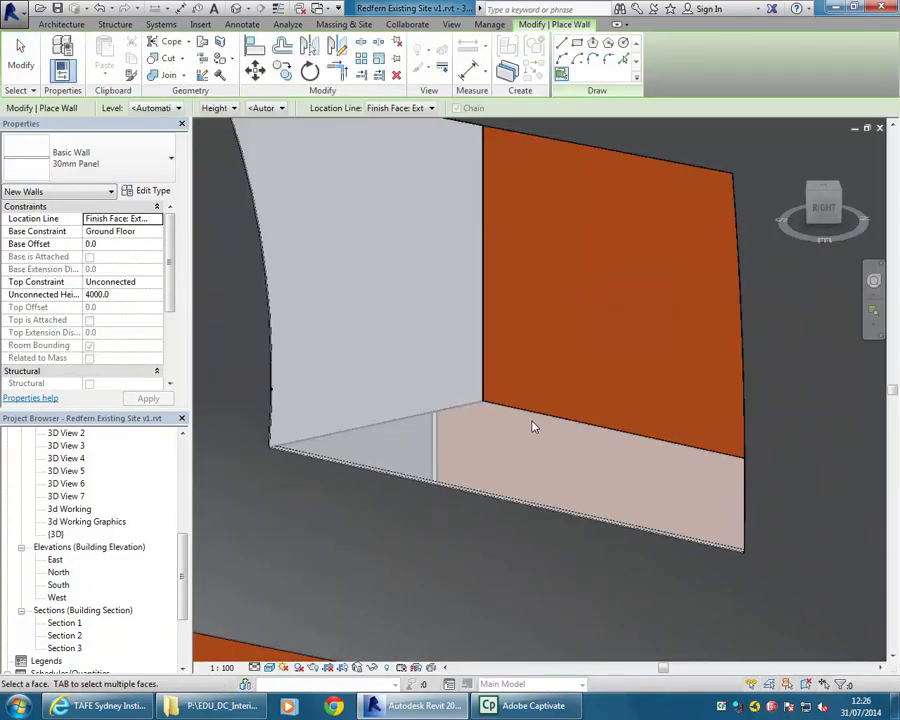
{"action": "key", "text": "Tab"}
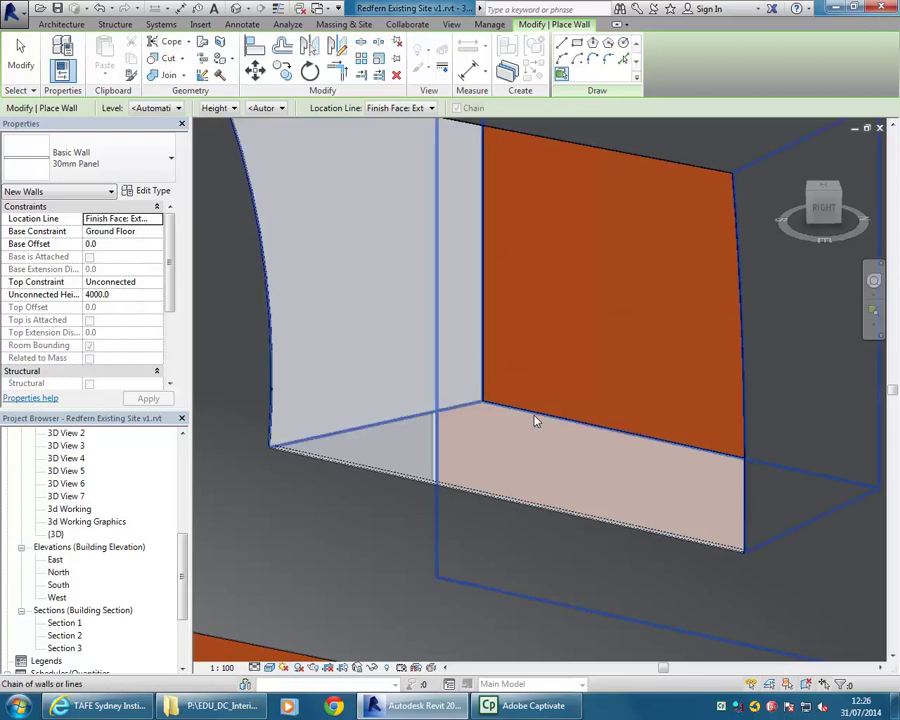
{"action": "key", "text": "Tab"}
{"action": "key", "text": "Tab"}
{"action": "key", "text": "Tab"}
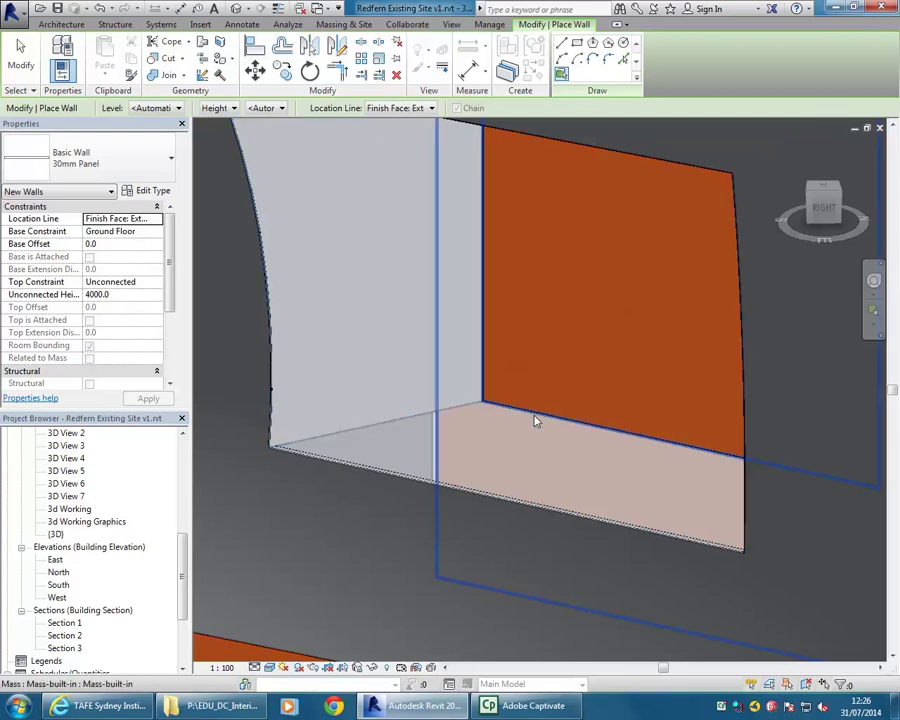
{"action": "key", "text": "Tab"}
{"action": "key", "text": "Tab"}
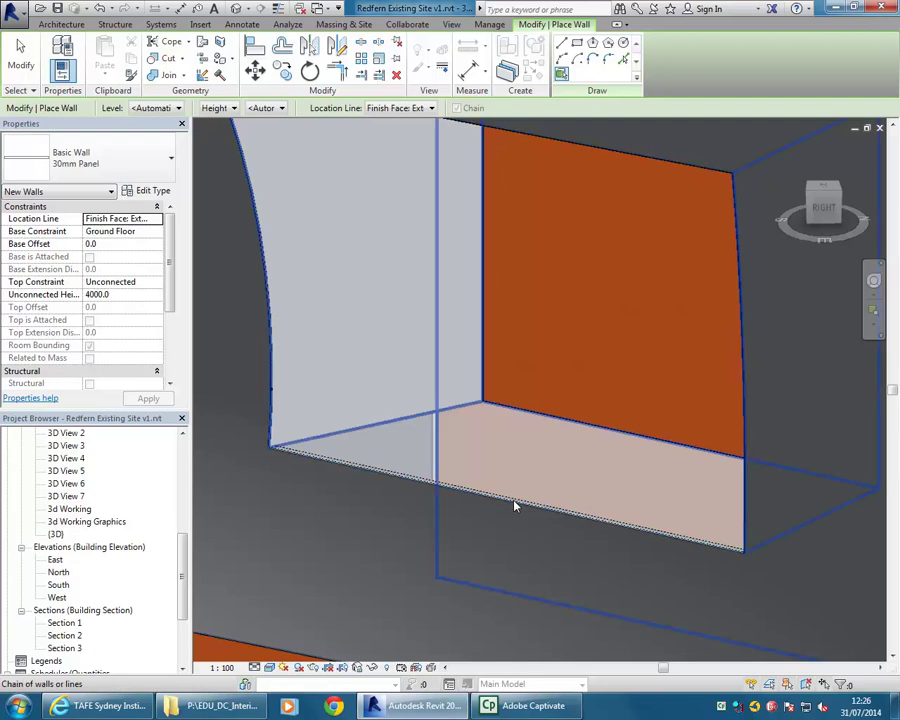
{"action": "key", "text": "Tab"}
{"action": "key", "text": "Tab"}
{"action": "key", "text": "Tab"}
{"action": "key", "text": "Tab"}
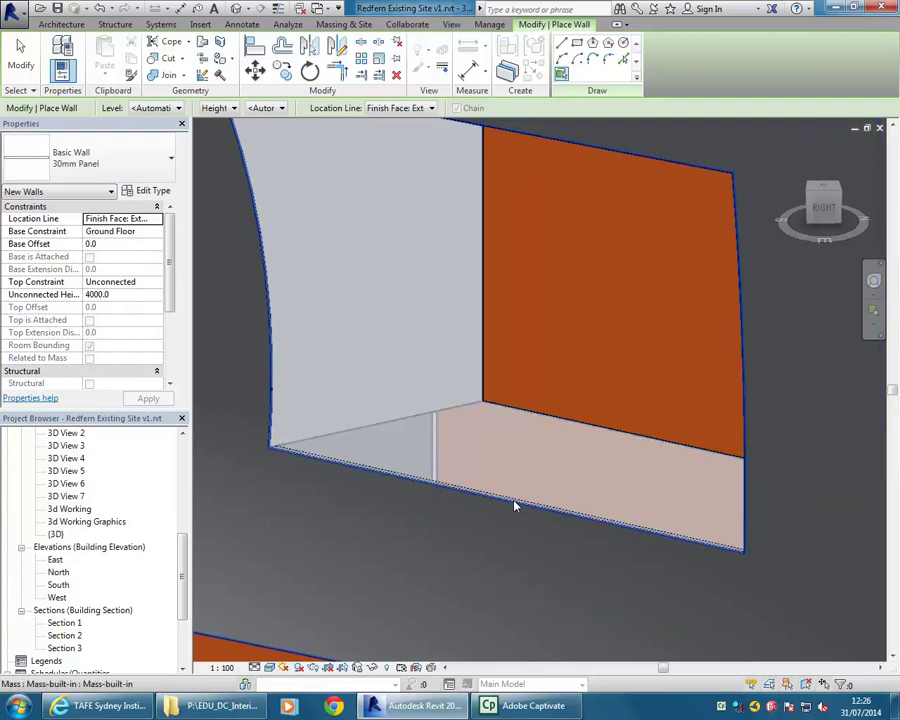
Place a 30mm Panel wall by face on the side reveal of the window opening.
{"action": "middle_click_drag", "start_coordinate": [515, 505], "coordinate": [569, 496], "text": "shift"}
{"action": "scroll", "coordinate": [595, 497], "scroll_direction": "up", "scroll_amount": 2}
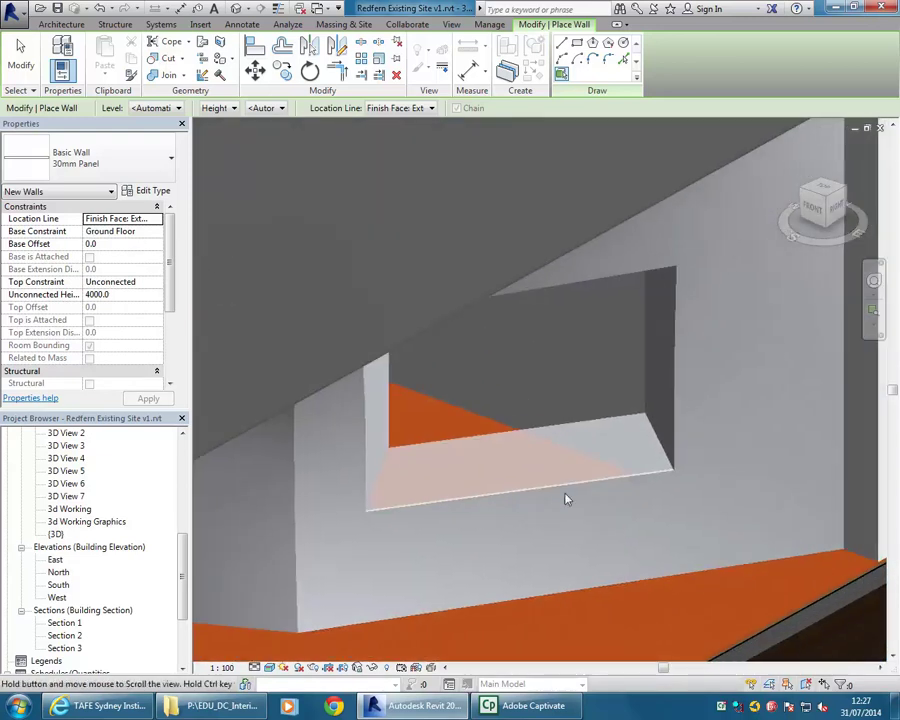
{"action": "scroll", "coordinate": [658, 443], "scroll_direction": "up", "scroll_amount": 2}
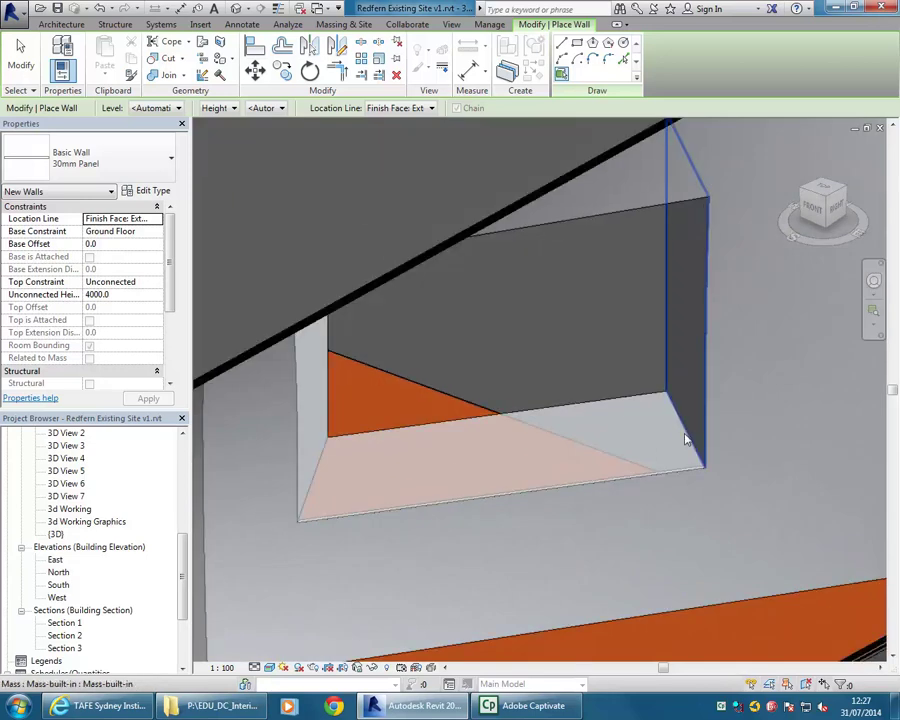
{"action": "key", "text": "Tab"}
{"action": "key", "text": "Tab"}
{"action": "key", "text": "Tab"}
{"action": "key", "text": "Tab"}
{"action": "middle_click_drag", "start_coordinate": [686, 440], "coordinate": [561, 458], "text": "shift"}
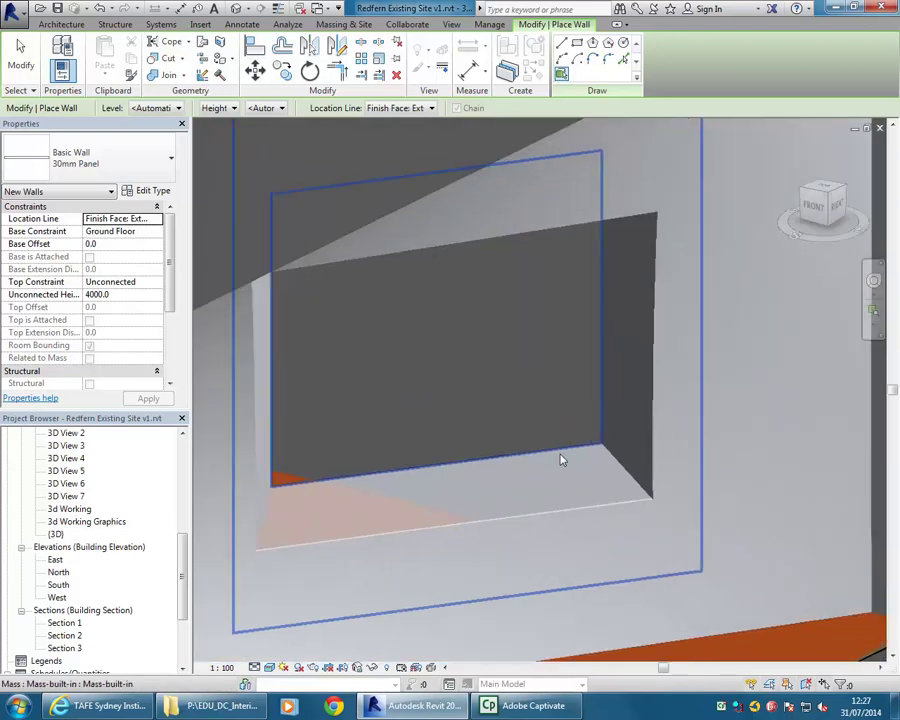
{"action": "left_click", "coordinate": [627, 478]}
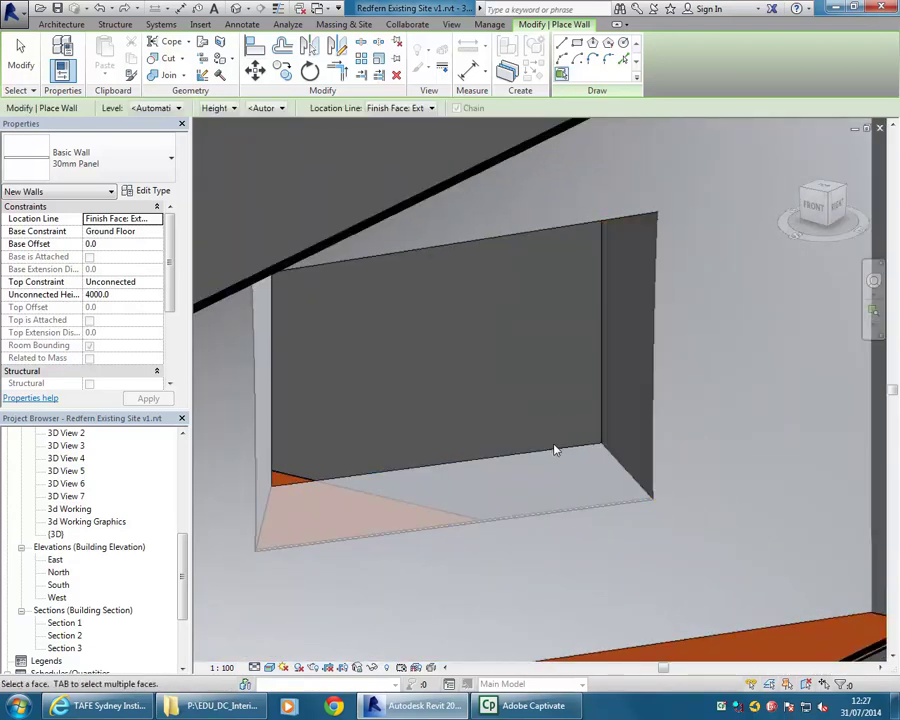
{"action": "key", "text": "Escape"}
{"action": "key", "text": "Escape"}
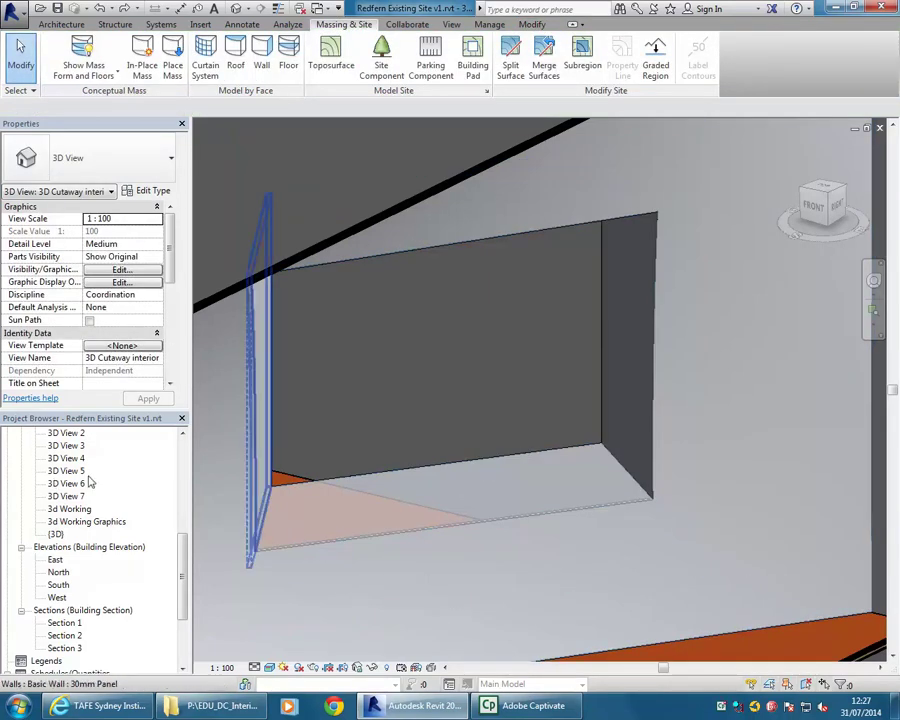
{"action": "middle_click_drag", "start_coordinate": [426, 479], "coordinate": [562, 478]}
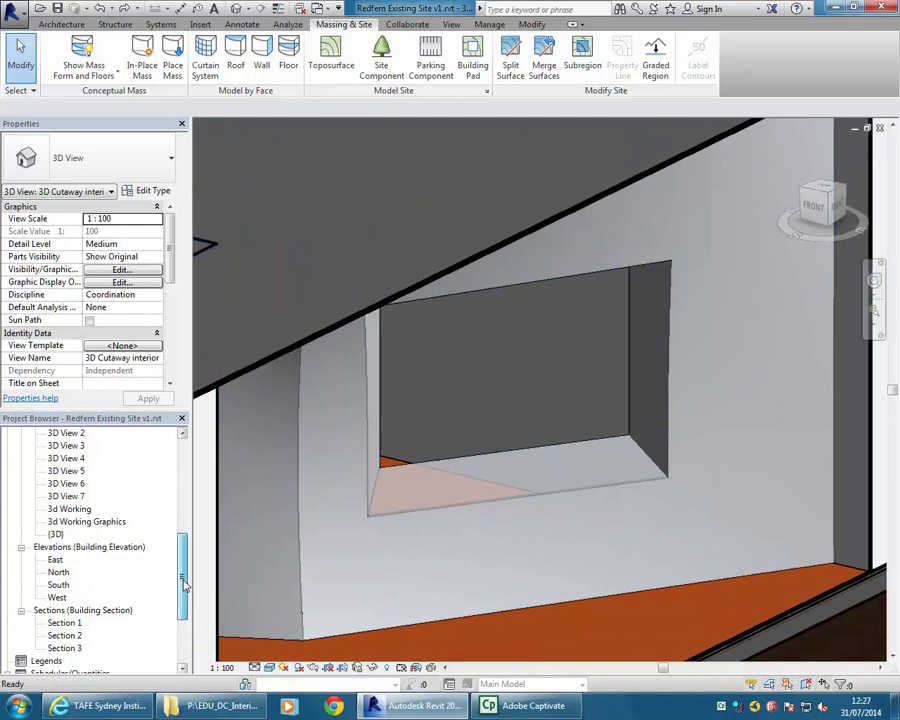
{"action": "scroll", "coordinate": [555, 416], "scroll_direction": "up", "scroll_amount": 1}
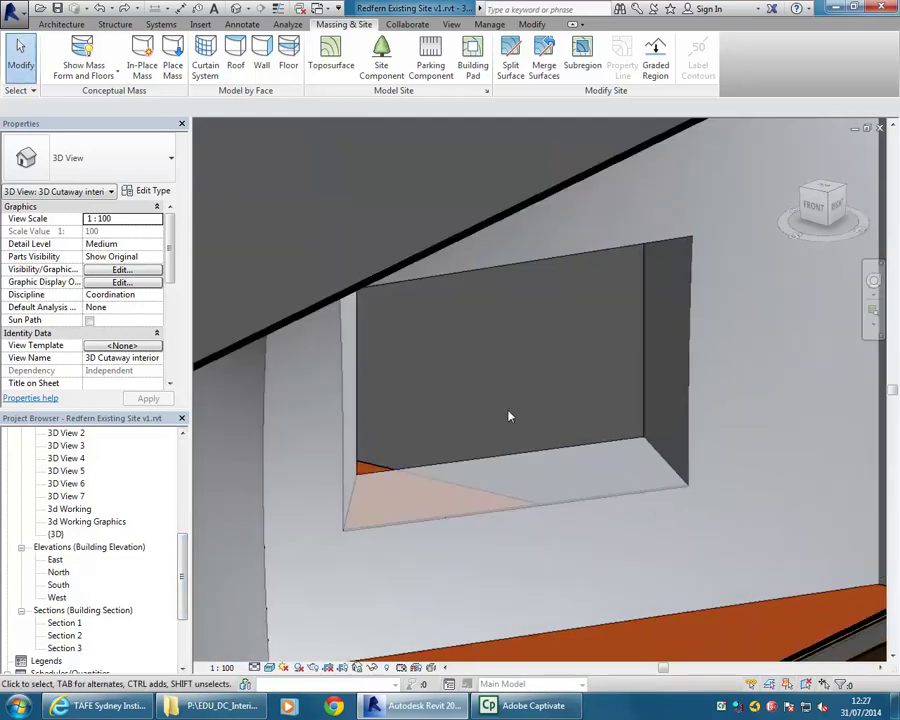
{"action": "scroll", "coordinate": [509, 414], "scroll_direction": "up", "scroll_amount": 2}
{"action": "left_click", "coordinate": [58, 26]}
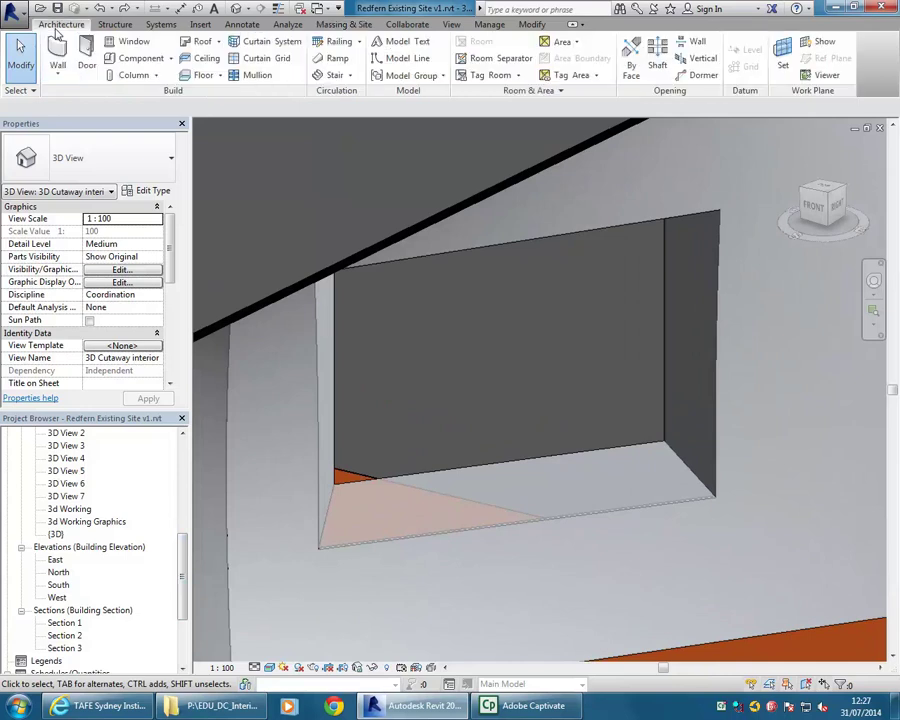
{"action": "scroll", "coordinate": [183, 35], "scroll_direction": "down", "scroll_amount": 1}
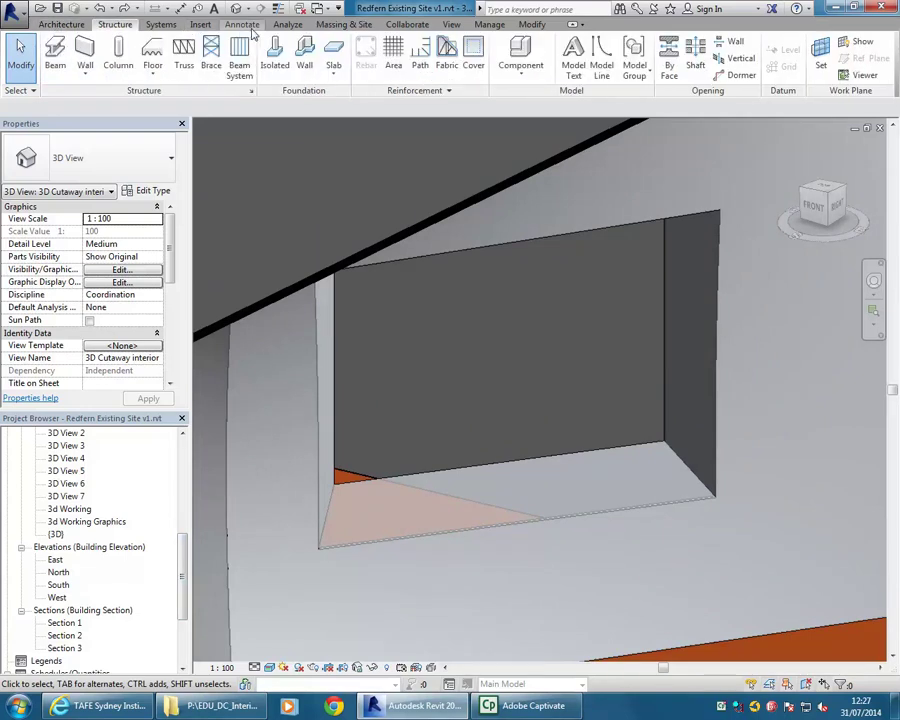
{"action": "left_click", "coordinate": [55, 28]}
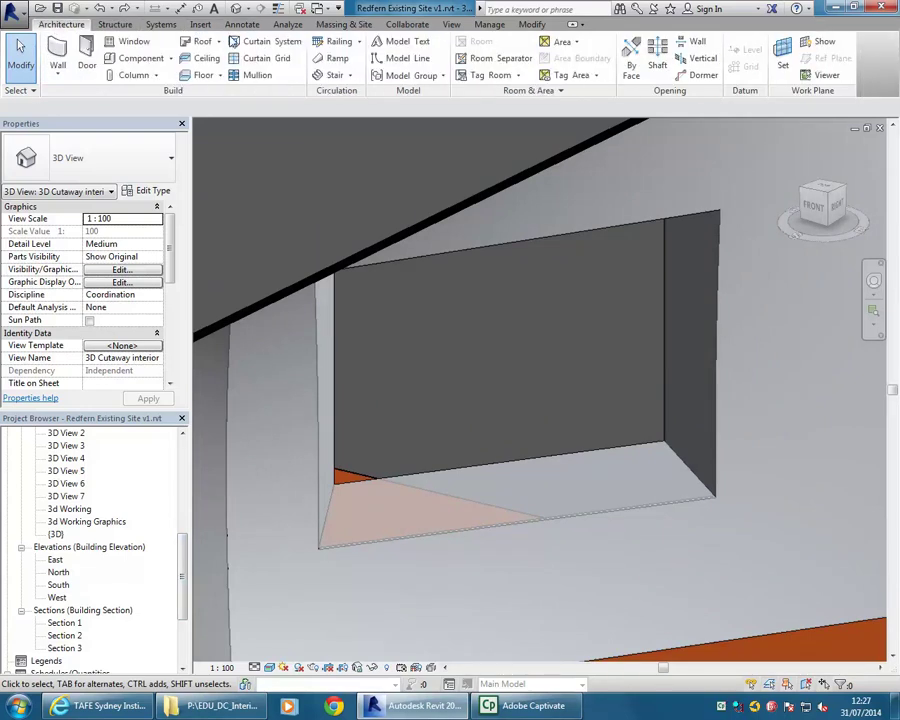
{"action": "left_click", "coordinate": [344, 24]}
{"action": "left_click", "coordinate": [288, 52]}
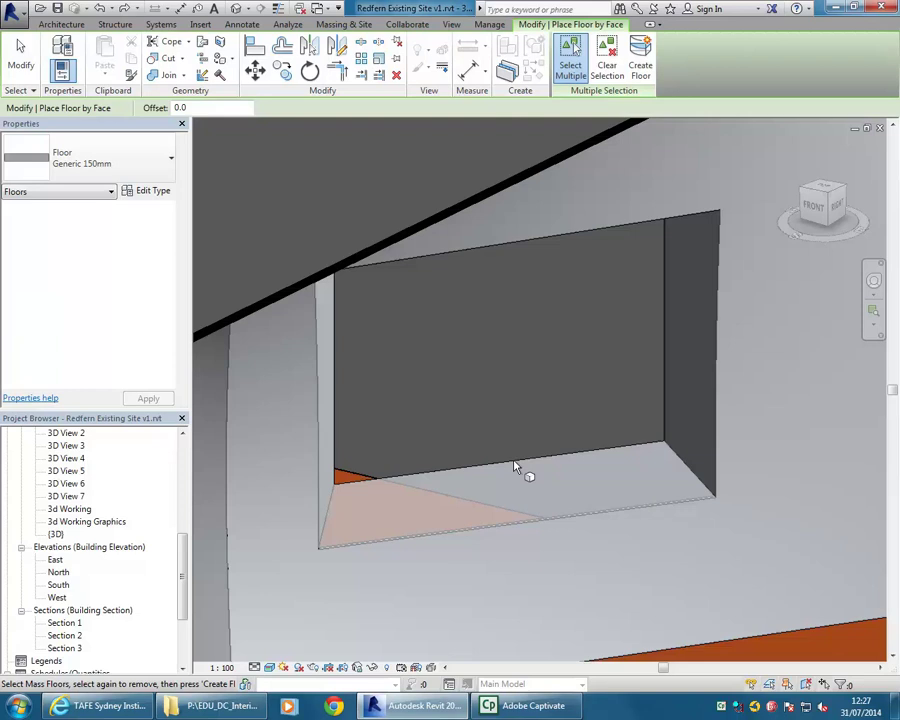
{"action": "key", "text": "Escape"}
Start an in-place model component in the Walls category with the name Walls 2.
{"action": "scroll", "coordinate": [524, 450], "scroll_direction": "down", "scroll_amount": 3}
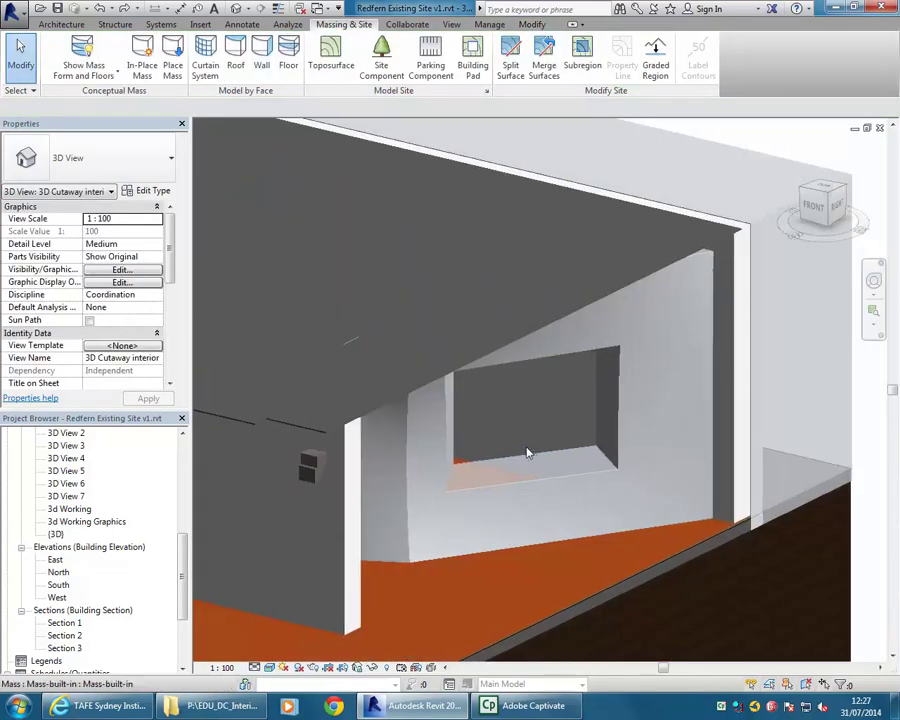
{"action": "scroll", "coordinate": [520, 450], "scroll_direction": "up", "scroll_amount": 4}
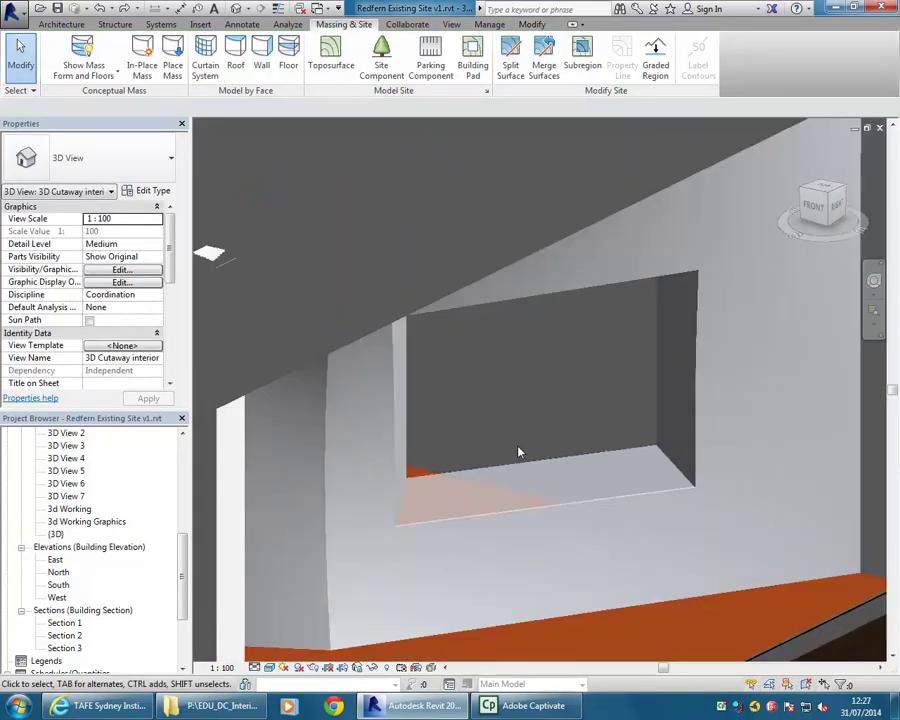
{"action": "left_click", "coordinate": [62, 25]}
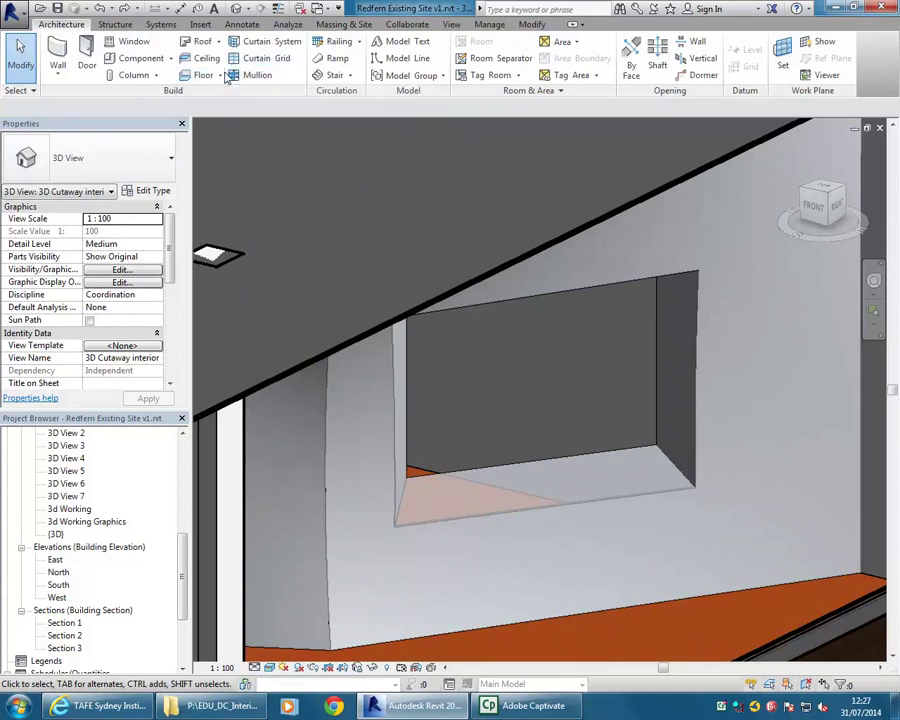
{"action": "left_click", "coordinate": [173, 60]}
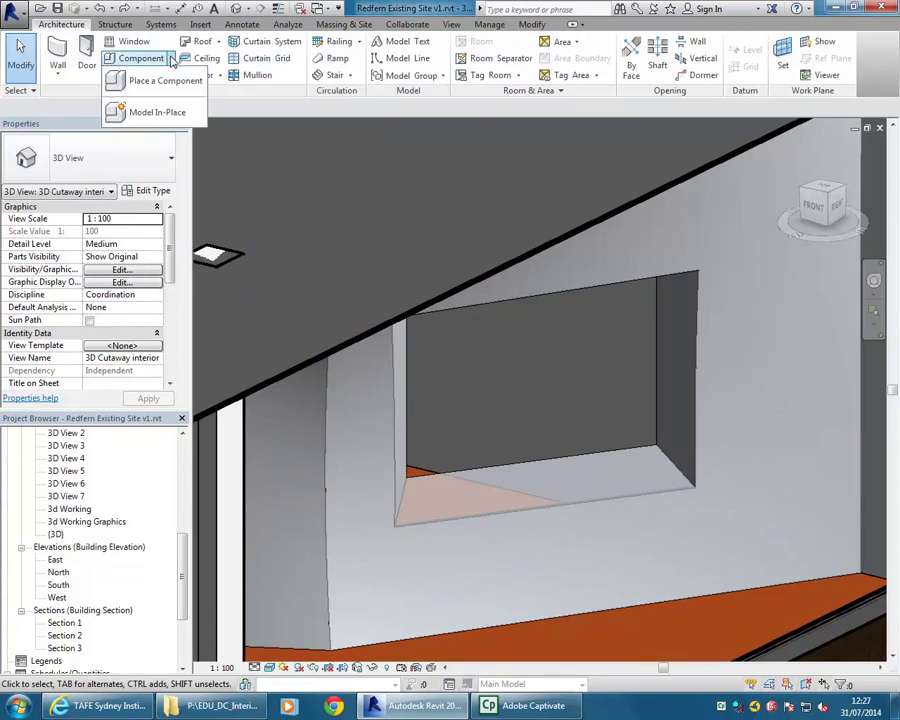
{"action": "left_click", "coordinate": [157, 113]}
{"action": "left_click_drag", "start_coordinate": [604, 193], "coordinate": [605, 283]}
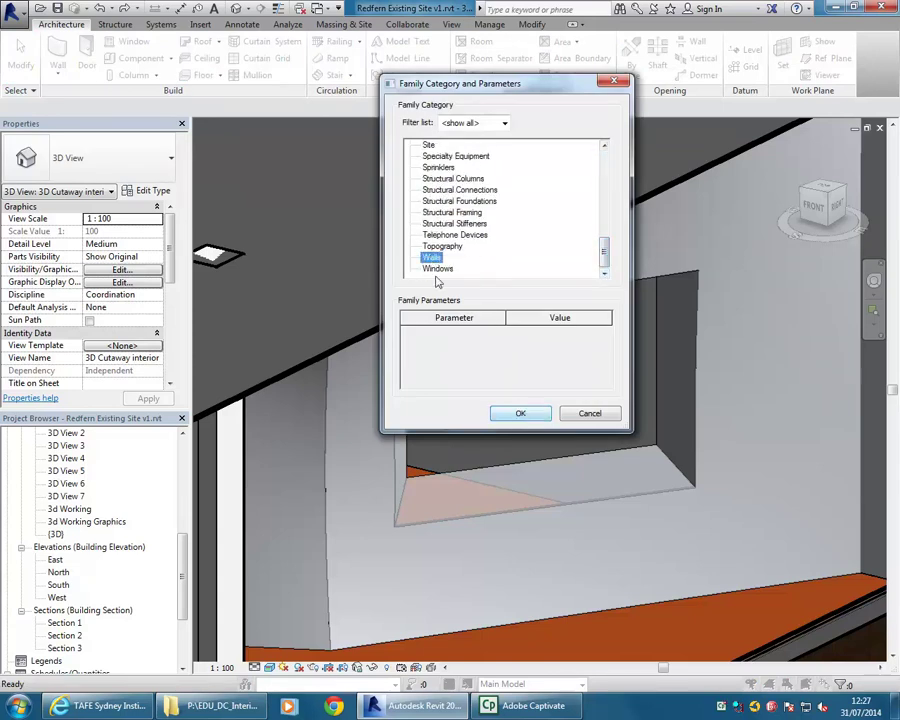
{"action": "left_click", "coordinate": [519, 413]}
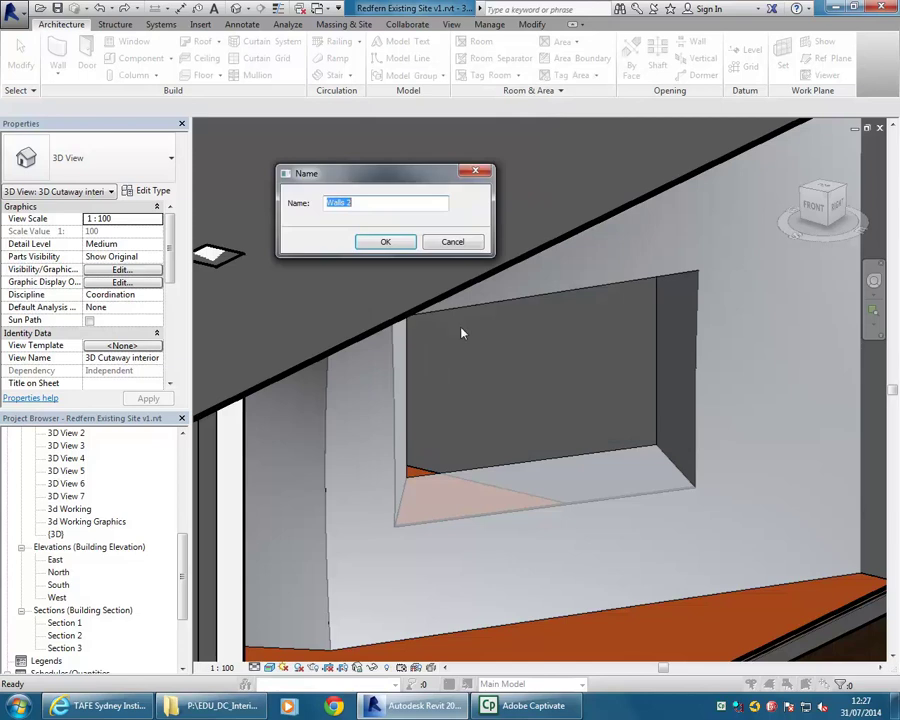
{"action": "left_click", "coordinate": [384, 242]}
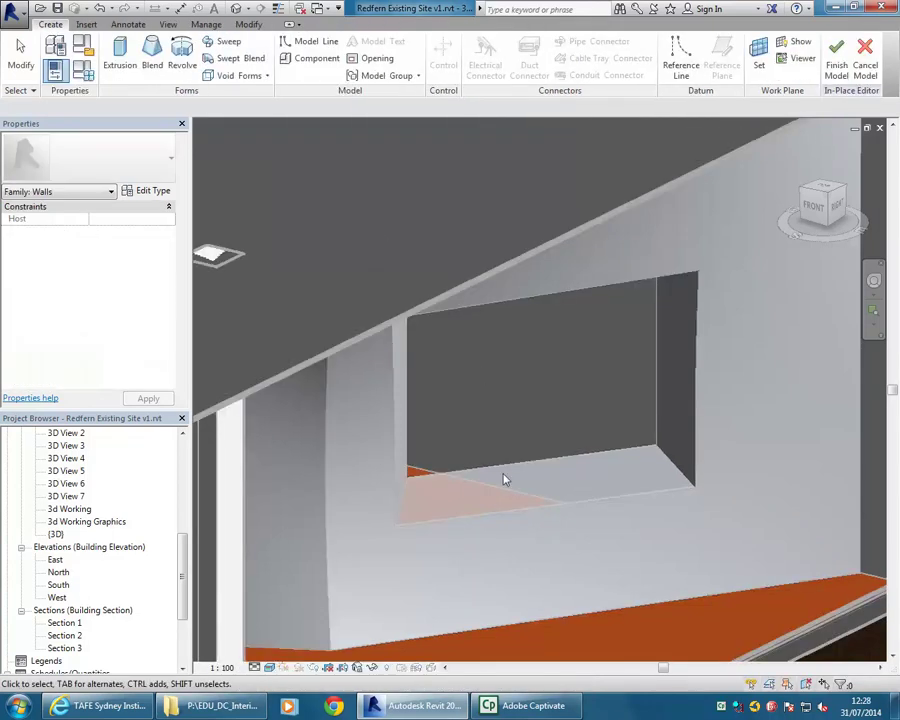
Set the work plane by picking the sill face of the window opening.
{"action": "left_click", "coordinate": [759, 55]}
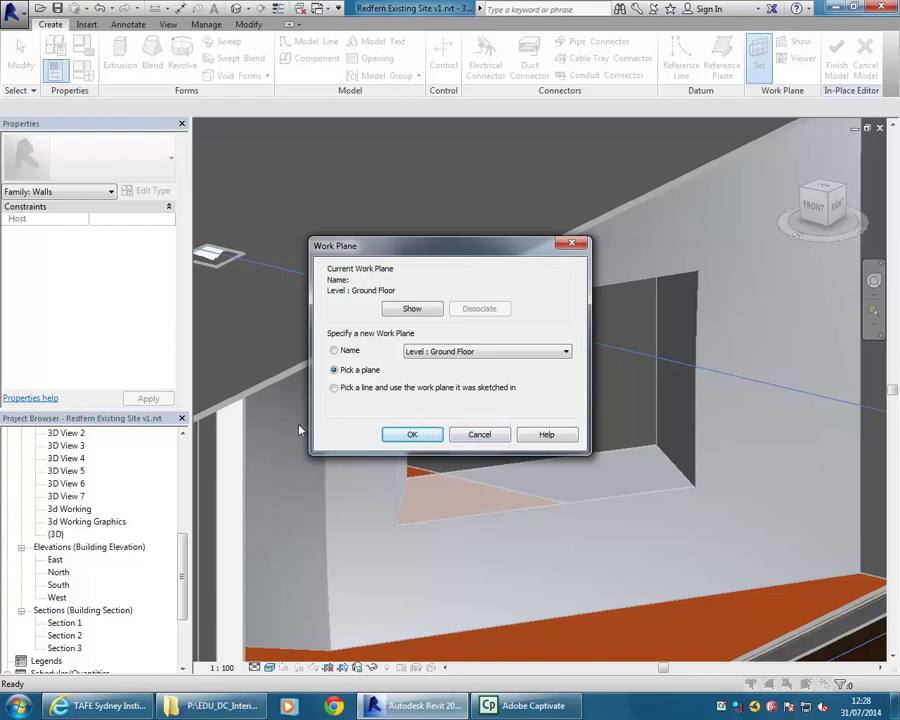
{"action": "left_click", "coordinate": [414, 432]}
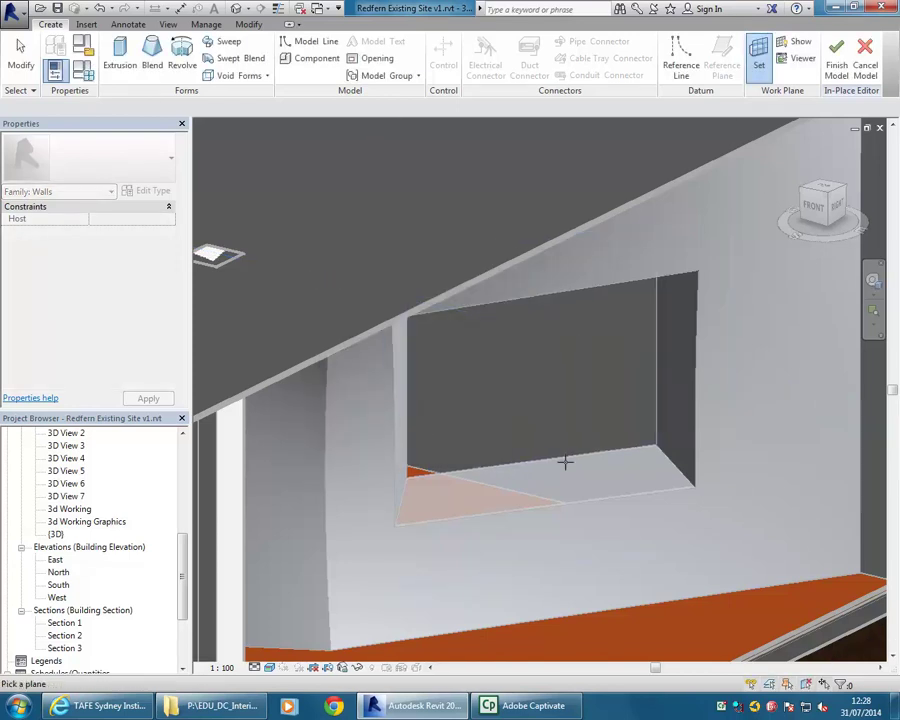
{"action": "left_click", "coordinate": [672, 468]}
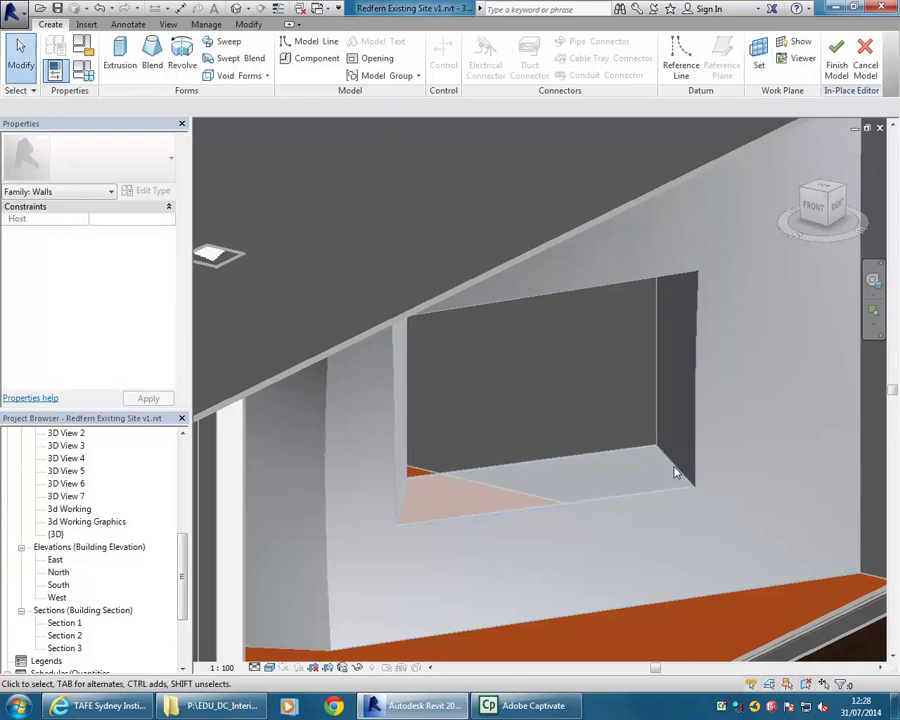
Start an extrusion and outline its profile by picking the four edges of the window opening's sill.
{"action": "left_click", "coordinate": [120, 55]}
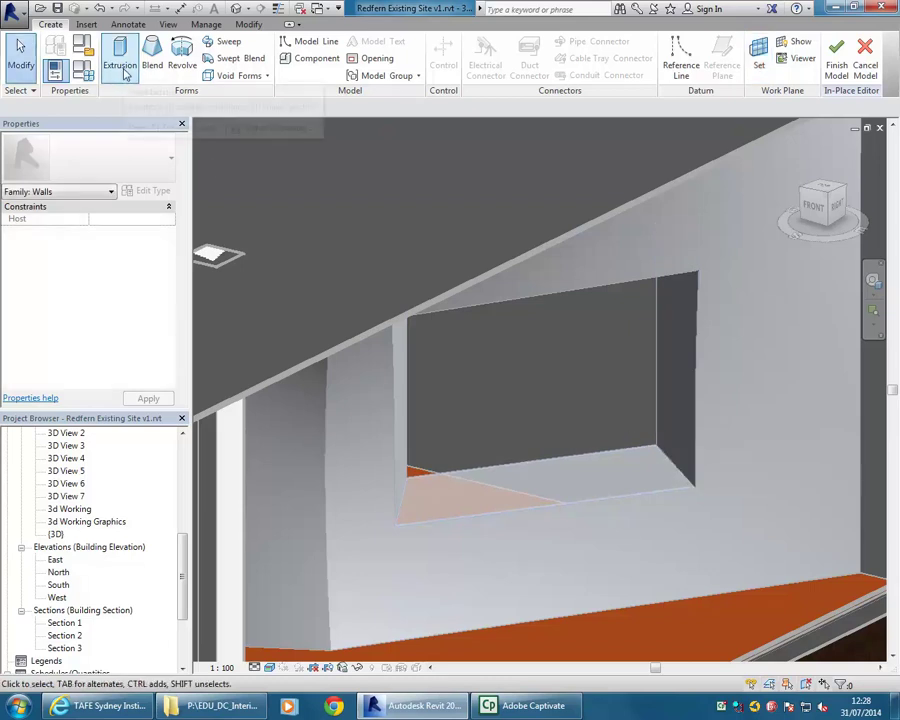
{"action": "left_click", "coordinate": [543, 74]}
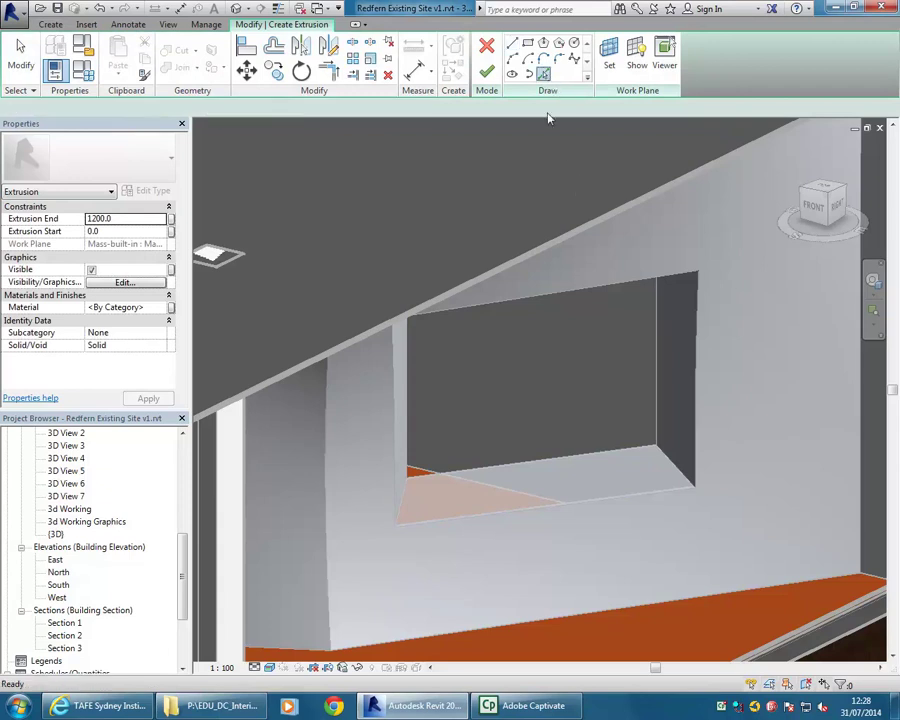
{"action": "scroll", "coordinate": [520, 466], "scroll_direction": "up", "scroll_amount": 3}
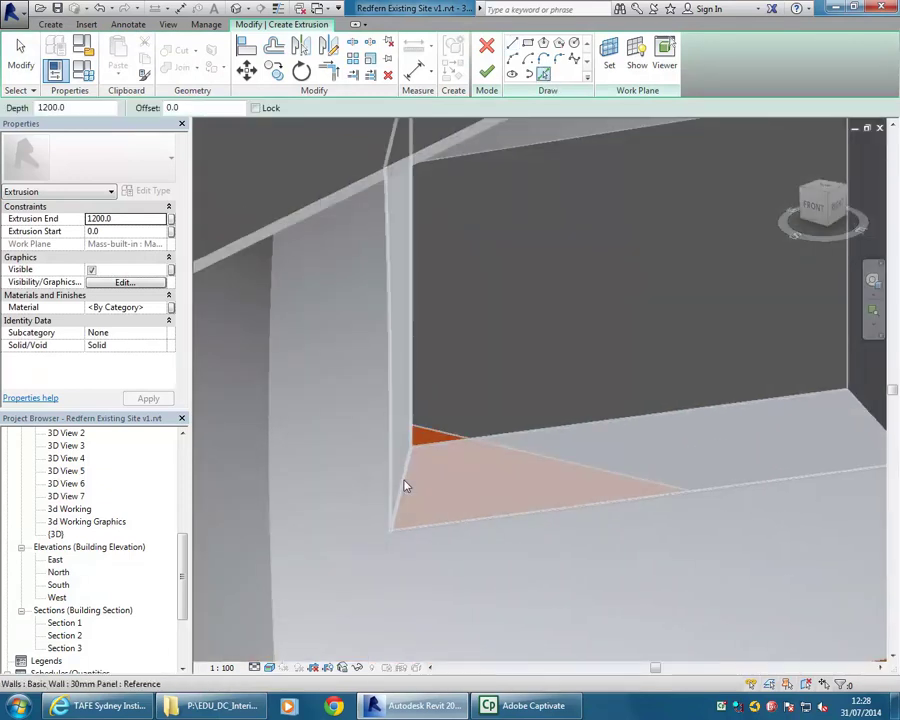
{"action": "left_click", "coordinate": [550, 437]}
{"action": "mouse_move", "coordinate": [550, 437]}
{"action": "middle_mouse_down", "text": "shift"}
{"action": "mouse_move", "coordinate": [706, 350]}
{"action": "mouse_move", "coordinate": [684, 420]}
{"action": "mouse_move", "coordinate": [755, 422]}
{"action": "middle_mouse_up", "text": "shift"}
{"action": "left_click", "coordinate": [753, 422]}
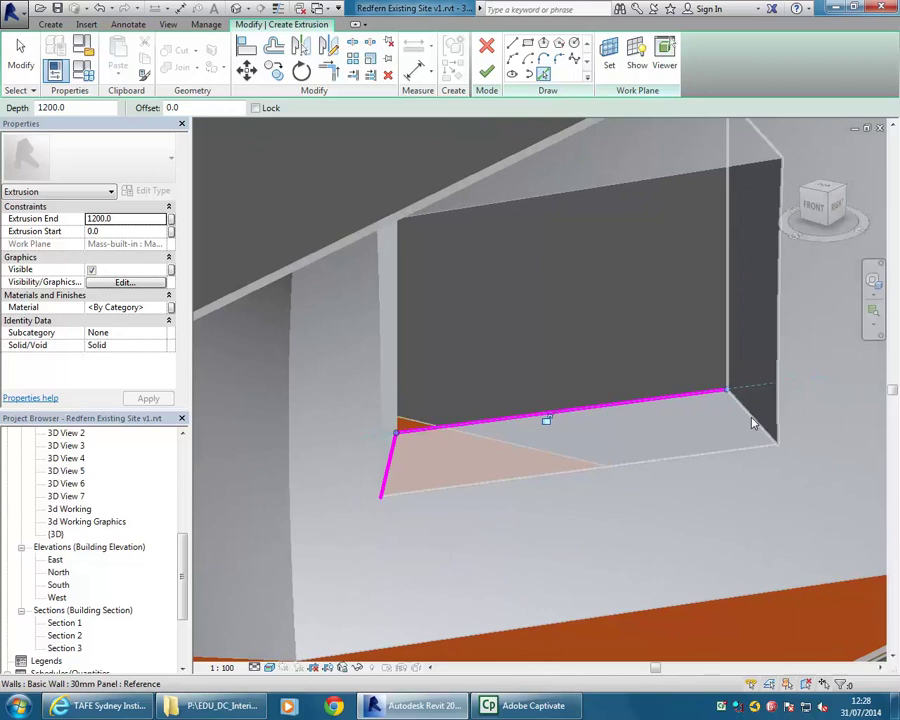
{"action": "left_click", "coordinate": [712, 458]}
{"action": "middle_click_drag", "start_coordinate": [538, 364], "coordinate": [520, 364], "text": "shift"}
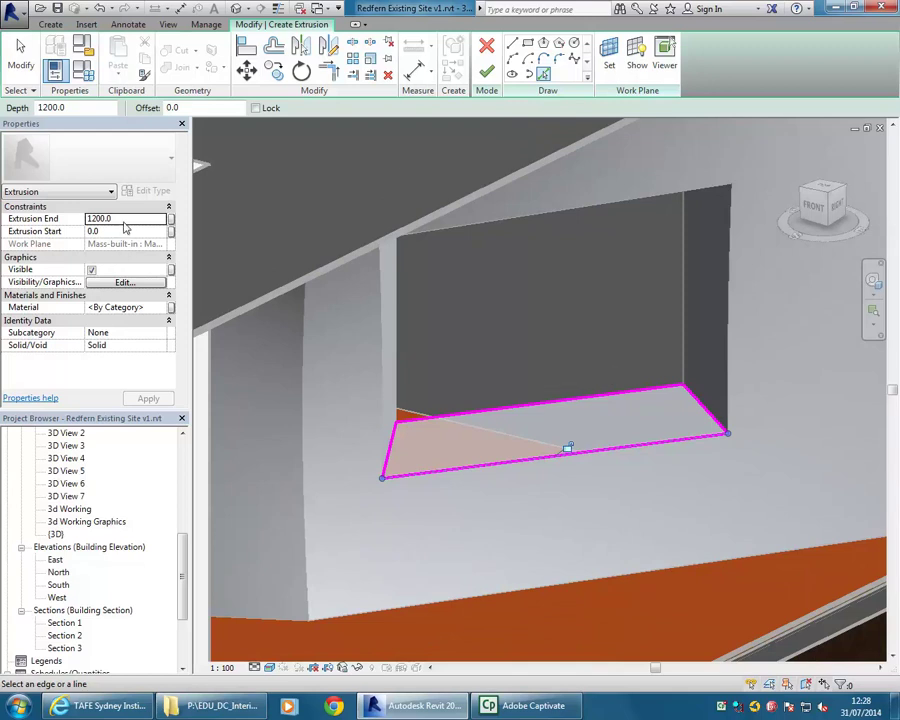
Set the sill extrusion's end to -30 and try to finish the sketch.
{"action": "left_click", "coordinate": [124, 219]}
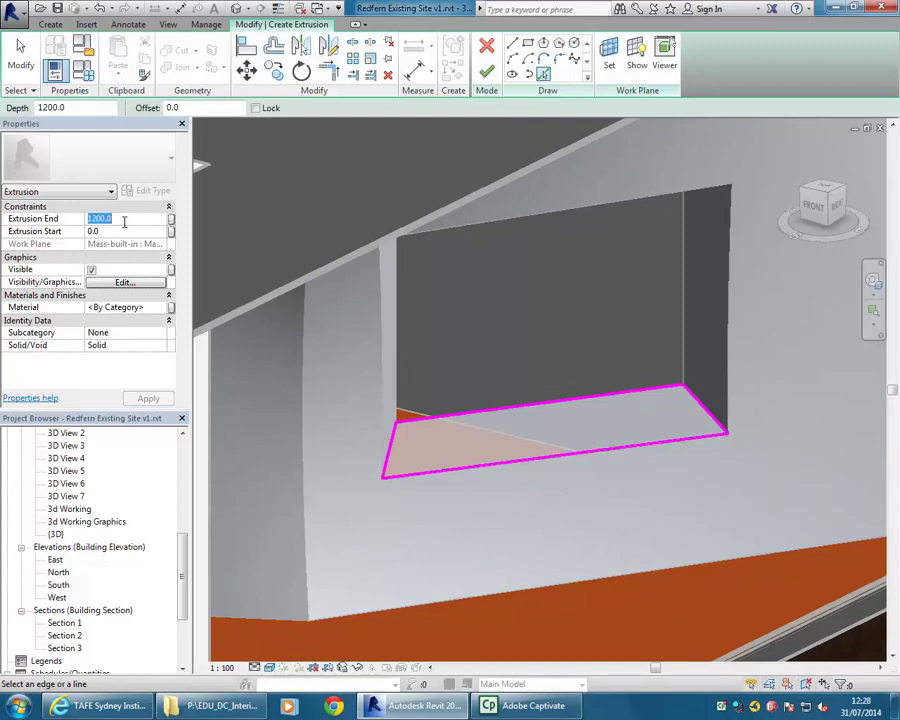
{"action": "type", "text": "-30"}
{"action": "key", "text": "Return"}
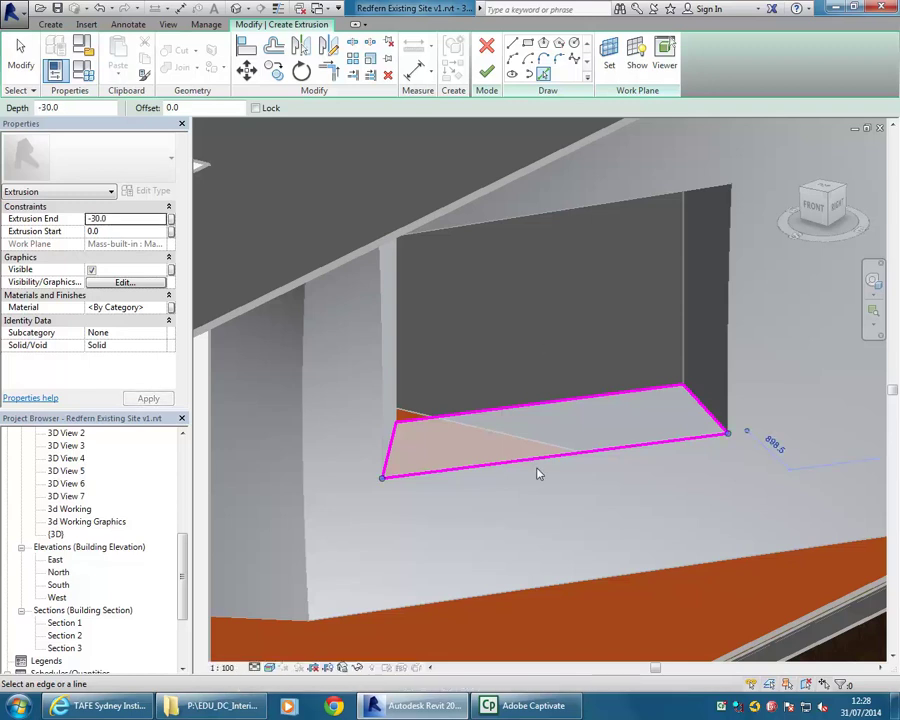
{"action": "left_click", "coordinate": [486, 72]}
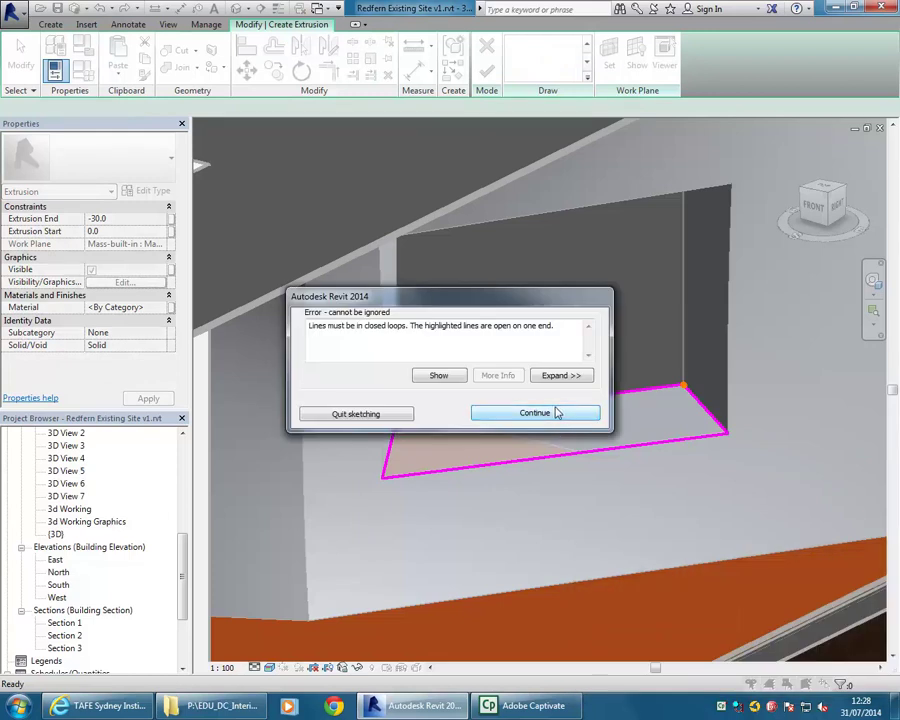
{"action": "left_click", "coordinate": [562, 413]}
Trim the open lines at the sill profile's back corner to meet and finish the extrusion.
{"action": "left_click", "coordinate": [328, 70]}
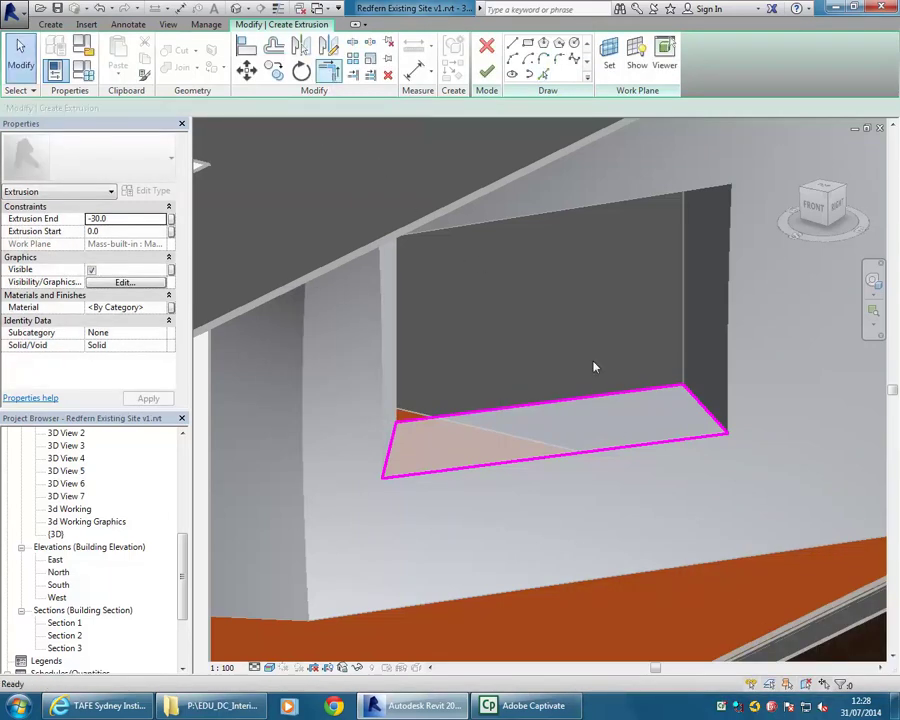
{"action": "scroll", "coordinate": [668, 376], "scroll_direction": "up", "scroll_amount": 3}
{"action": "left_click", "coordinate": [702, 363]}
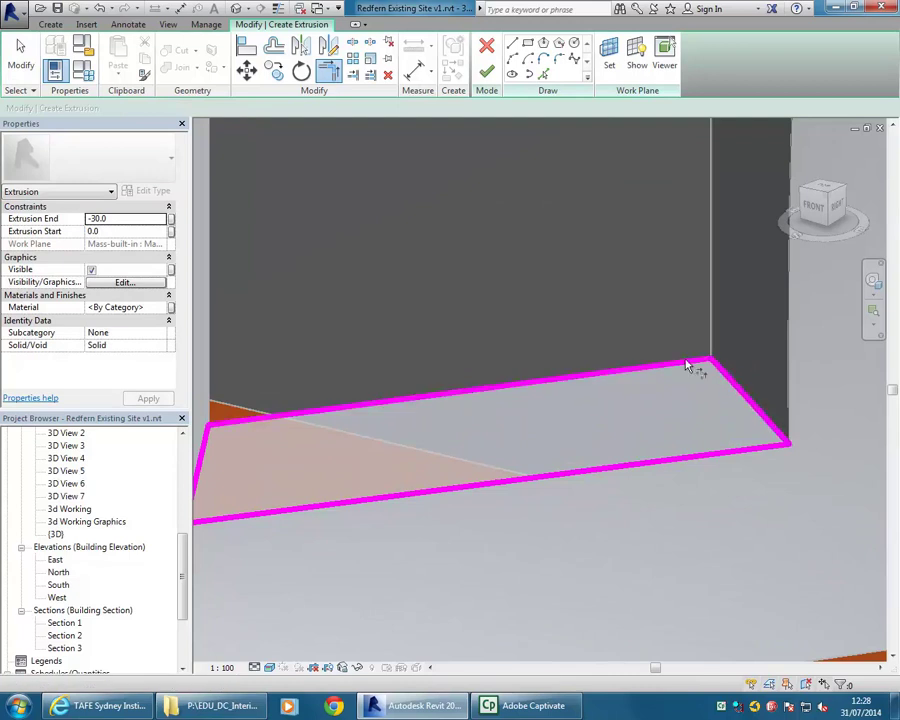
{"action": "scroll", "coordinate": [566, 314], "scroll_direction": "down", "scroll_amount": 4}
{"action": "key", "text": "Escape"}
{"action": "left_click", "coordinate": [488, 70]}
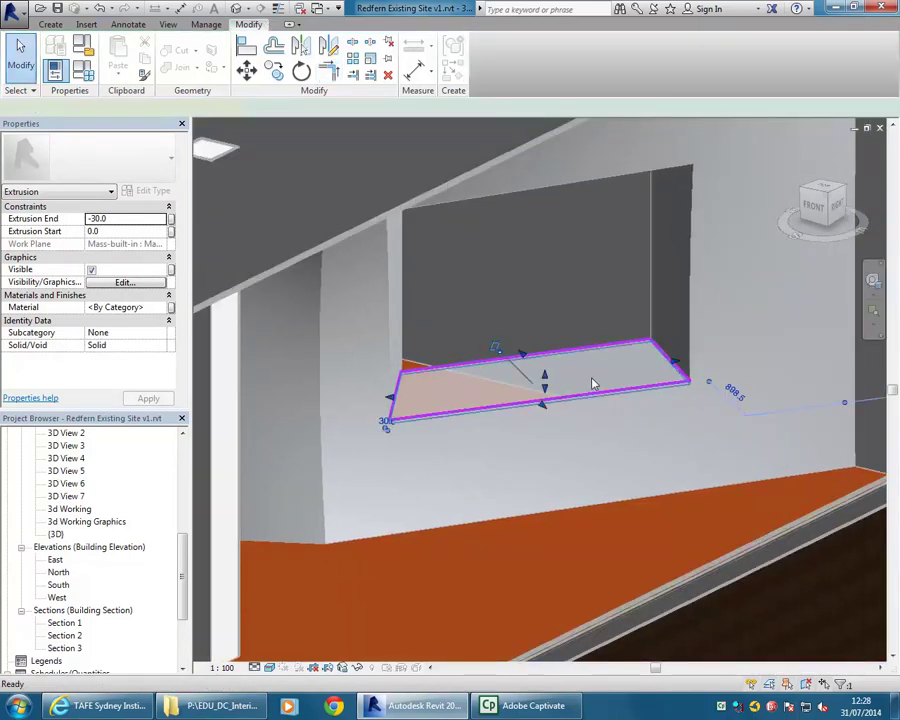
Deselect the sill extrusion and finish the in-place wall model.
{"action": "left_click", "coordinate": [596, 504]}
{"action": "scroll", "coordinate": [628, 367], "scroll_direction": "up", "scroll_amount": 3}
{"action": "scroll", "coordinate": [628, 367], "scroll_direction": "down", "scroll_amount": 6}
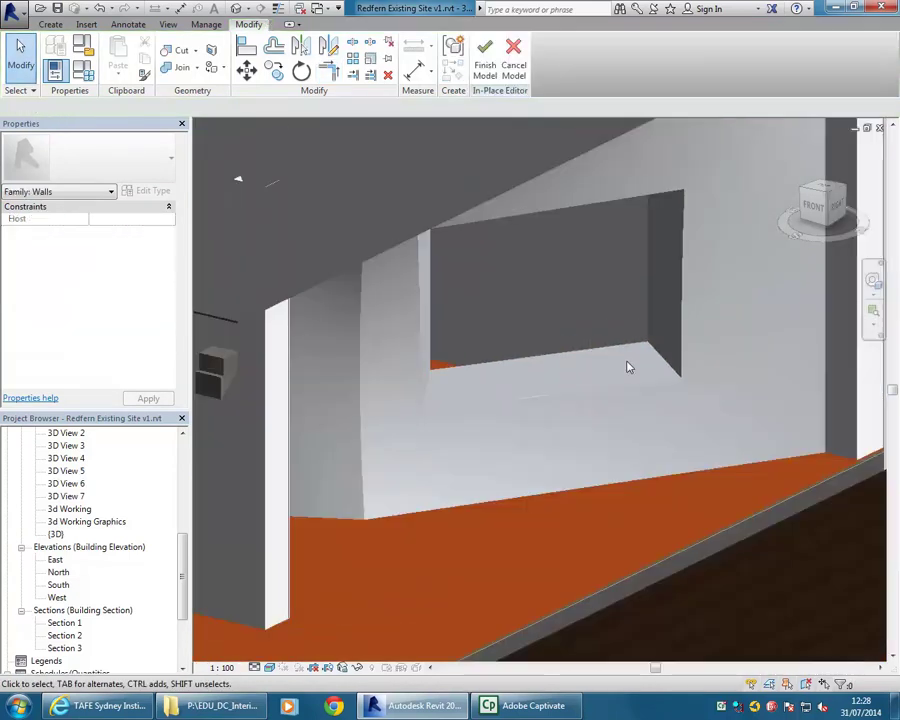
{"action": "scroll", "coordinate": [614, 410], "scroll_direction": "up", "scroll_amount": 4}
{"action": "scroll", "coordinate": [614, 410], "scroll_direction": "up", "scroll_amount": 5}
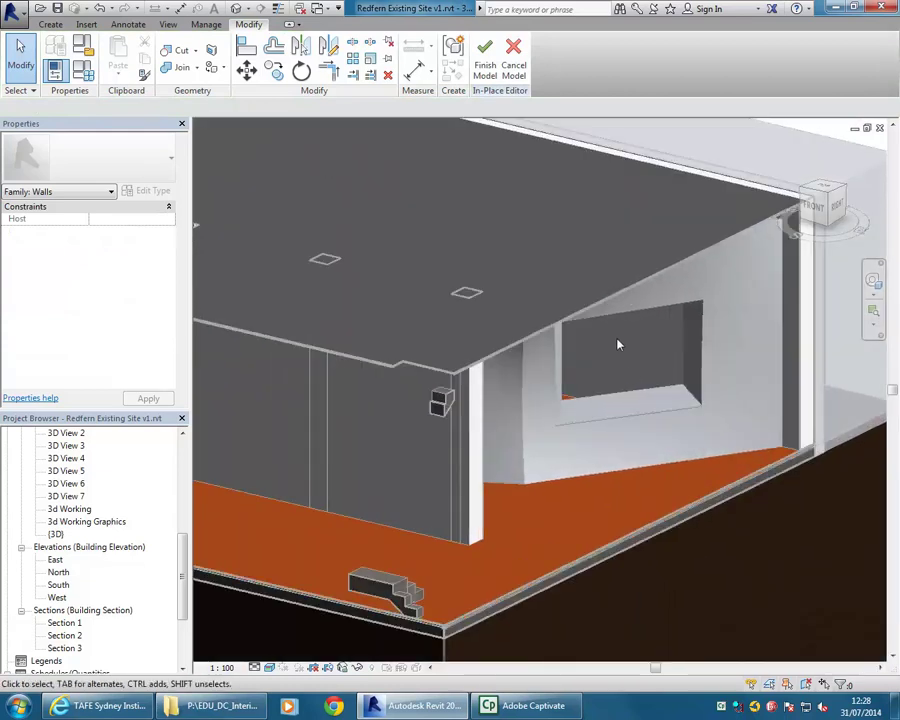
{"action": "middle_click_drag", "start_coordinate": [552, 440], "coordinate": [500, 462], "text": "shift"}
{"action": "scroll", "coordinate": [468, 378], "scroll_direction": "up", "scroll_amount": 4}
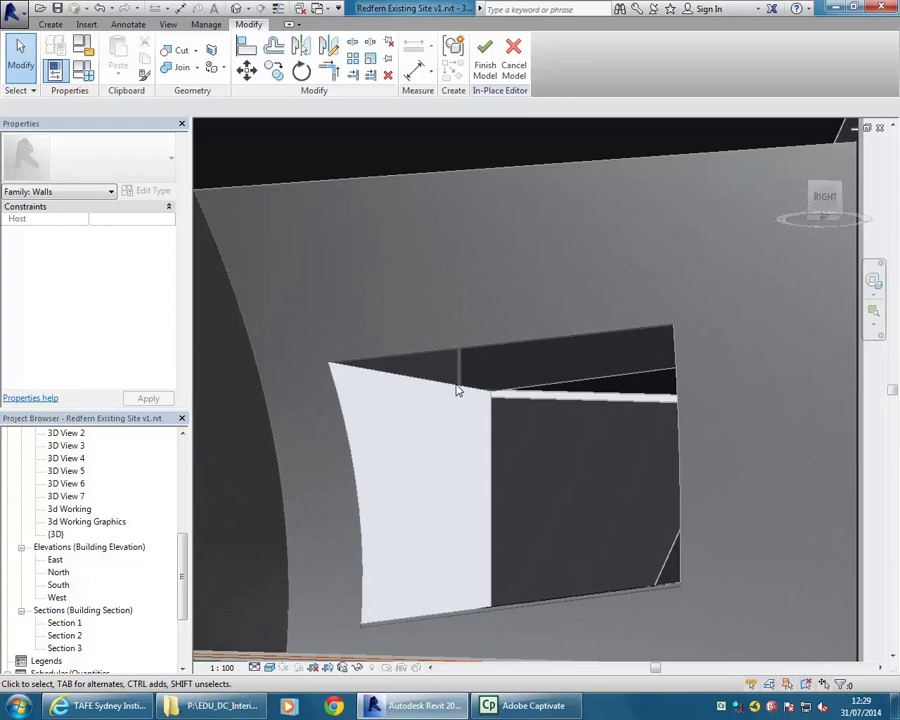
{"action": "middle_click_drag", "start_coordinate": [550, 466], "coordinate": [518, 465]}
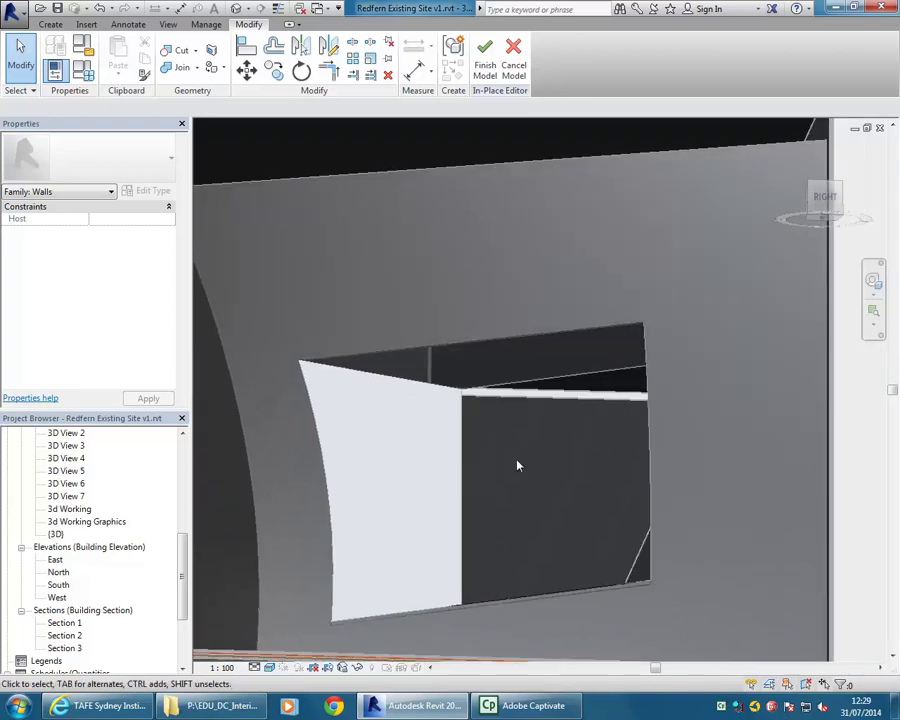
{"action": "scroll", "coordinate": [518, 465], "scroll_direction": "down", "scroll_amount": 3}
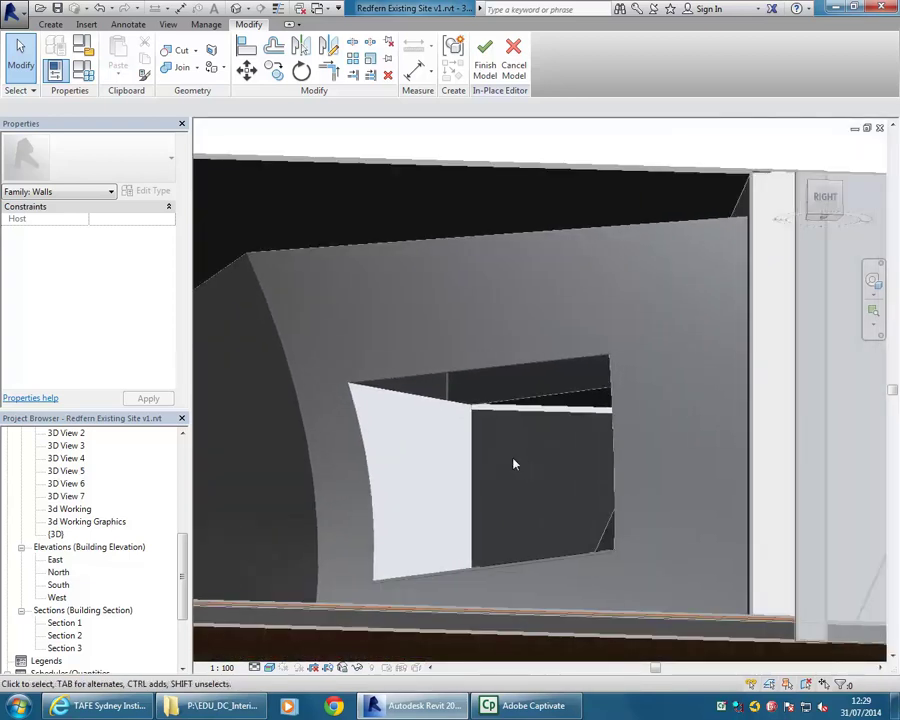
{"action": "middle_click_drag", "start_coordinate": [513, 464], "coordinate": [476, 415], "text": "shift"}
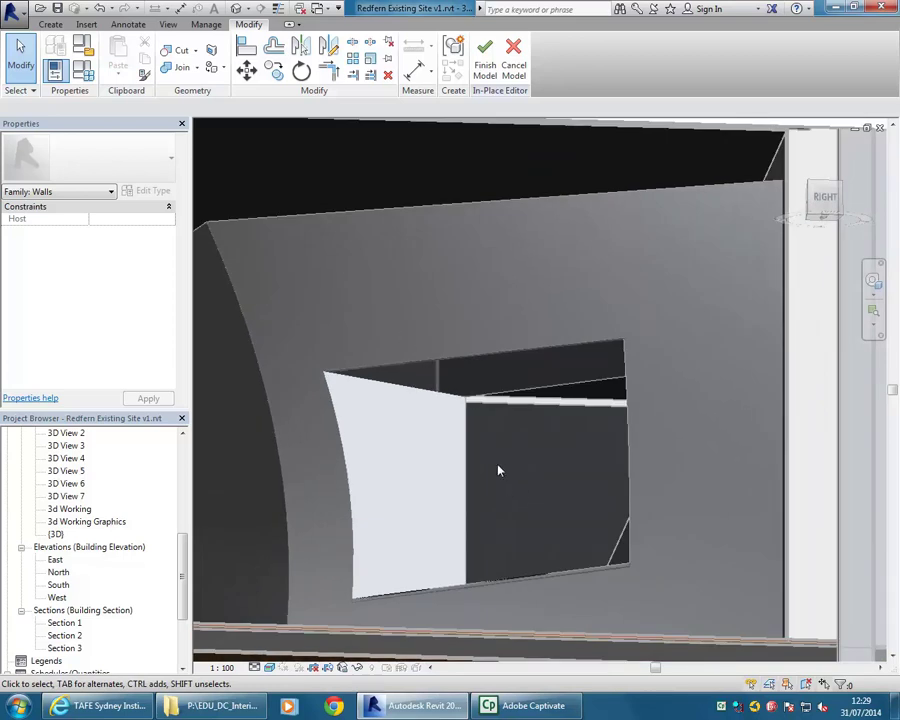
{"action": "middle_click_drag", "start_coordinate": [498, 468], "coordinate": [470, 466], "text": "shift"}
{"action": "left_click", "coordinate": [50, 24]}
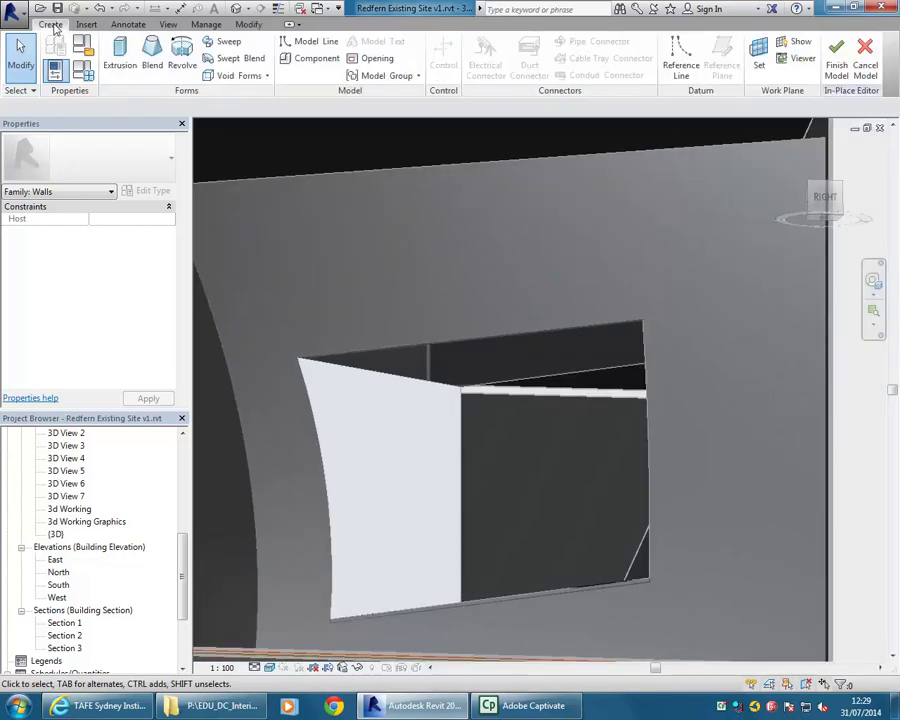
{"action": "left_click", "coordinate": [836, 67]}
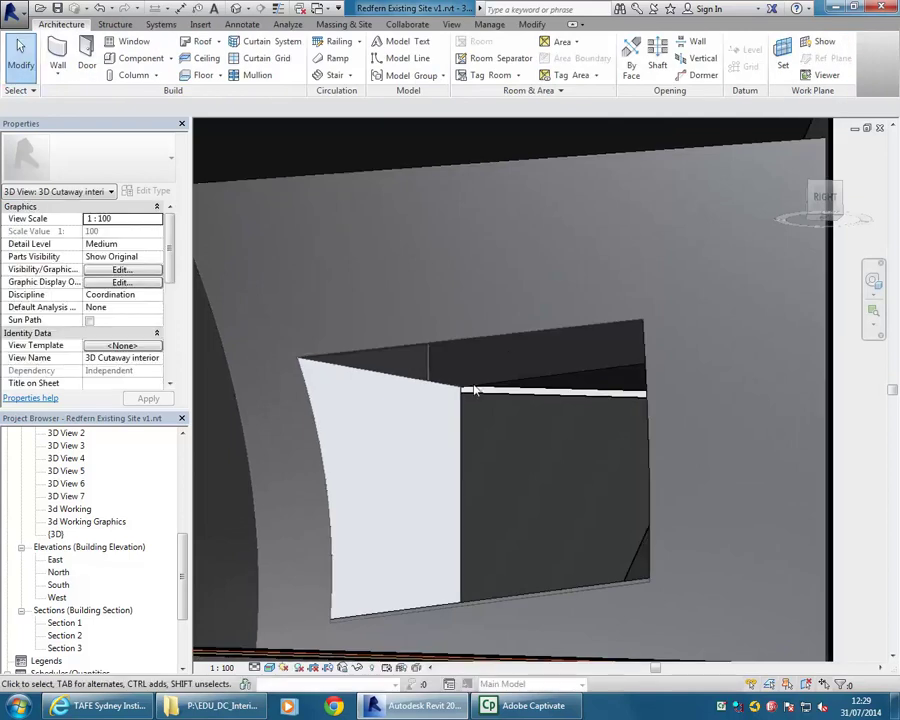
Start an in-place model component in the Ceilings category with the name Ceilings 2.
{"action": "left_click", "coordinate": [205, 60]}
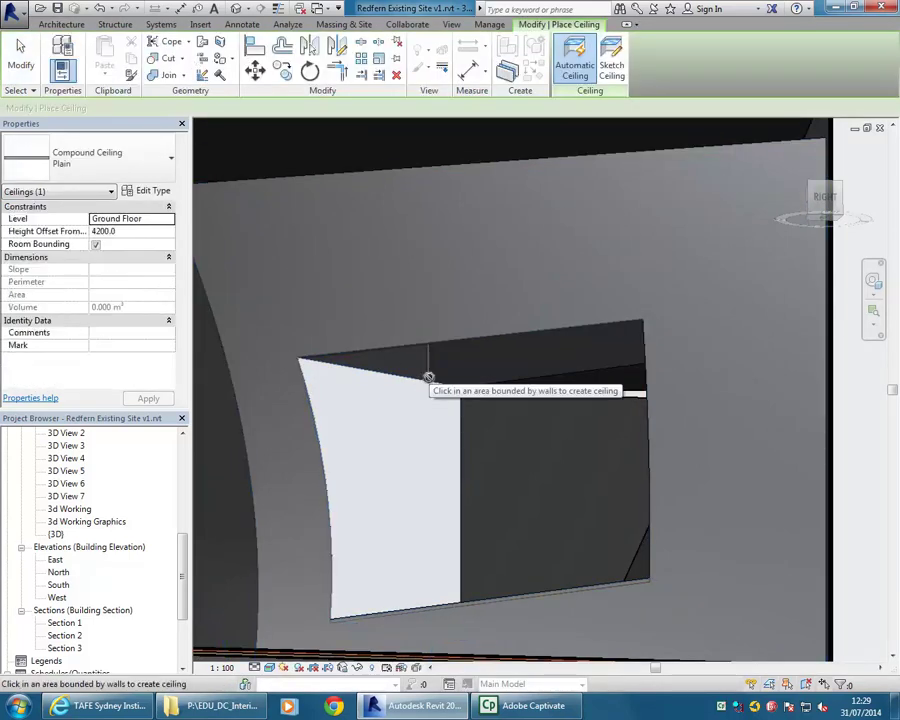
{"action": "key", "text": "Escape"}
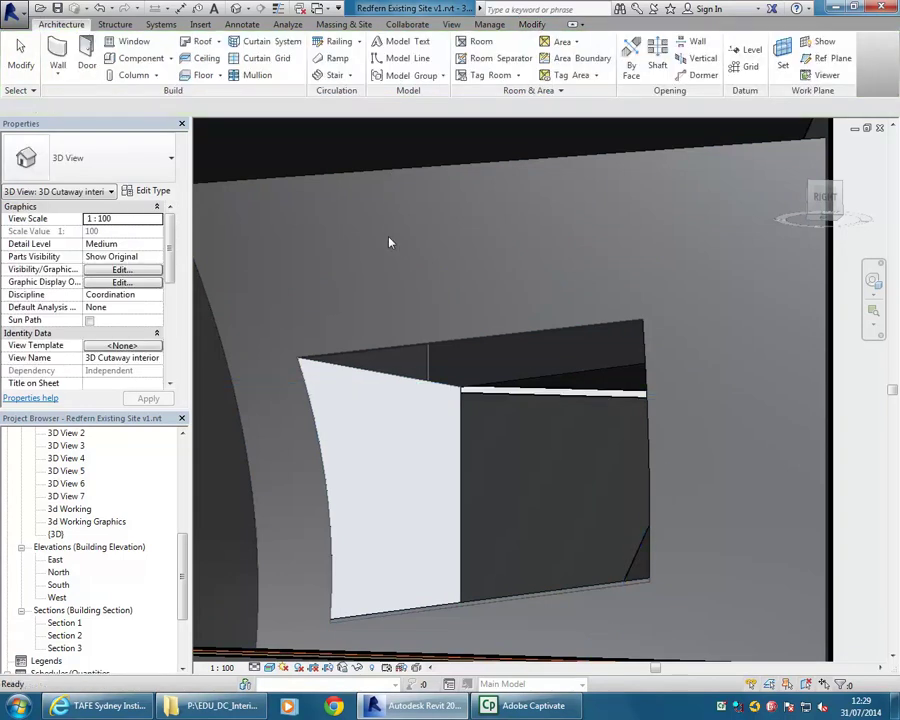
{"action": "left_click", "coordinate": [172, 59]}
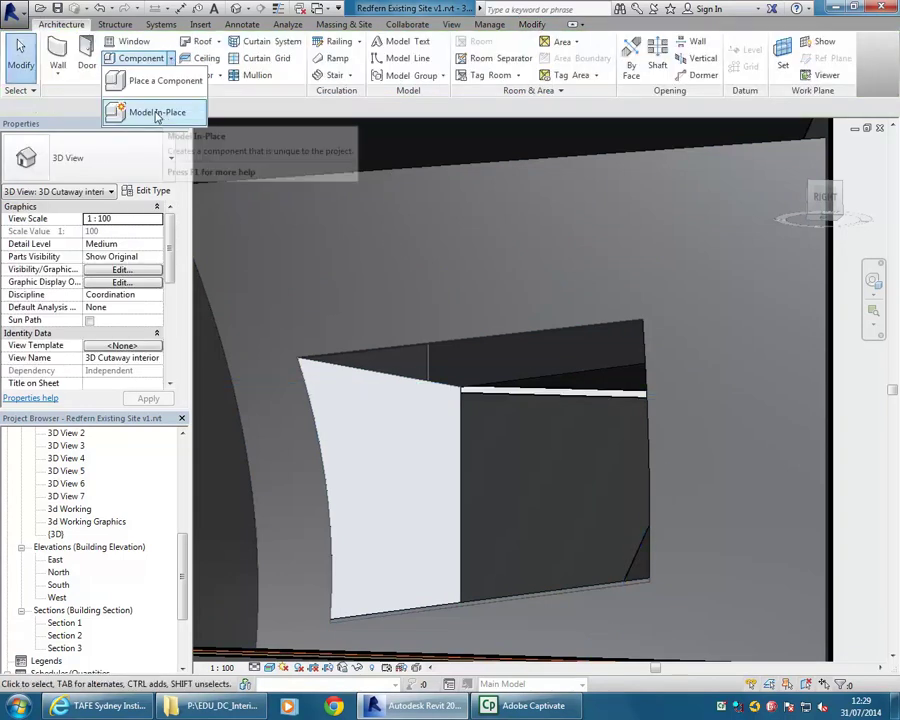
{"action": "left_click", "coordinate": [178, 173]}
{"action": "left_click", "coordinate": [435, 179]}
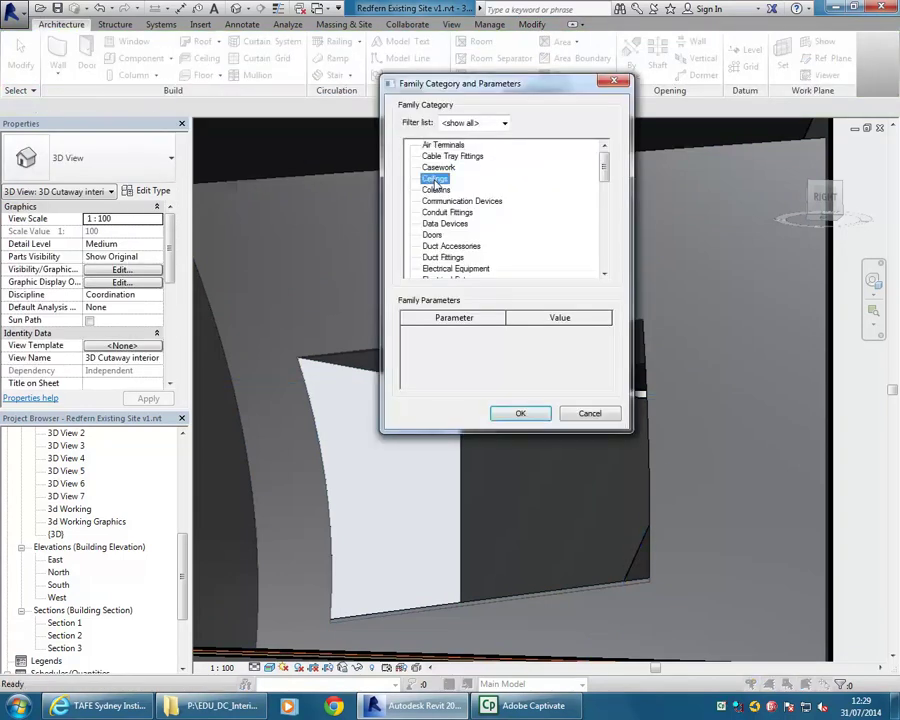
{"action": "left_click", "coordinate": [520, 414]}
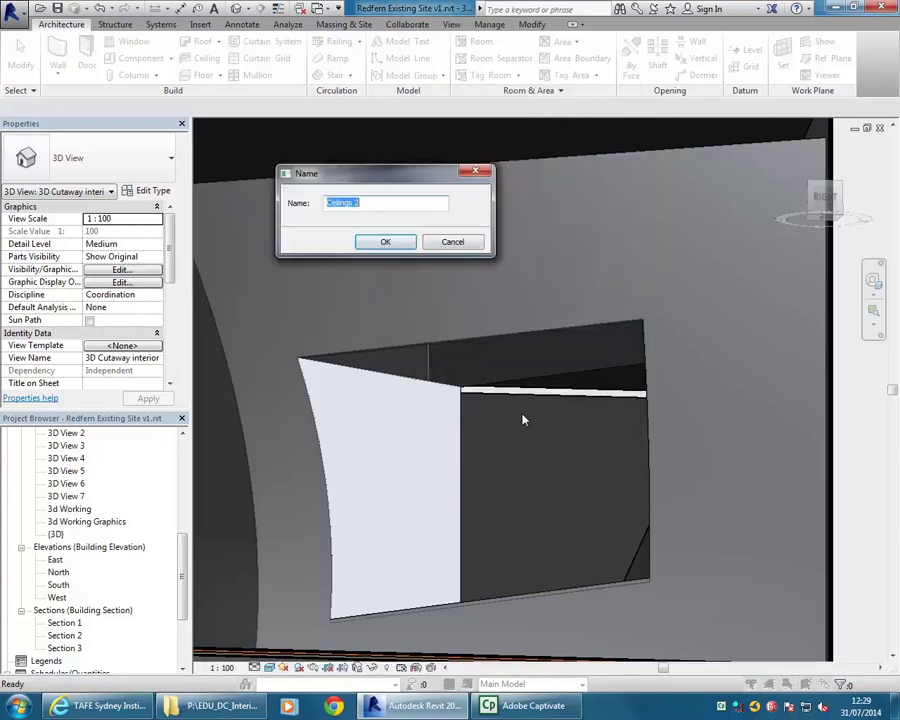
{"action": "left_click", "coordinate": [376, 245]}
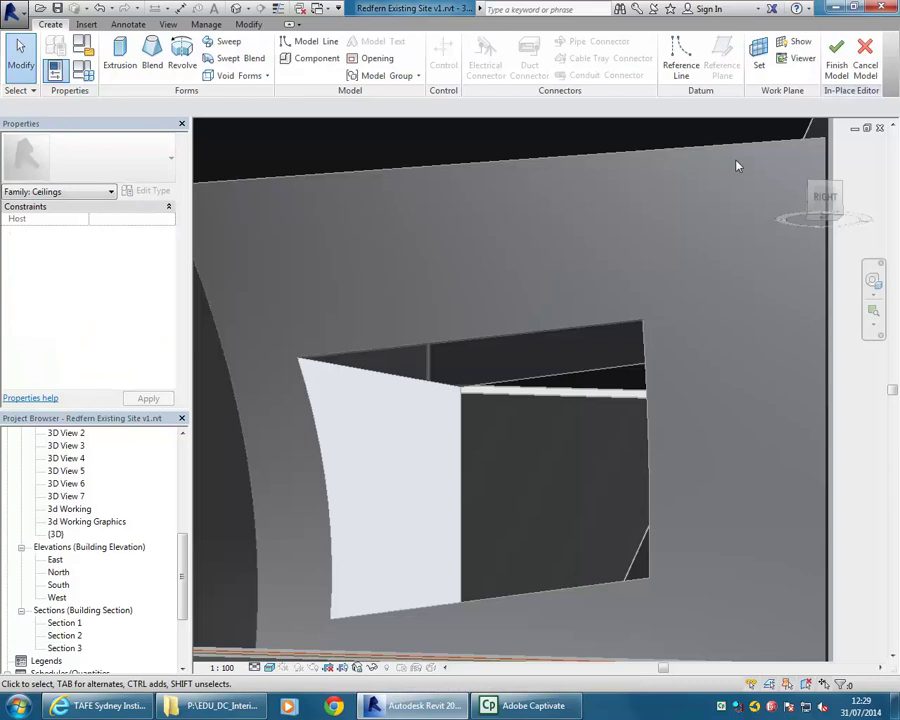
Set the work plane by picking the underside face at the head of the window opening.
{"action": "left_click", "coordinate": [759, 55]}
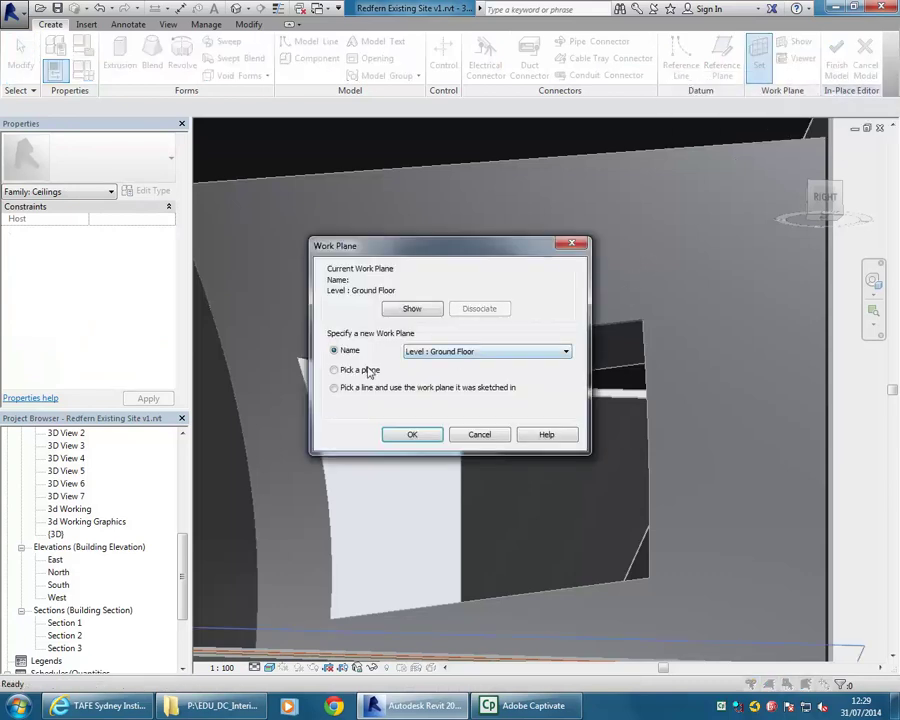
{"action": "left_click", "coordinate": [404, 433]}
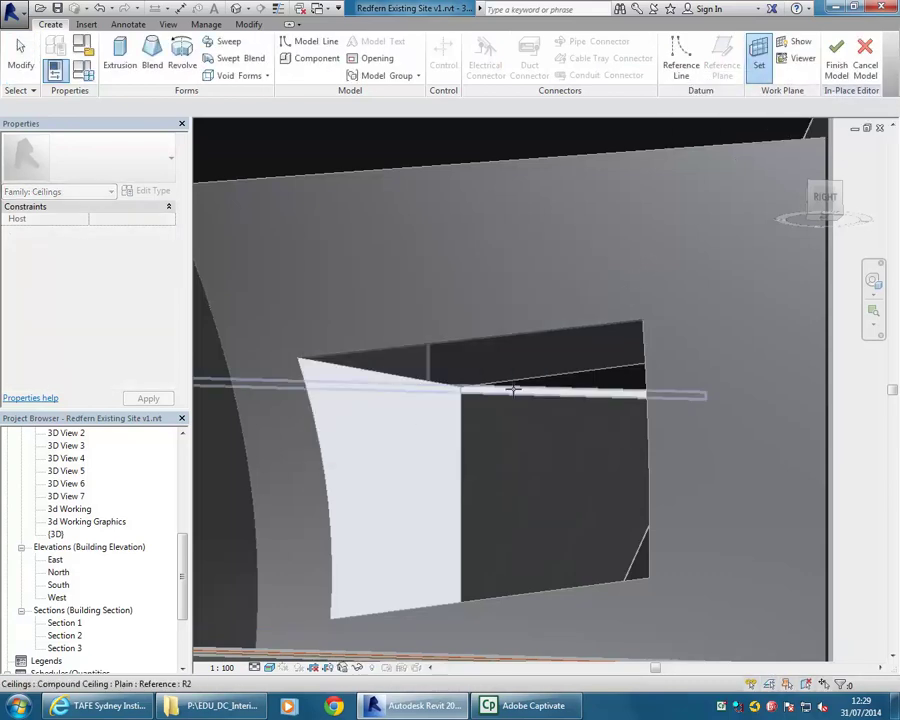
{"action": "left_click", "coordinate": [410, 383]}
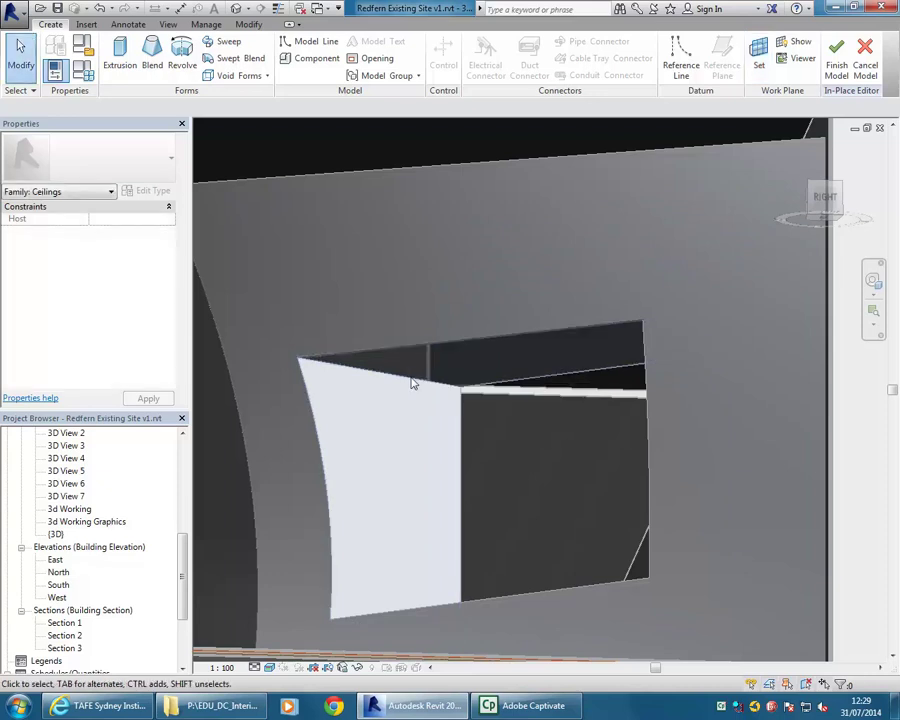
Start an extrusion and outline its profile by picking the four edges of the window opening's head.
{"action": "left_click", "coordinate": [117, 66]}
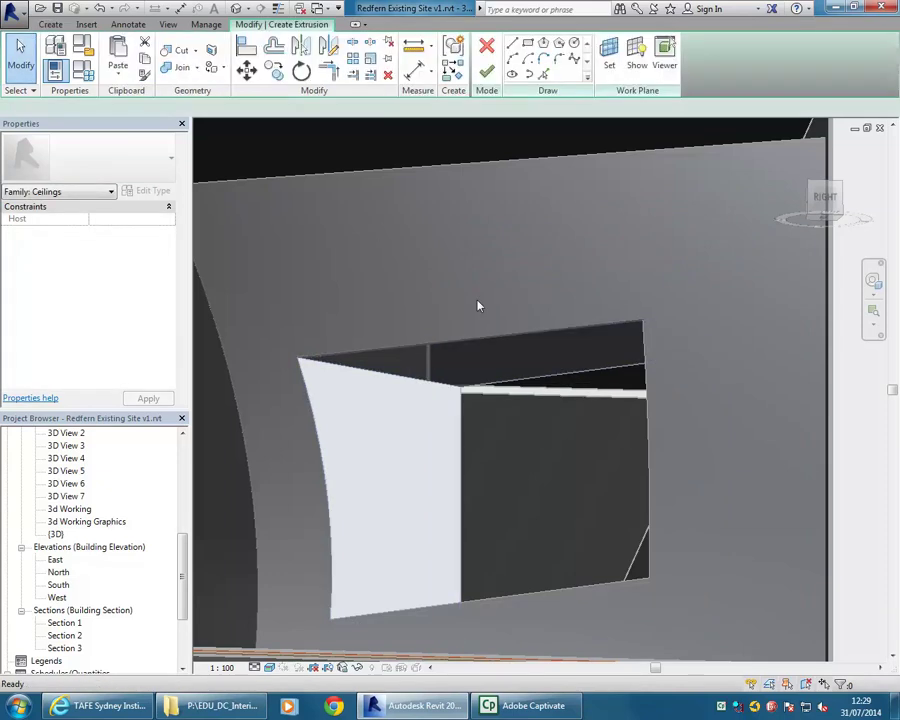
{"action": "left_click", "coordinate": [543, 75]}
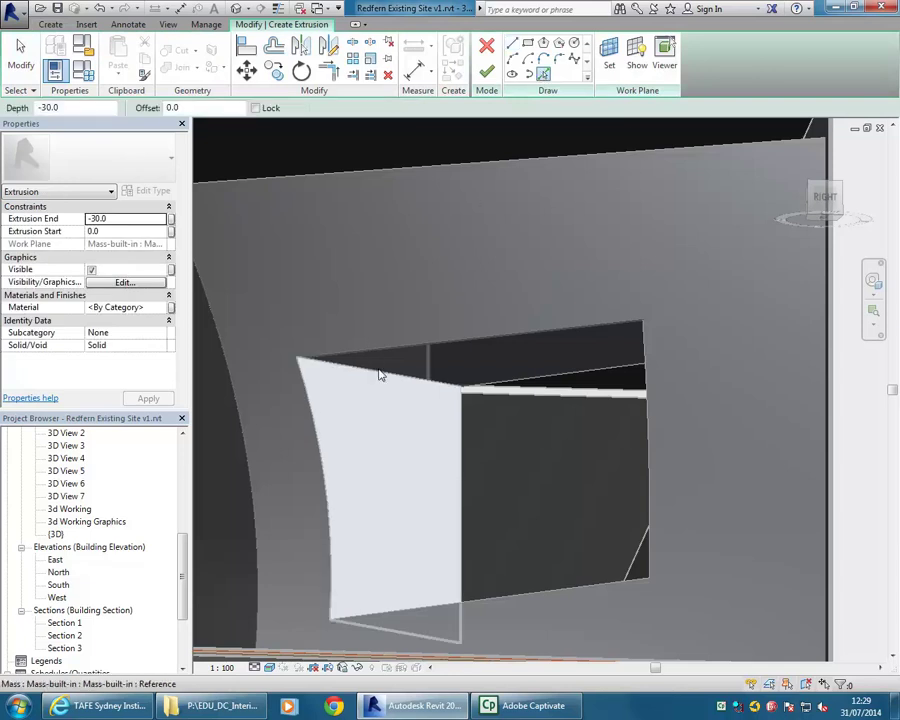
{"action": "left_click", "coordinate": [524, 382]}
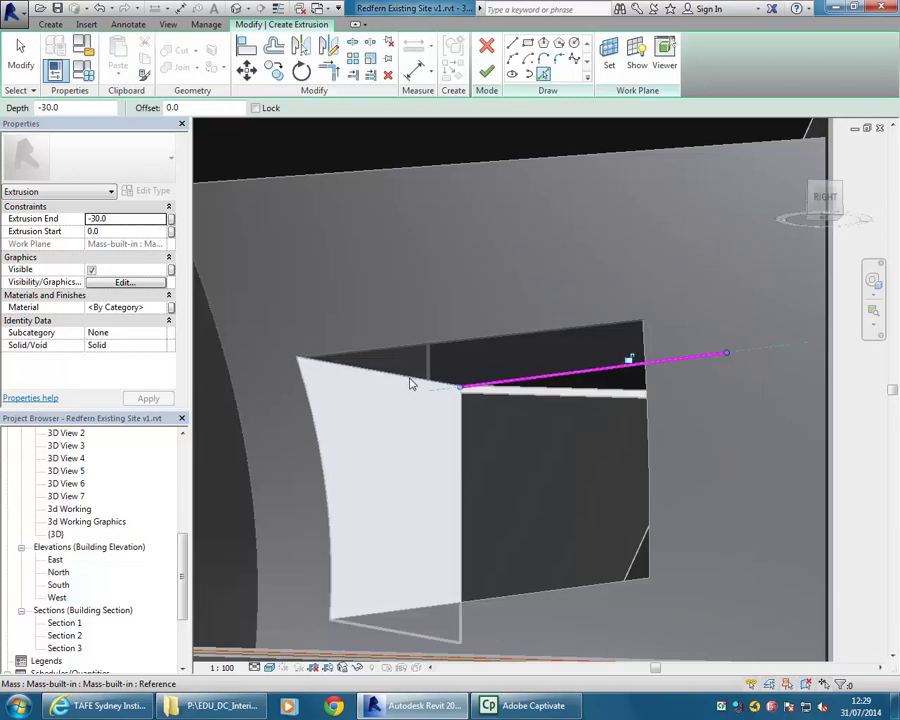
{"action": "left_click", "coordinate": [411, 383]}
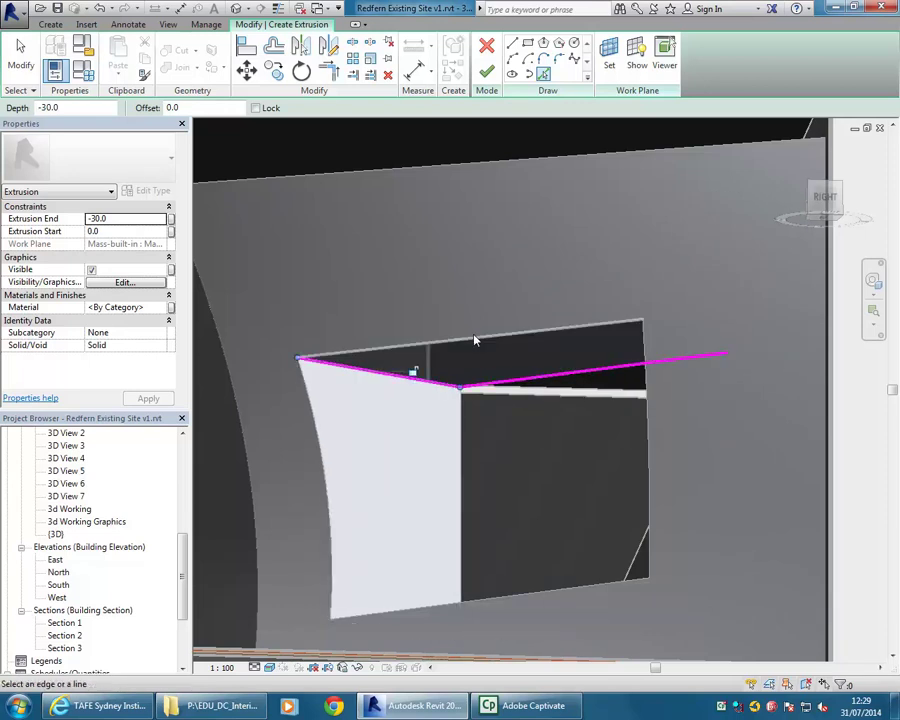
{"action": "left_click", "coordinate": [477, 341]}
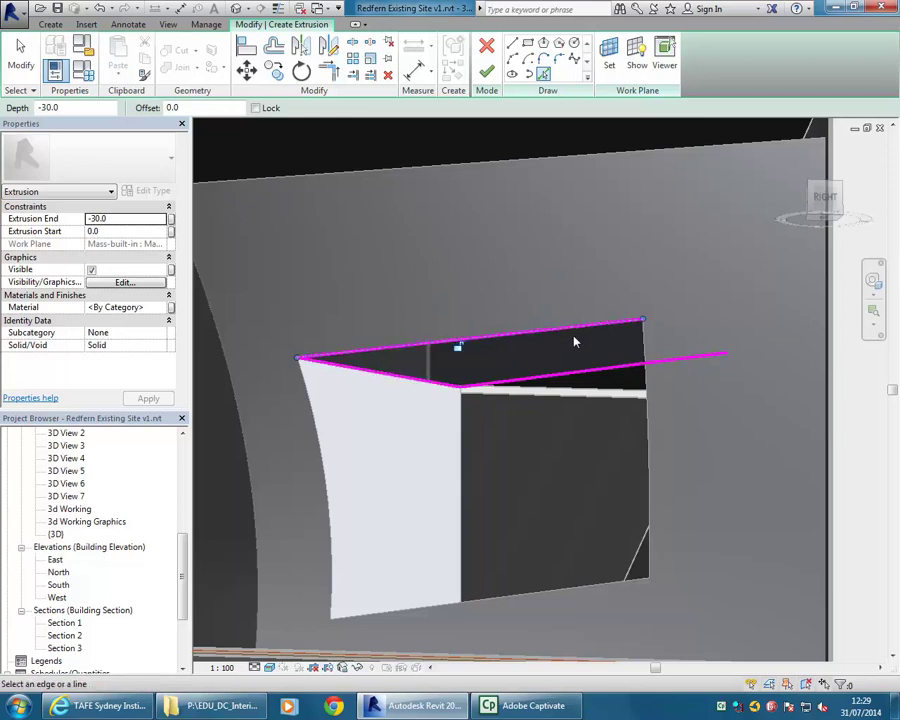
{"action": "mouse_move", "coordinate": [420, 400]}
{"action": "middle_mouse_down", "text": "shift"}
{"action": "mouse_move", "coordinate": [626, 378]}
{"action": "mouse_move", "coordinate": [547, 383]}
{"action": "middle_mouse_up", "text": "shift"}
{"action": "scroll", "coordinate": [547, 383], "scroll_direction": "up", "scroll_amount": 3}
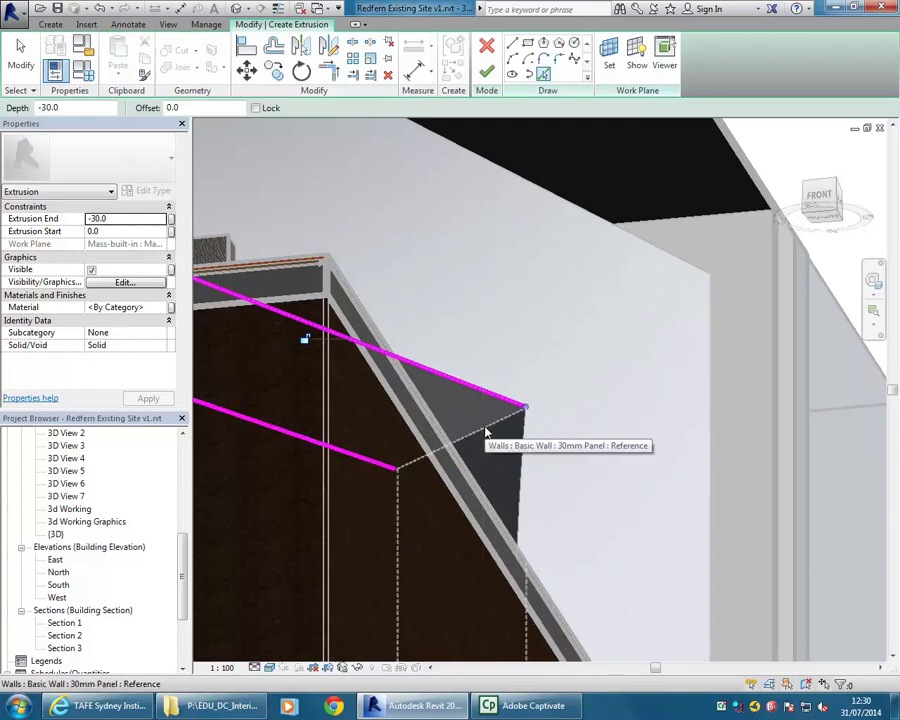
{"action": "mouse_move", "coordinate": [486, 432]}
{"action": "middle_mouse_down", "text": "shift"}
{"action": "mouse_move", "coordinate": [458, 426]}
{"action": "mouse_move", "coordinate": [492, 362]}
{"action": "mouse_move", "coordinate": [446, 430]}
{"action": "mouse_move", "coordinate": [434, 379]}
{"action": "mouse_move", "coordinate": [466, 376]}
{"action": "mouse_move", "coordinate": [408, 352]}
{"action": "mouse_move", "coordinate": [432, 408]}
{"action": "middle_mouse_up", "text": "shift"}
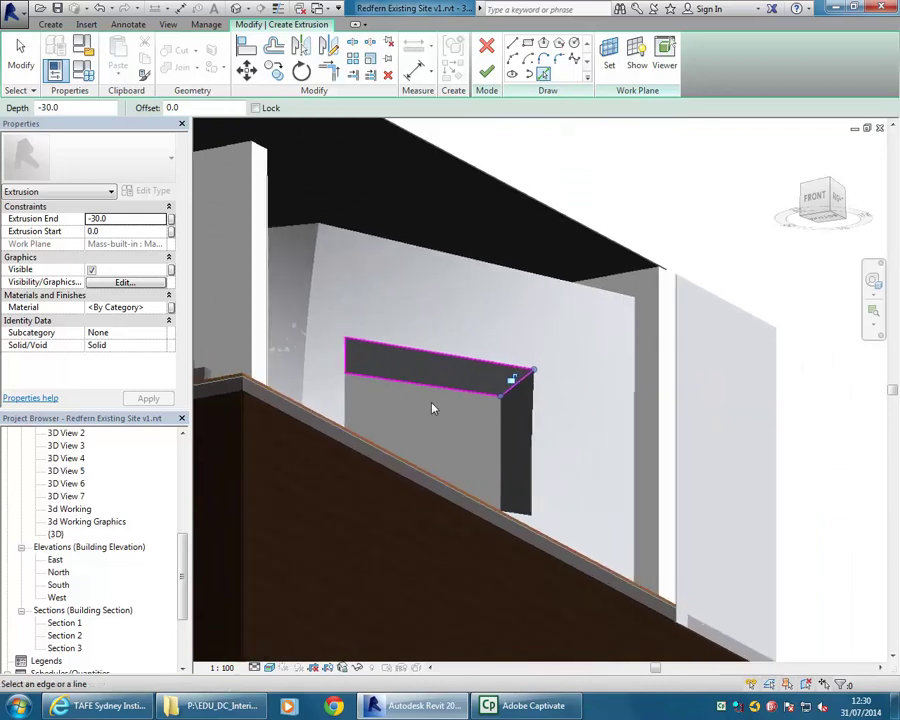
Trim the open lines at the head profile's front corner to meet and finish the extrusion with a depth of -30.
{"action": "left_click", "coordinate": [486, 71]}
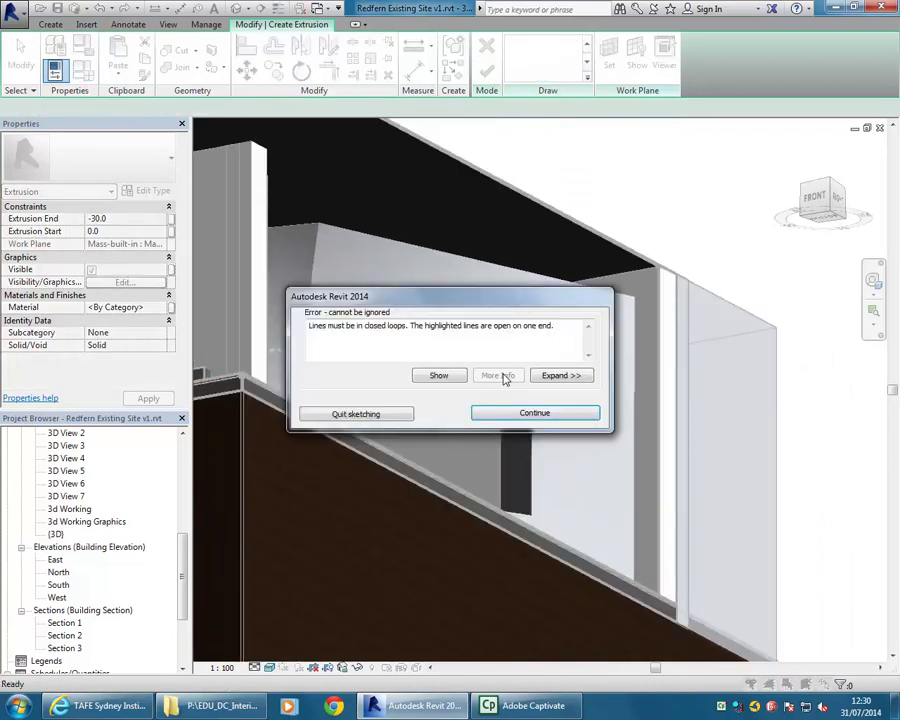
{"action": "left_click", "coordinate": [549, 414]}
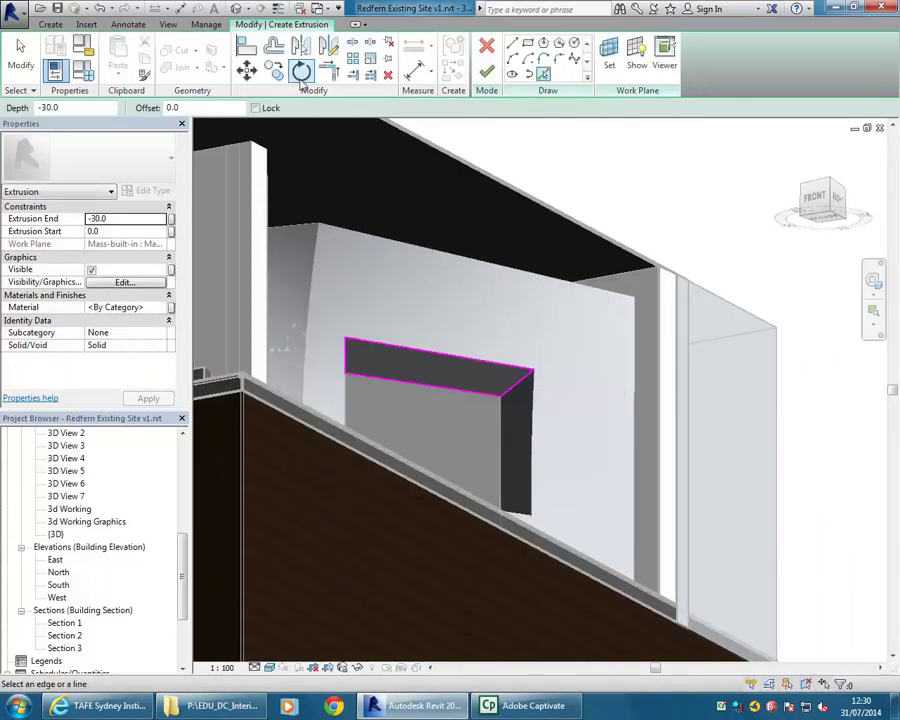
{"action": "left_click", "coordinate": [327, 70]}
{"action": "scroll", "coordinate": [496, 426], "scroll_direction": "up", "scroll_amount": 3}
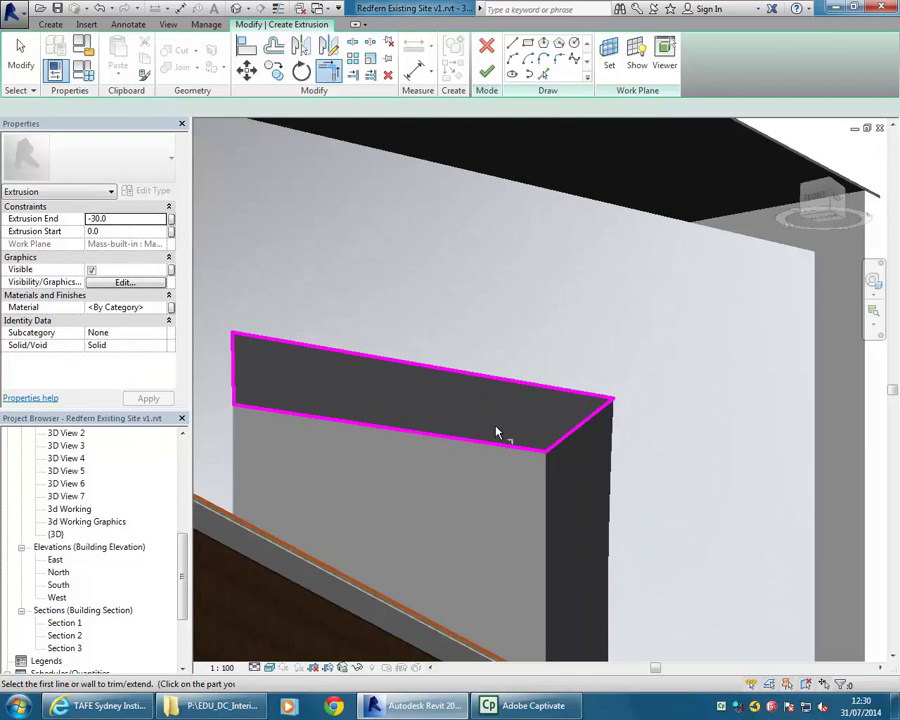
{"action": "left_click", "coordinate": [578, 435]}
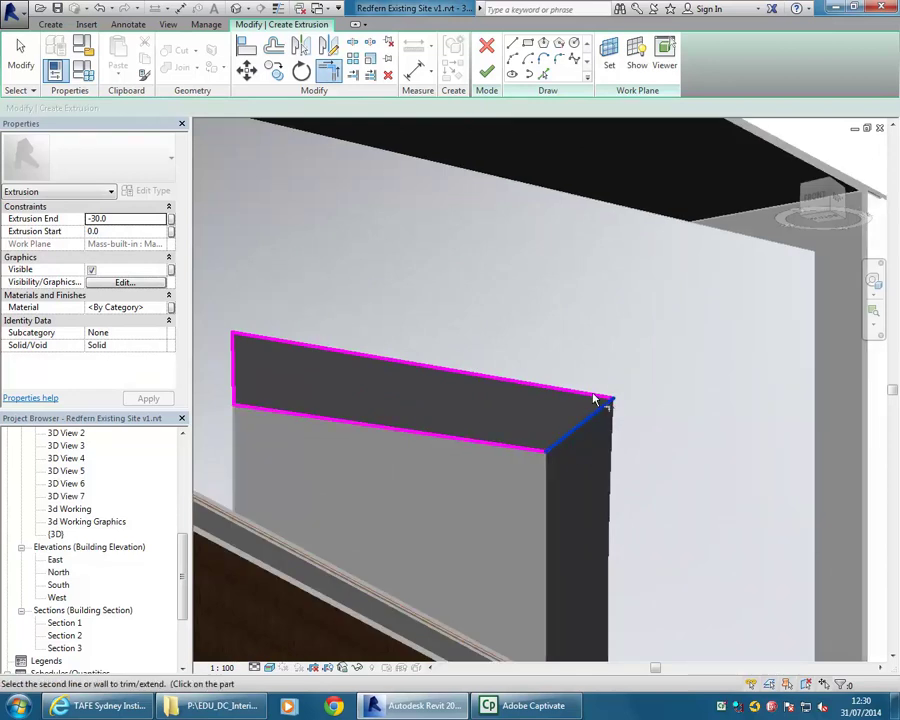
{"action": "left_click", "coordinate": [594, 399]}
{"action": "left_click", "coordinate": [486, 72]}
{"action": "scroll", "coordinate": [511, 314], "scroll_direction": "down", "scroll_amount": 4}
{"action": "middle_click_drag", "start_coordinate": [511, 314], "coordinate": [435, 408], "text": "shift"}
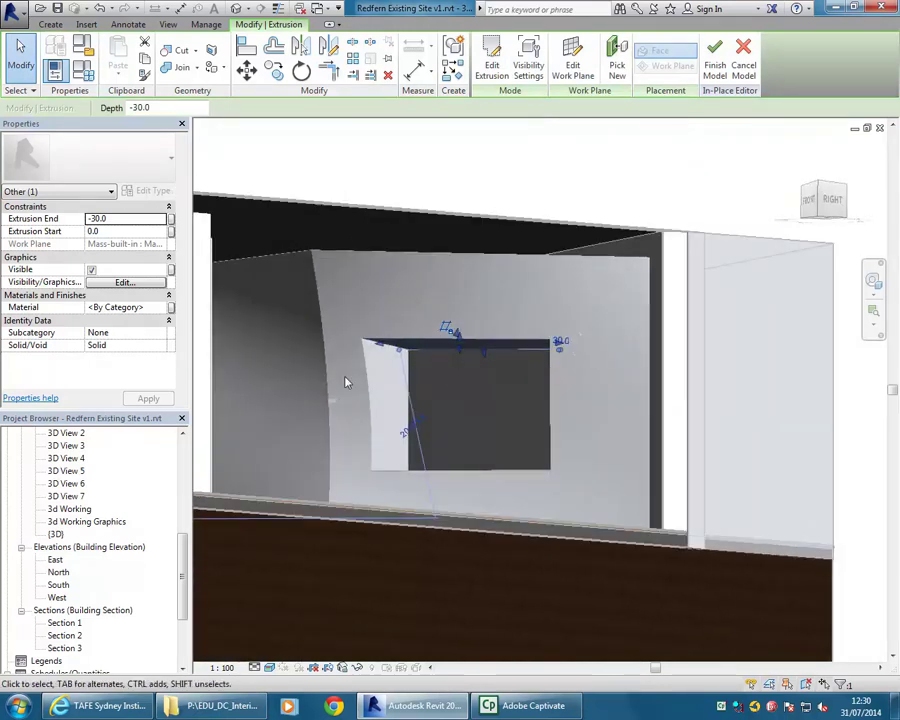
Assign the Finish material to the window head extrusion and finish the in-place ceiling model.
{"action": "left_click", "coordinate": [150, 309]}
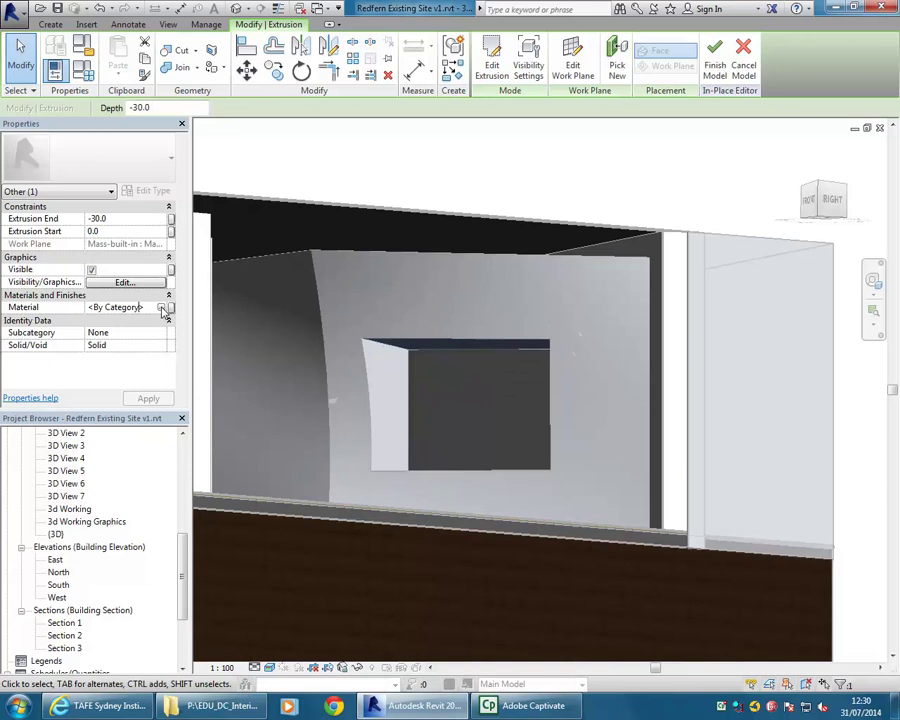
{"action": "left_click", "coordinate": [163, 310]}
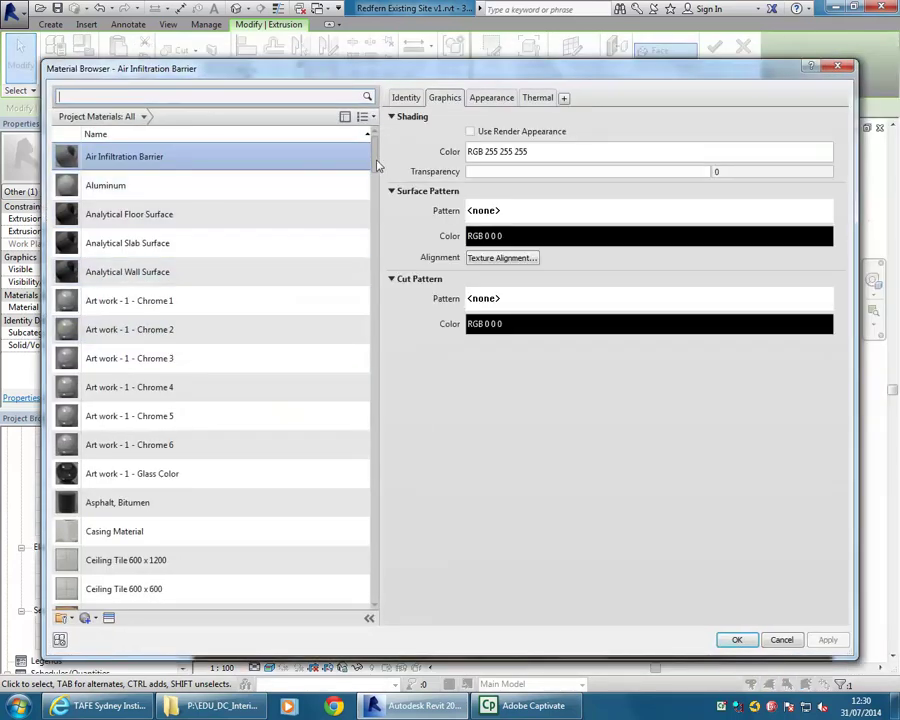
{"action": "left_click_drag", "start_coordinate": [378, 167], "coordinate": [376, 259]}
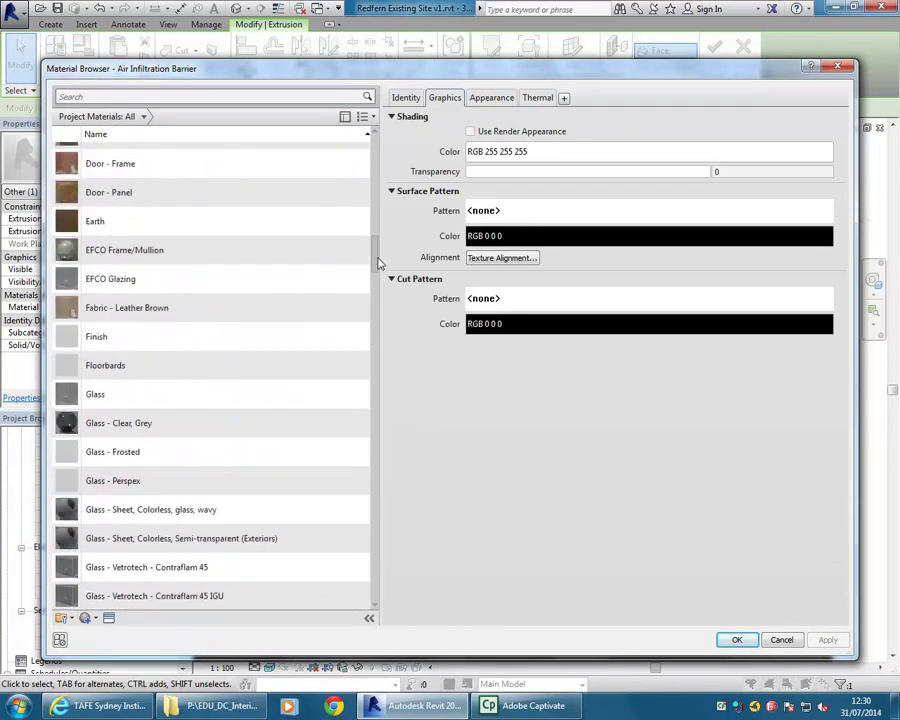
{"action": "left_click", "coordinate": [190, 336]}
{"action": "left_click", "coordinate": [737, 639]}
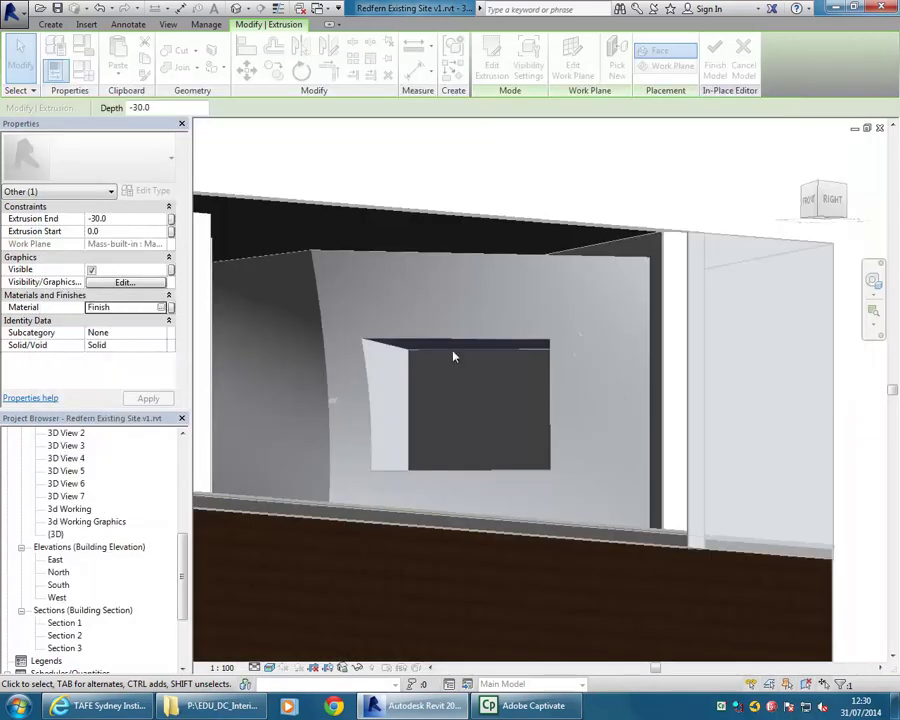
{"action": "left_click", "coordinate": [715, 62]}
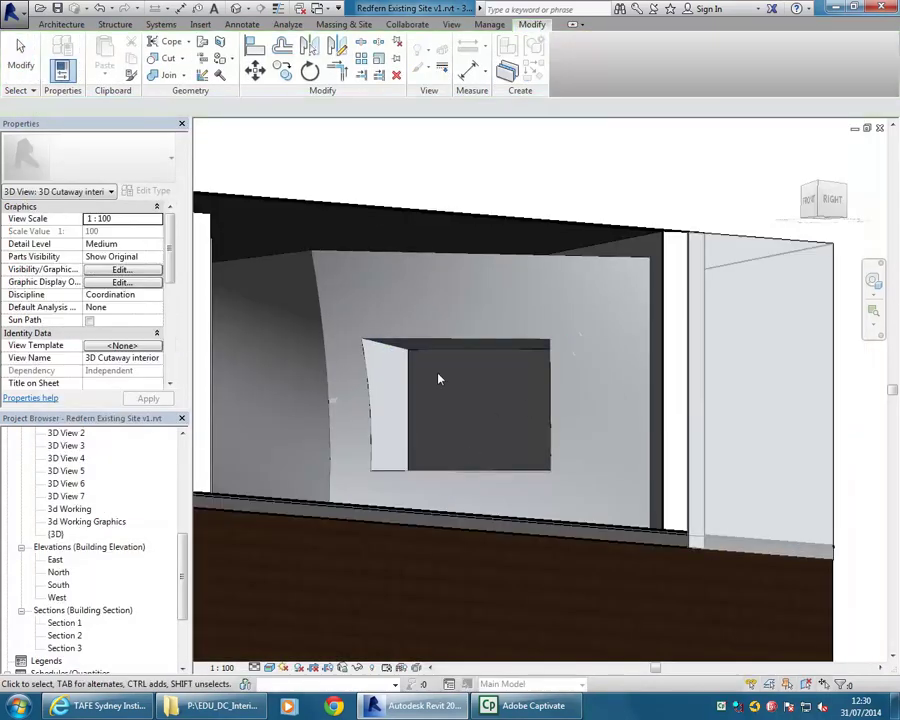
Edit the in-place wall at the window sill, assign the Finish material to its extrusion, and finish the model.
{"action": "scroll", "coordinate": [450, 370], "scroll_direction": "down", "scroll_amount": 1}
{"action": "middle_click_drag", "start_coordinate": [450, 370], "coordinate": [432, 422], "text": "shift"}
{"action": "scroll", "coordinate": [456, 452], "scroll_direction": "up", "scroll_amount": 3}
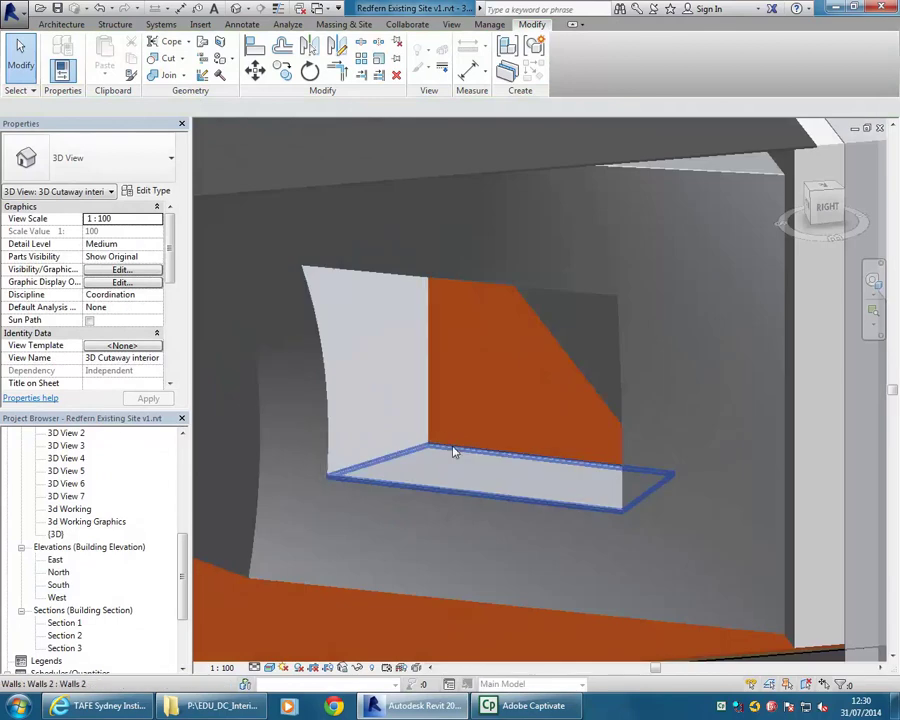
{"action": "left_click", "coordinate": [457, 456]}
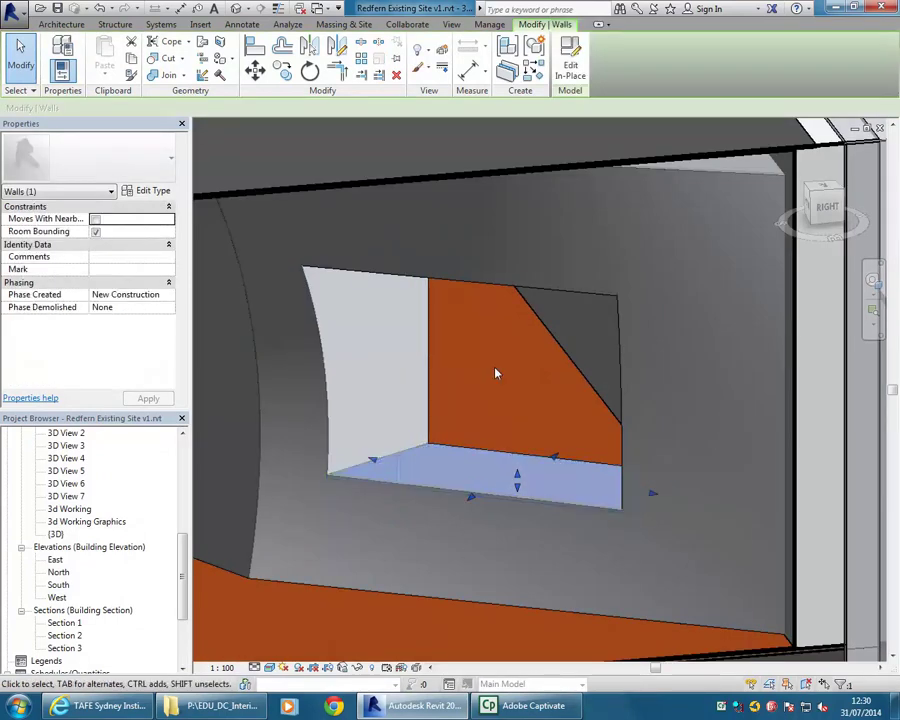
{"action": "left_click", "coordinate": [570, 67]}
{"action": "left_click", "coordinate": [474, 455]}
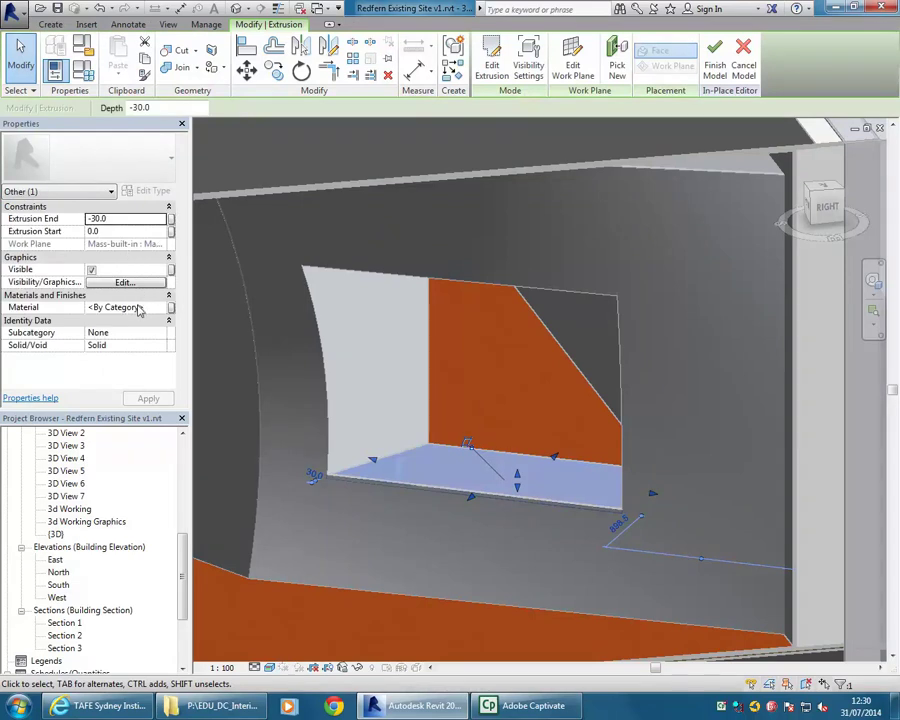
{"action": "left_click", "coordinate": [141, 309]}
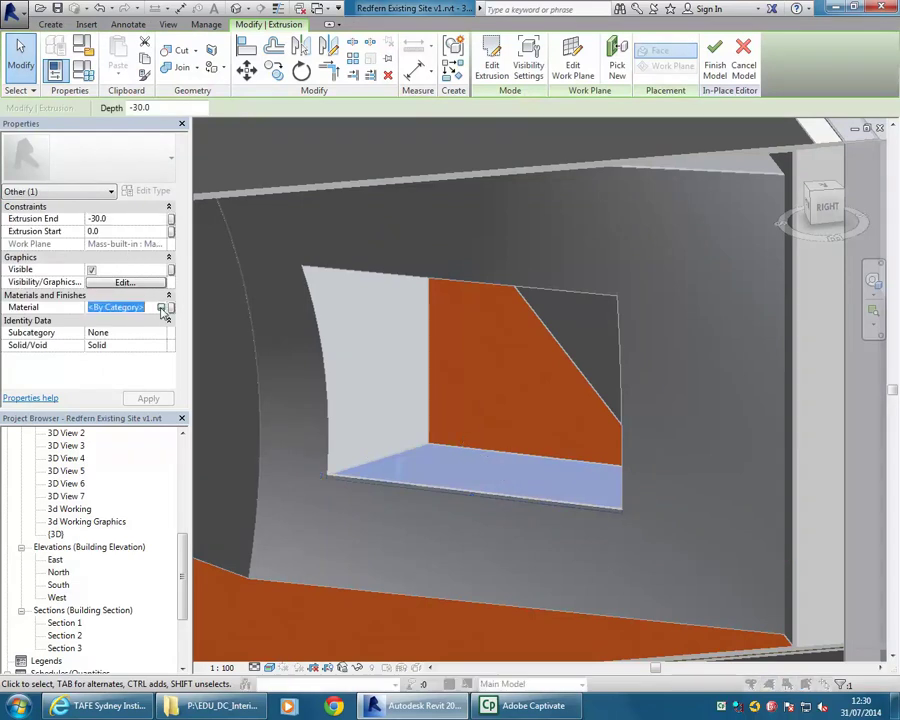
{"action": "left_click", "coordinate": [162, 309]}
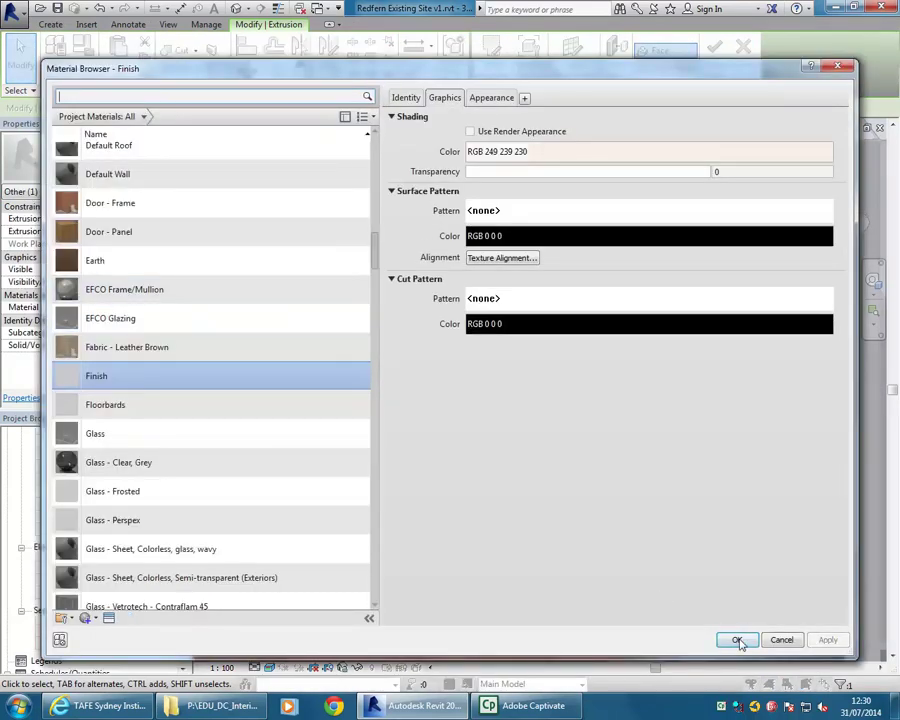
{"action": "left_click", "coordinate": [737, 640]}
{"action": "left_click", "coordinate": [708, 70]}
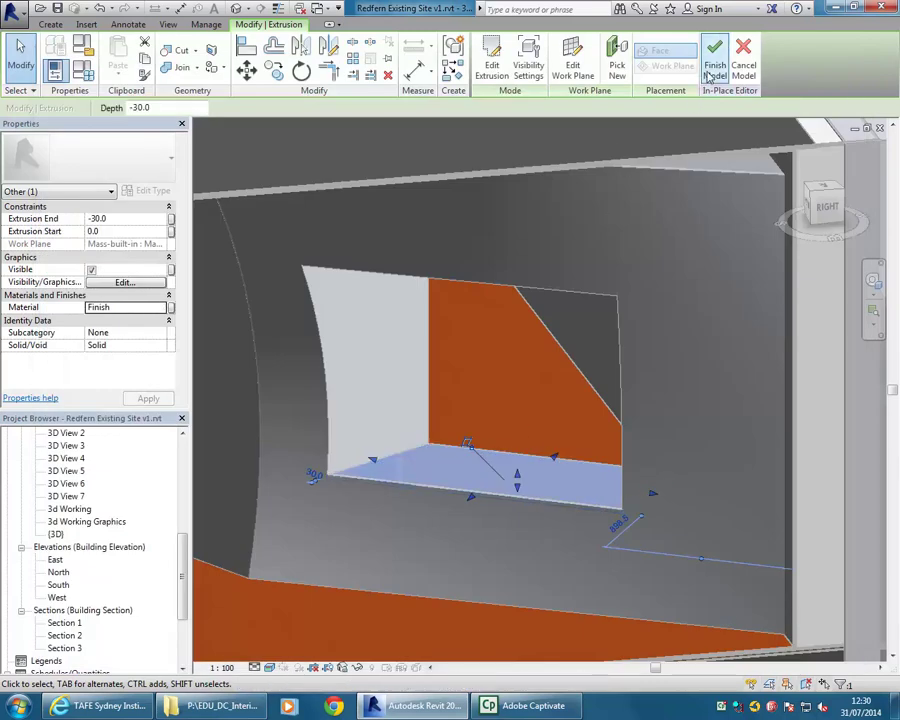
Examine the panelled built-in and its lined window opening from several angles in the 3D cutaway interior view.
{"action": "scroll", "coordinate": [490, 401], "scroll_direction": "down", "scroll_amount": 3}
{"action": "scroll", "coordinate": [490, 401], "scroll_direction": "down", "scroll_amount": 5}
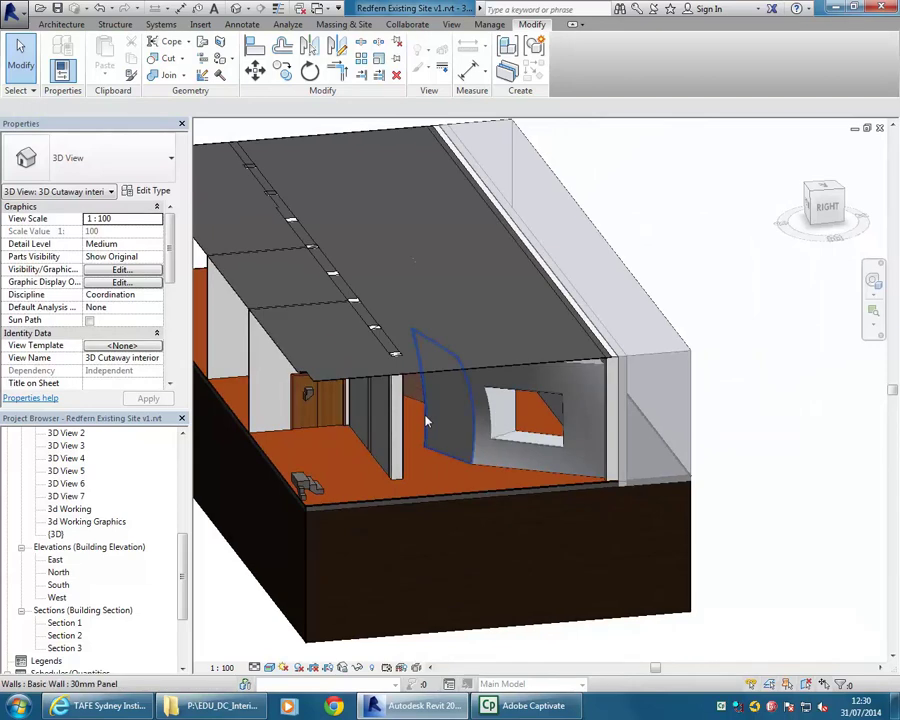
{"action": "middle_click_drag", "start_coordinate": [418, 354], "coordinate": [420, 369], "text": "shift"}
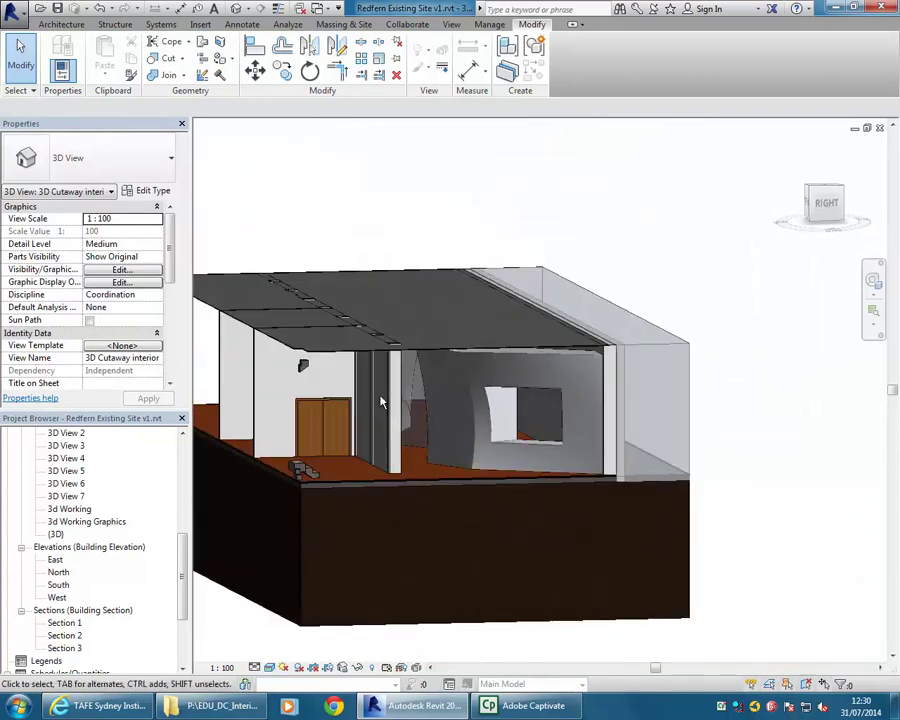
{"action": "scroll", "coordinate": [443, 437], "scroll_direction": "up", "scroll_amount": 5}
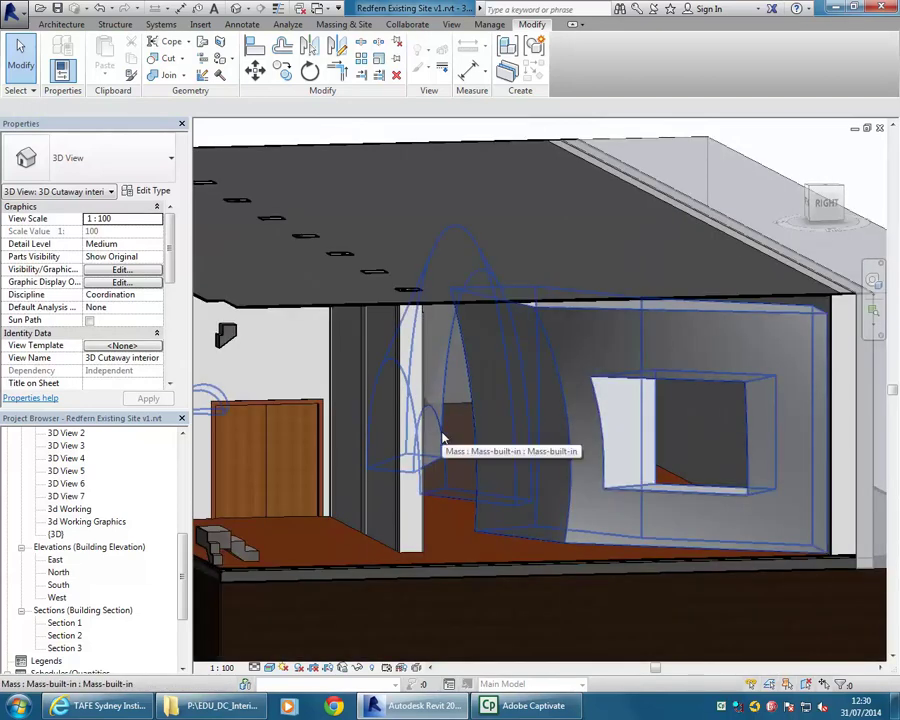
{"action": "scroll", "coordinate": [443, 437], "scroll_direction": "down", "scroll_amount": 5}
{"action": "middle_click_drag", "start_coordinate": [443, 437], "coordinate": [450, 490], "text": "shift"}
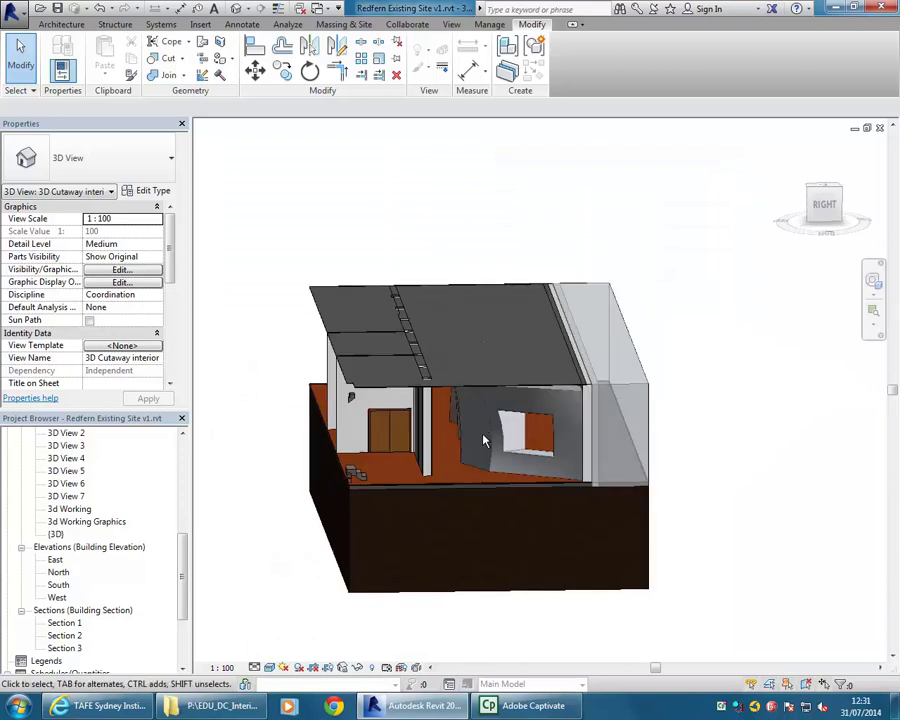
{"action": "scroll", "coordinate": [473, 524], "scroll_direction": "up", "scroll_amount": 4}
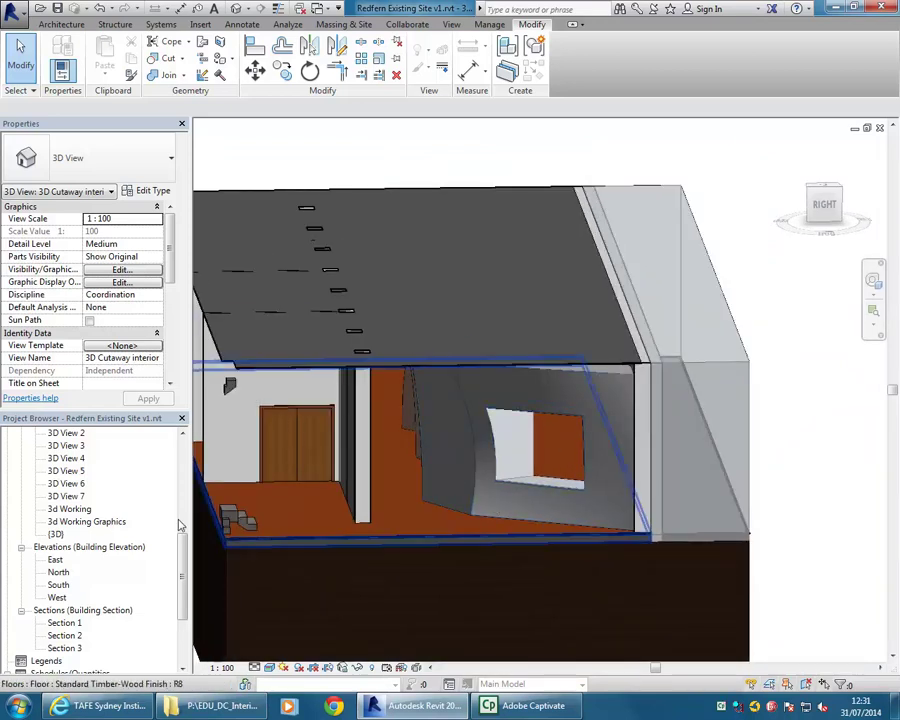
Open the Ground Floor ceiling plan at the angled built-in near grids 8 to 10.
{"action": "left_click_drag", "start_coordinate": [183, 540], "coordinate": [186, 462]}
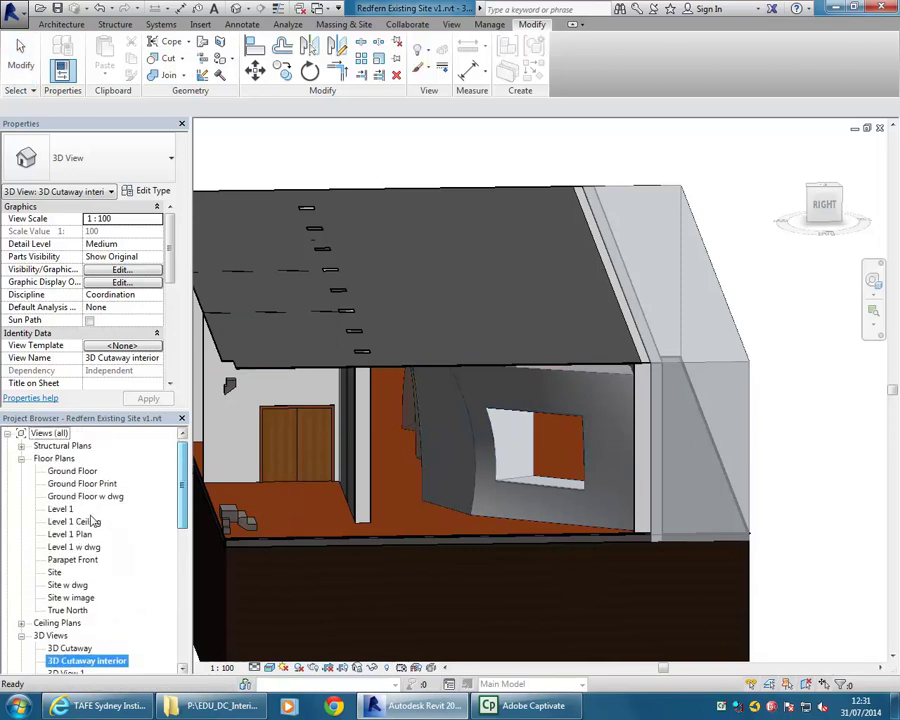
{"action": "double_click", "coordinate": [72, 471]}
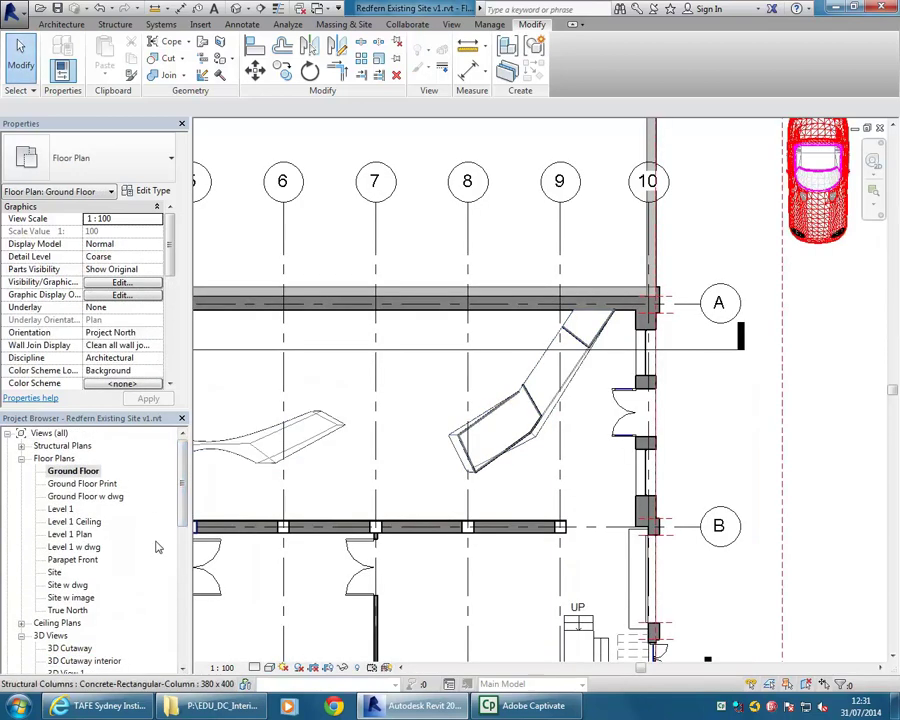
{"action": "left_click_drag", "start_coordinate": [183, 487], "coordinate": [183, 514]}
{"action": "double_click", "coordinate": [70, 547]}
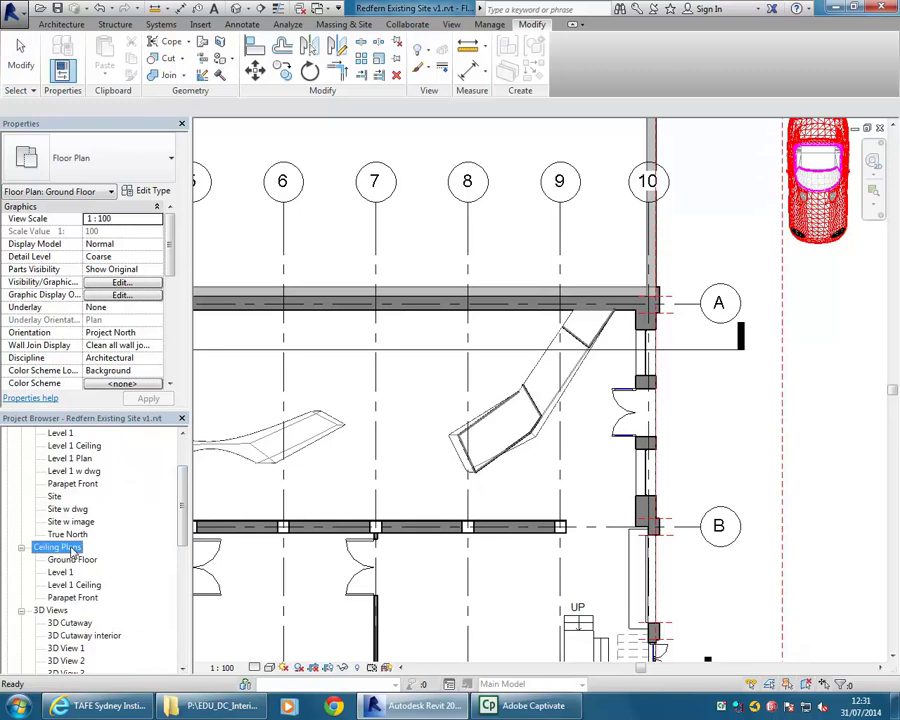
{"action": "double_click", "coordinate": [72, 560]}
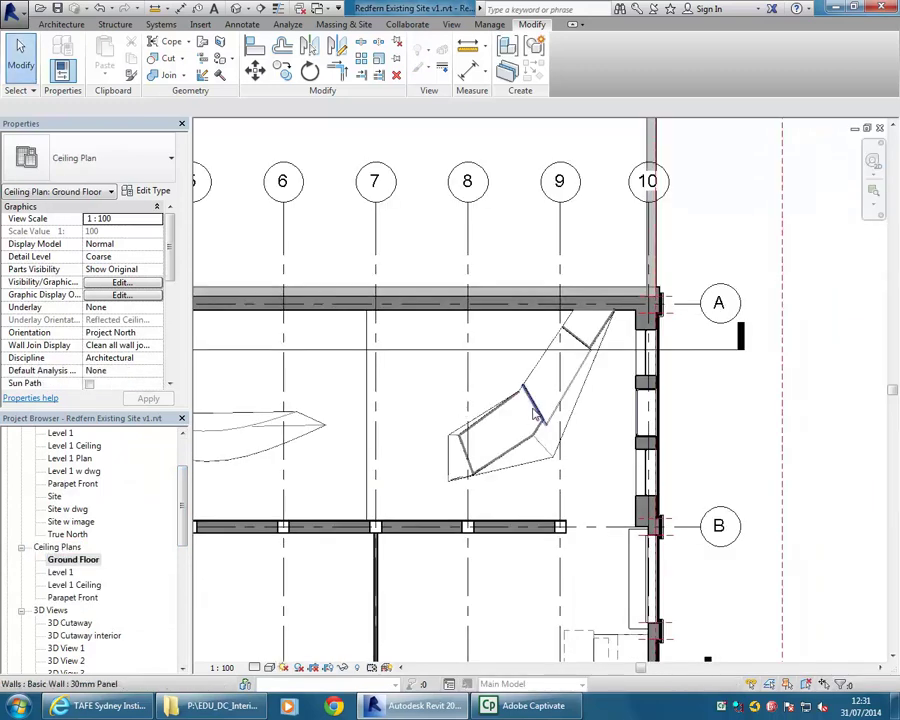
{"action": "scroll", "coordinate": [601, 324], "scroll_direction": "up", "scroll_amount": 3}
{"action": "scroll", "coordinate": [548, 360], "scroll_direction": "up", "scroll_amount": 5}
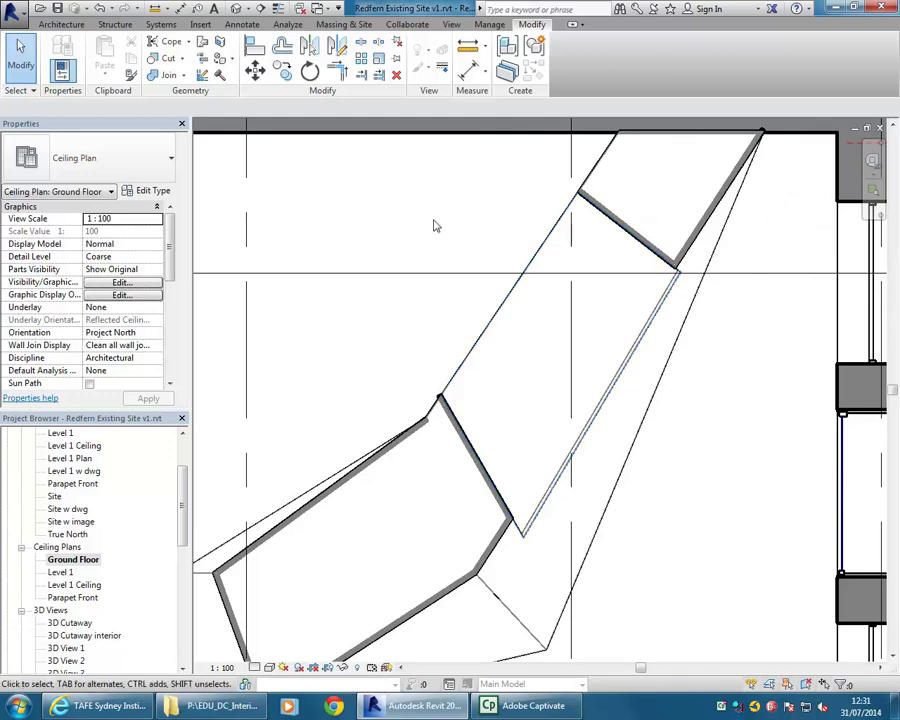
Start placing a component and browse for a family to load in the Revit Library's Lighting Fixtures folder.
{"action": "left_click", "coordinate": [61, 24]}
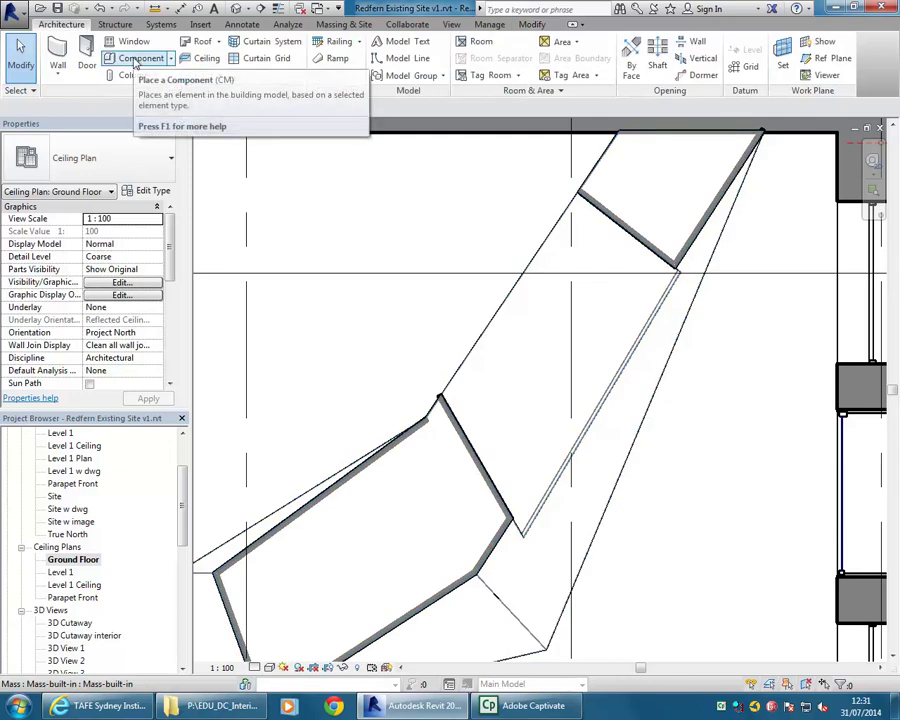
{"action": "left_click", "coordinate": [135, 60]}
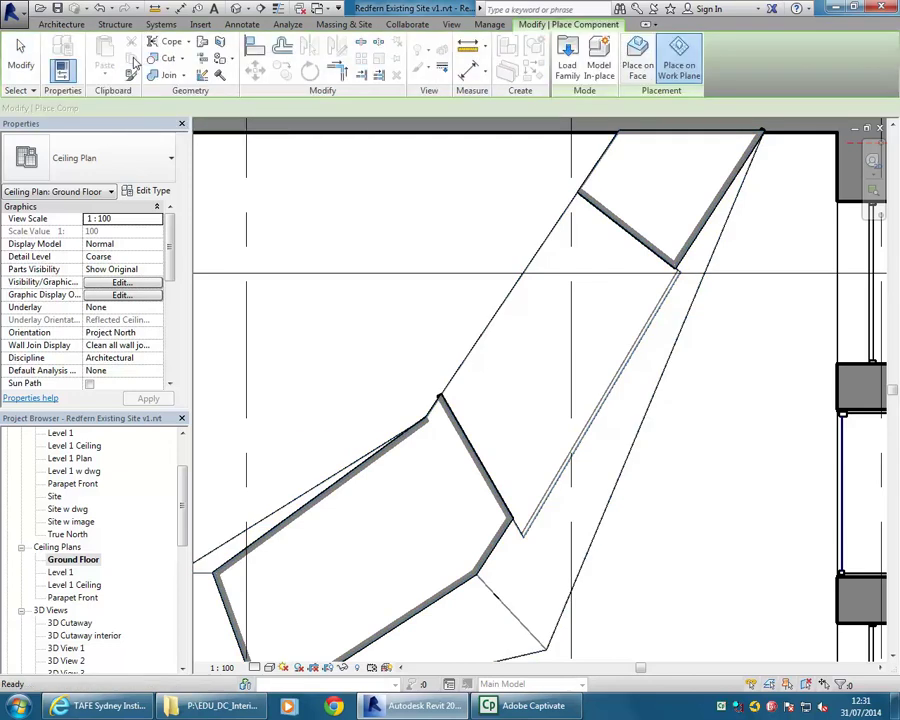
{"action": "left_click", "coordinate": [567, 65]}
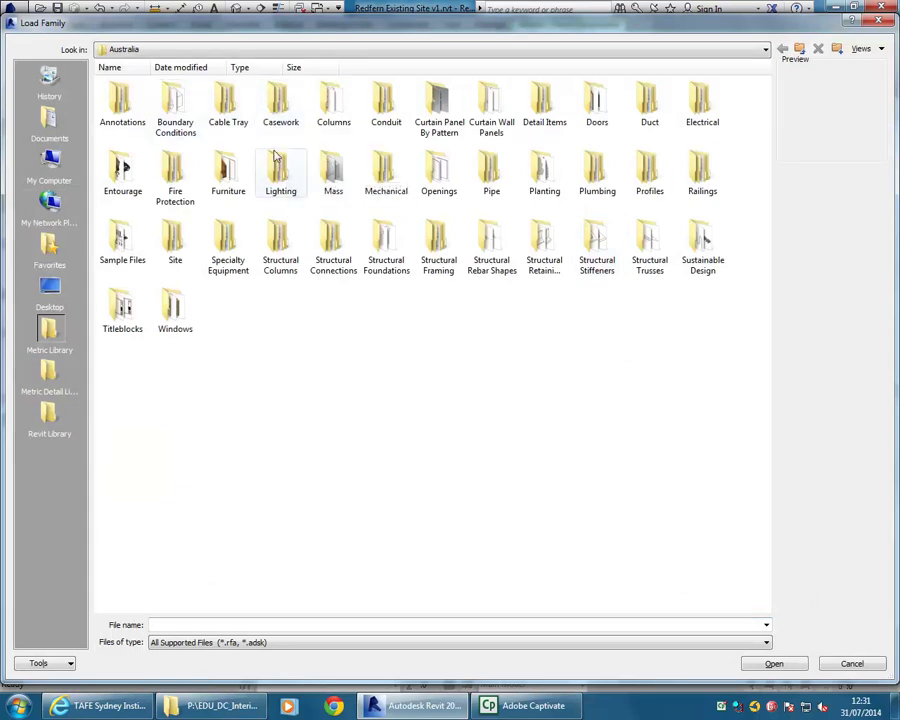
{"action": "left_click", "coordinate": [240, 53]}
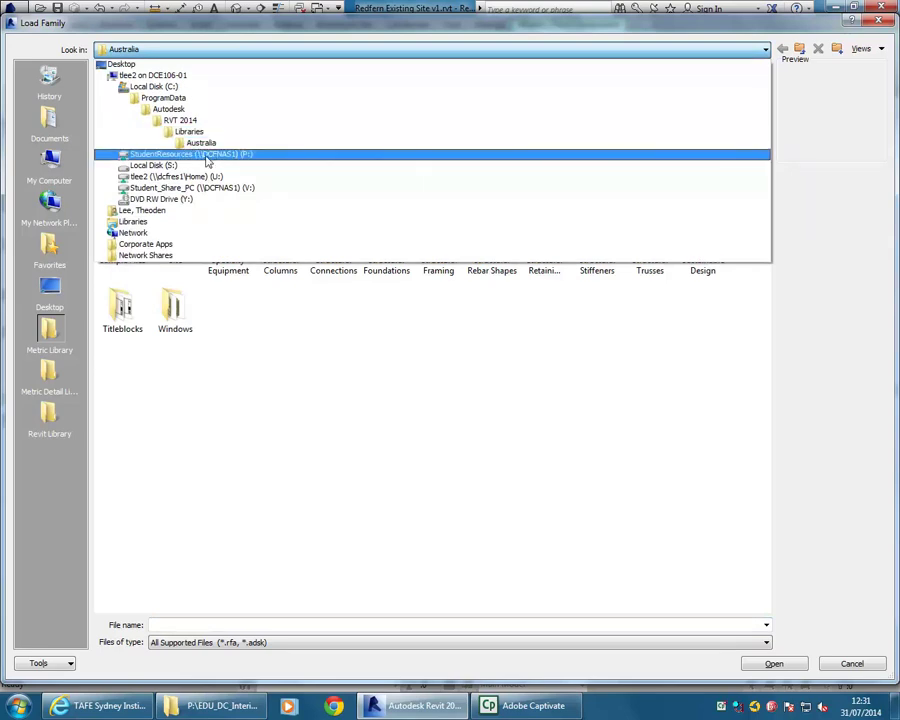
{"action": "left_click", "coordinate": [207, 158]}
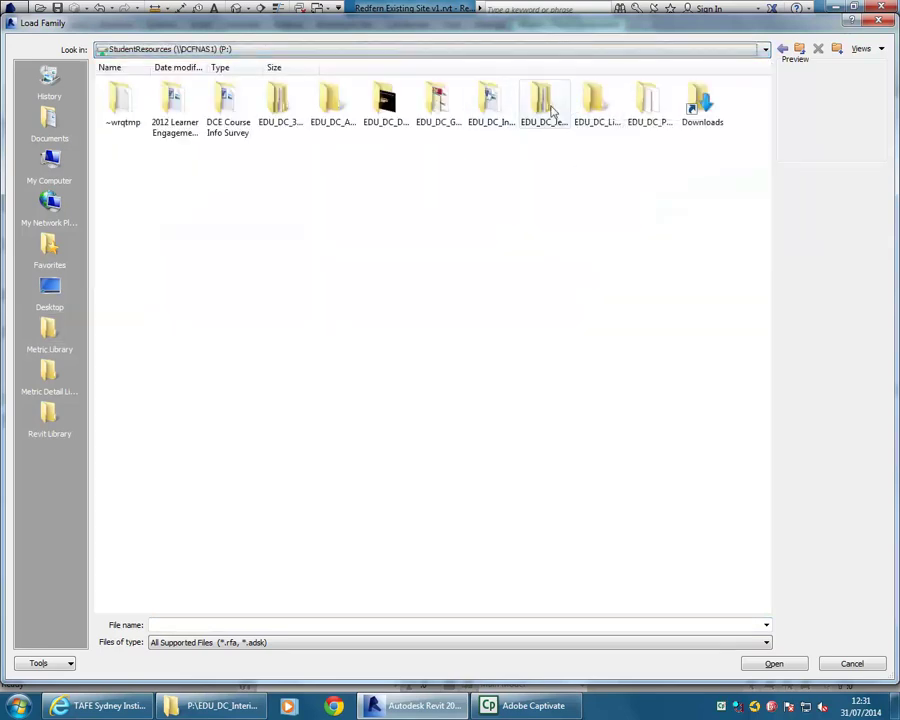
{"action": "double_click", "coordinate": [478, 108]}
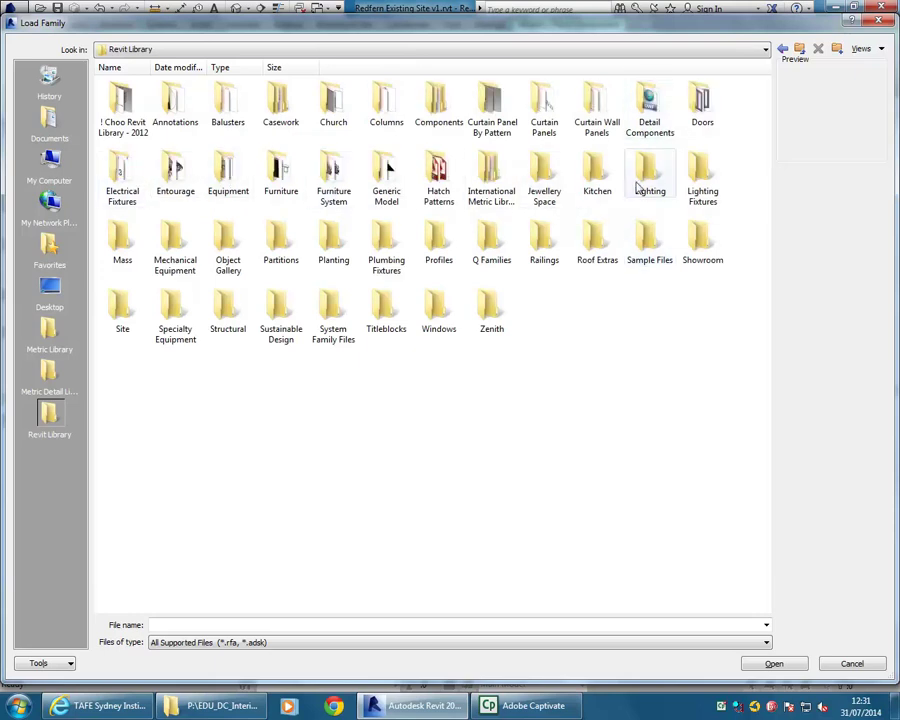
{"action": "double_click", "coordinate": [648, 186]}
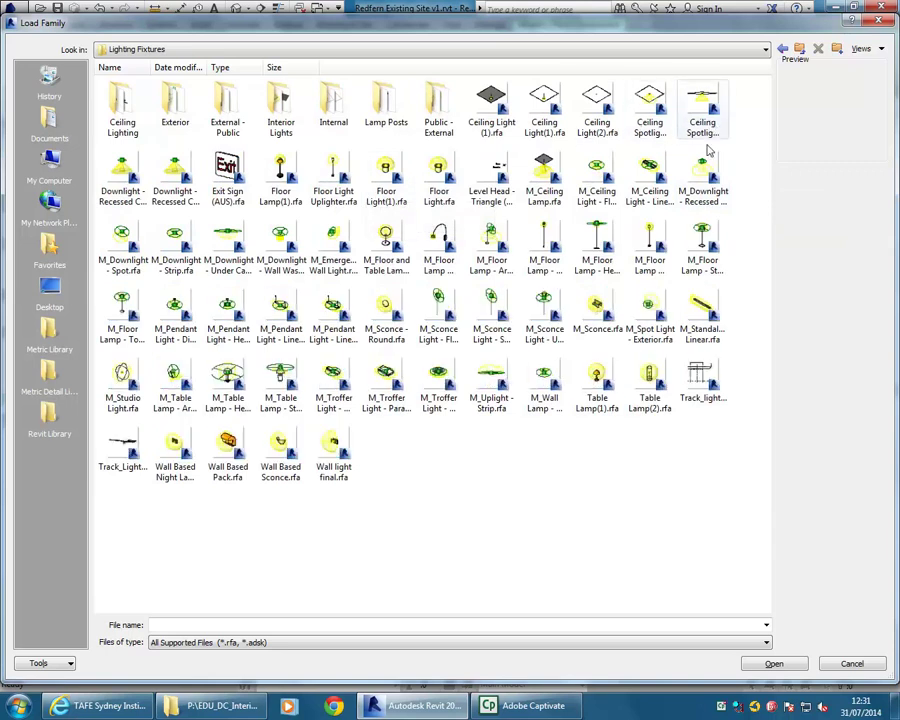
Compare the recessed can and under cabinet downlight families in the Revit Library's Lighting Fixtures and Lighting folders.
{"action": "left_click", "coordinate": [710, 188]}
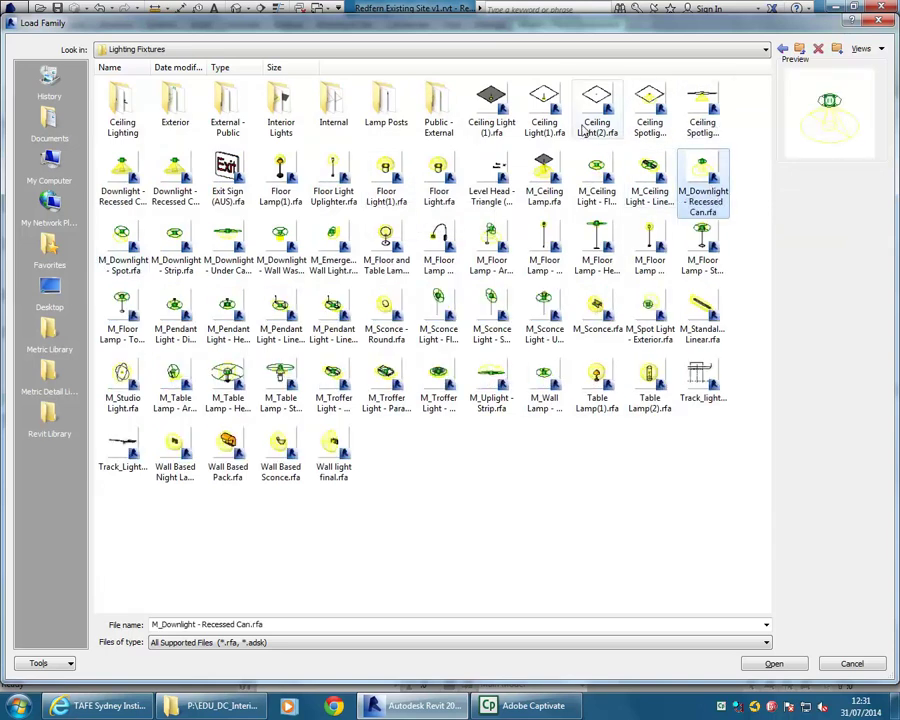
{"action": "left_click", "coordinate": [797, 48]}
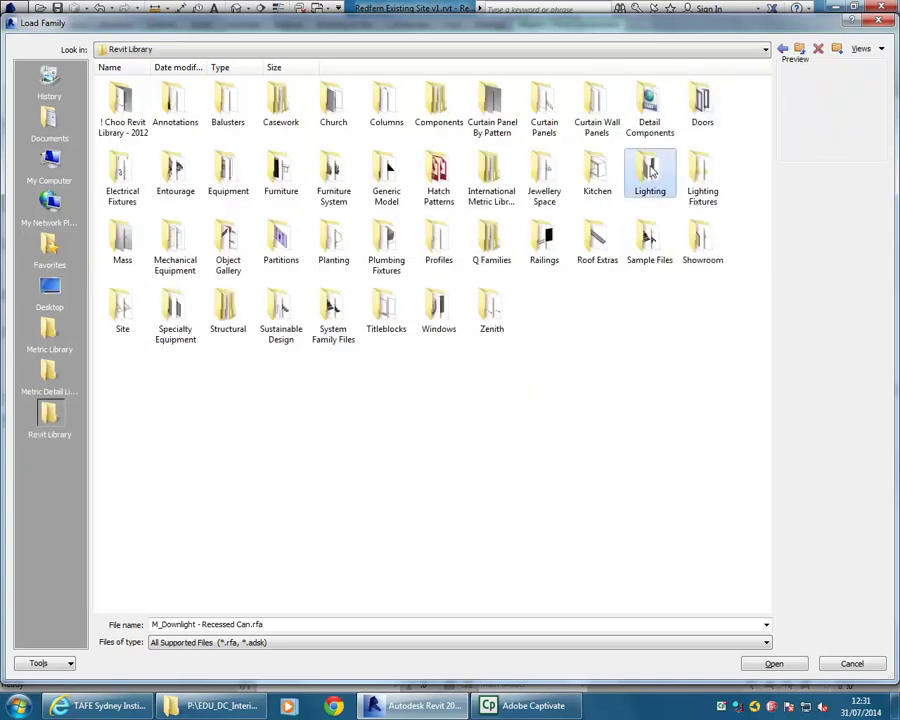
{"action": "double_click", "coordinate": [648, 168]}
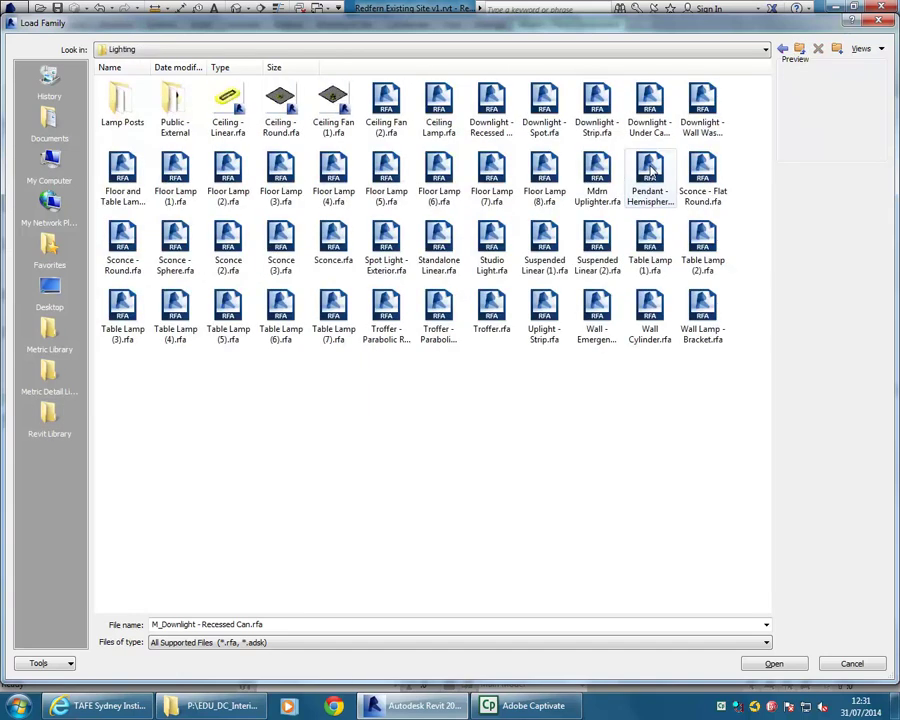
{"action": "left_click", "coordinate": [645, 106]}
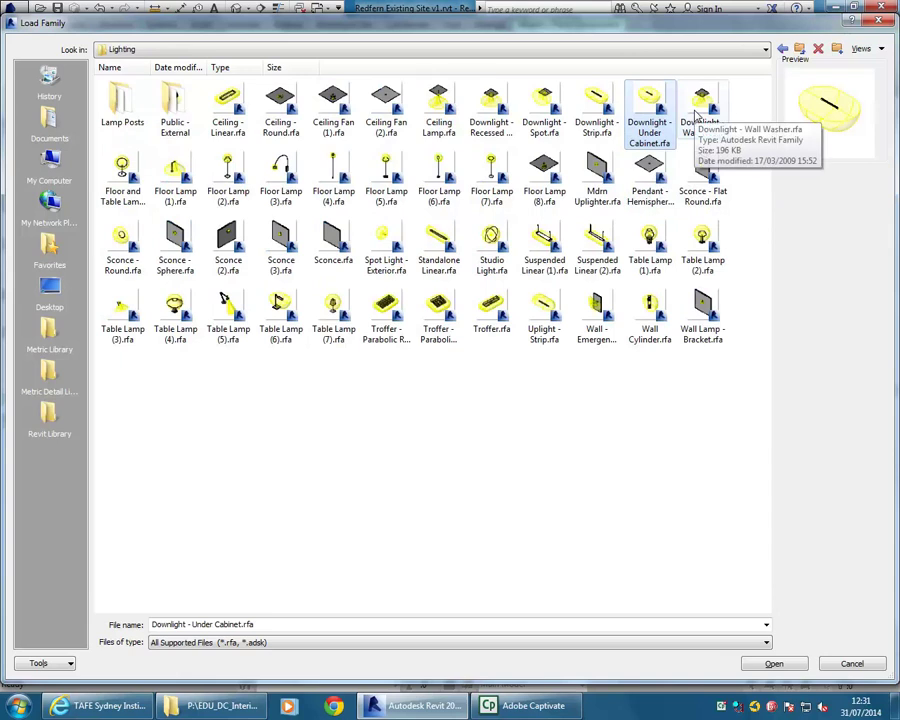
{"action": "left_click", "coordinate": [487, 112]}
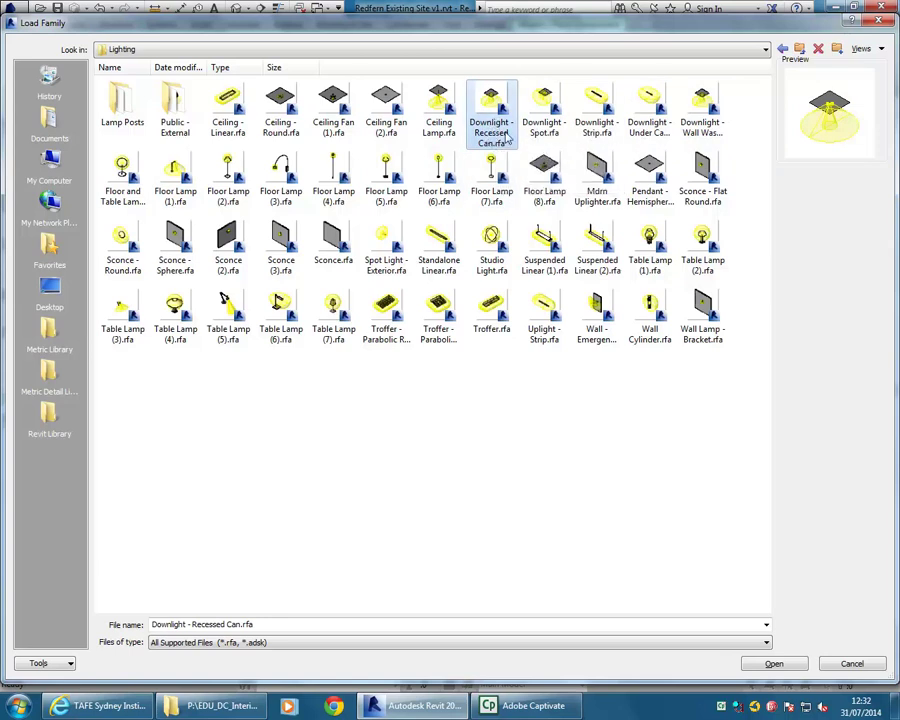
{"action": "key", "text": "BackSpace"}
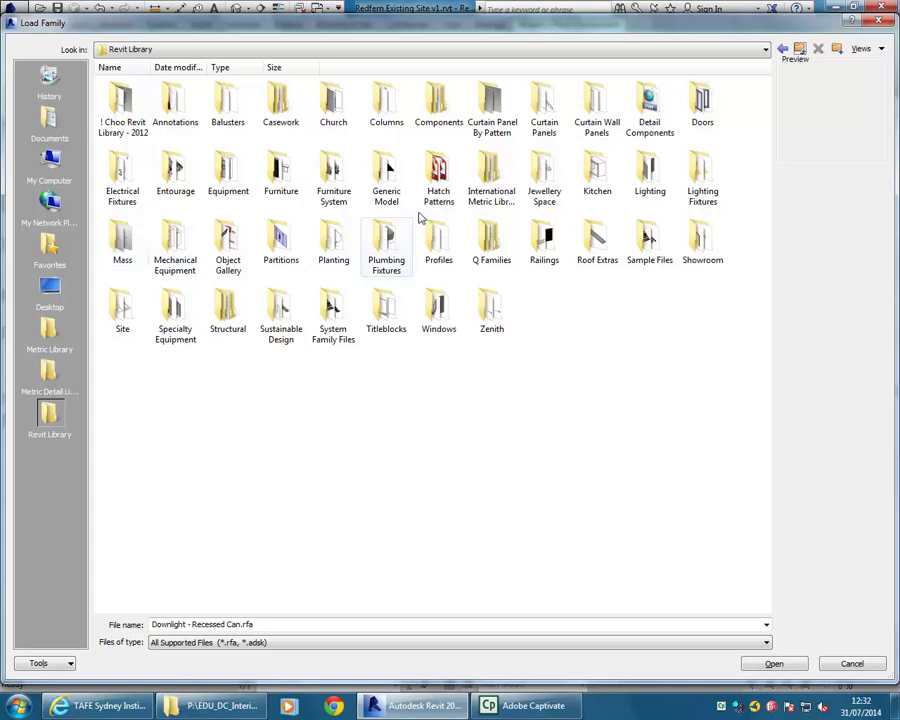
Load the Downlight - Recessed Can Glow family from the Revit Library's Lighting Fixtures folder.
{"action": "double_click", "coordinate": [702, 175]}
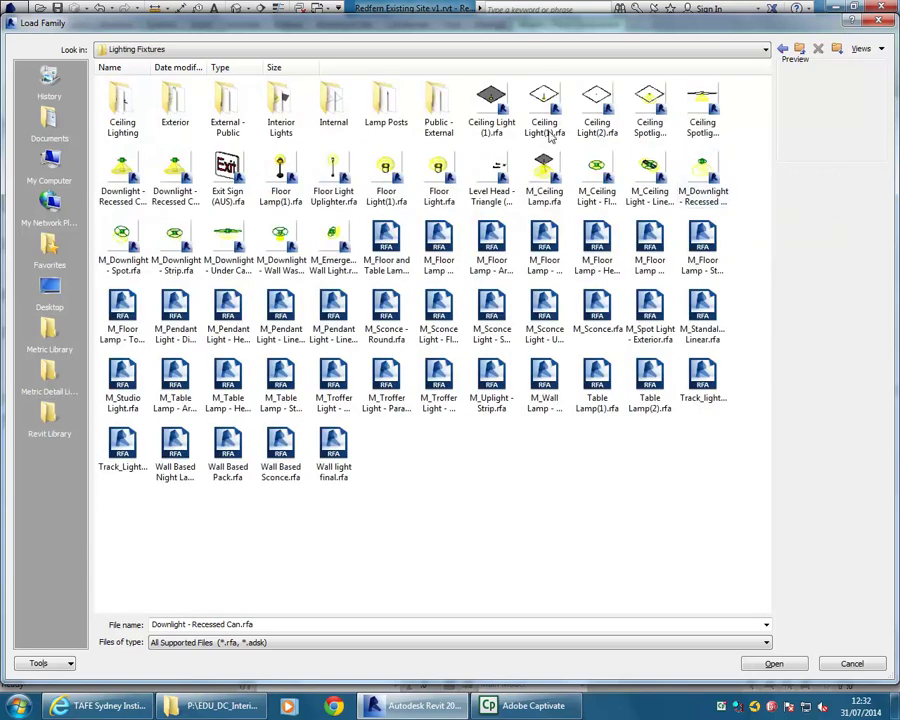
{"action": "left_click", "coordinate": [185, 178]}
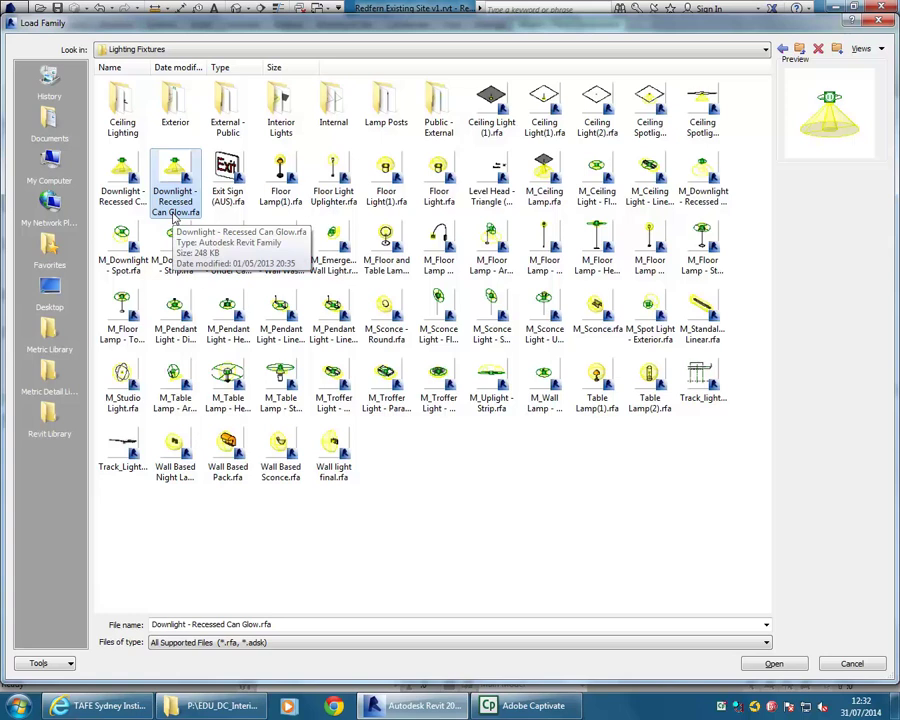
{"action": "left_click", "coordinate": [775, 666]}
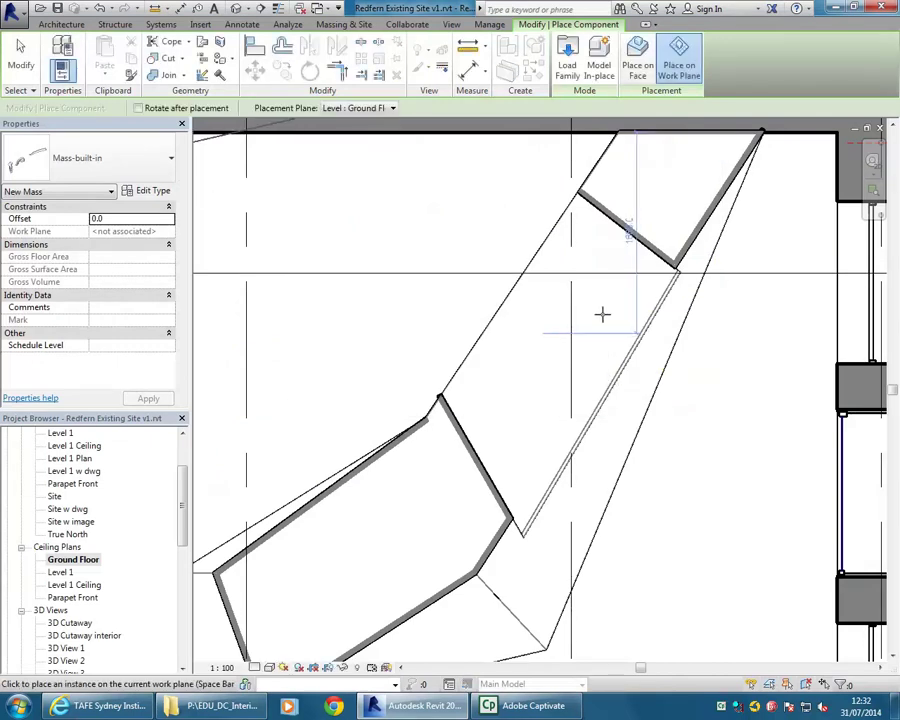
Place two Downlight - Recessed Can Glow fixtures, type 152mm Incandescent - 277V, over the angled built-in's window opening near grid 9.
{"action": "scroll", "coordinate": [596, 301], "scroll_direction": "down", "scroll_amount": 3}
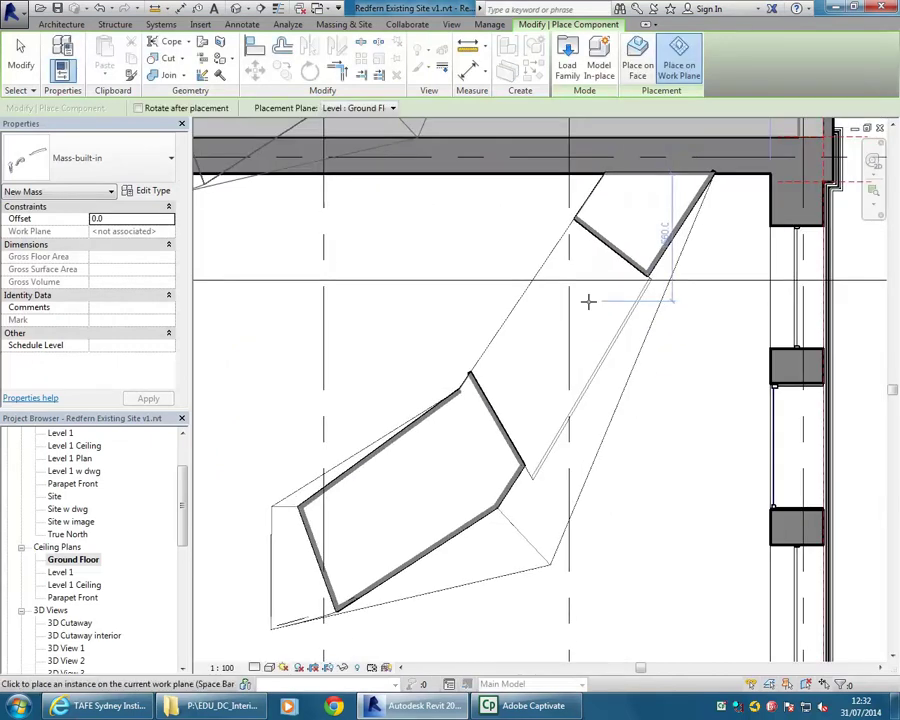
{"action": "scroll", "coordinate": [591, 300], "scroll_direction": "down", "scroll_amount": 2}
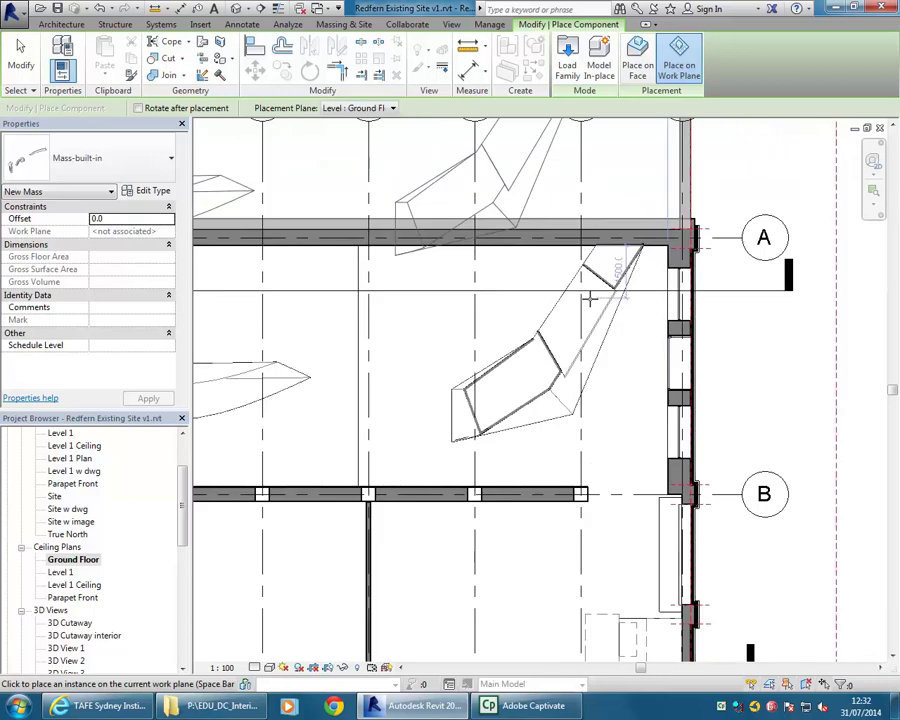
{"action": "scroll", "coordinate": [526, 315], "scroll_direction": "up", "scroll_amount": 1}
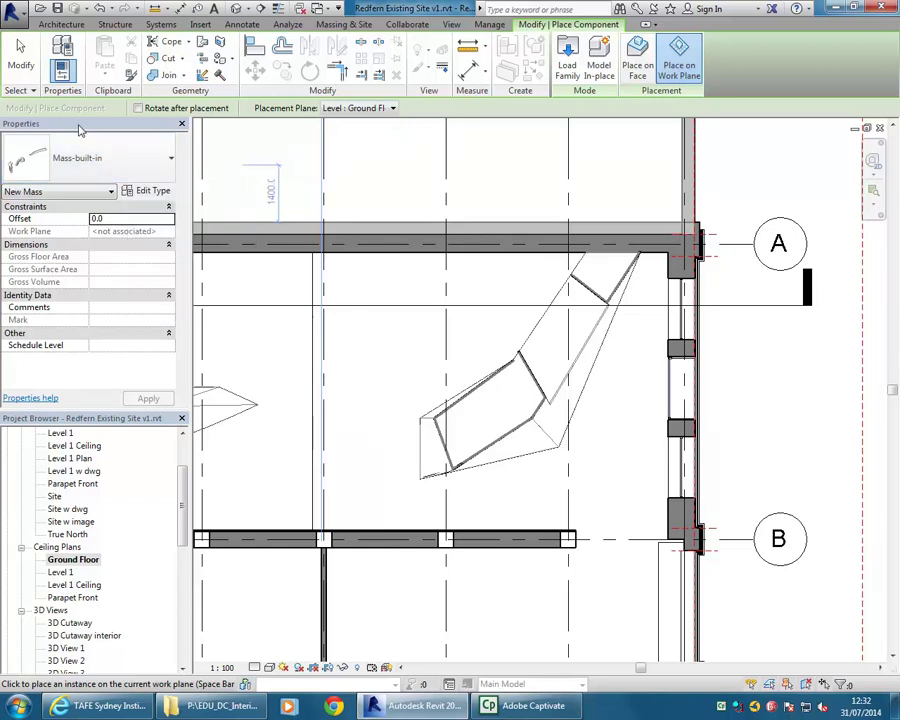
{"action": "left_click", "coordinate": [100, 166]}
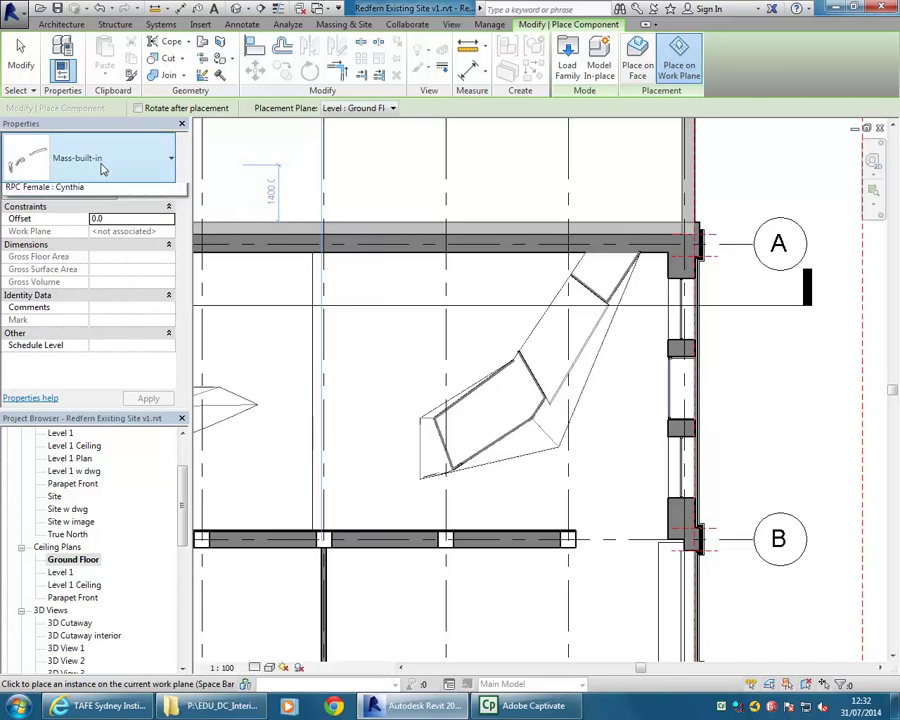
{"action": "mouse_move", "coordinate": [181, 265]}
{"action": "left_mouse_down"}
{"action": "mouse_move", "coordinate": [183, 203]}
{"action": "mouse_move", "coordinate": [186, 397]}
{"action": "mouse_move", "coordinate": [184, 262]}
{"action": "mouse_move", "coordinate": [195, 250]}
{"action": "left_mouse_up"}
{"action": "scroll", "coordinate": [100, 290], "scroll_direction": "up", "scroll_amount": 3}
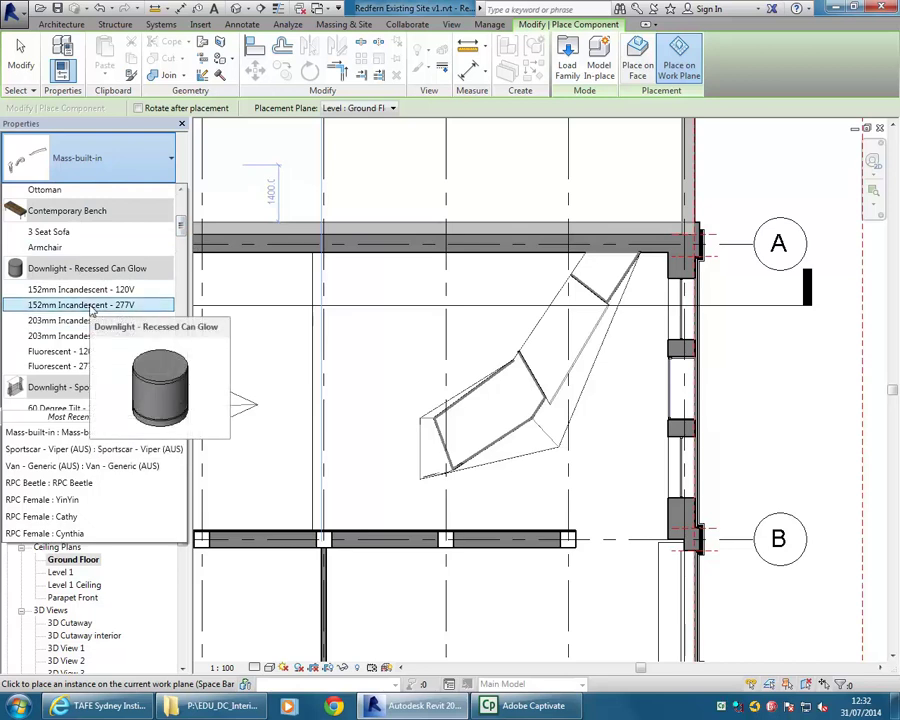
{"action": "left_click", "coordinate": [92, 308]}
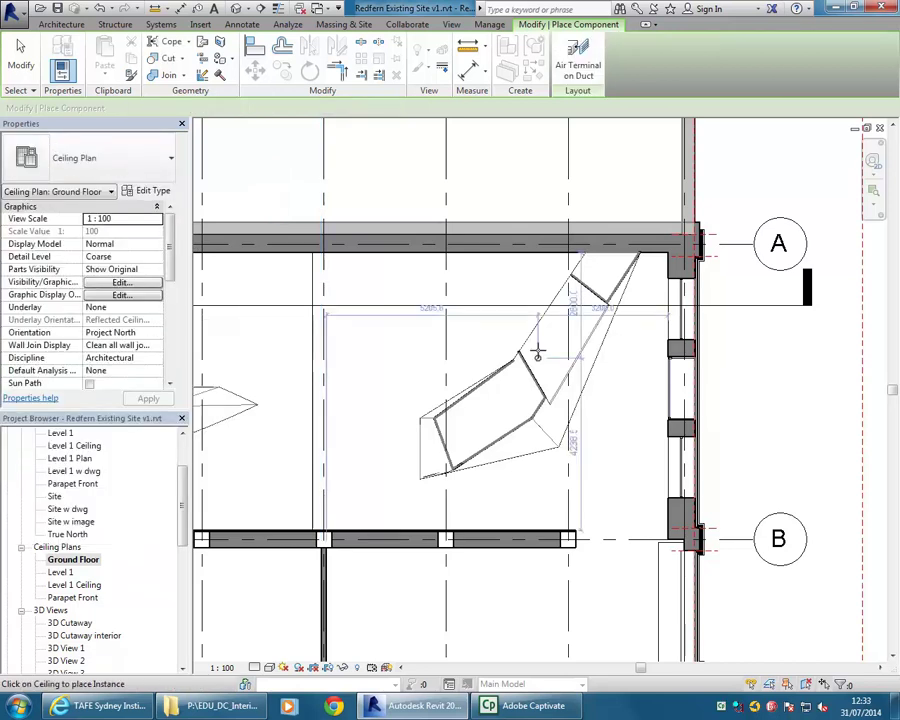
{"action": "scroll", "coordinate": [580, 318], "scroll_direction": "up", "scroll_amount": 3}
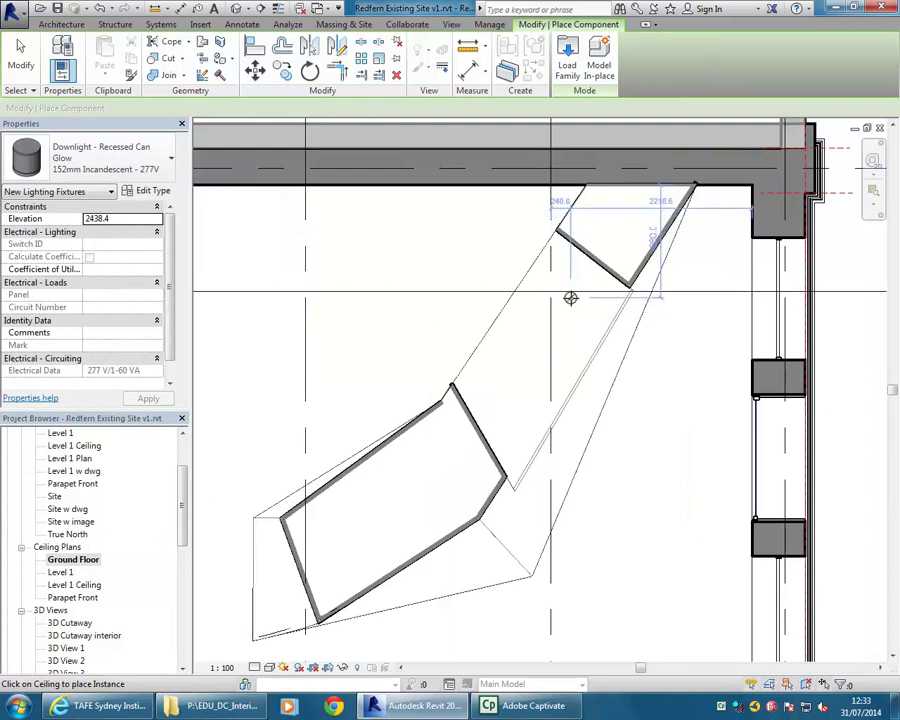
{"action": "left_click", "coordinate": [570, 301]}
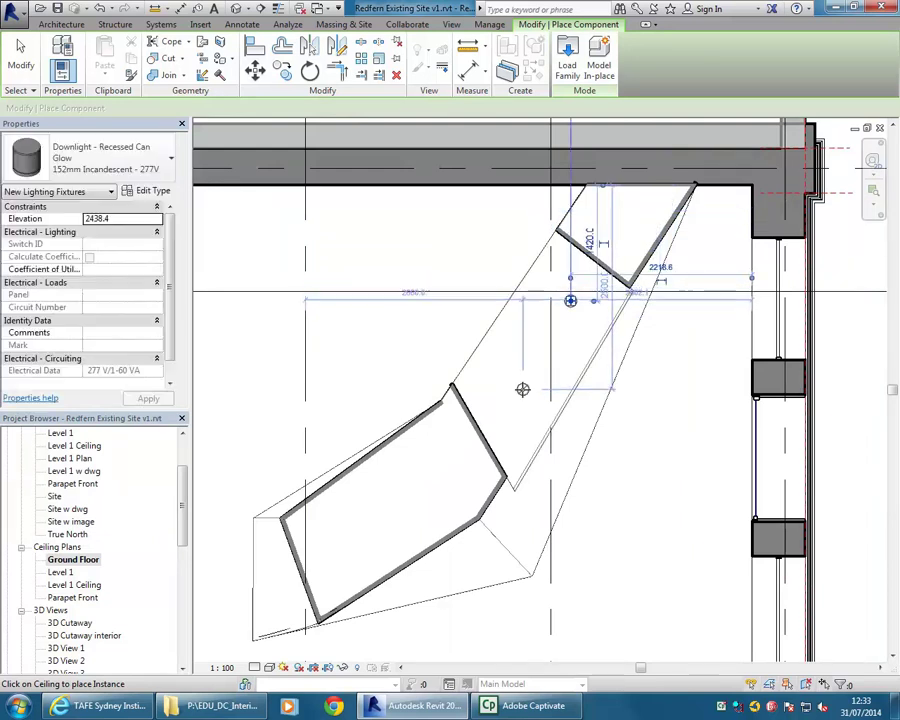
Place six more downlights in two rows of three, on either side of the curved built-in between grids 4 and 7.
{"action": "scroll", "coordinate": [519, 397], "scroll_direction": "down", "scroll_amount": 5}
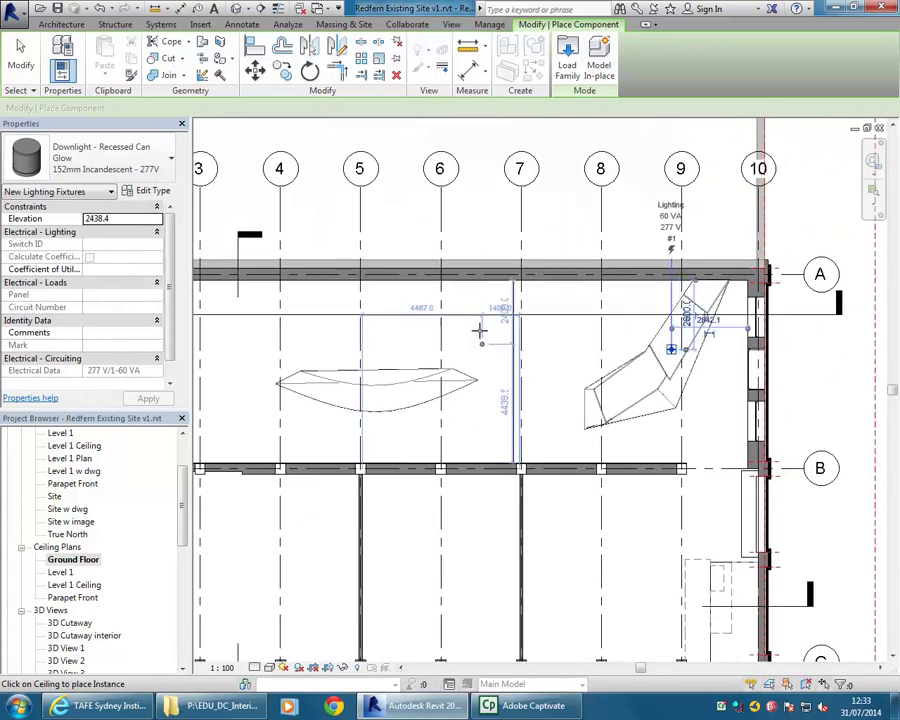
{"action": "scroll", "coordinate": [502, 346], "scroll_direction": "up", "scroll_amount": 1}
{"action": "middle_click_drag", "start_coordinate": [502, 346], "coordinate": [552, 343]}
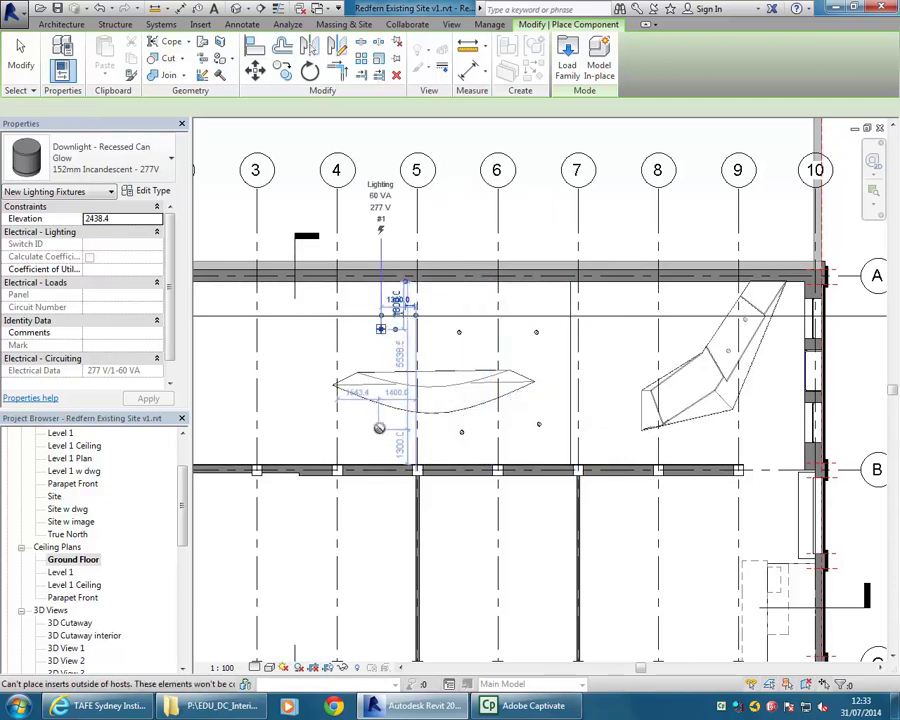
{"action": "right_click", "coordinate": [478, 208]}
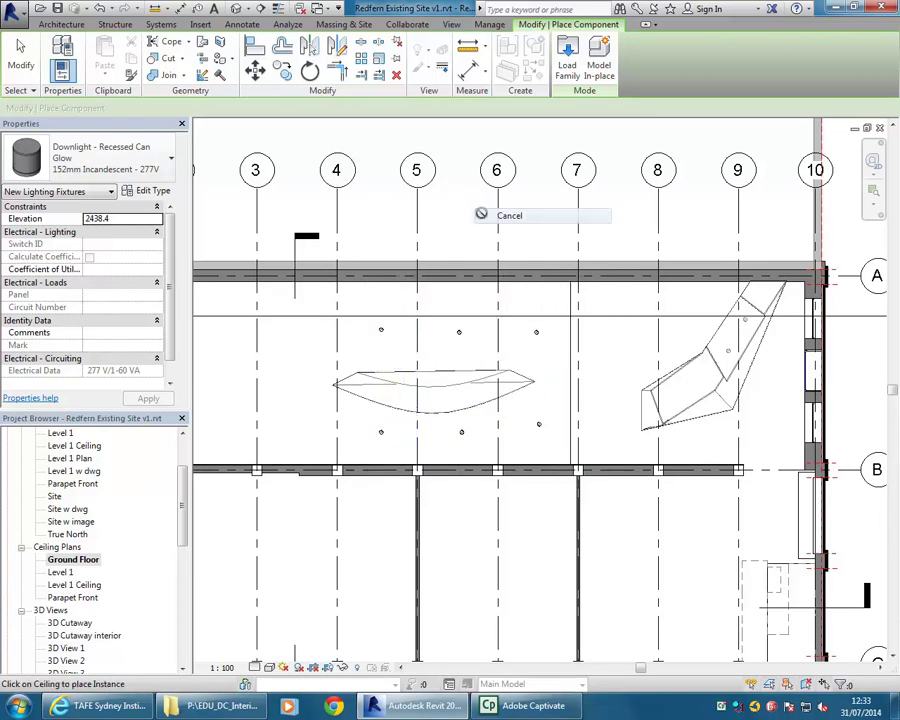
{"action": "left_click", "coordinate": [517, 223]}
{"action": "scroll", "coordinate": [622, 390], "scroll_direction": "up", "scroll_amount": 3}
{"action": "scroll", "coordinate": [622, 390], "scroll_direction": "down", "scroll_amount": 4}
{"action": "middle_click_drag", "start_coordinate": [466, 305], "coordinate": [546, 335]}
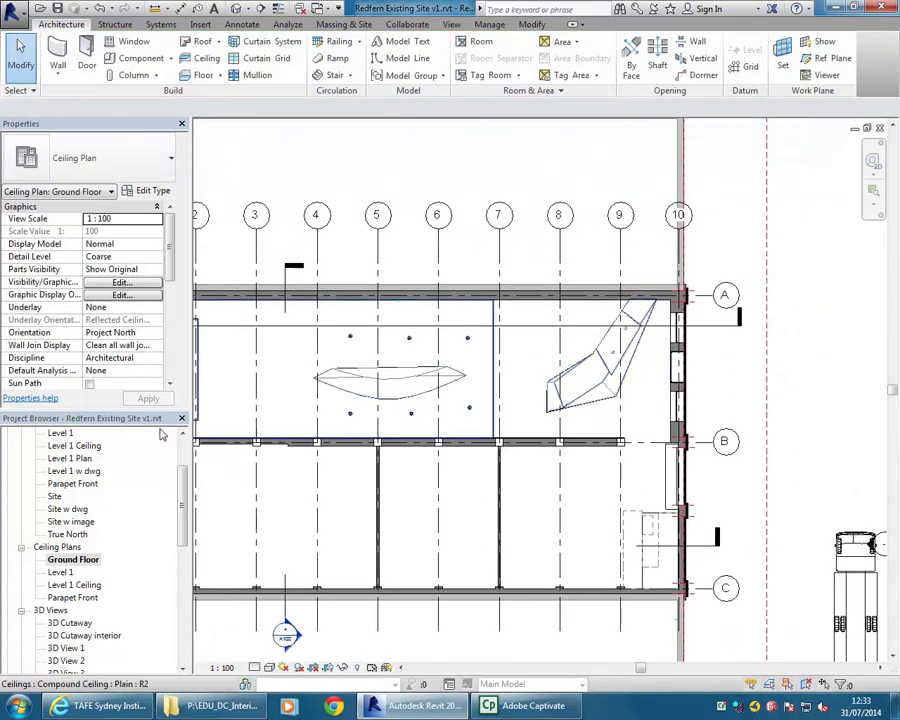
Open the 3D Cutaway interior view and examine the downlights in the angled built-in's opening and the ceiling from several angles.
{"action": "scroll", "coordinate": [186, 537], "scroll_direction": "down", "scroll_amount": 3}
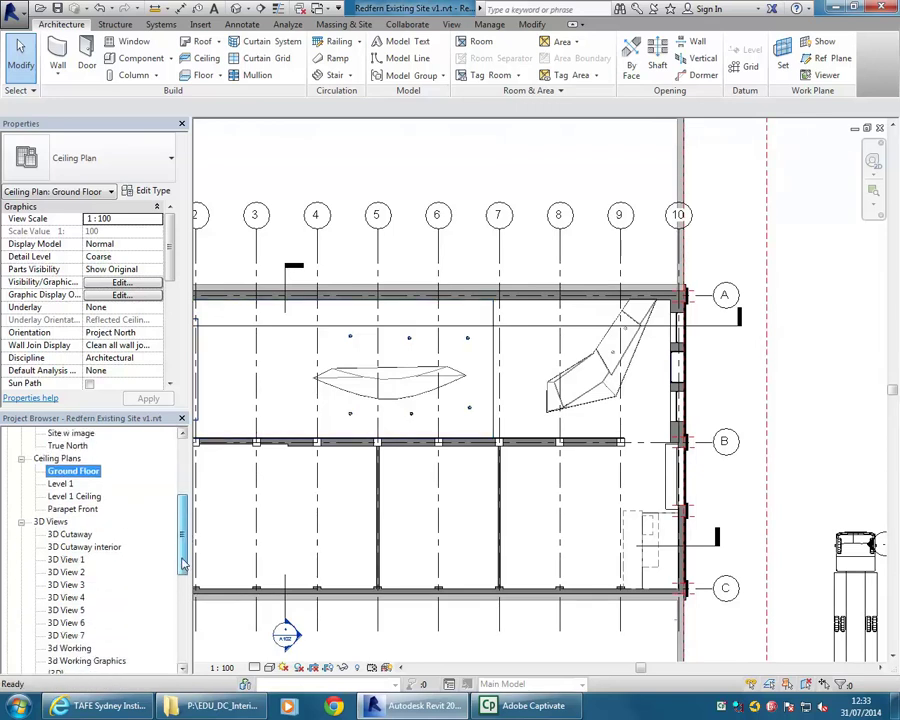
{"action": "double_click", "coordinate": [88, 547]}
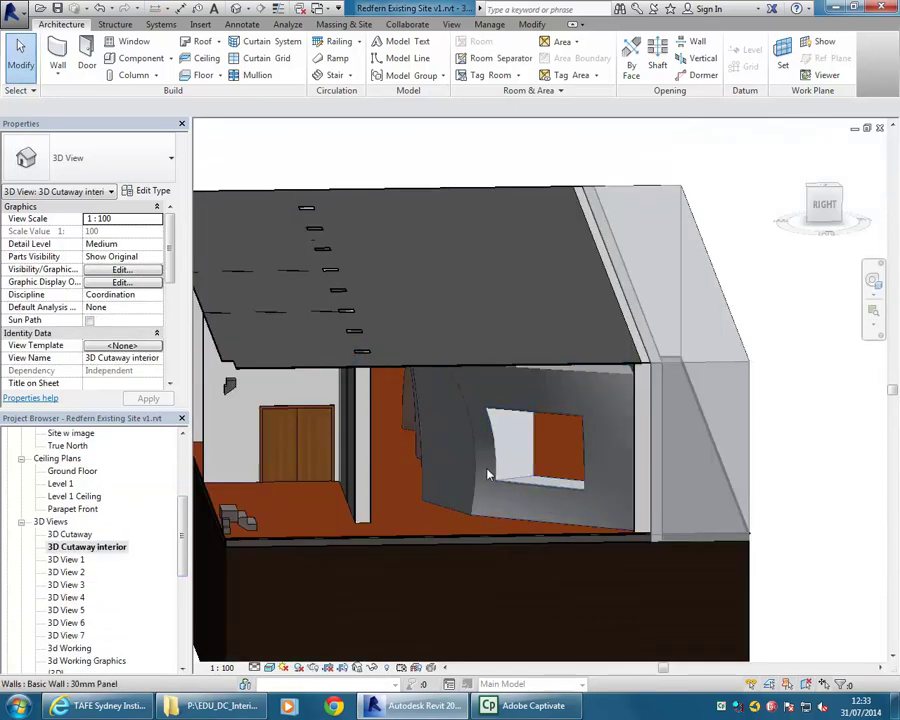
{"action": "middle_click_drag", "start_coordinate": [532, 448], "coordinate": [554, 340], "text": "shift"}
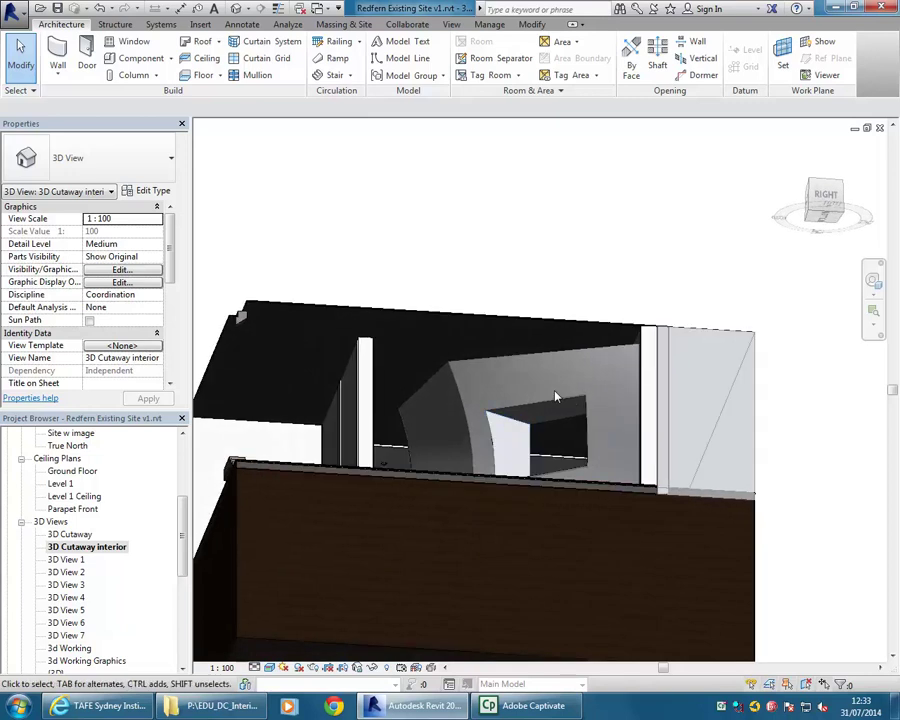
{"action": "scroll", "coordinate": [550, 416], "scroll_direction": "up", "scroll_amount": 5}
{"action": "scroll", "coordinate": [438, 488], "scroll_direction": "down", "scroll_amount": 5}
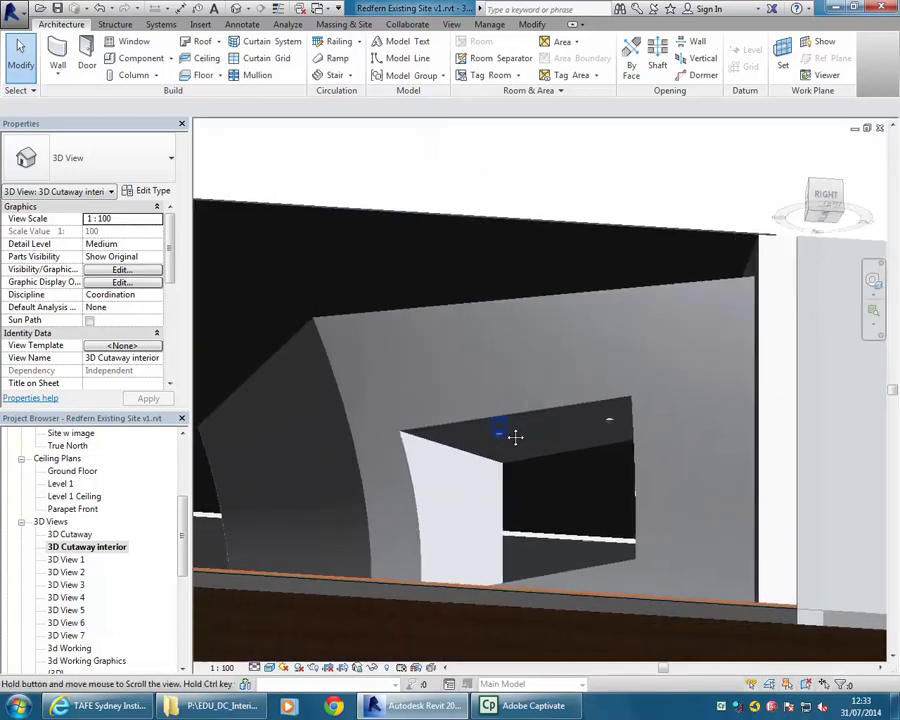
{"action": "middle_click_drag", "start_coordinate": [345, 478], "coordinate": [369, 354], "text": "shift"}
{"action": "scroll", "coordinate": [454, 509], "scroll_direction": "down", "scroll_amount": 2}
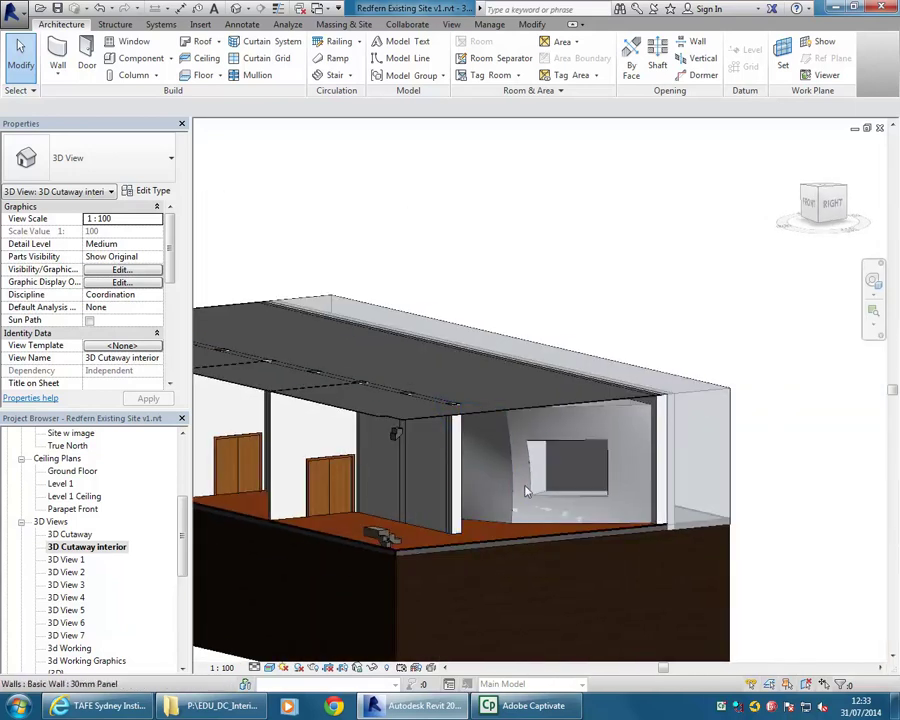
{"action": "scroll", "coordinate": [594, 453], "scroll_direction": "up", "scroll_amount": 2}
{"action": "scroll", "coordinate": [594, 453], "scroll_direction": "up", "scroll_amount": 2}
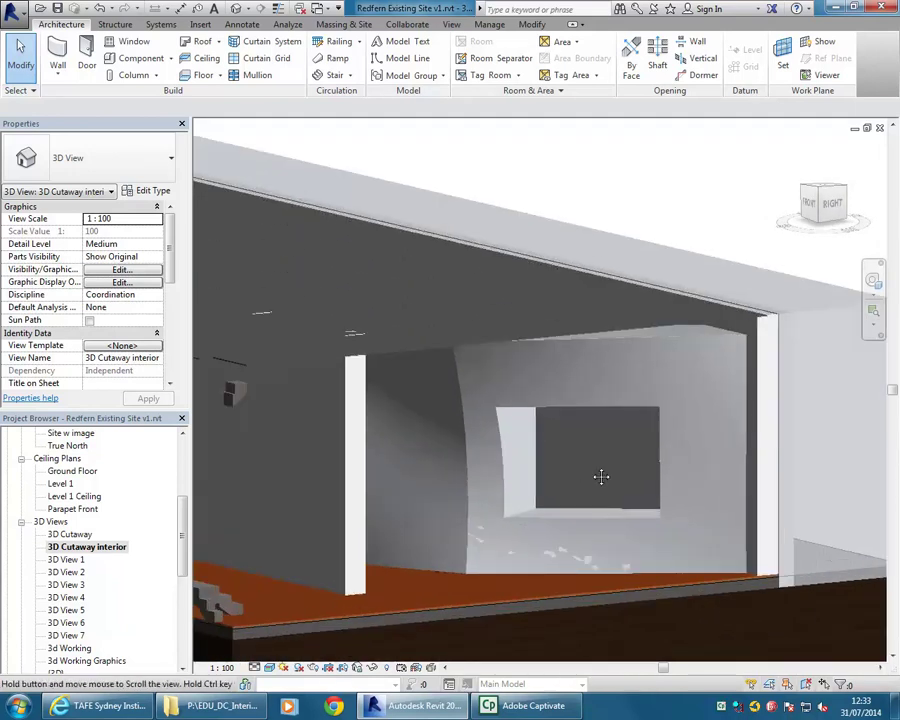